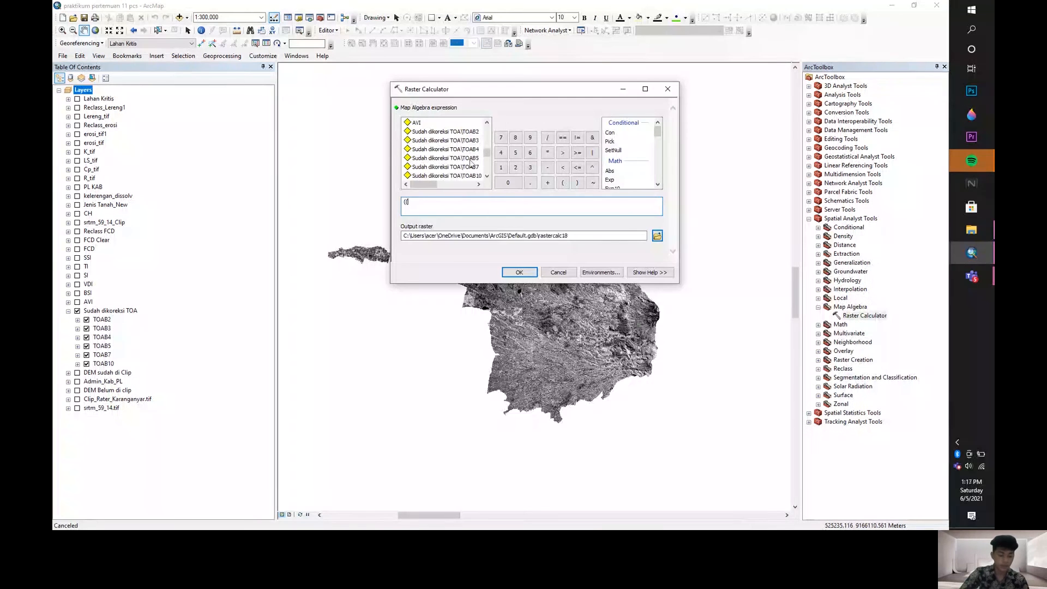
# - Build the first part of the AVI expression from the TOA-corrected bands: ((TOAB5 + 1) * (65535 - TOAB4)
pyautogui.doubleClick(445, 158)
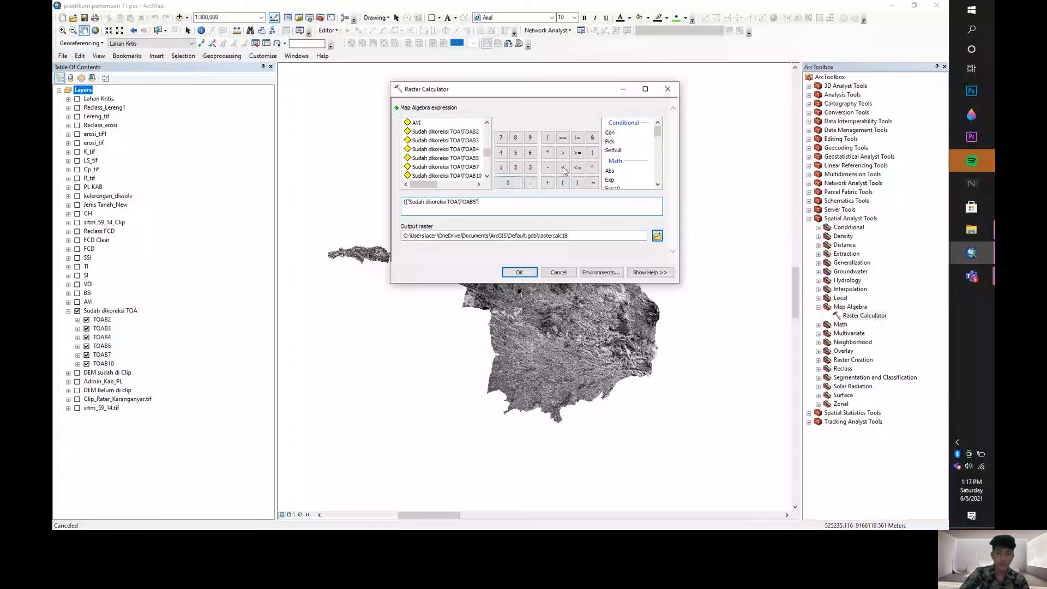
pyautogui.write('+ 1) * (65535')
pyautogui.click(548, 169)
pyautogui.click(458, 151)
pyautogui.doubleClick(458, 151)
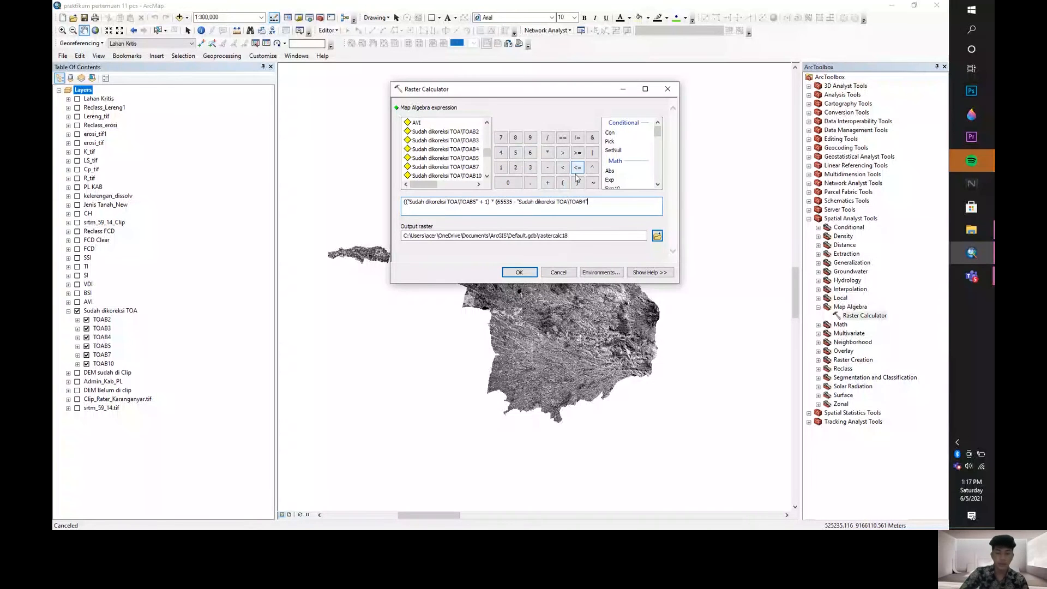
# - Multiply the AVI expression by the band difference (TOAB5 - TOAB4) and close the outer parenthesis
pyautogui.click(551, 155)
pyautogui.click(563, 184)
pyautogui.doubleClick(461, 158)
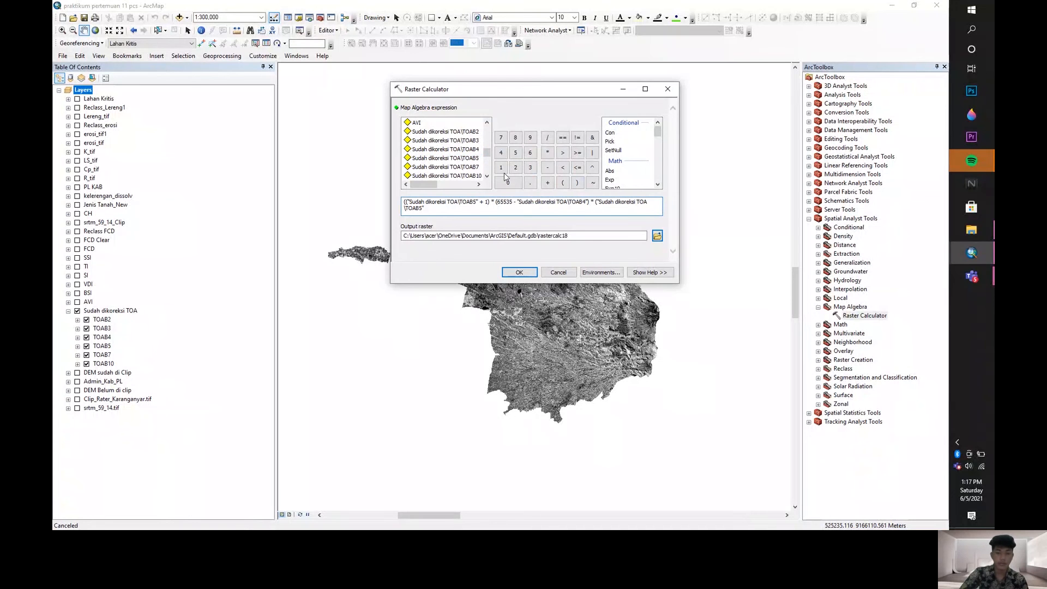
pyautogui.doubleClick(458, 150)
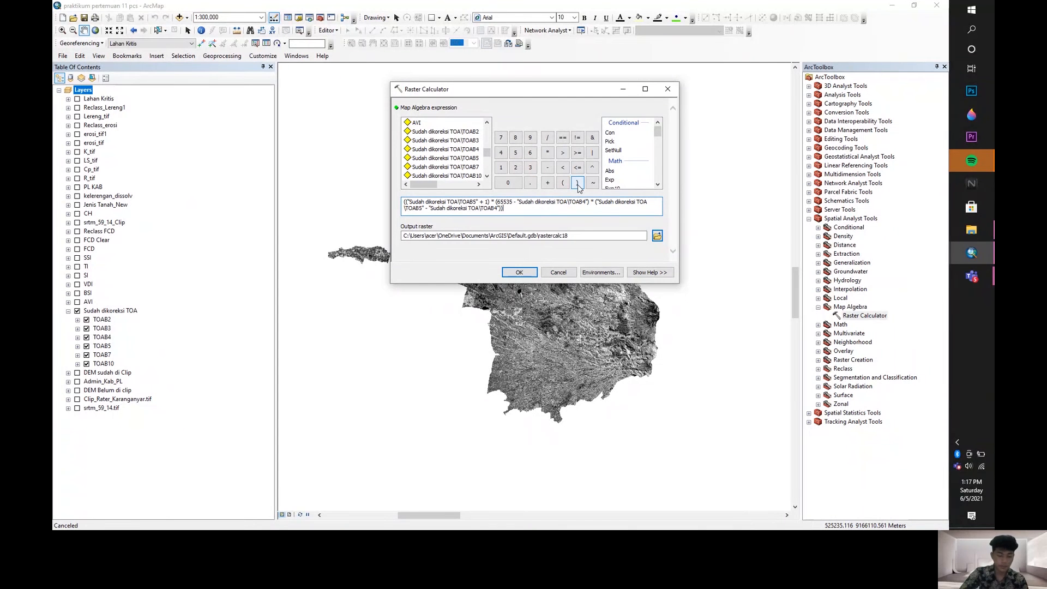
# - Raise the whole AVI product to the power ** (1.0 / 3.0), leaving no space between the two asterisks
pyautogui.click(549, 155)
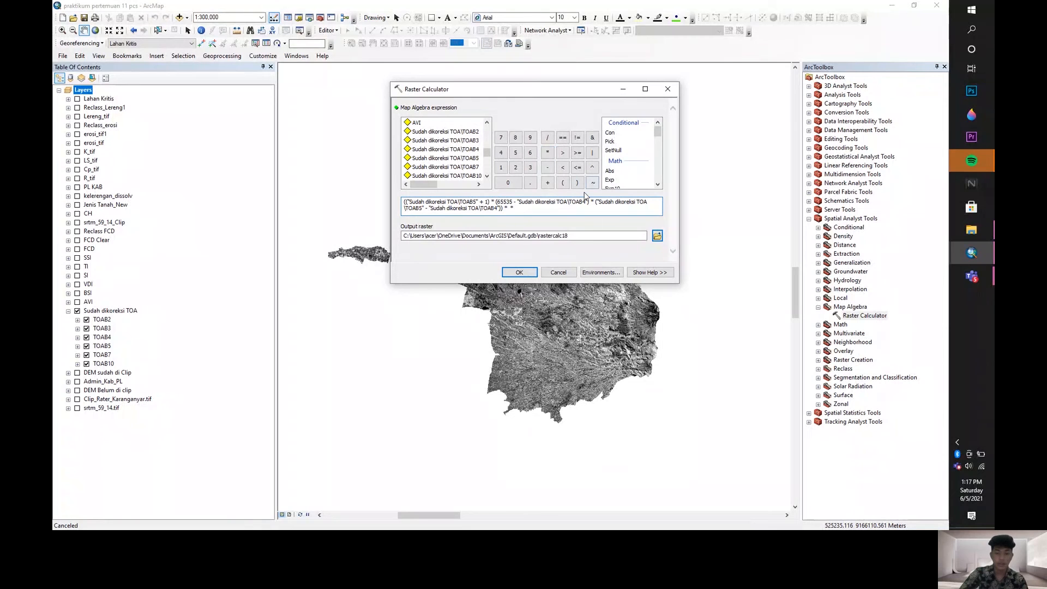
pyautogui.click(562, 182)
pyautogui.click(501, 167)
pyautogui.click(529, 182)
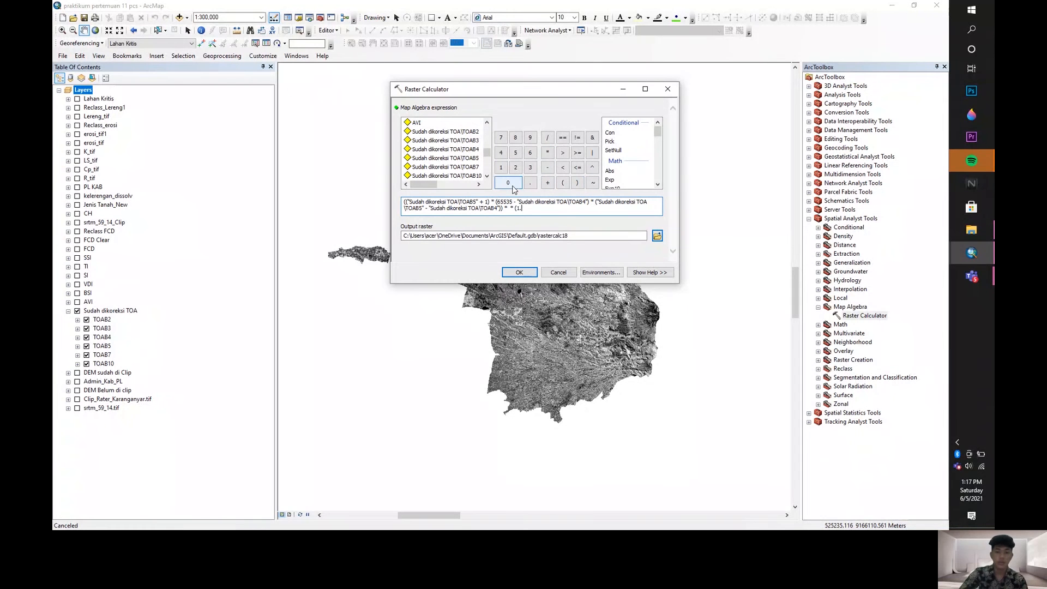
pyautogui.click(511, 186)
pyautogui.click(547, 137)
pyautogui.click(529, 168)
pyautogui.click(529, 183)
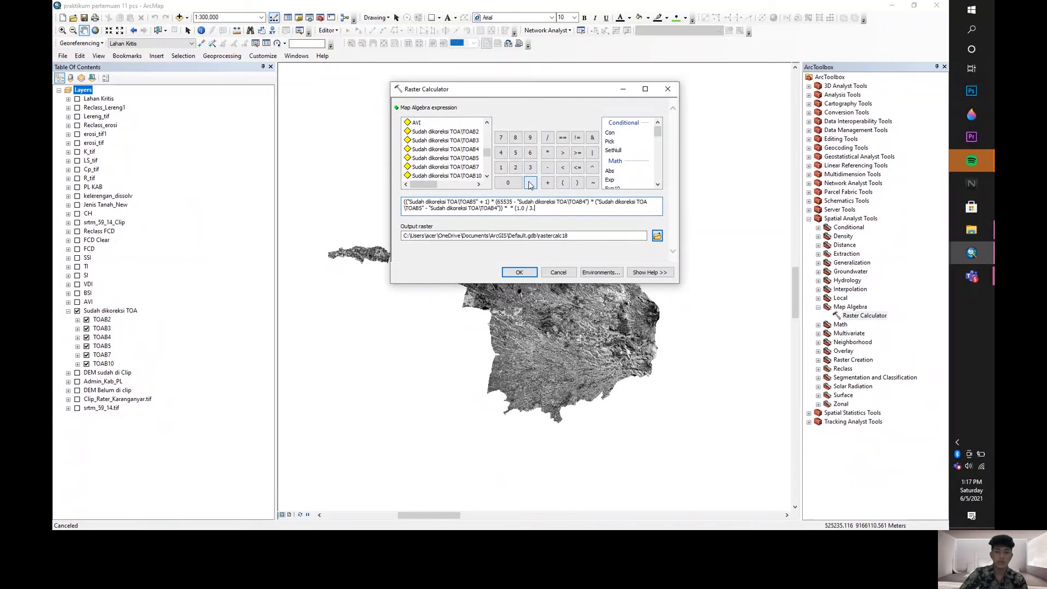
pyautogui.click(507, 182)
pyautogui.click(577, 183)
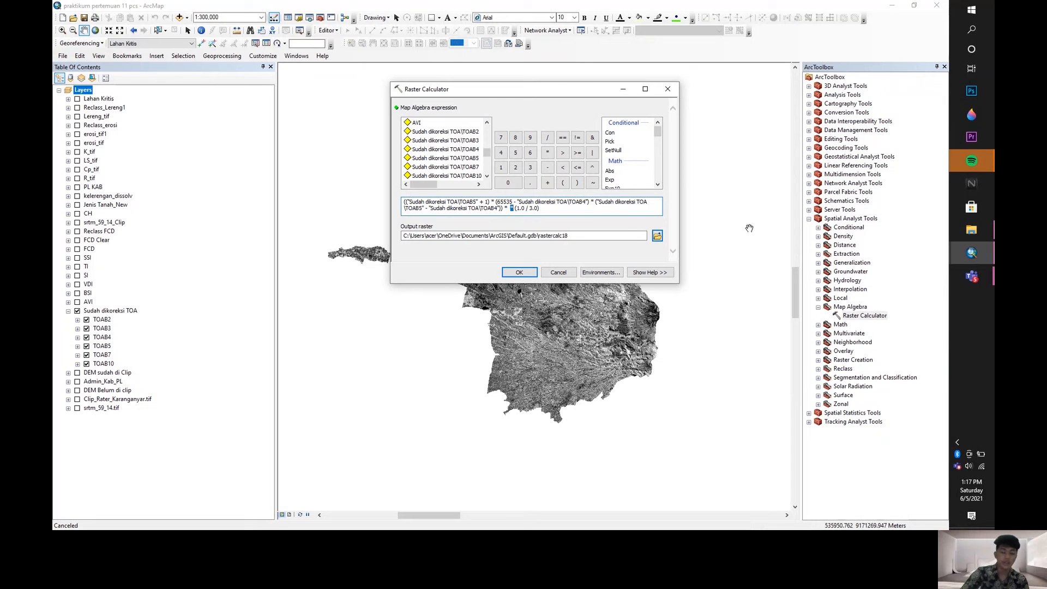
pyautogui.press('BackSpace')
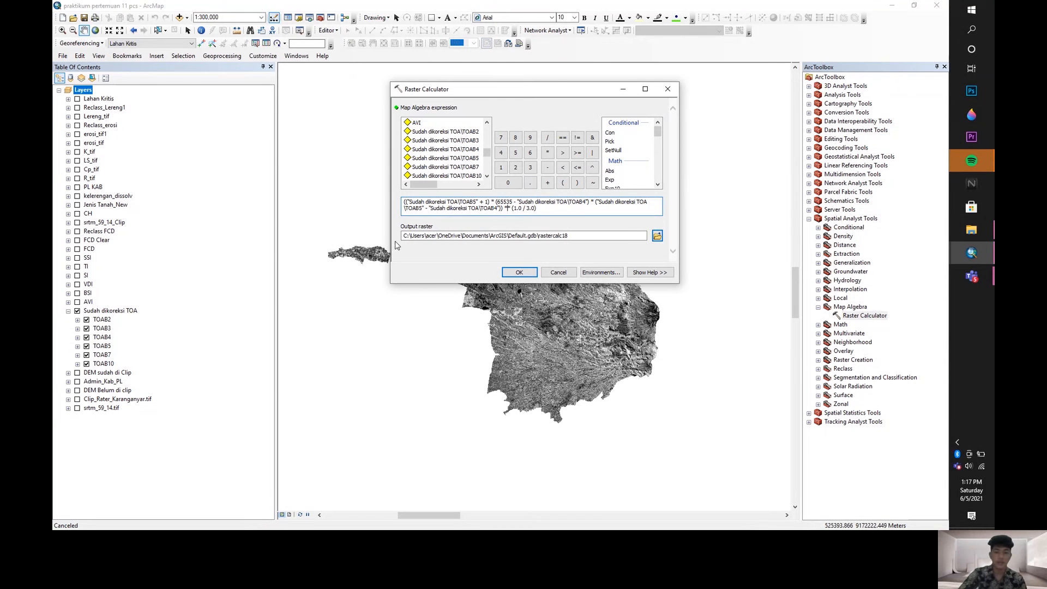
# - Name the output raster AVI in Default.gdb, and close Raster Calculator without running it
pyautogui.click(578, 236)
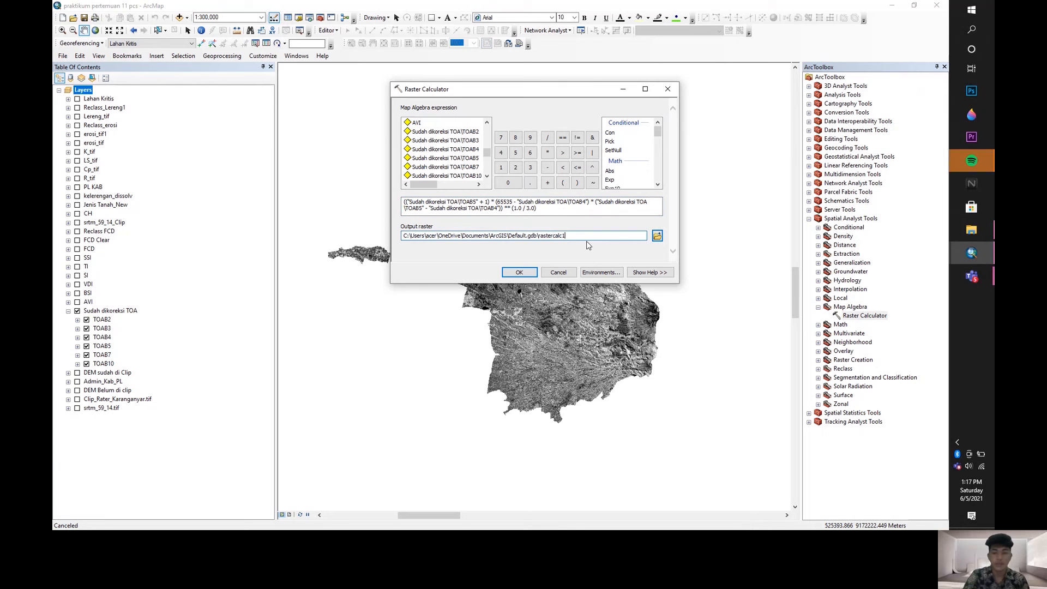
pyautogui.press('BackSpace')
pyautogui.press('BackSpace')
pyautogui.press('BackSpace')
pyautogui.press('BackSpace')
pyautogui.press('BackSpace')
pyautogui.press('BackSpace')
pyautogui.press('BackSpace')
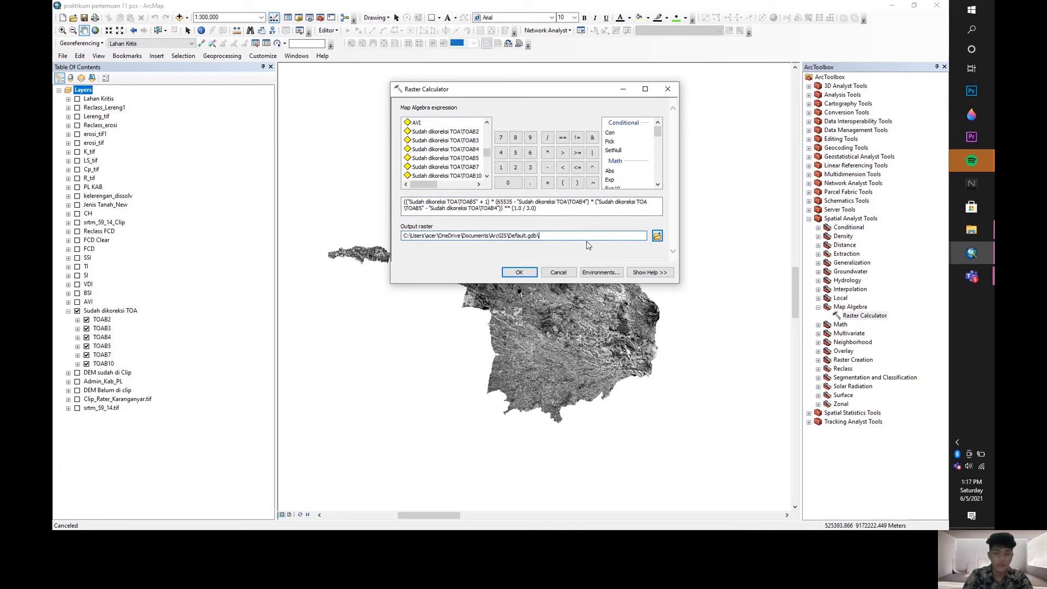
pyautogui.write('AVI')
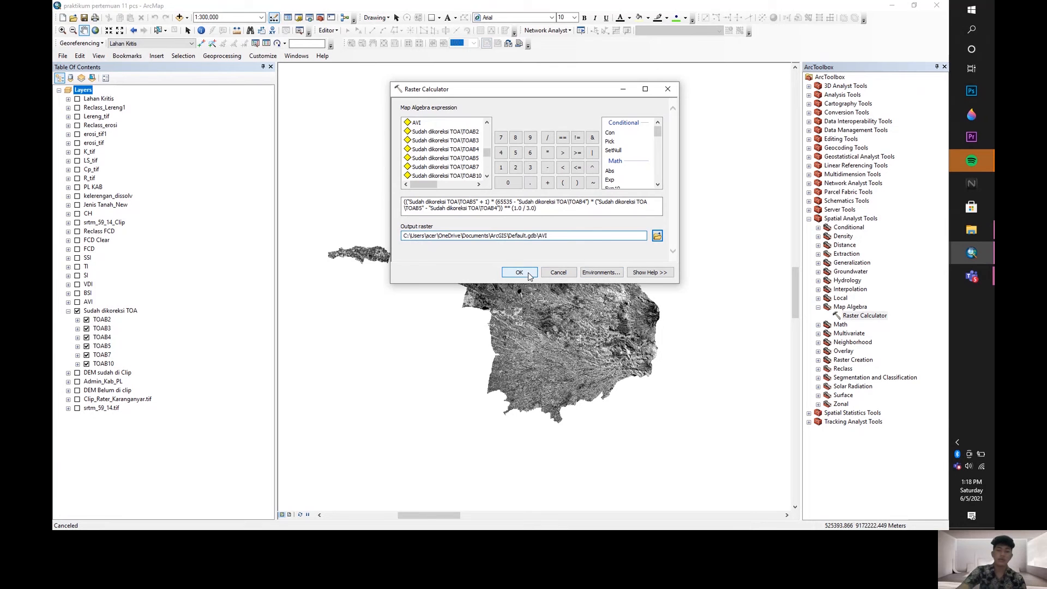
pyautogui.click(556, 272)
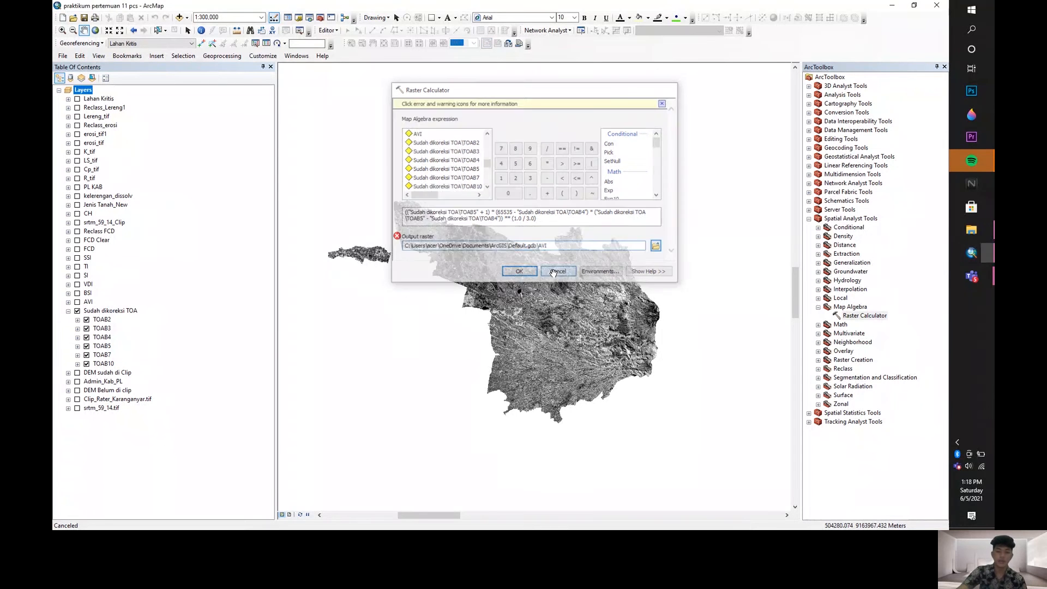
# - Hide and collapse the Sudah dikoreksi TOA group, and display the AVI layer with its legend expanded
pyautogui.click(77, 310)
pyautogui.click(69, 310)
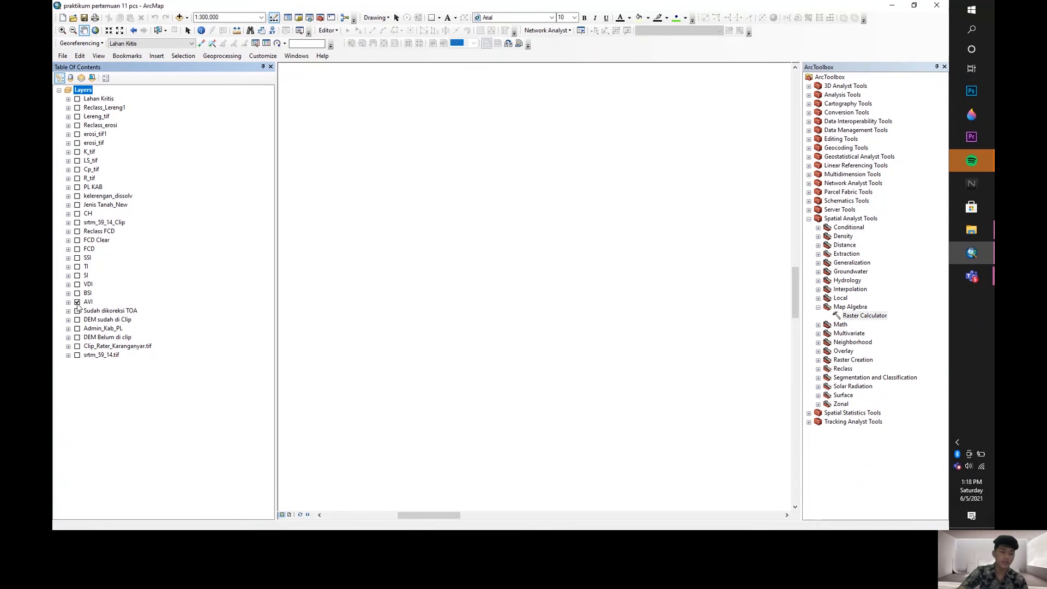
pyautogui.click(68, 301)
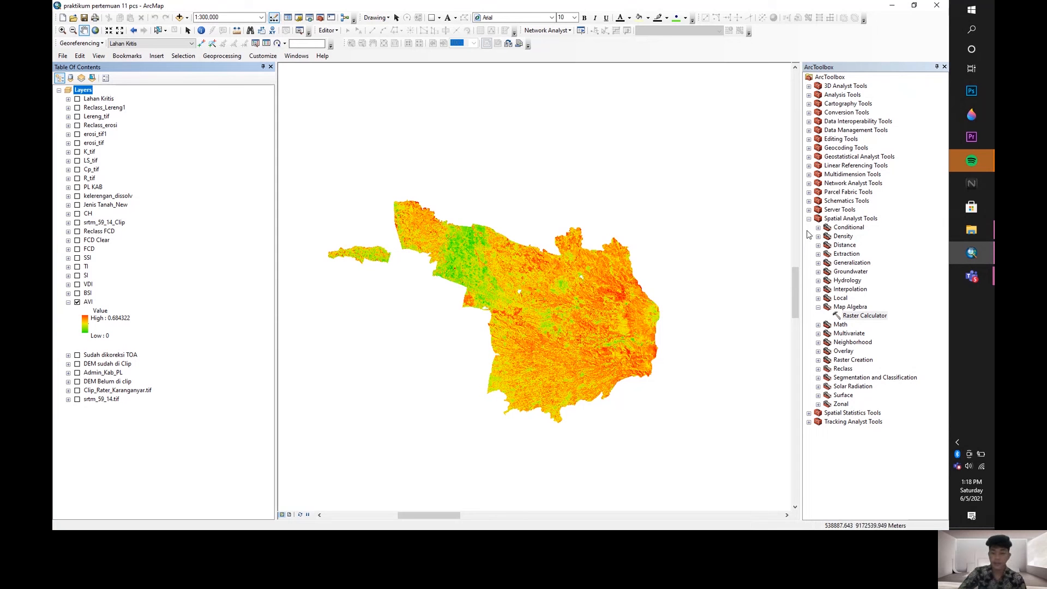
# - Open Raster Calculator and start the BSI expression with ((TOAB7 + TOAB4) from the TOA-corrected bands
pyautogui.doubleClick(854, 318)
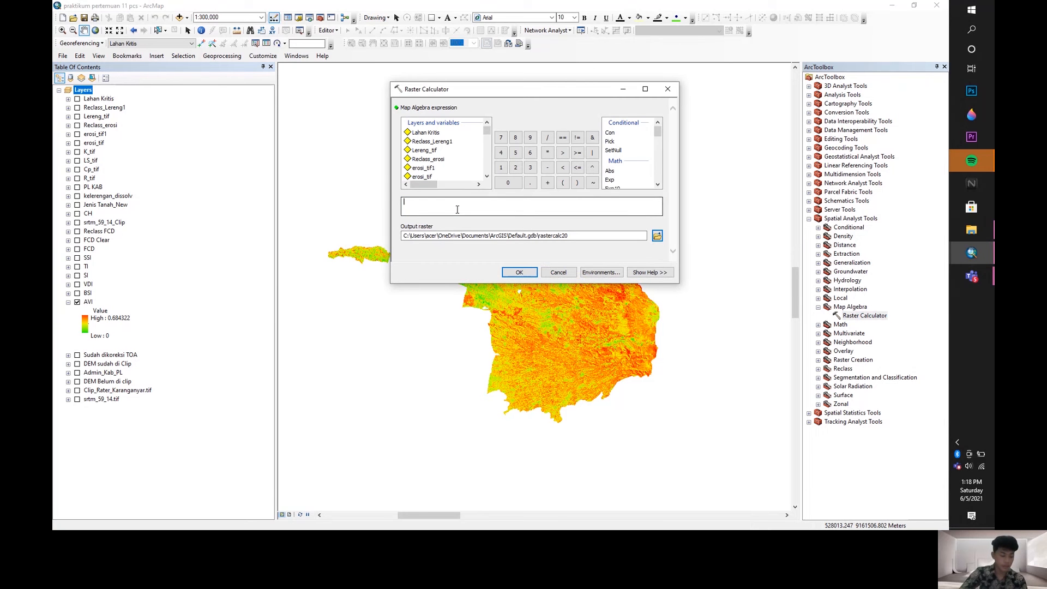
pyautogui.click(457, 208)
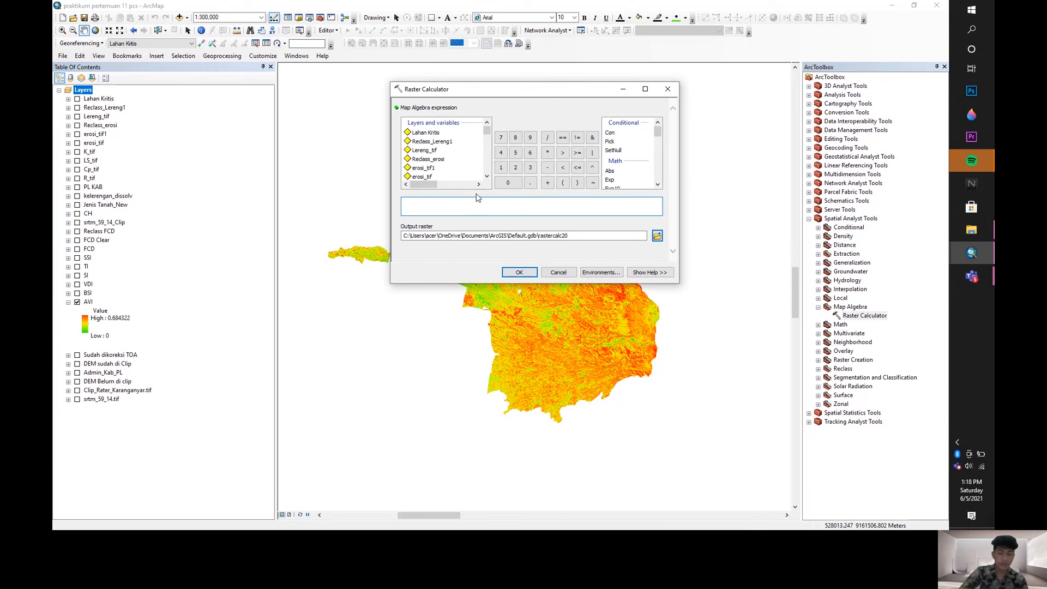
pyautogui.click(562, 184)
pyautogui.scroll(-8, 446, 162)
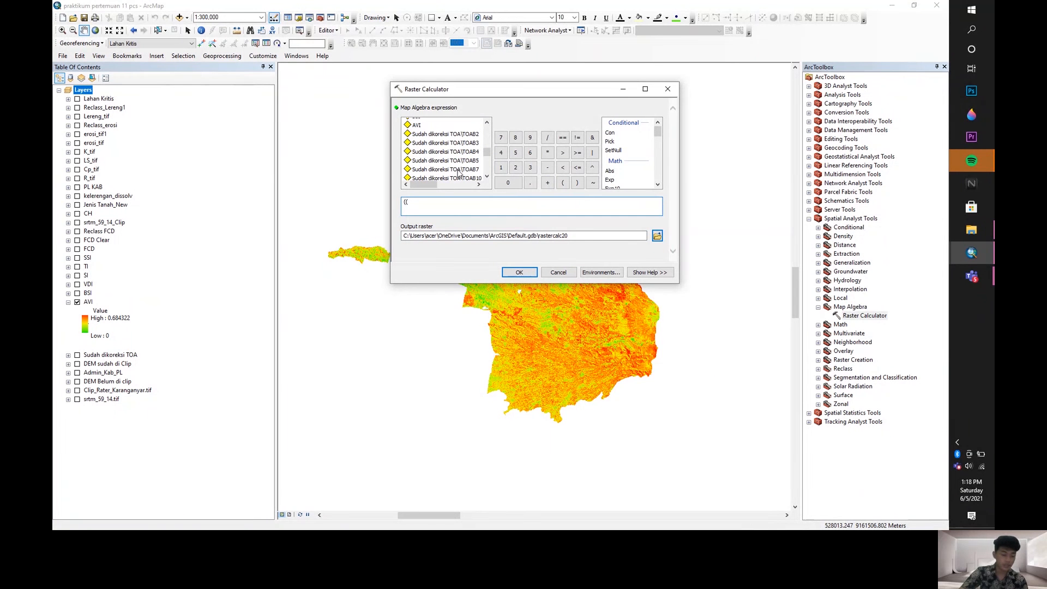
pyautogui.doubleClick(458, 170)
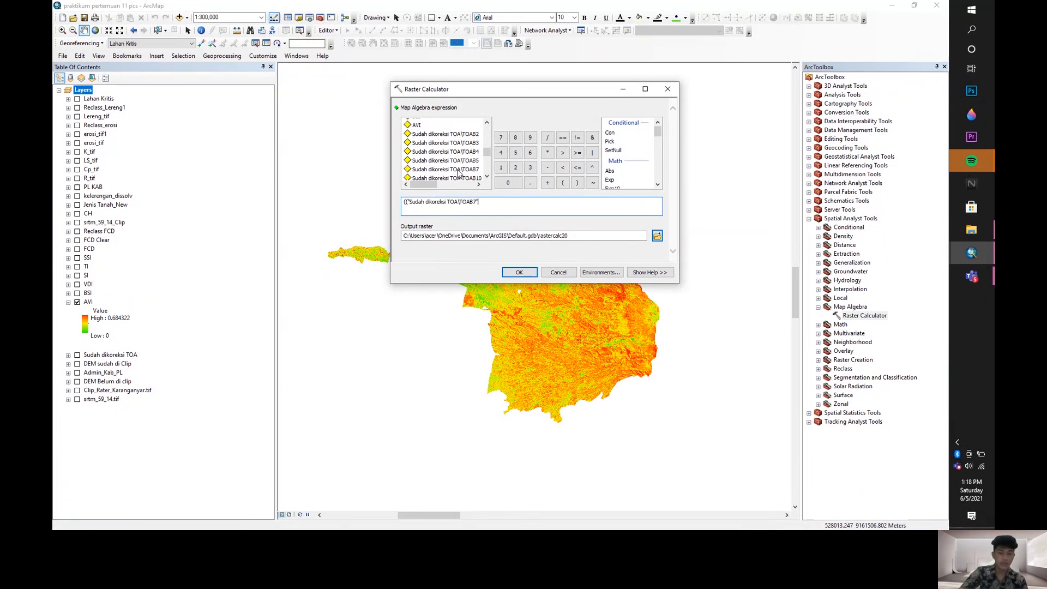
pyautogui.click(547, 182)
pyautogui.doubleClick(452, 153)
pyautogui.click(577, 183)
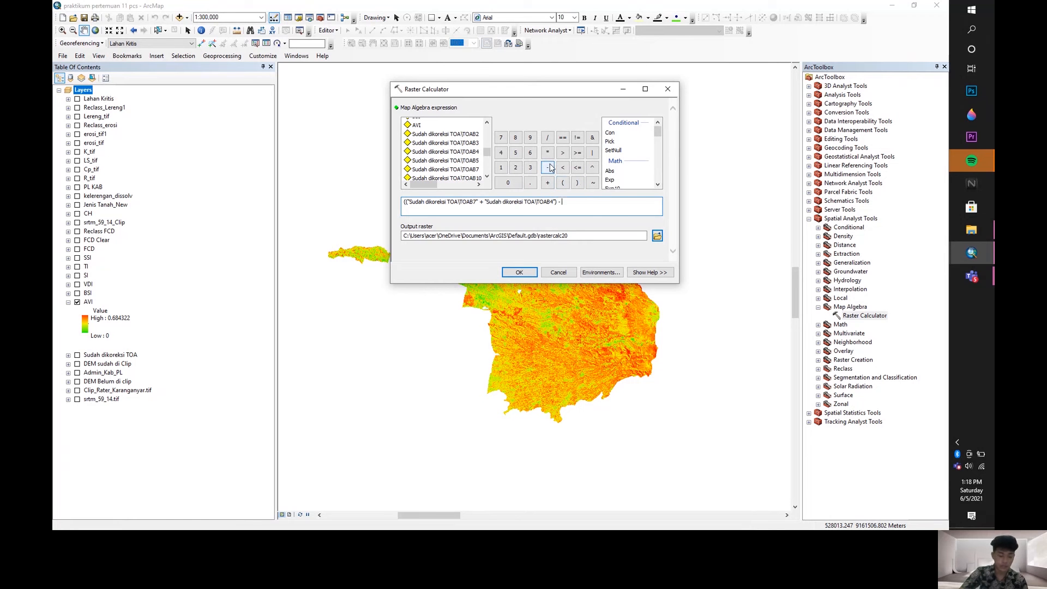
# - Complete the BSI numerator by subtracting (TOAB5 + TOAB2) and closing the outer parenthesis
pyautogui.click(562, 182)
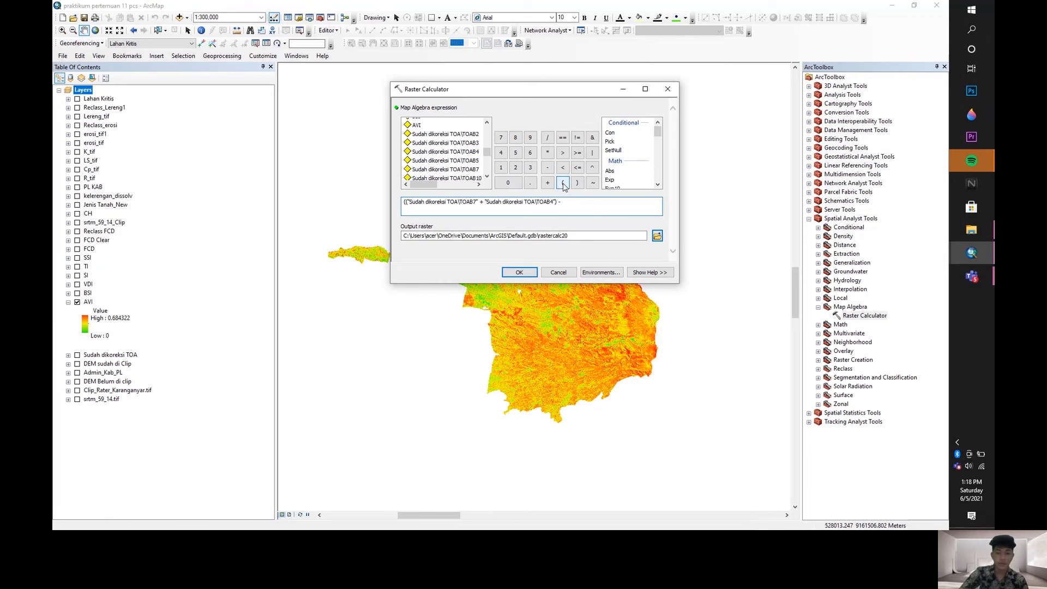
pyautogui.doubleClick(463, 161)
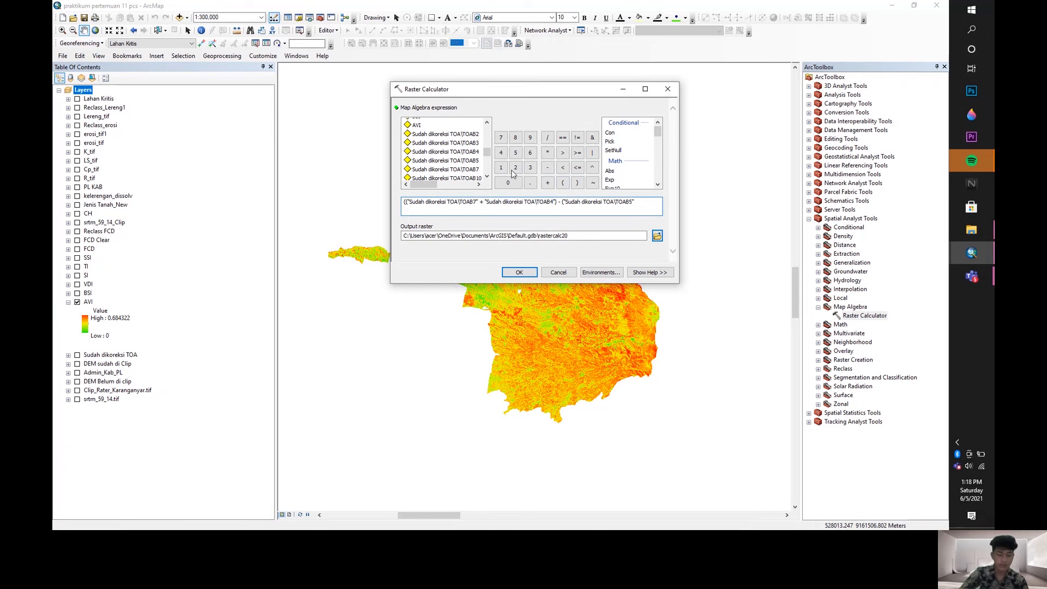
pyautogui.click(547, 183)
pyautogui.doubleClick(469, 135)
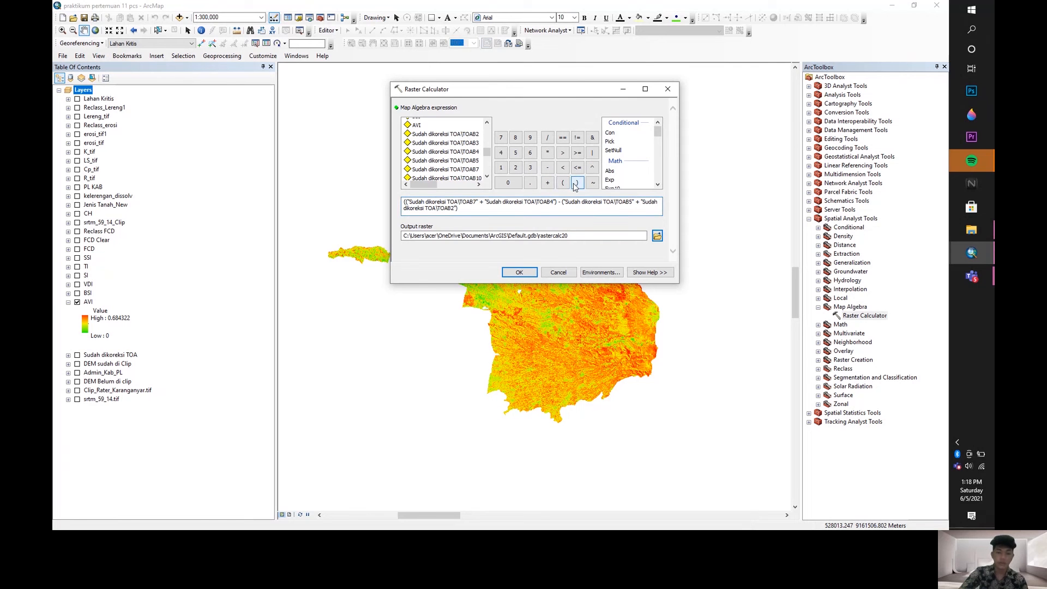
# - Add the division and begin the BSI denominator with ((TOAB7 + TOAB4)
pyautogui.click(547, 138)
pyautogui.click(562, 183)
pyautogui.click(562, 183)
pyautogui.click(465, 169)
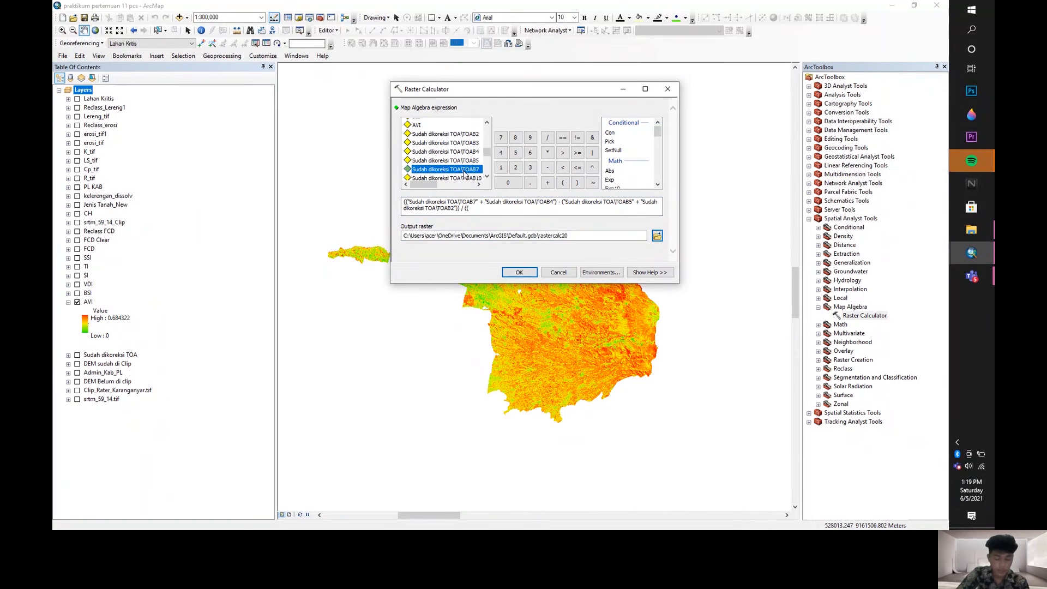
pyautogui.doubleClick(464, 169)
pyautogui.click(547, 183)
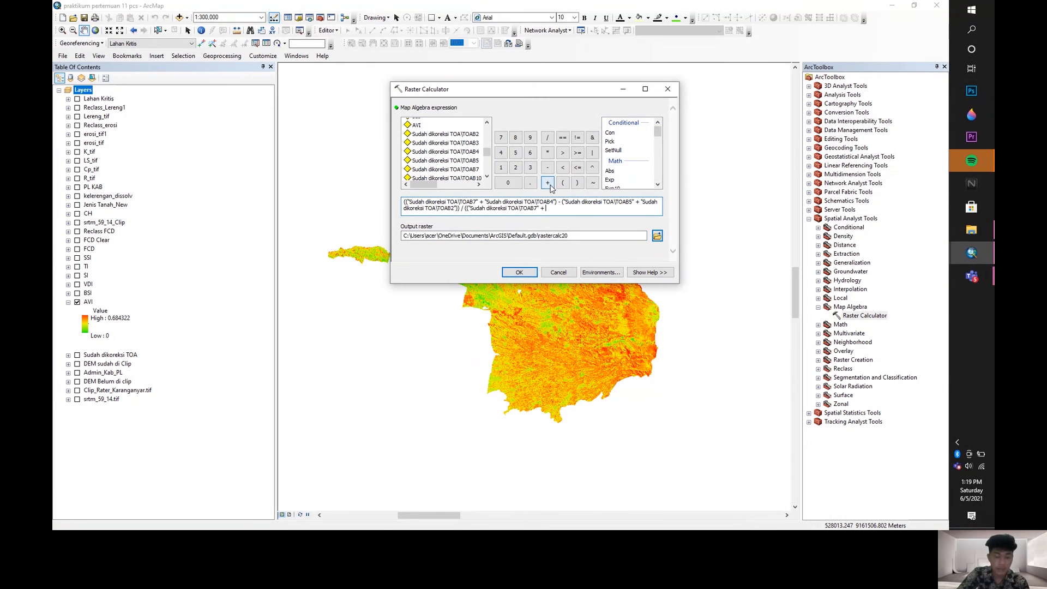
pyautogui.doubleClick(444, 152)
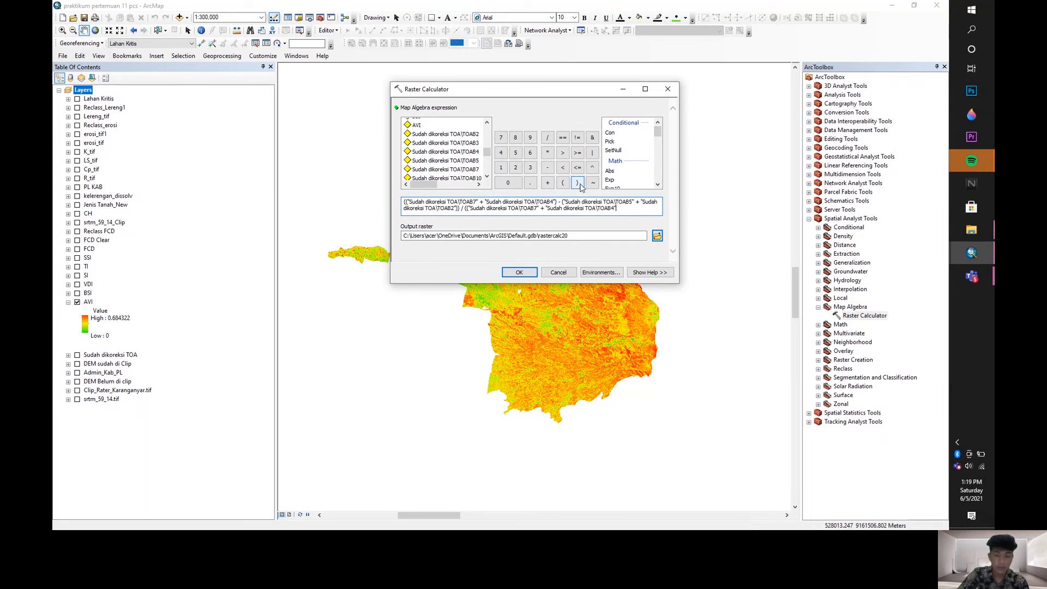
# - Complete the BSI denominator by adding + (TOAB5 + TOAB2) and closing the outer parenthesis
pyautogui.click(547, 183)
pyautogui.click(563, 183)
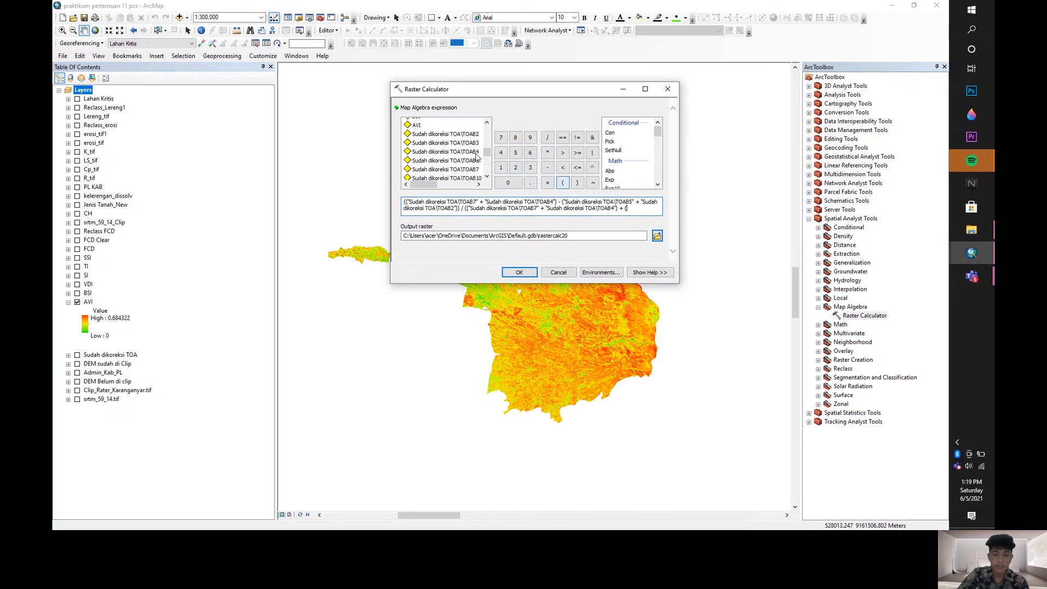
pyautogui.doubleClick(446, 161)
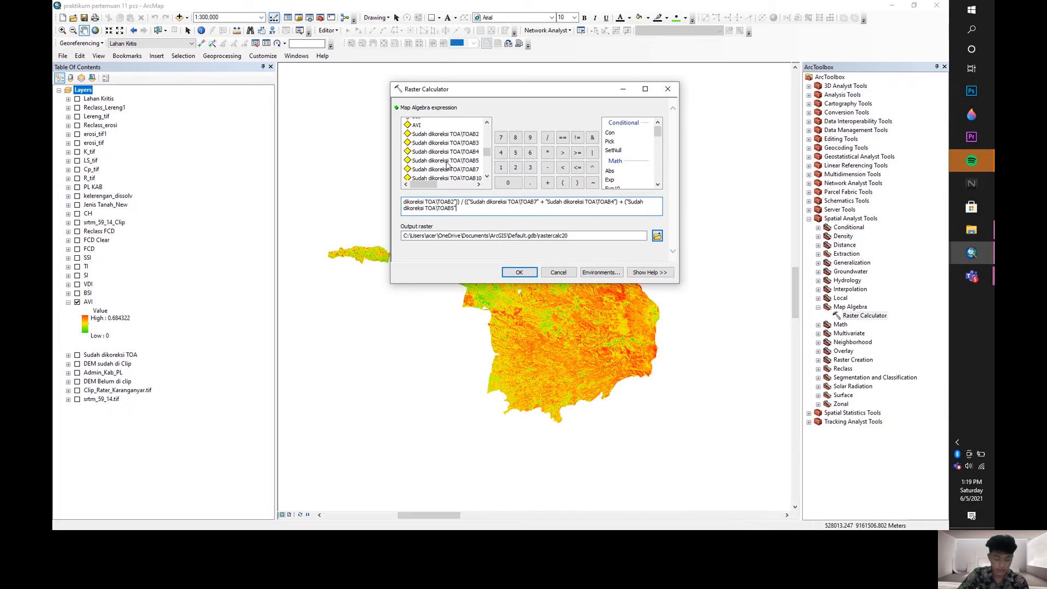
pyautogui.click(548, 183)
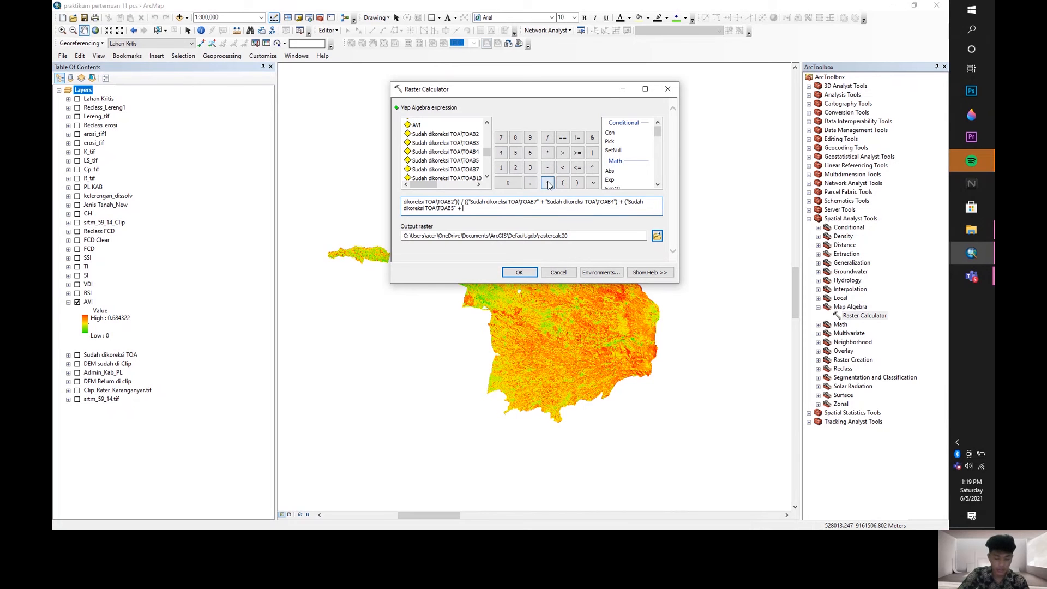
pyautogui.doubleClick(454, 135)
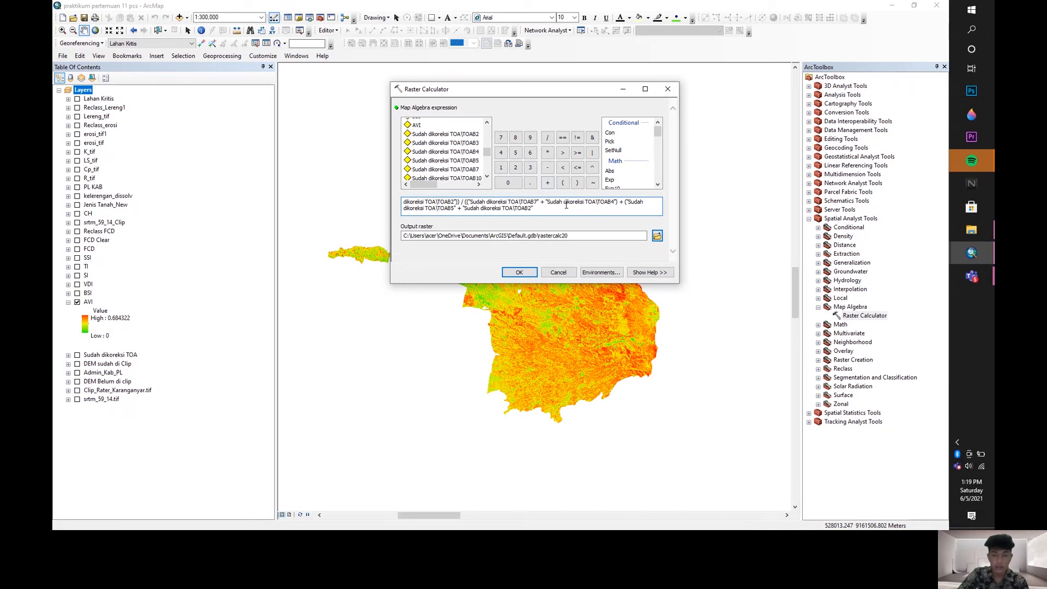
pyautogui.click(577, 183)
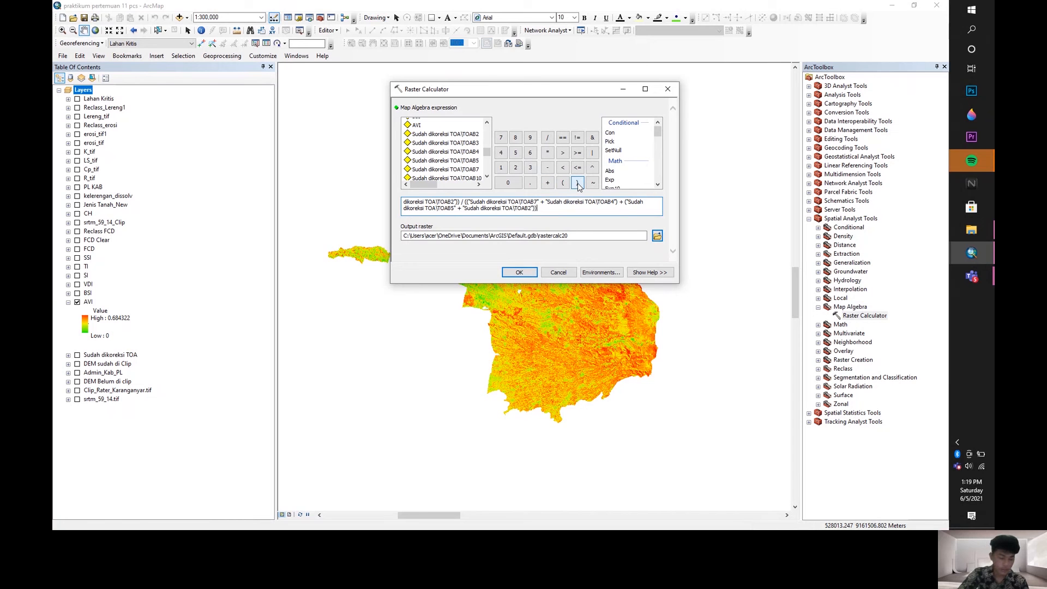
# - Name the output raster BSI in Default.gdb
pyautogui.click(574, 235)
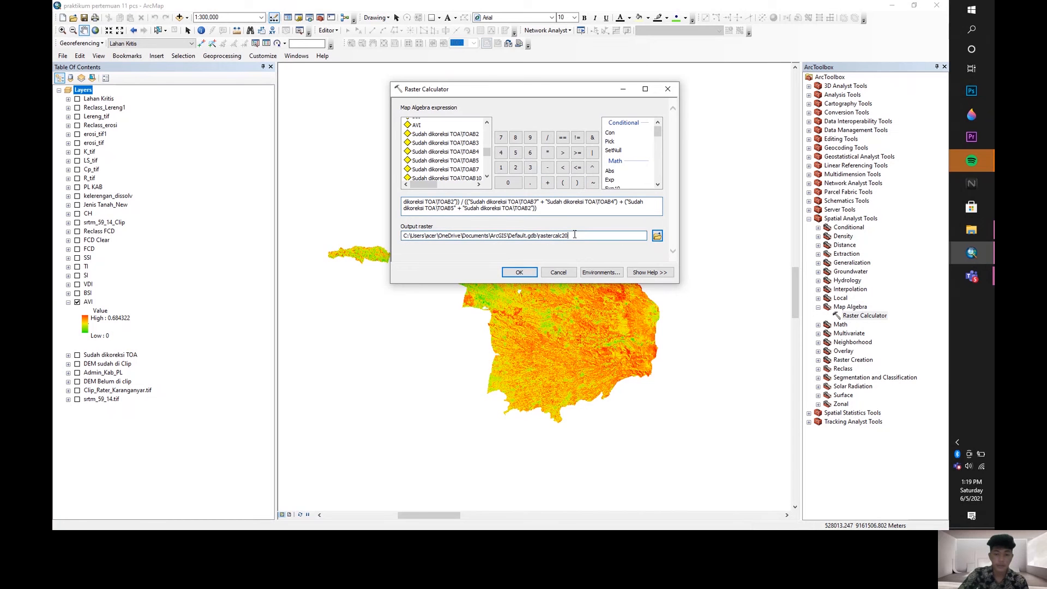
pyautogui.press('BackSpace')
pyautogui.press('BackSpace')
pyautogui.press('BackSpace')
pyautogui.press('BackSpace')
pyautogui.press('BackSpace')
pyautogui.press('BackSpace')
pyautogui.press('BackSpace')
pyautogui.press('BackSpace')
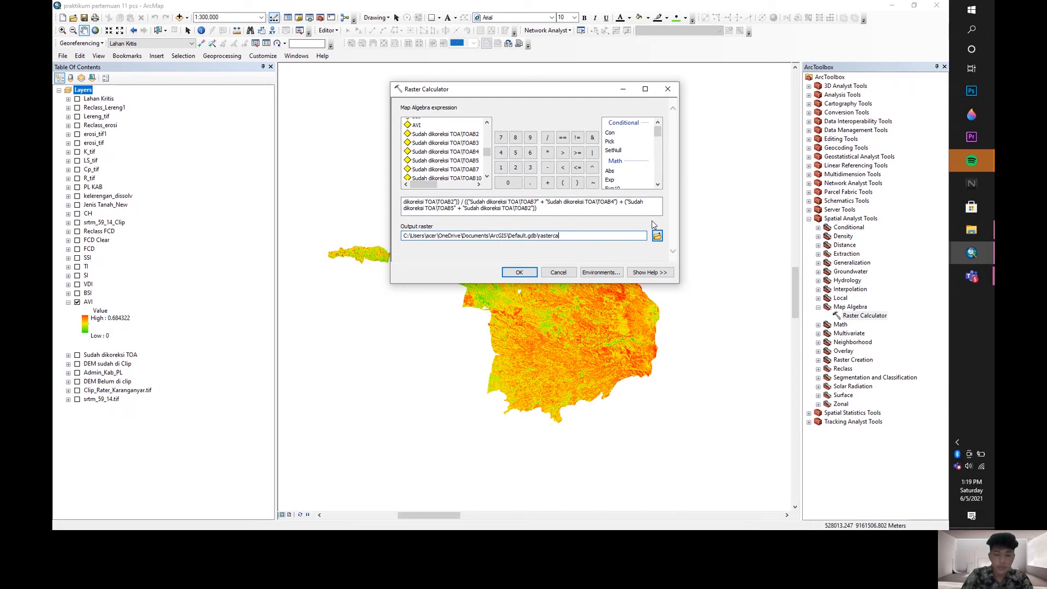
pyautogui.press('BackSpace')
pyautogui.press('BackSpace')
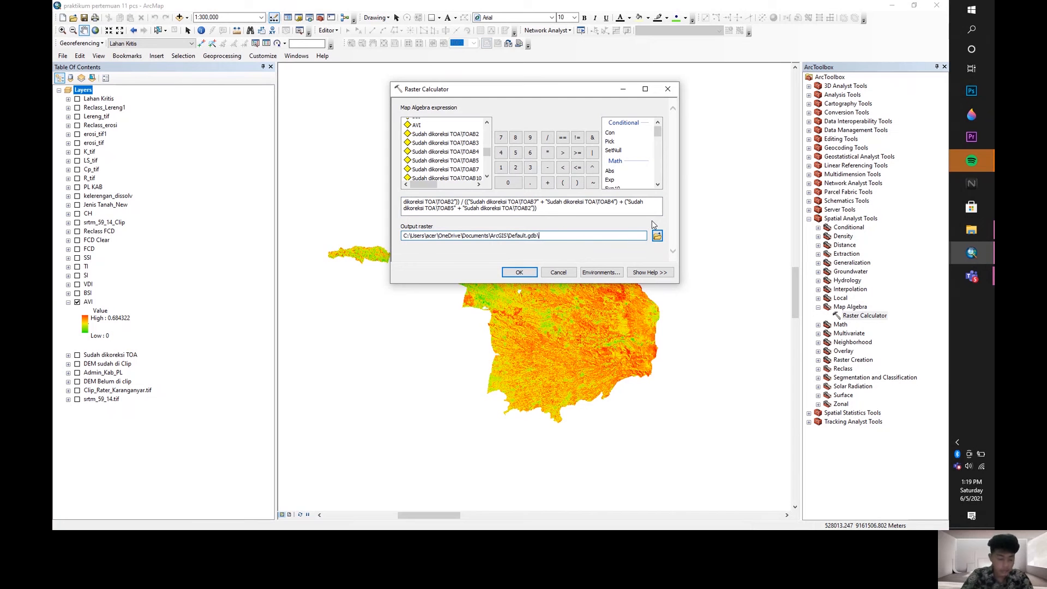
pyautogui.press('BackSpace')
pyautogui.write('BSI')
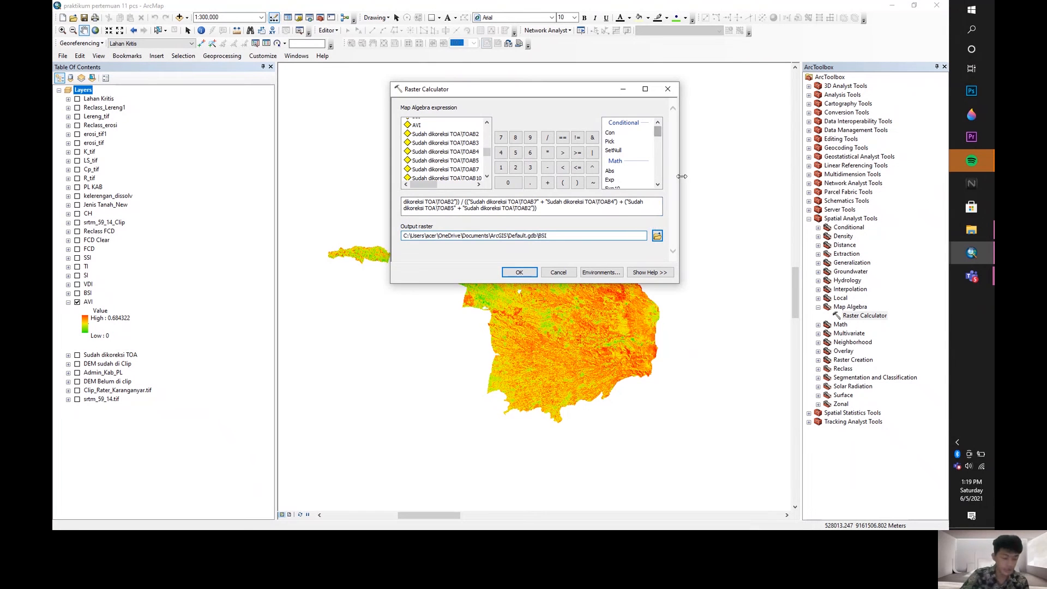
# - Dismiss the Raster Calculator and display the existing BSI layer in place of AVI, with the AVI legend collapsed
pyautogui.click(525, 275)
pyautogui.click(555, 273)
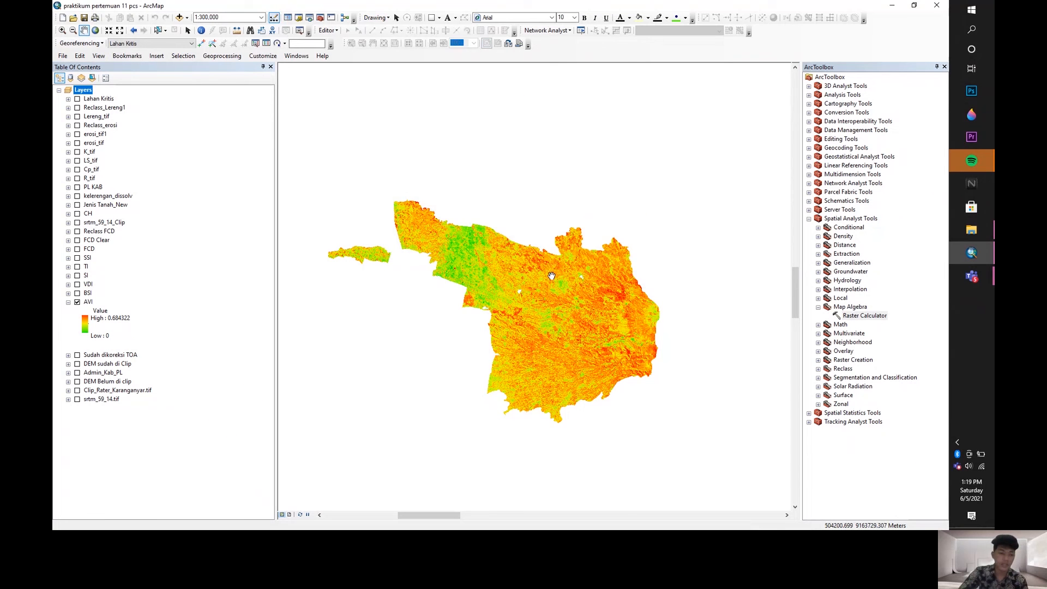
pyautogui.click(77, 293)
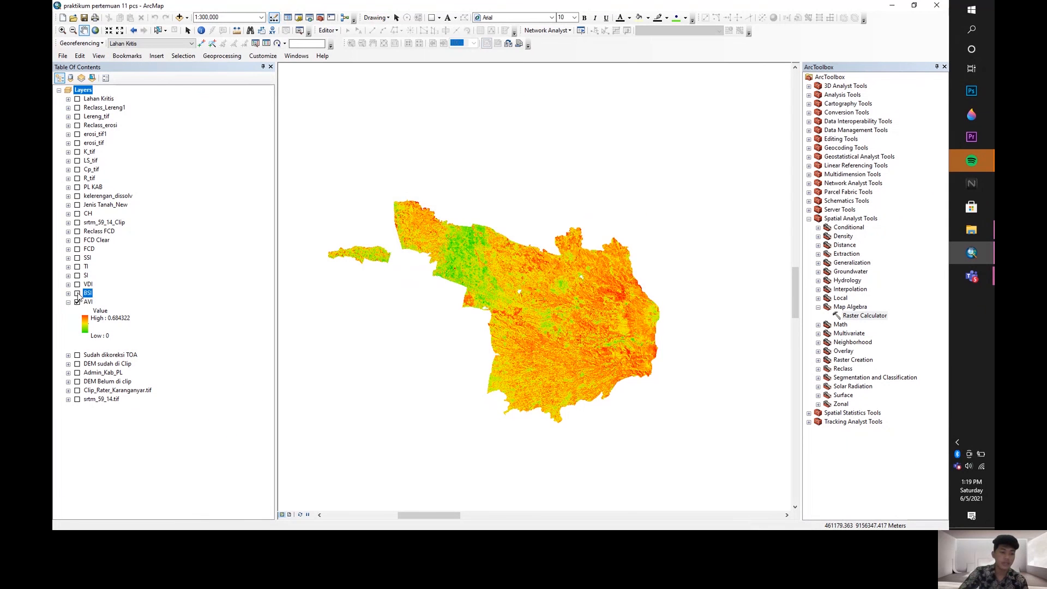
pyautogui.click(77, 302)
pyautogui.click(68, 302)
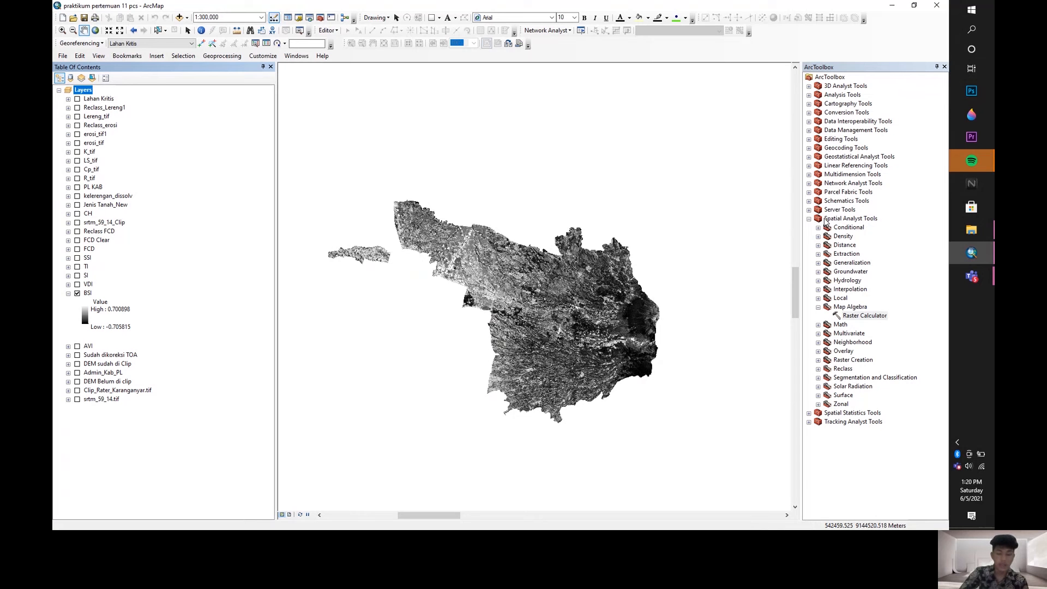
# - Open the Principal Components tool from the Multivariate toolset and add AVI and BSI as input raster bands
pyautogui.doubleClick(825, 308)
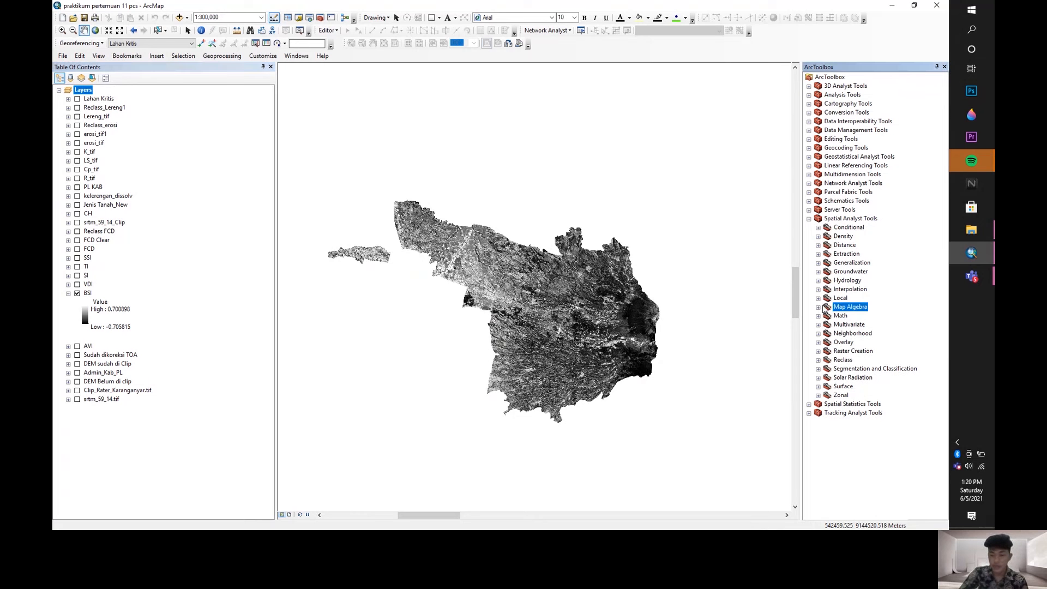
pyautogui.click(818, 325)
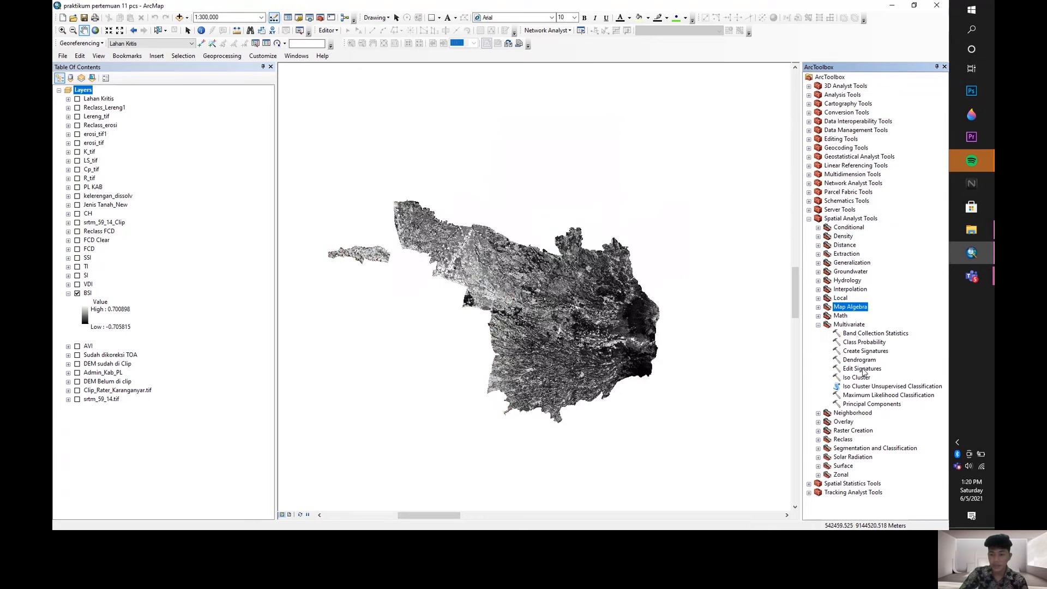
pyautogui.doubleClick(859, 404)
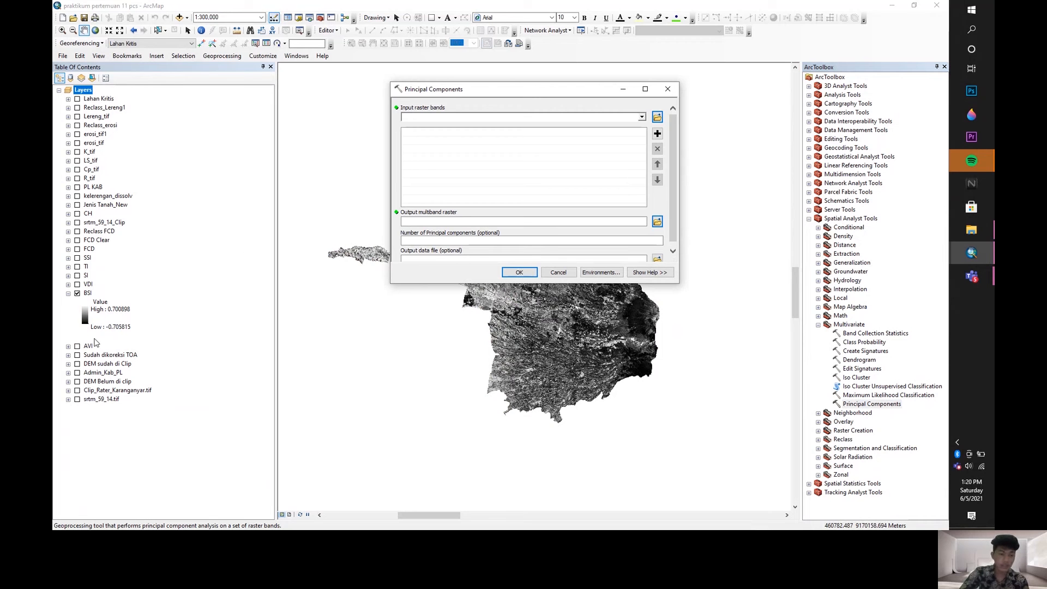
pyautogui.click(642, 118)
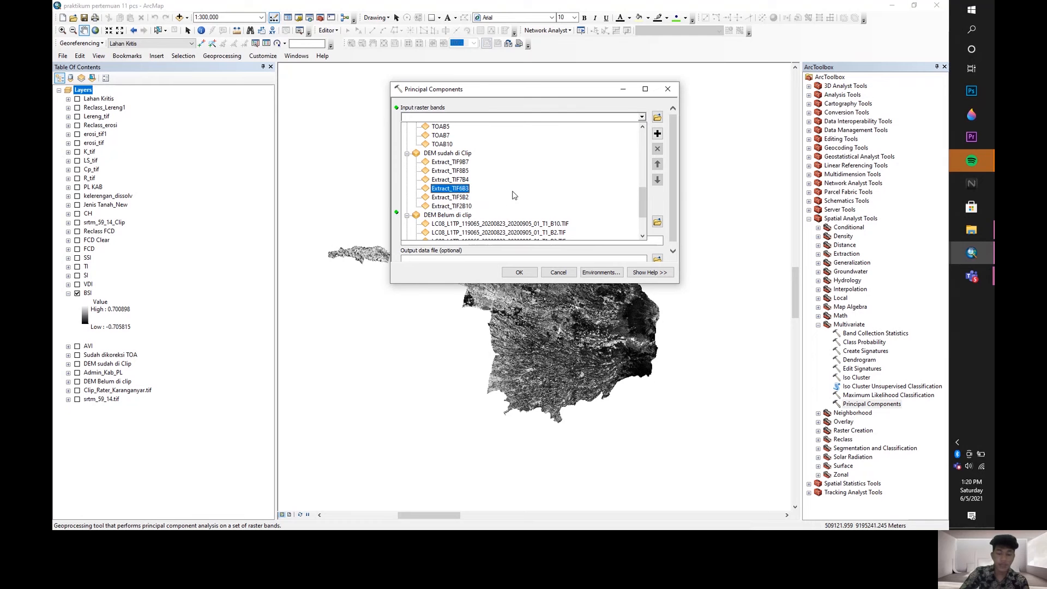
pyautogui.scroll(-2, 513, 175)
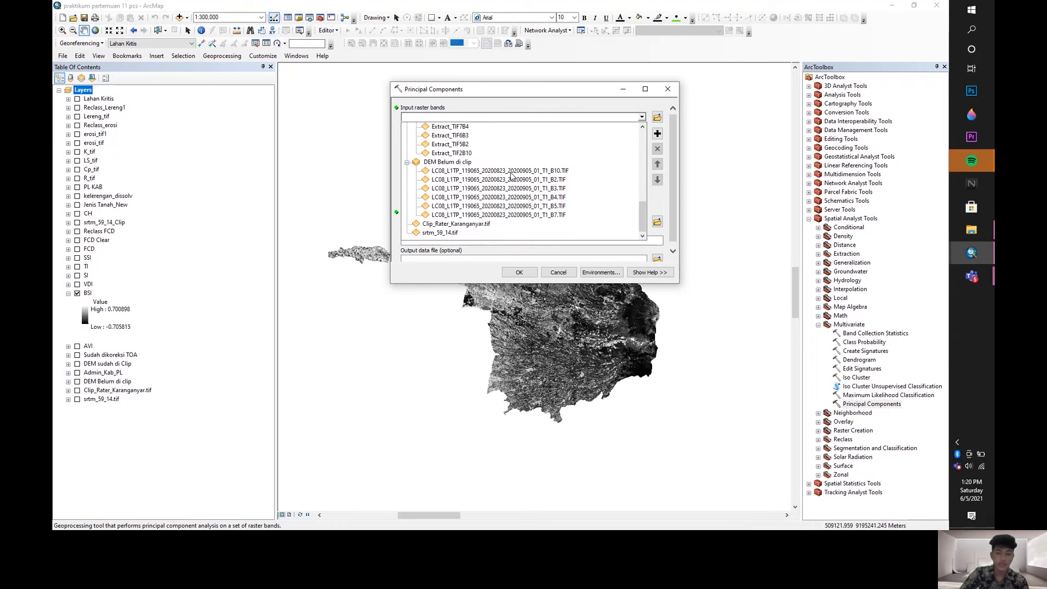
pyautogui.scroll(5, 513, 176)
pyautogui.scroll(2, 513, 175)
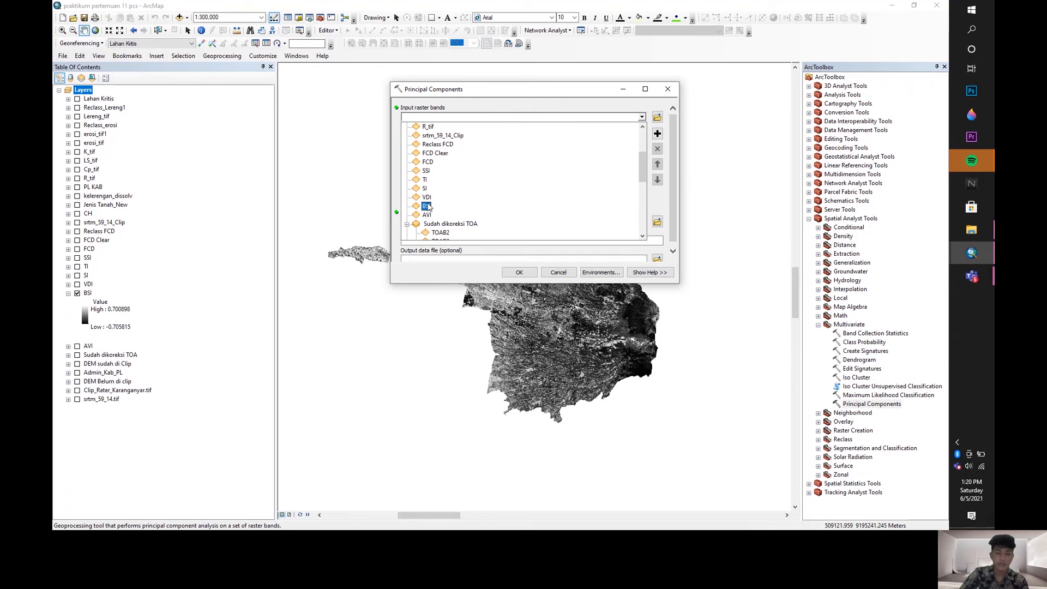
pyautogui.click(426, 215)
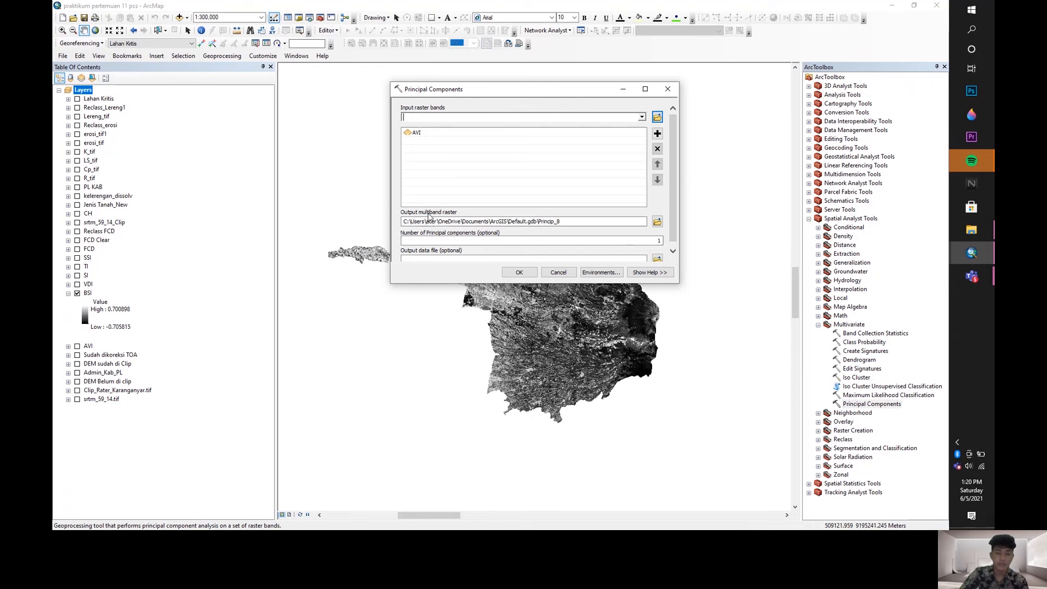
pyautogui.click(641, 117)
pyautogui.click(426, 206)
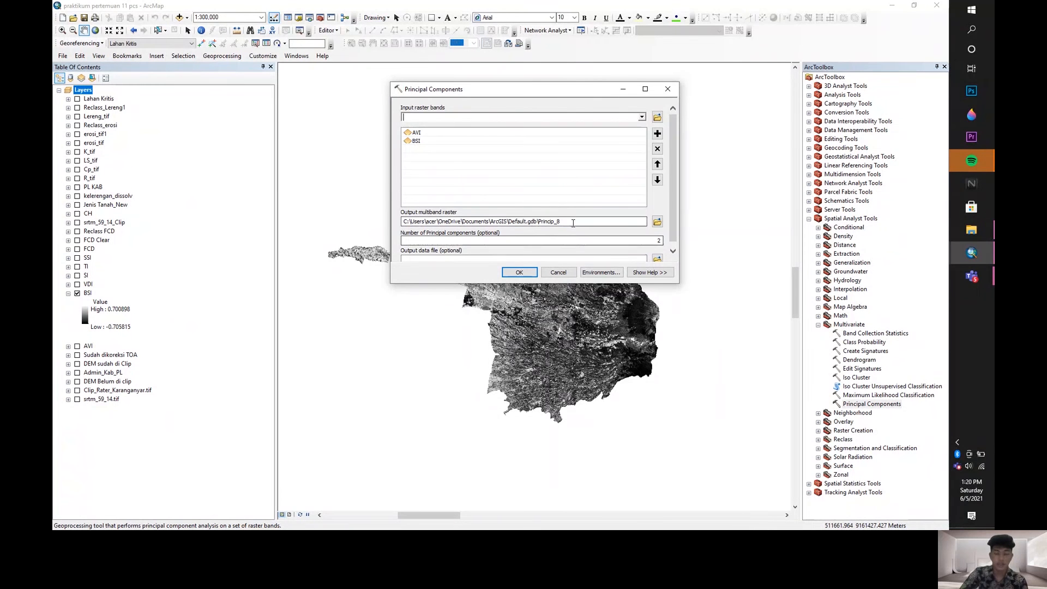
# - Name the output multiband raster VDI in Default.gdb
pyautogui.click(573, 223)
pyautogui.press('BackSpace')
pyautogui.press('BackSpace')
pyautogui.press('BackSpace')
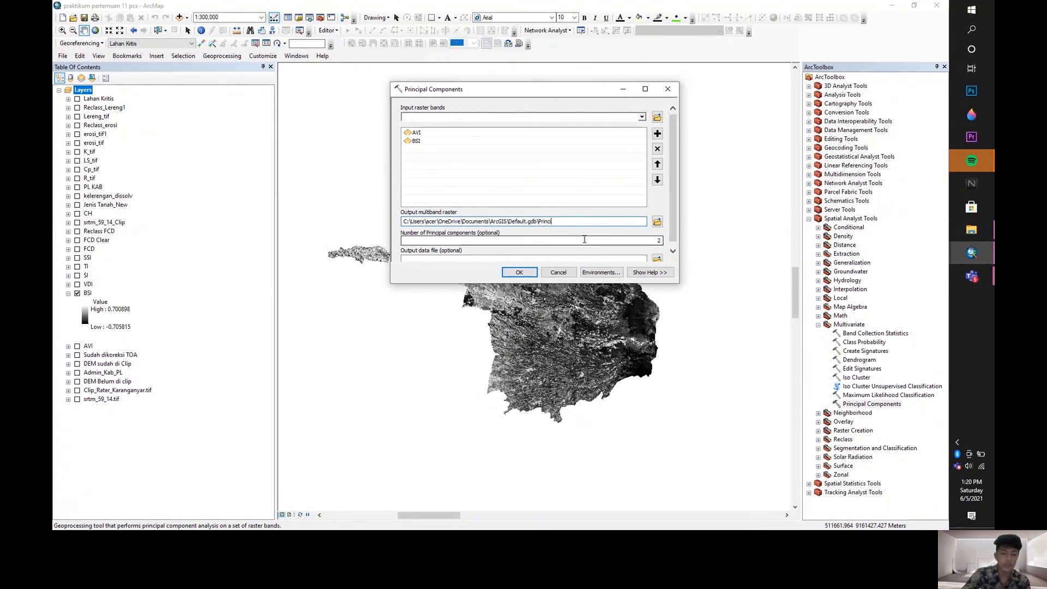
pyautogui.press('BackSpace')
pyautogui.press('BackSpace')
pyautogui.press('BackSpace')
pyautogui.press('BackSpace')
pyautogui.press('BackSpace')
pyautogui.press('BackSpace')
pyautogui.write('V')
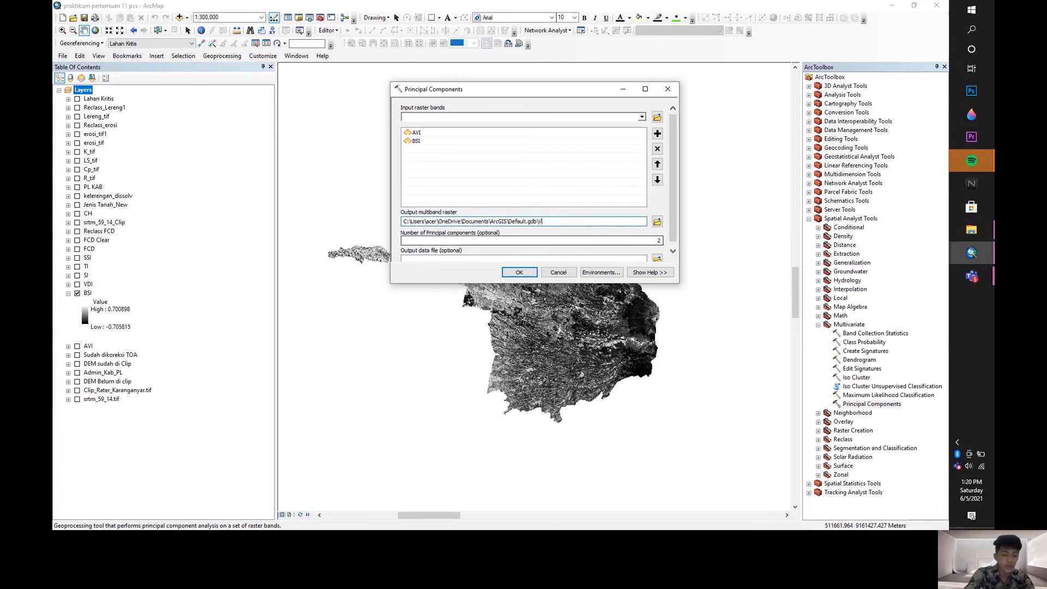
pyautogui.write('DI')
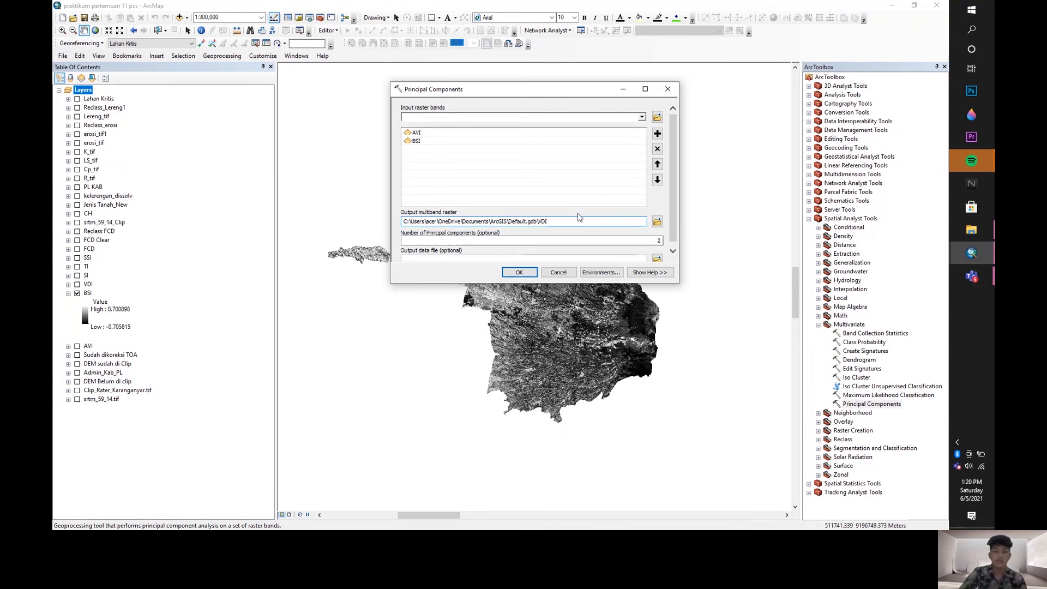
# - Cancel the Principal Components tool and display the existing VDI layer with its legend in place of BSI
pyautogui.click(673, 251)
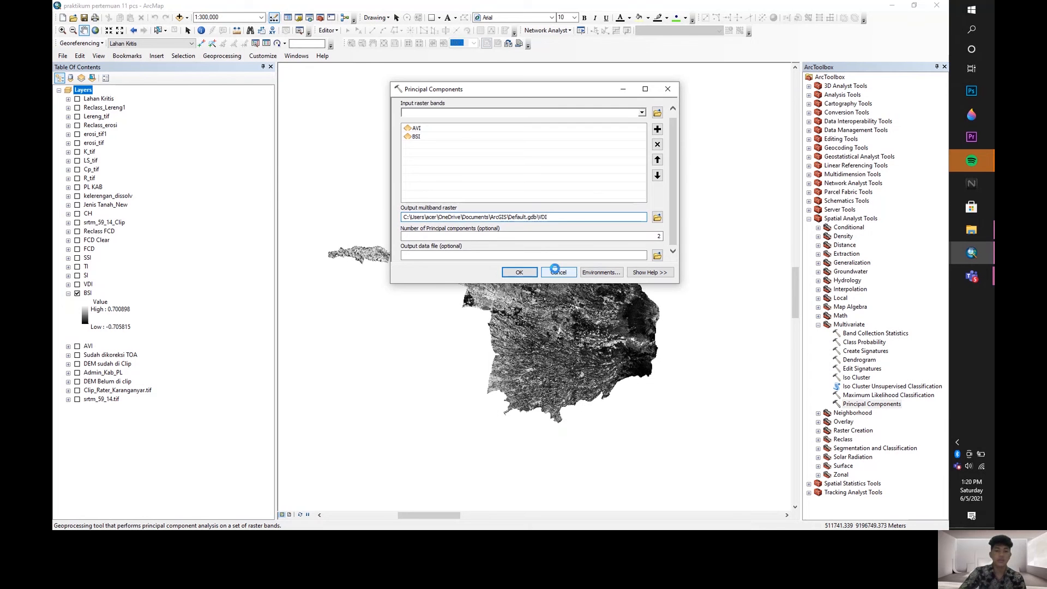
pyautogui.click(556, 271)
pyautogui.click(77, 293)
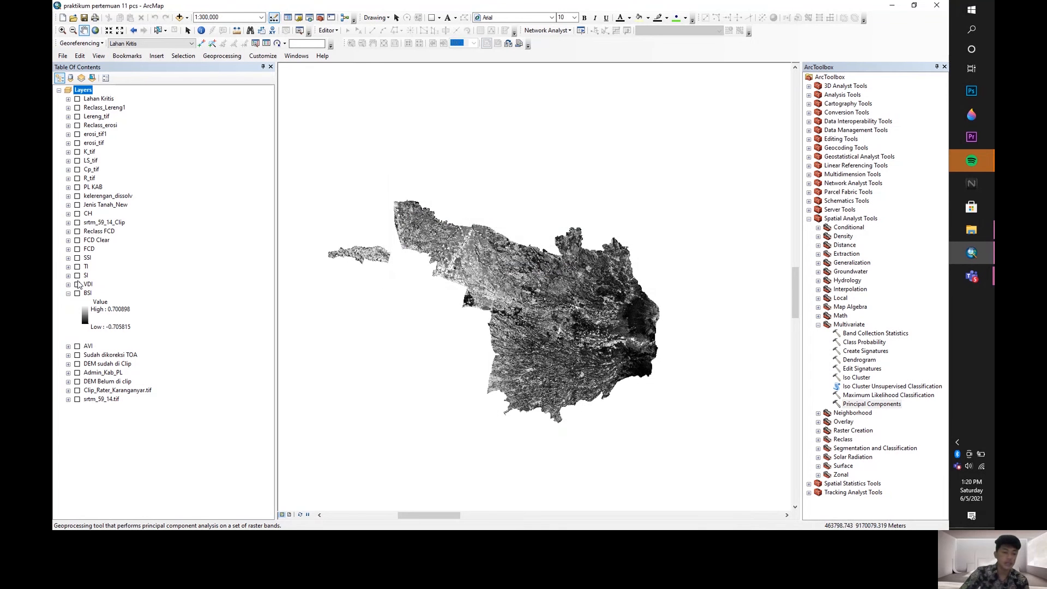
pyautogui.click(77, 284)
pyautogui.click(67, 293)
pyautogui.click(67, 284)
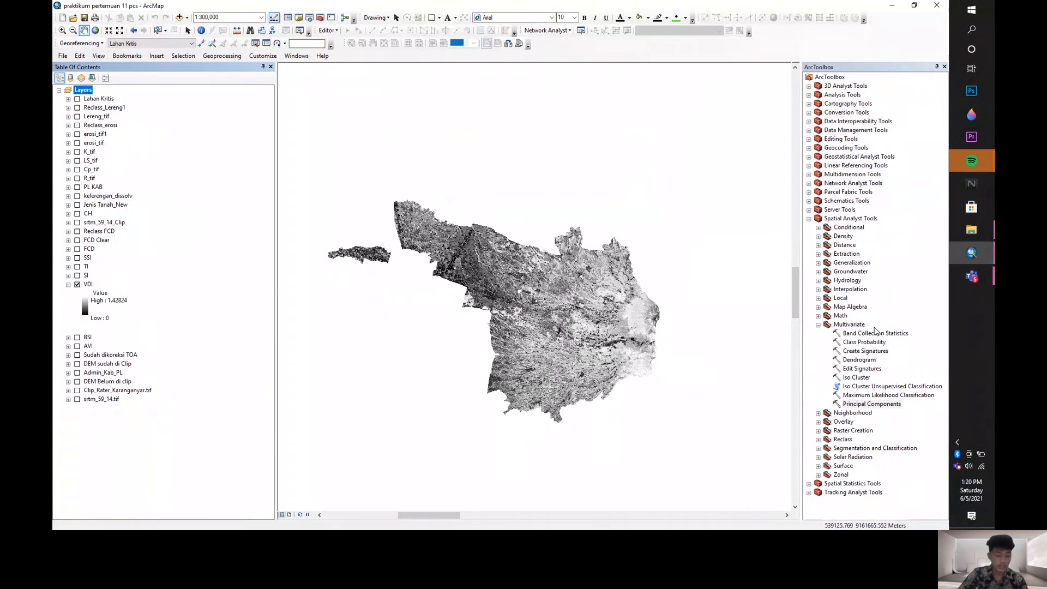
# - Open Raster Calculator from the Map Algebra toolset and begin the expression with ((1 + TOAB4)
pyautogui.click(818, 325)
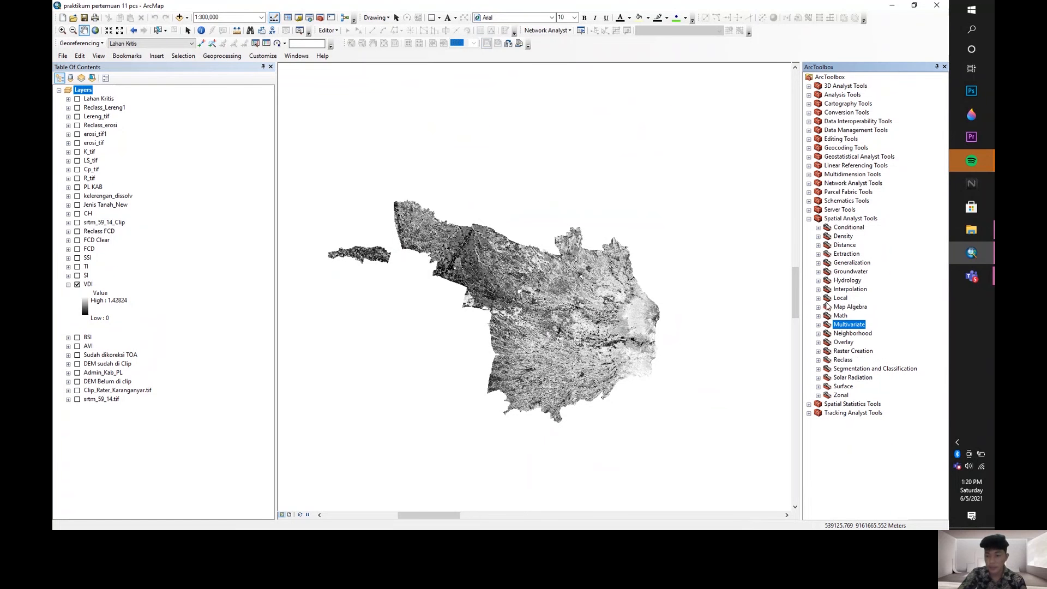
pyautogui.click(817, 307)
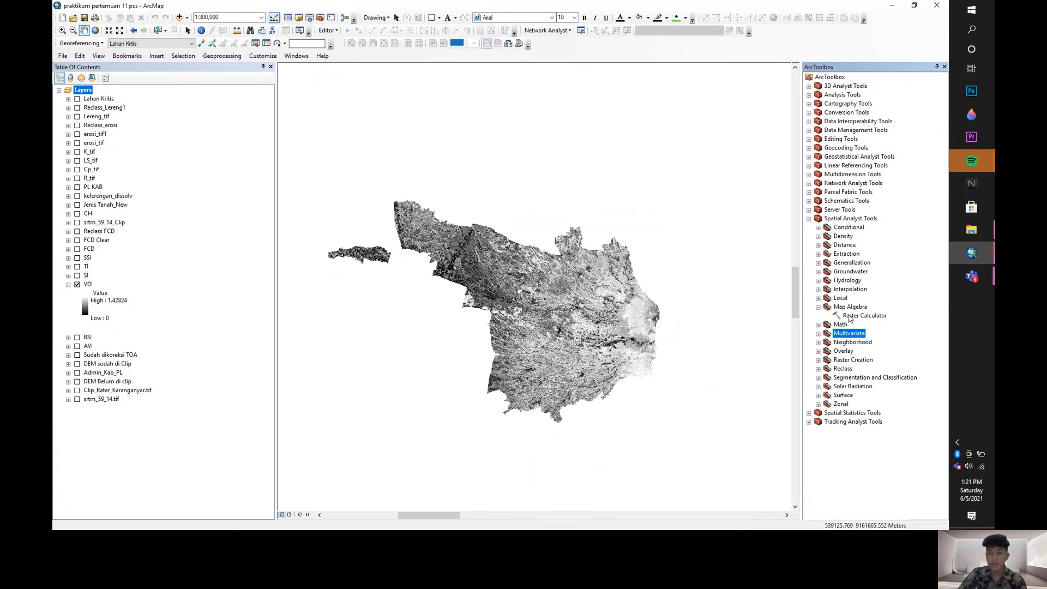
pyautogui.click(848, 315)
pyautogui.doubleClick(849, 316)
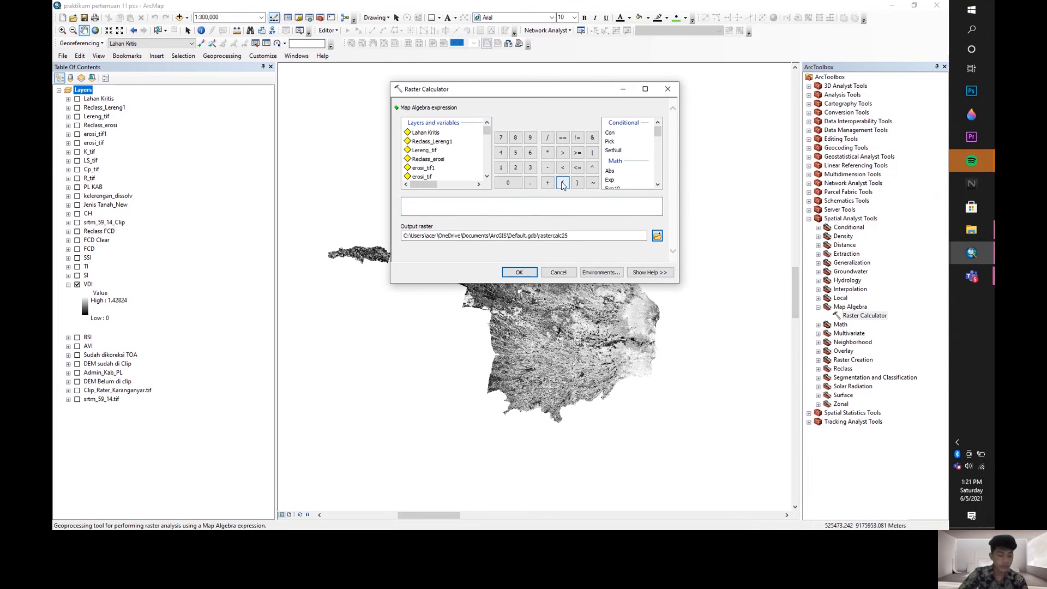
pyautogui.click(501, 168)
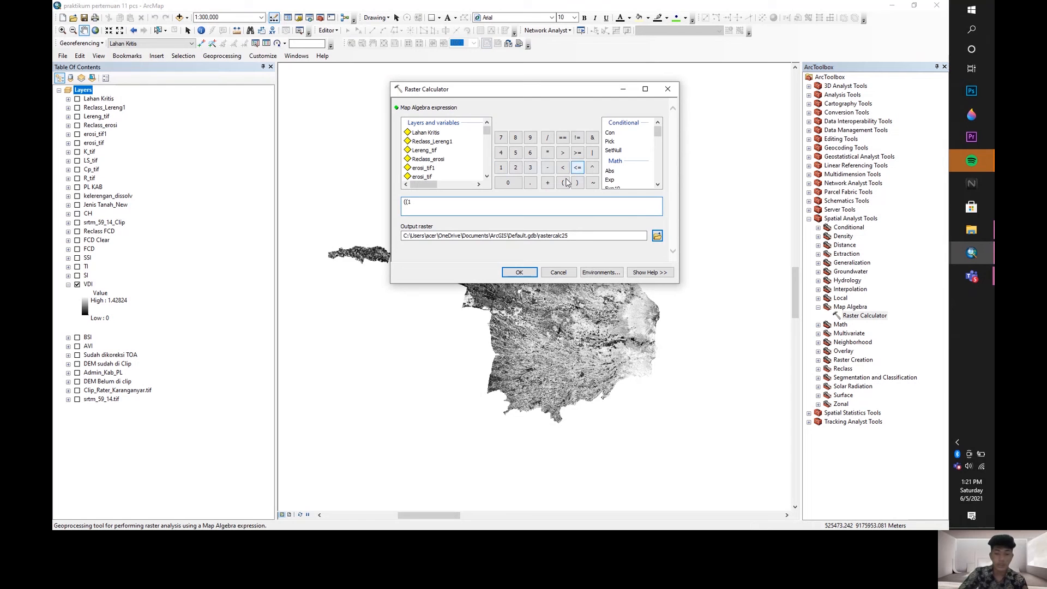
pyautogui.click(548, 183)
pyautogui.scroll(-2, 445, 170)
pyautogui.scroll(-5, 446, 171)
pyautogui.scroll(1, 446, 167)
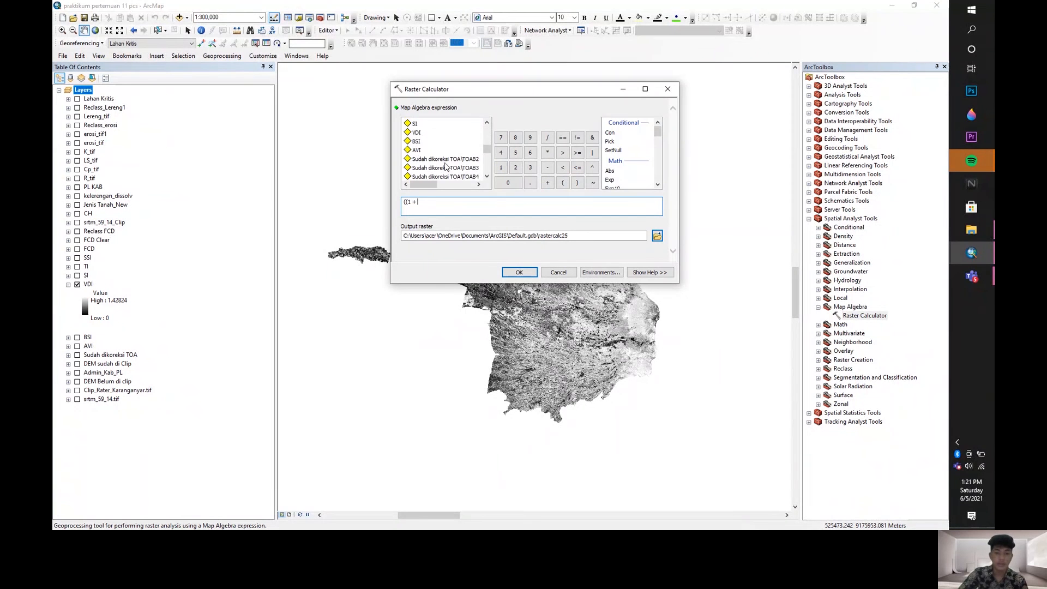
pyautogui.doubleClick(463, 127)
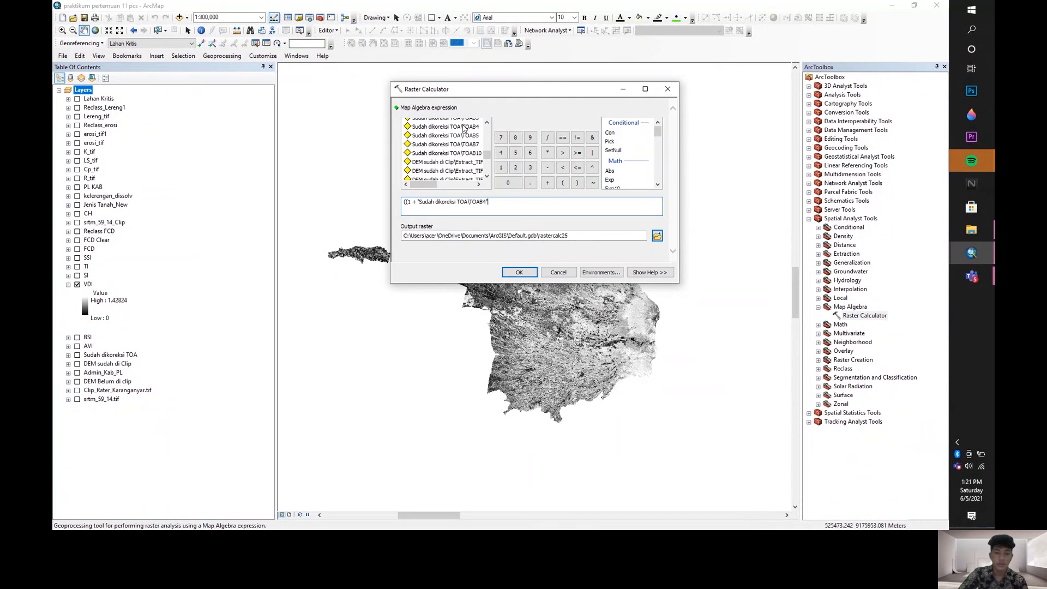
pyautogui.click(577, 183)
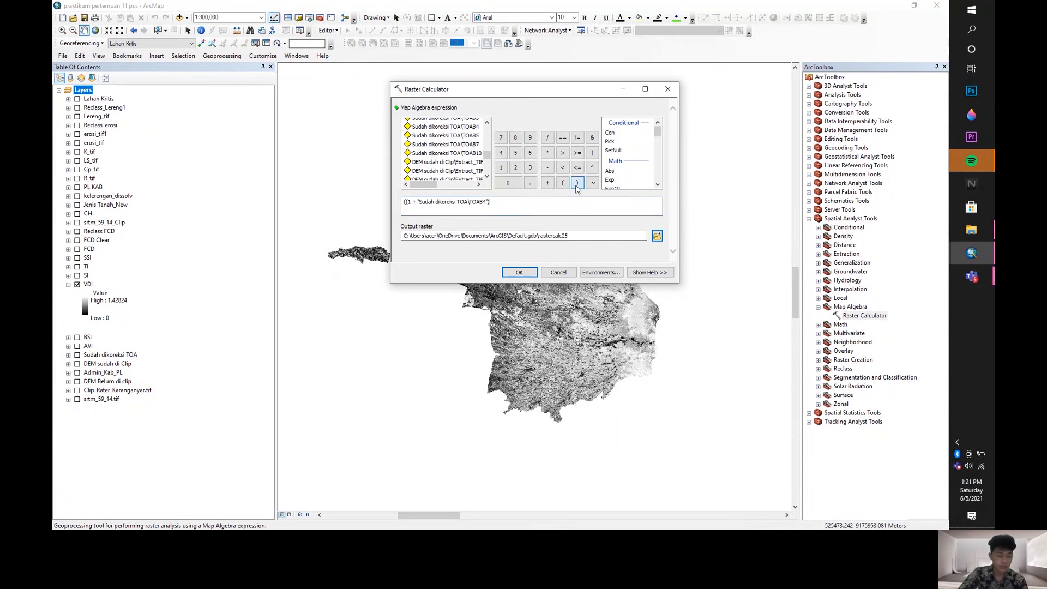
# - Multiply the first term of the expression by (1 - TOAB3), using the TOA-corrected band
pyautogui.click(548, 153)
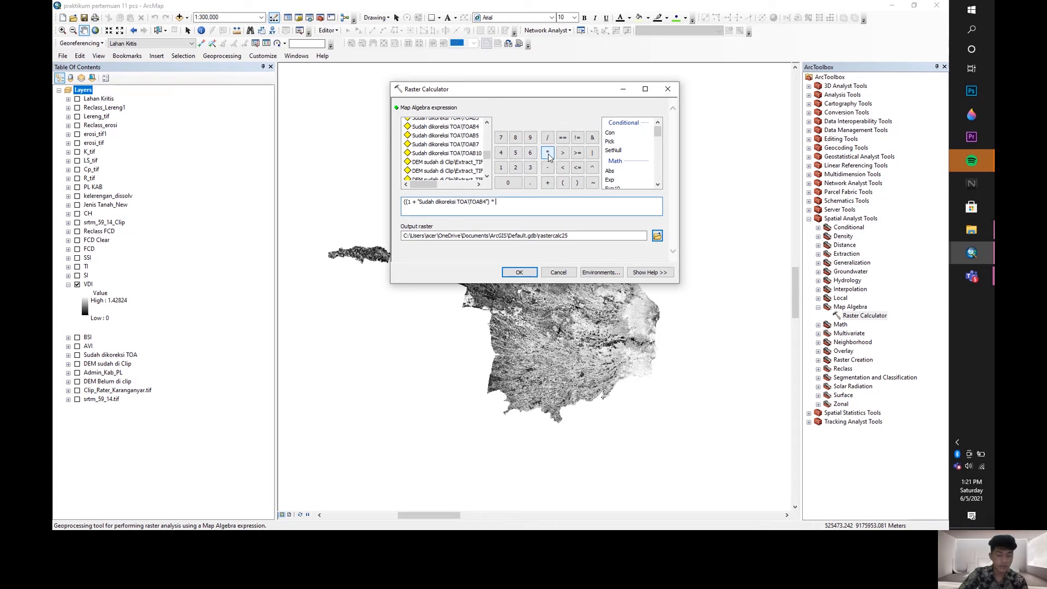
pyautogui.click(564, 185)
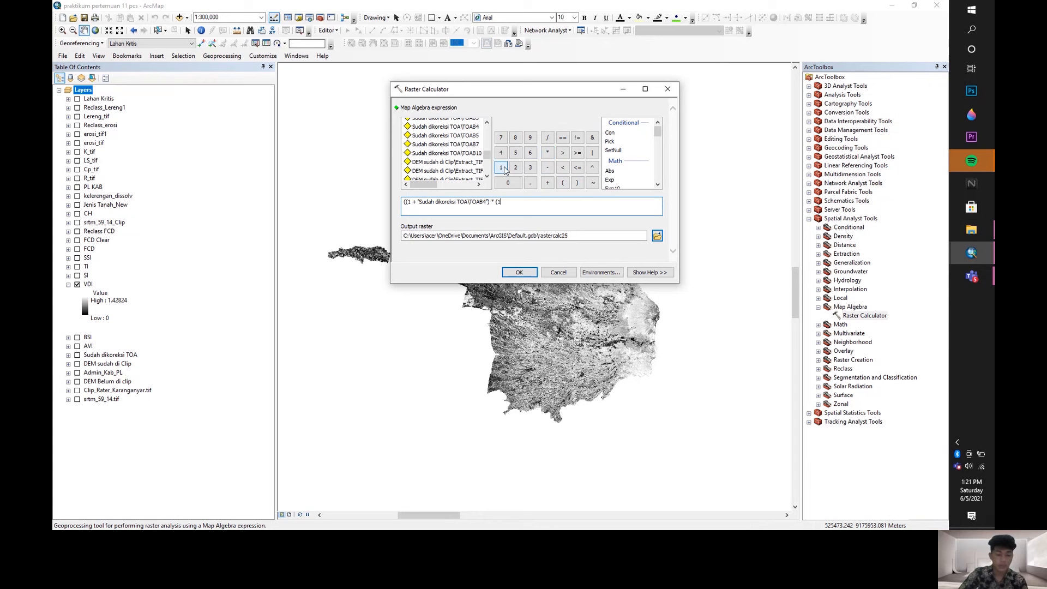
pyautogui.click(547, 168)
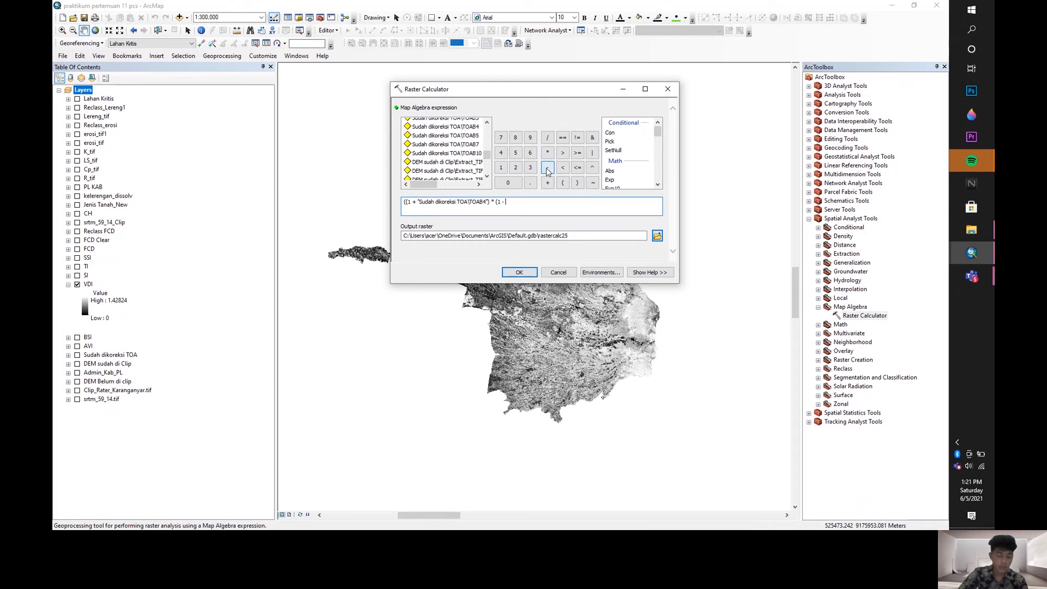
pyautogui.scroll(1, 461, 132)
pyautogui.doubleClick(462, 143)
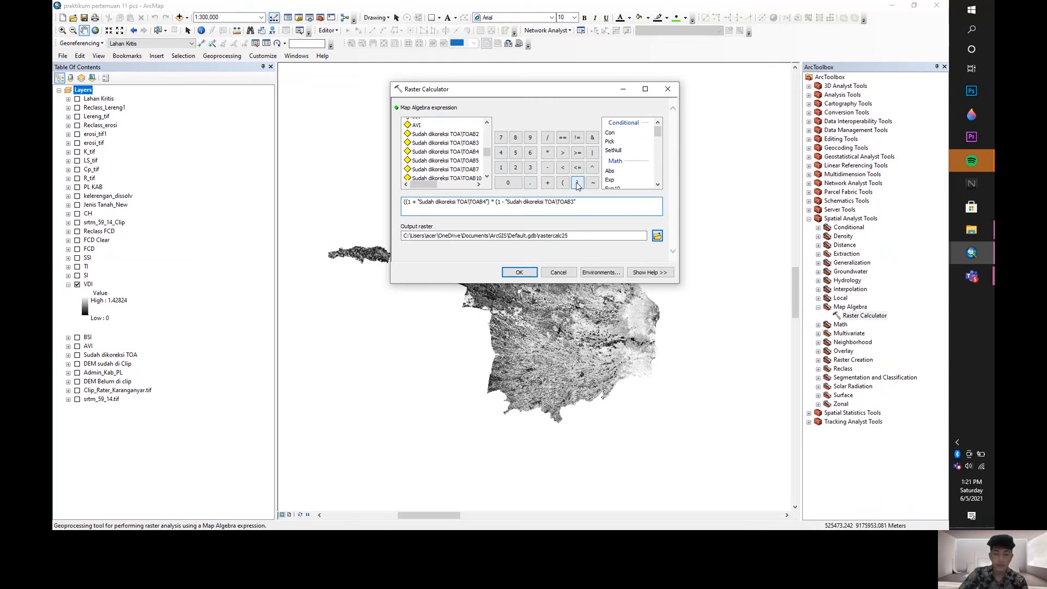
# - Multiply the expression by (1 - TOAB2) and close the outer parenthesis
pyautogui.click(548, 152)
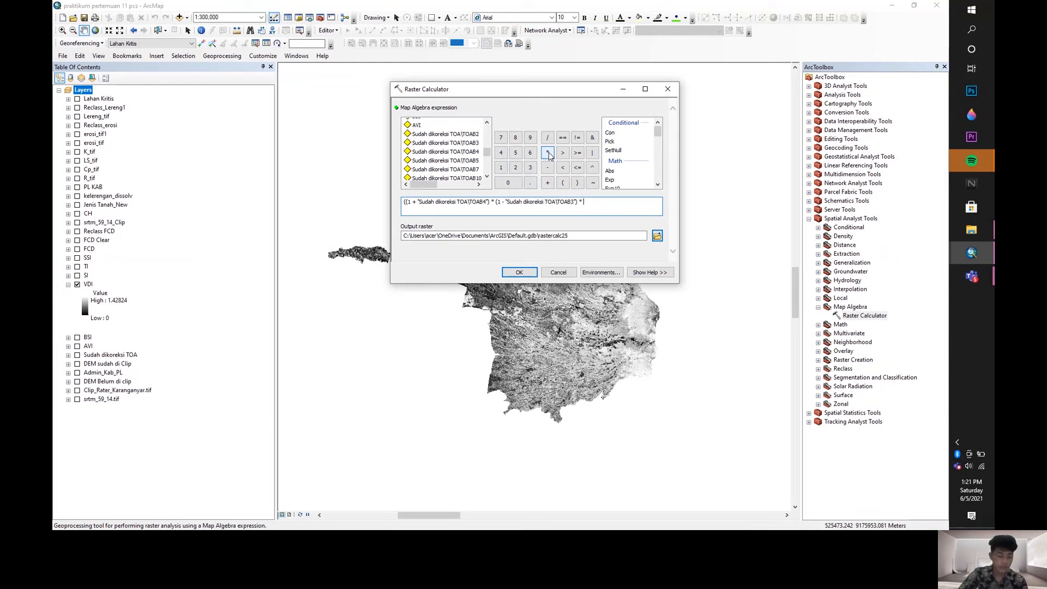
pyautogui.click(562, 182)
pyautogui.click(506, 173)
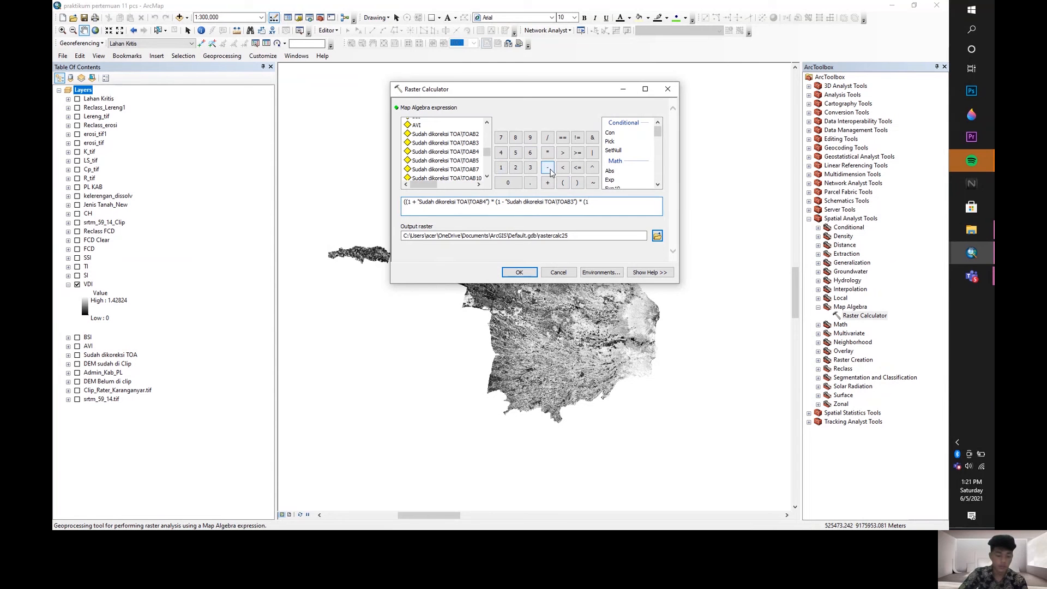
pyautogui.doubleClick(469, 135)
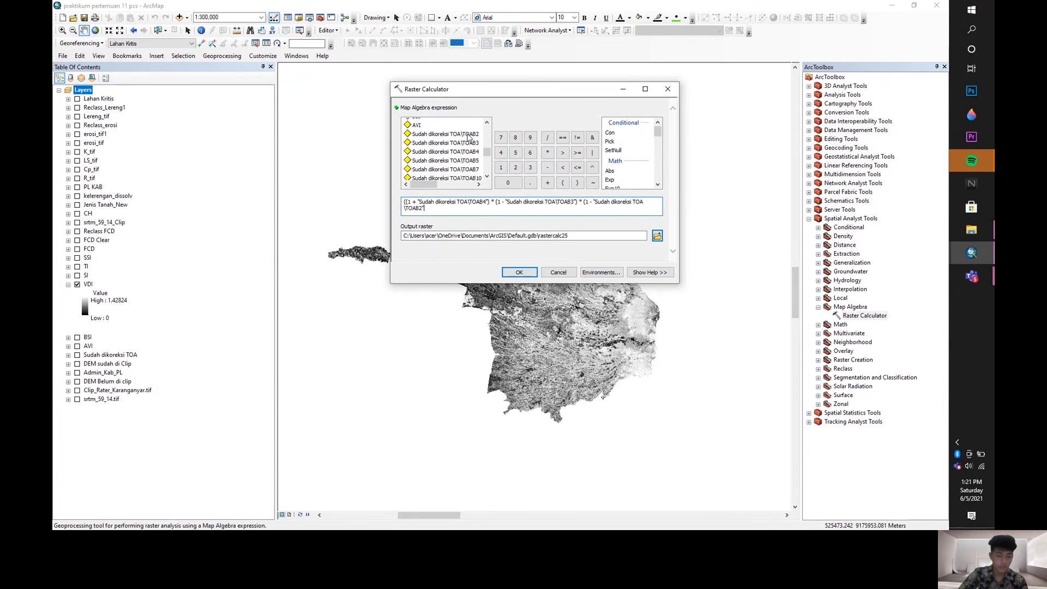
pyautogui.click(578, 186)
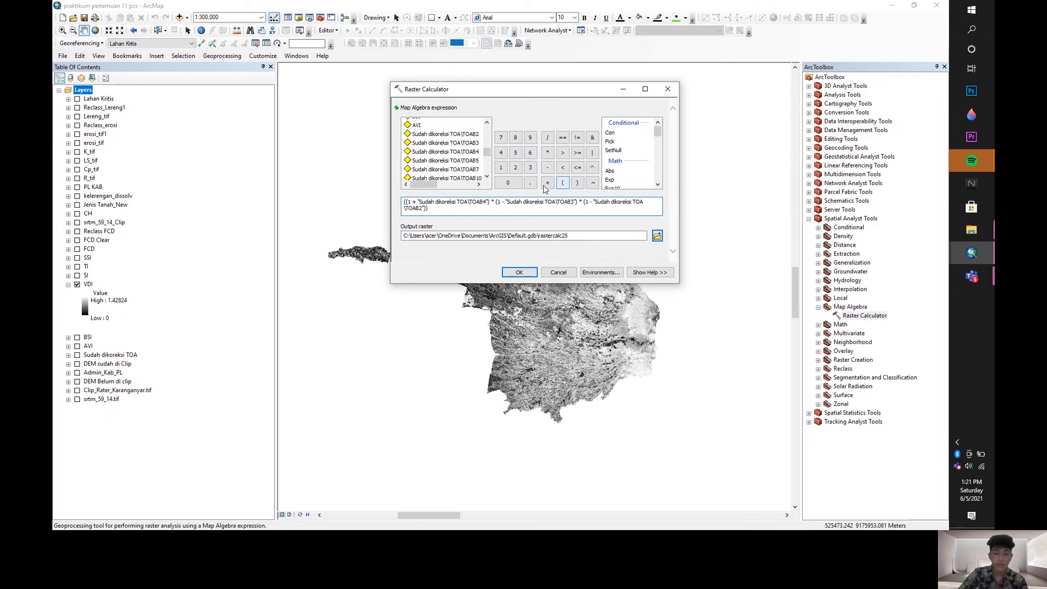
# - Raise the parenthesized product to the cube-root power by adding ** (1.0 / 3.0)
pyautogui.click(548, 156)
pyautogui.click(563, 183)
pyautogui.click(500, 167)
pyautogui.click(532, 184)
pyautogui.click(508, 183)
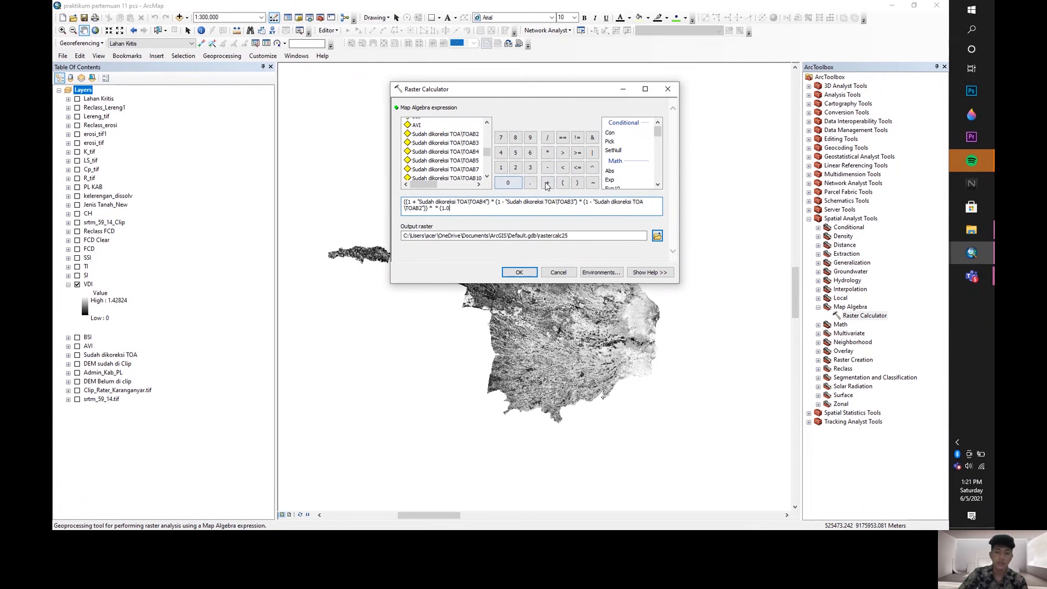
pyautogui.click(547, 138)
pyautogui.click(530, 167)
pyautogui.click(530, 183)
pyautogui.click(516, 183)
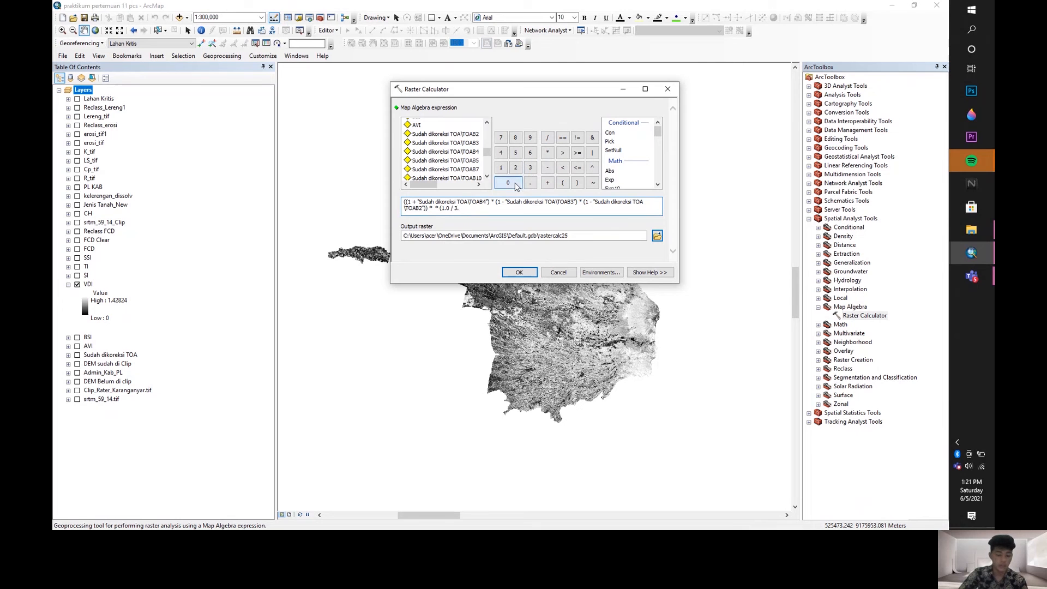
pyautogui.click(576, 182)
# - Complete the exponent as ** (1.0 / 3.0), name the output raster SI, and close Raster Calculator without running it
pyautogui.press('BackSpace')
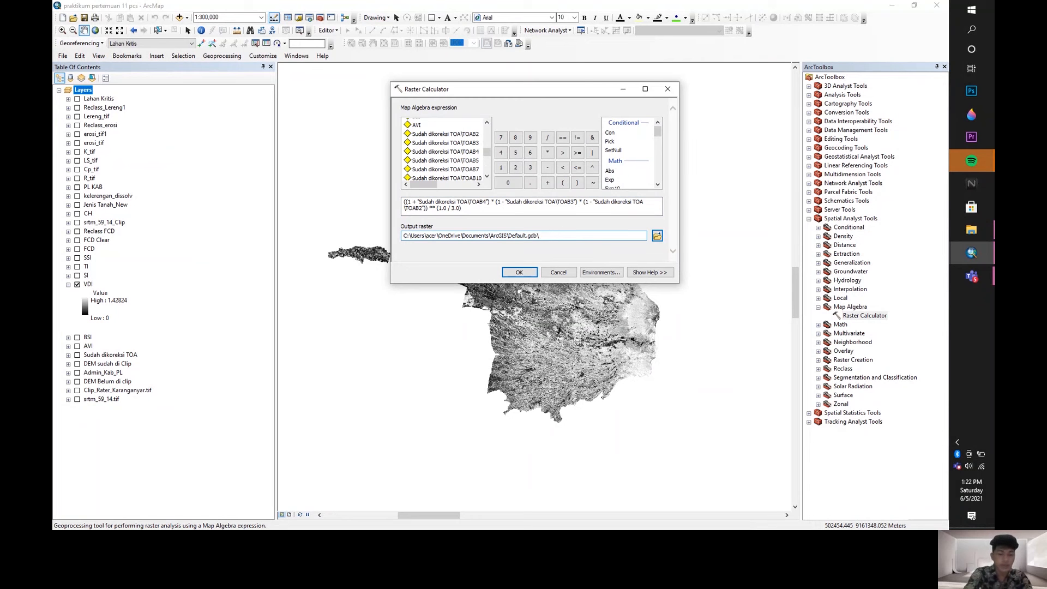
pyautogui.write('SI')
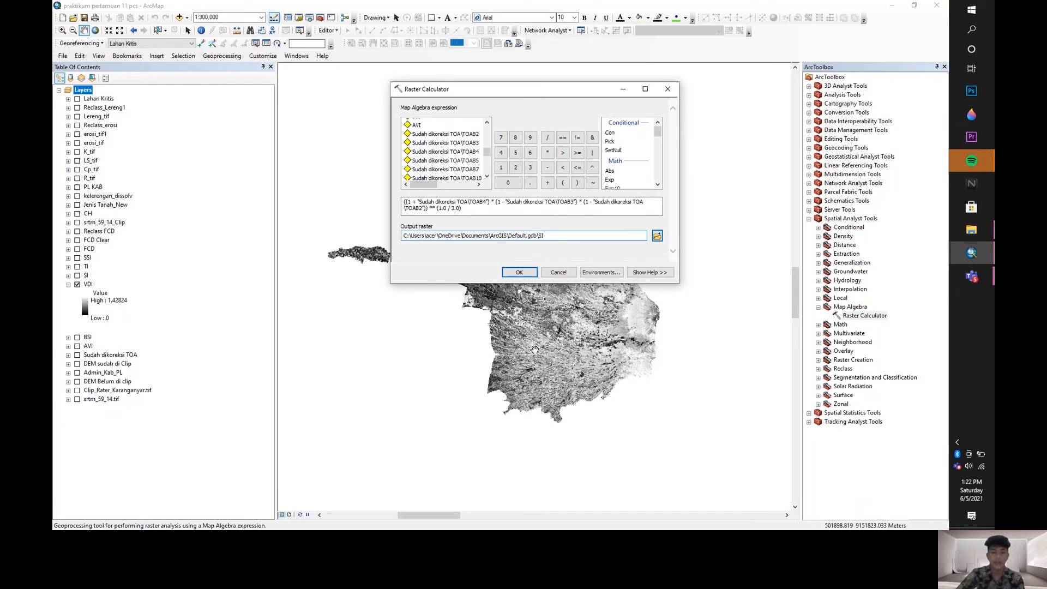
pyautogui.click(558, 272)
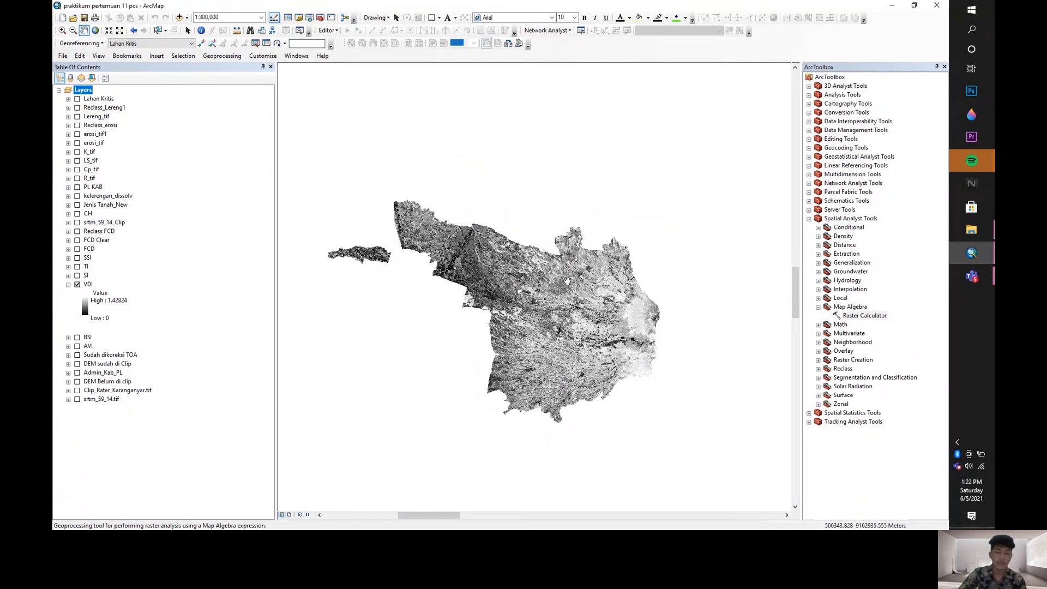
# - Display the SI layer instead of VDI, collapse VDI's legend, and expand SI's legend to examine its value range
pyautogui.click(77, 284)
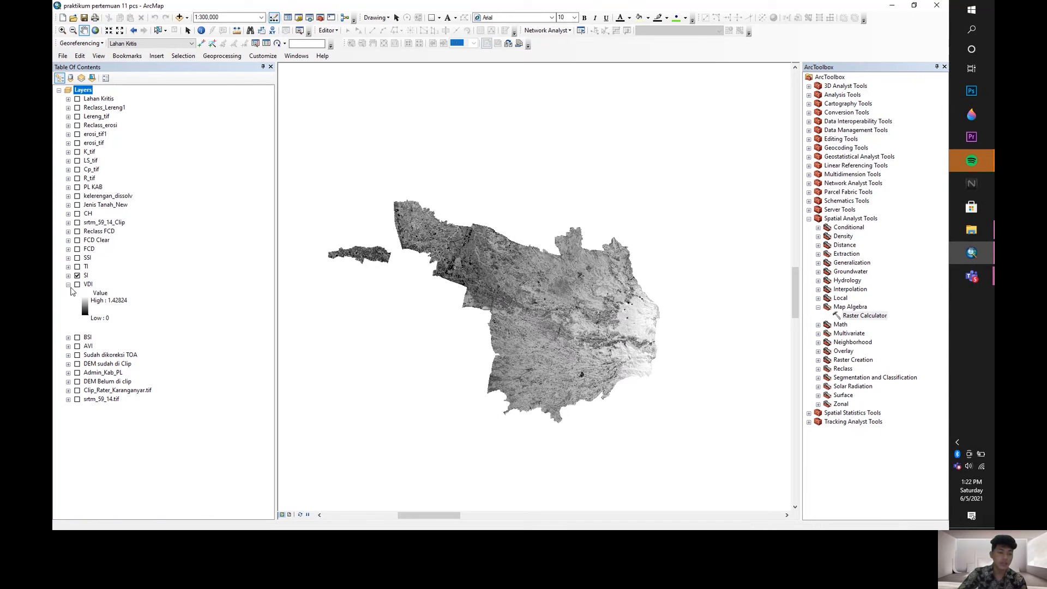
pyautogui.click(68, 284)
pyautogui.click(68, 275)
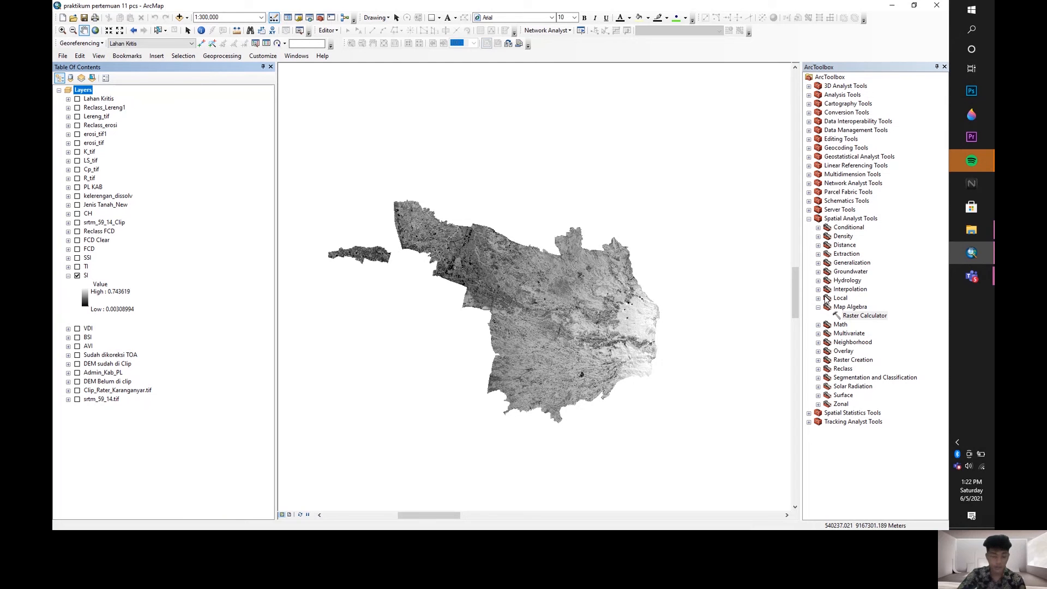
# - Open Raster Calculator from the Map Algebra toolset and begin a new expression with 0.10083 + (
pyautogui.doubleClick(861, 316)
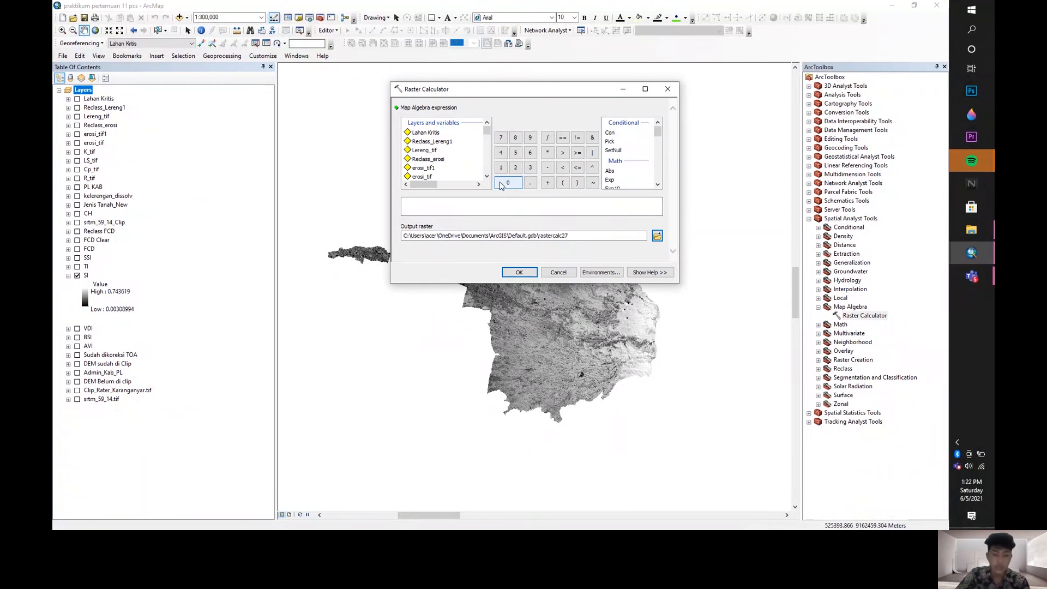
pyautogui.click(504, 183)
pyautogui.click(529, 183)
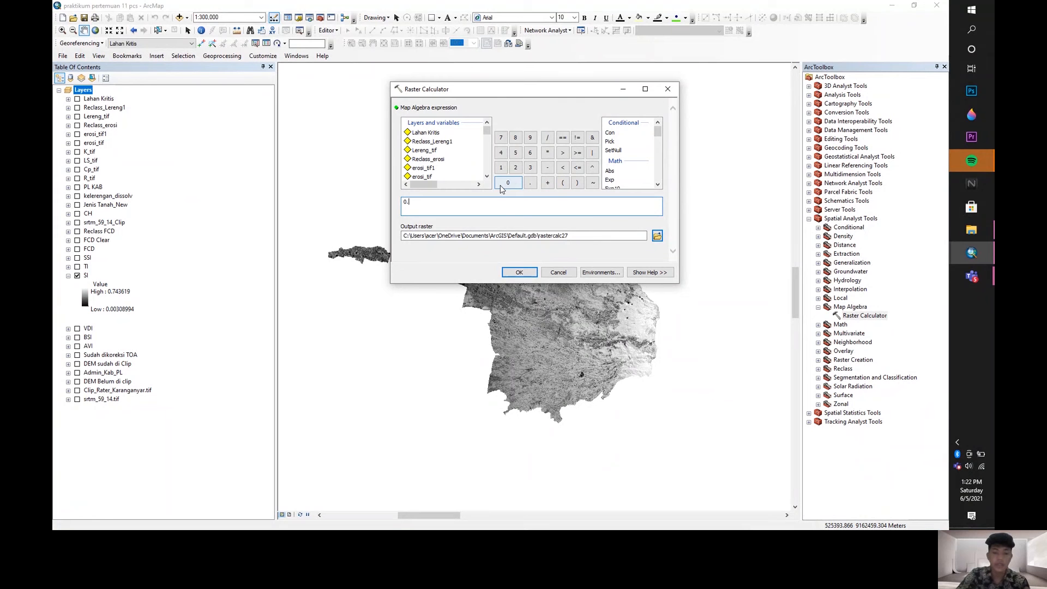
pyautogui.write('10083')
pyautogui.click(547, 182)
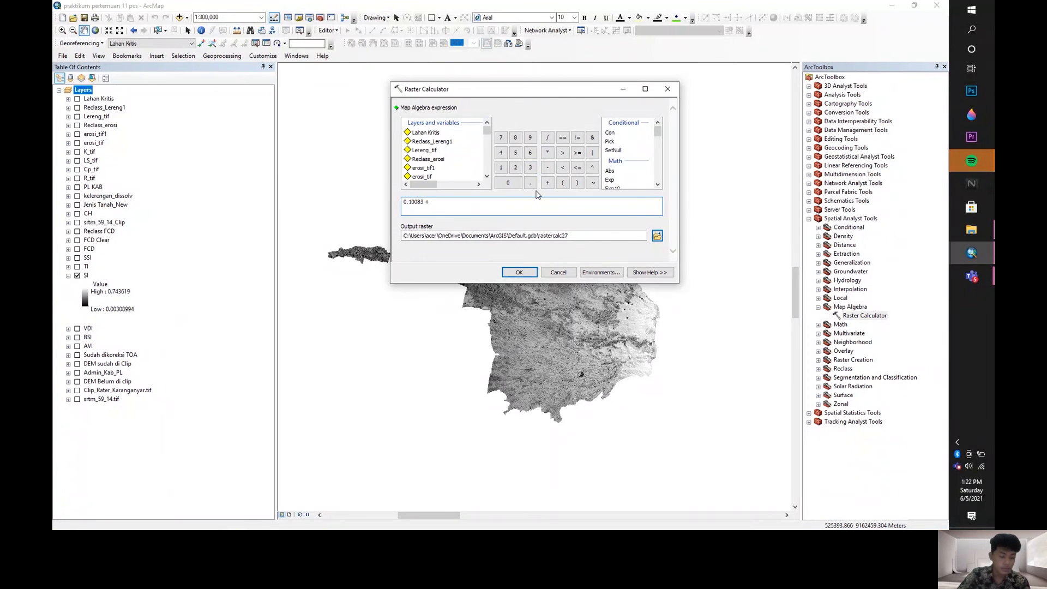
pyautogui.click(562, 183)
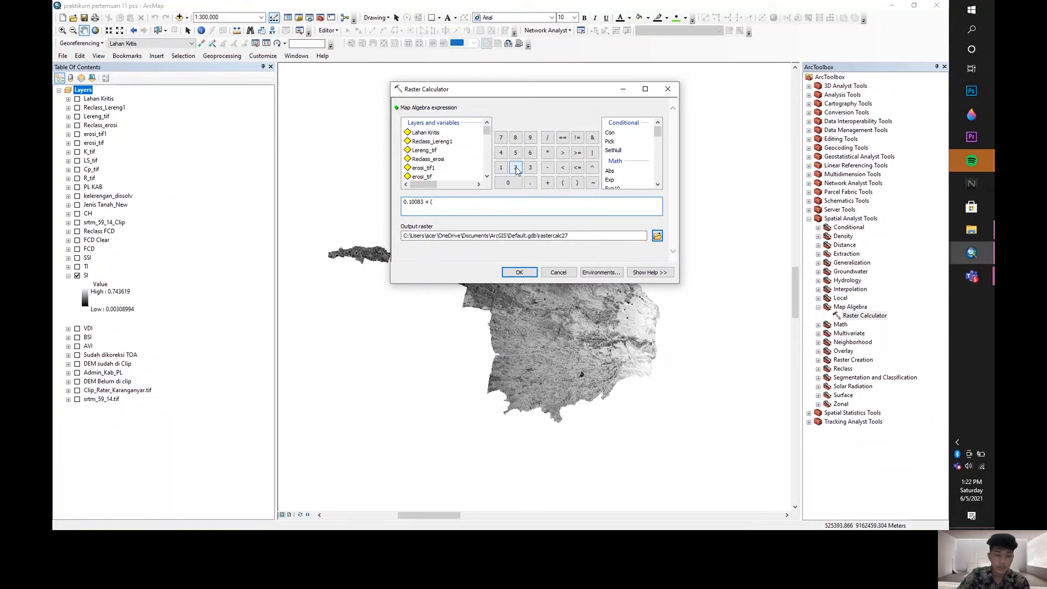
# - Enter 22.0033 as the first value inside the expression's parenthesis
pyautogui.click(515, 169)
pyautogui.click(515, 168)
pyautogui.click(530, 184)
pyautogui.click(510, 182)
pyautogui.click(510, 182)
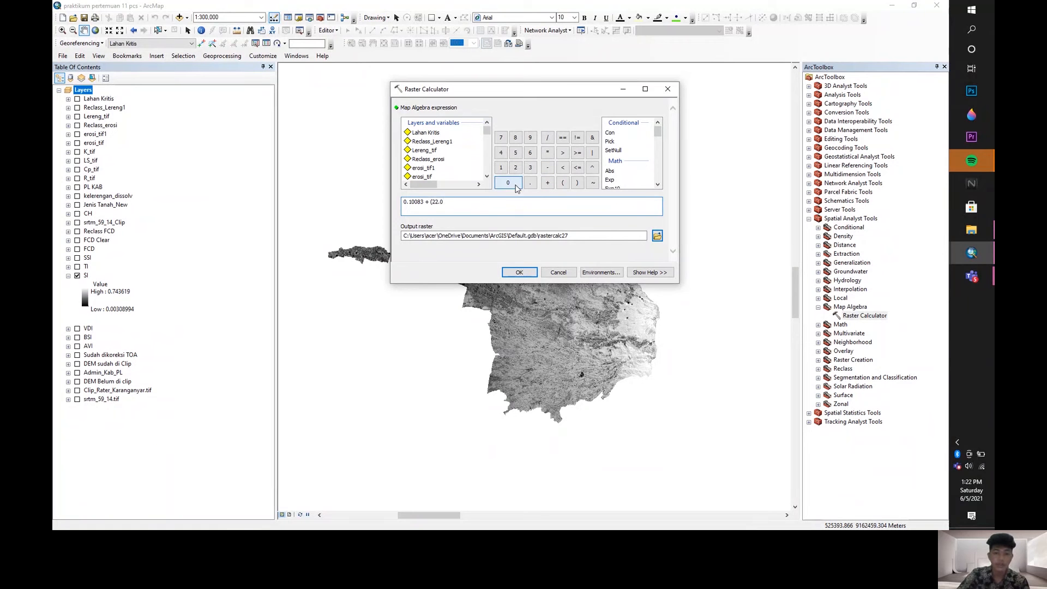
pyautogui.click(529, 169)
pyautogui.click(529, 168)
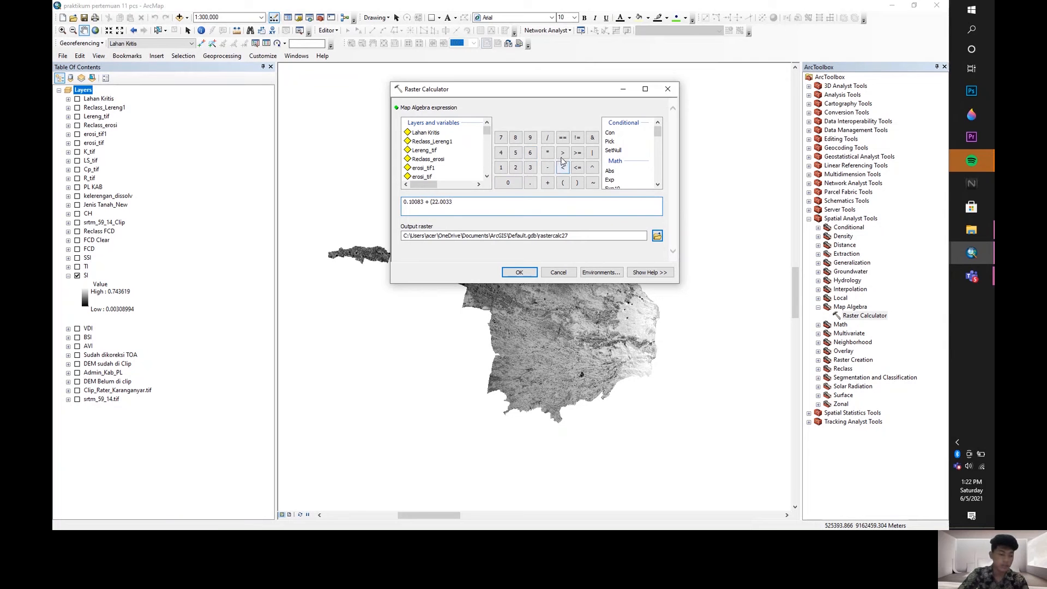
# - Subtract 0.10083 inside the parenthesis and append a division operator
pyautogui.click(547, 168)
pyautogui.click(519, 185)
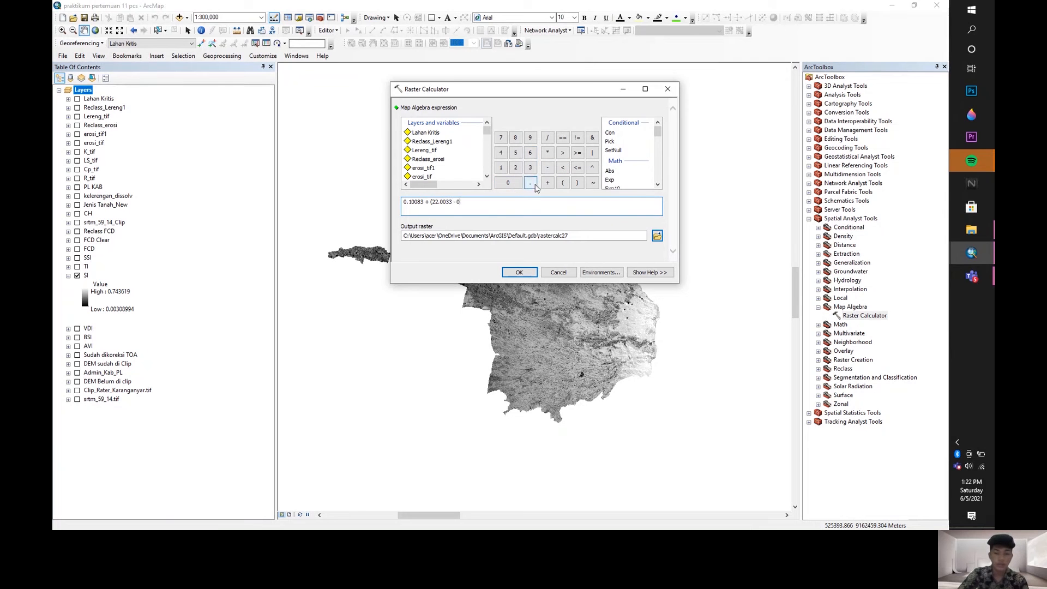
pyautogui.click(530, 183)
pyautogui.click(500, 167)
pyautogui.click(509, 182)
pyautogui.click(510, 183)
pyautogui.click(515, 137)
pyautogui.click(531, 169)
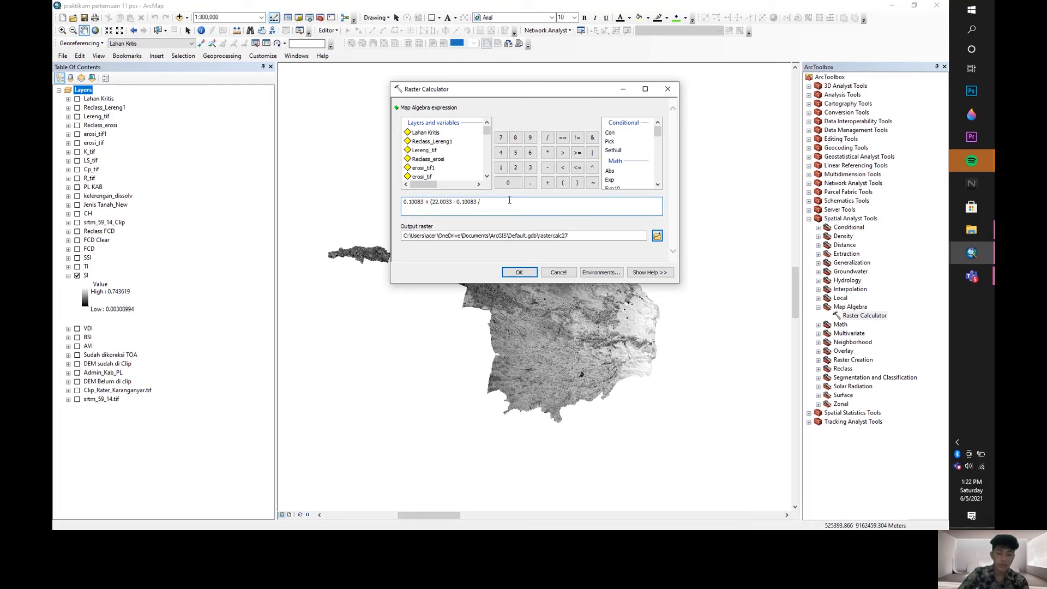
# - Enter 65535 as the divisor and close the parenthesis of the expression
pyautogui.click(529, 153)
pyautogui.click(515, 153)
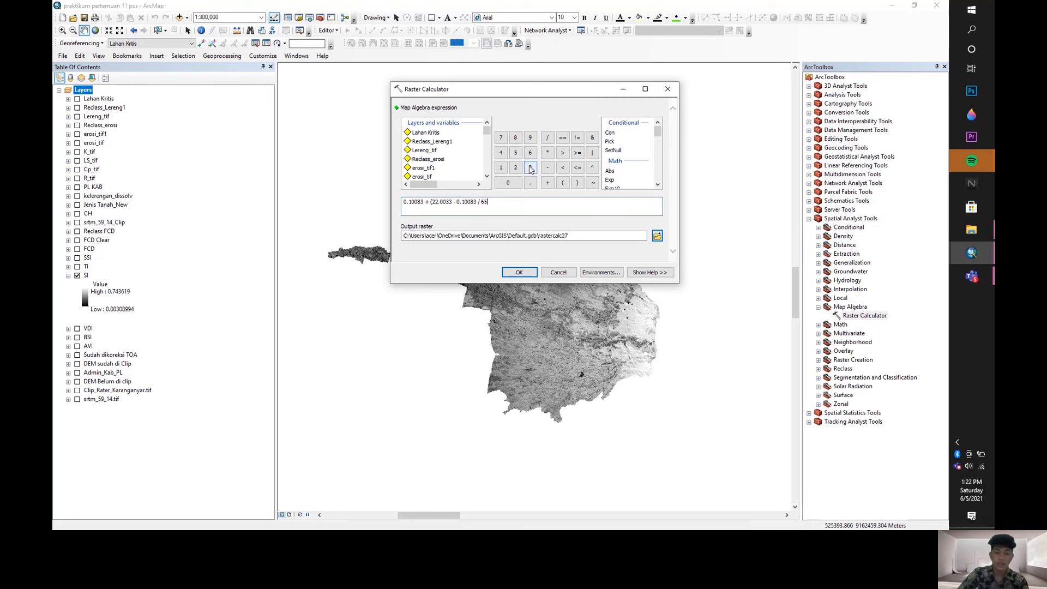
pyautogui.click(529, 167)
pyautogui.press('BackSpace')
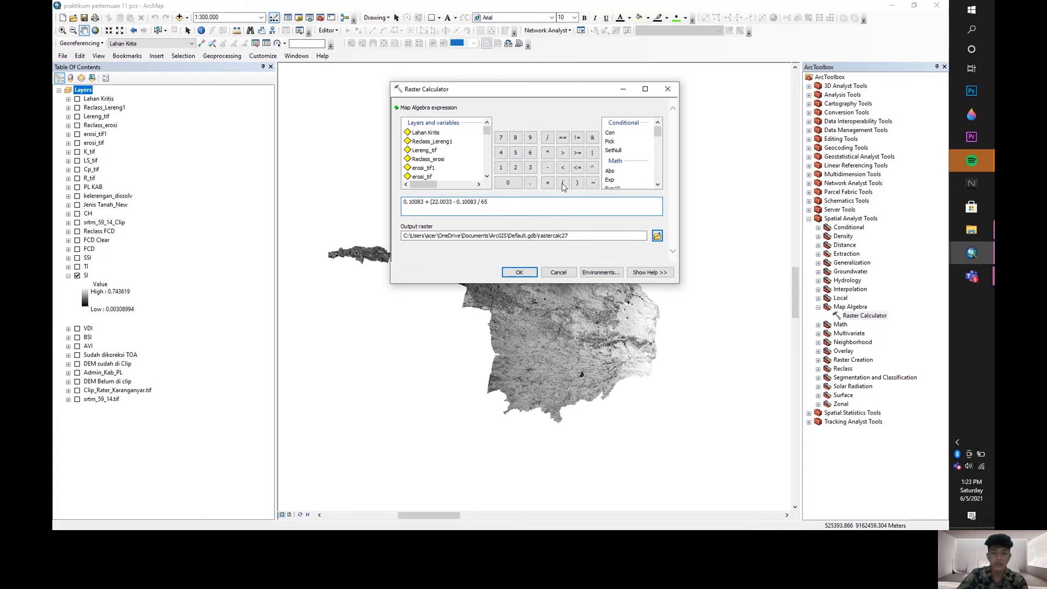
pyautogui.click(515, 153)
pyautogui.click(529, 169)
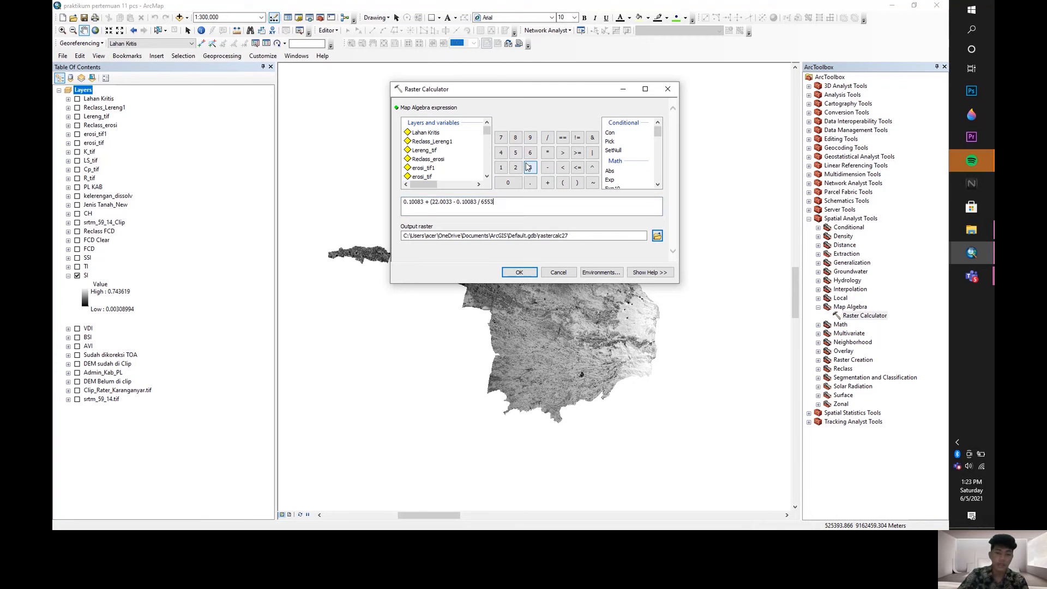
pyautogui.click(517, 154)
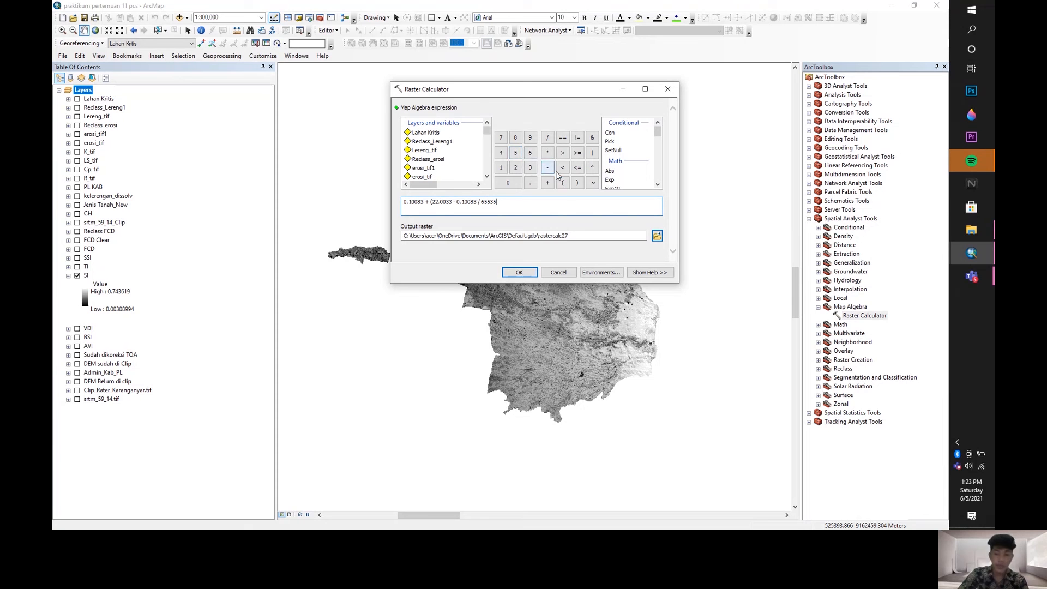
pyautogui.click(578, 185)
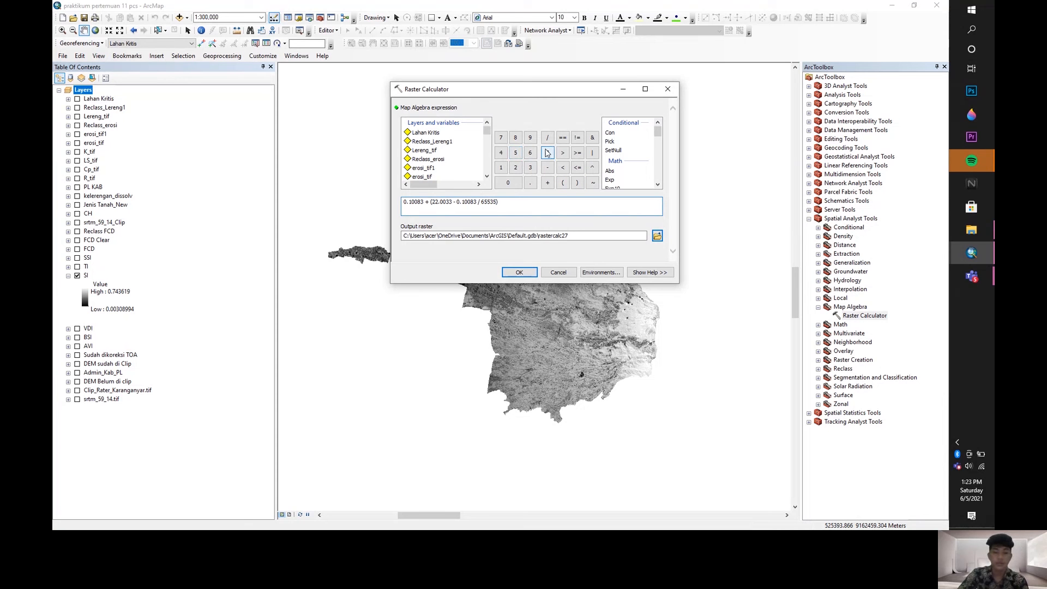
# - Multiply the expression by the Sudah dikoreksi TOA\TOAB10 band and clear the default output raster name
pyautogui.click(548, 153)
pyautogui.scroll(-8, 445, 156)
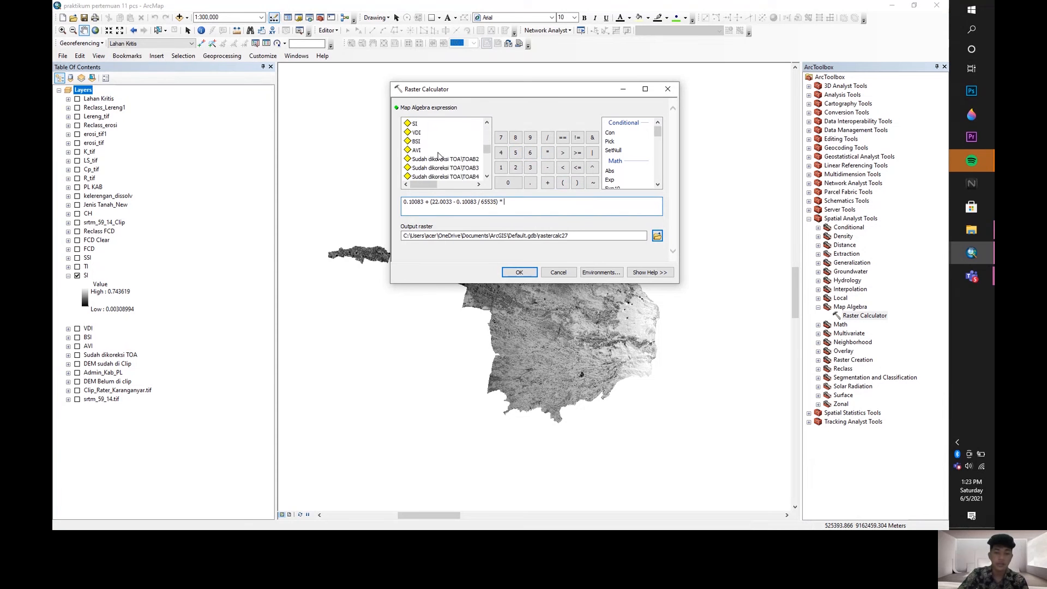
pyautogui.scroll(2, 444, 155)
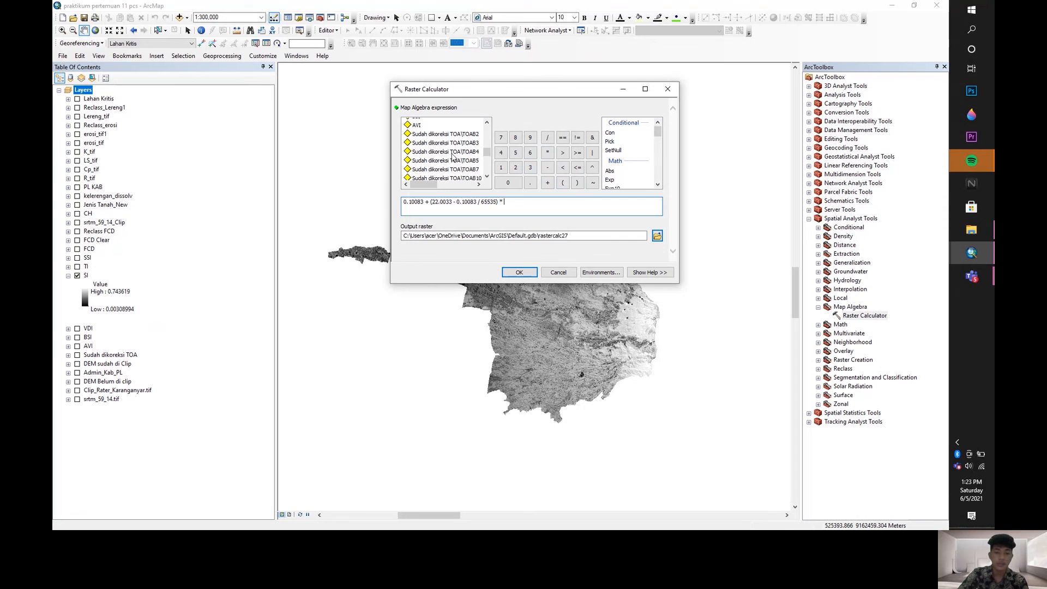
pyautogui.doubleClick(462, 179)
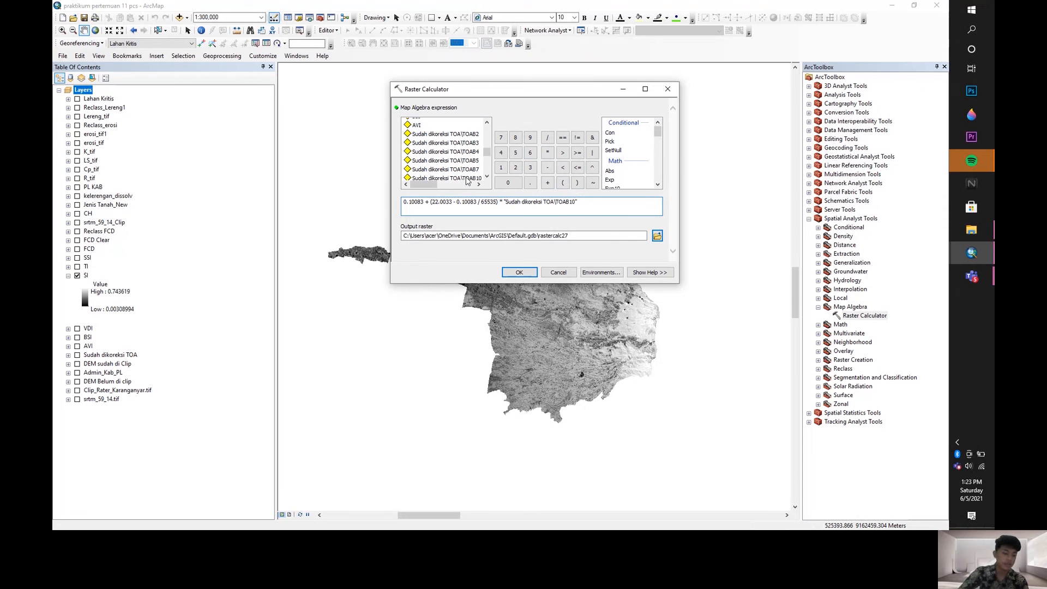
pyautogui.click(601, 235)
pyautogui.press('BackSpace')
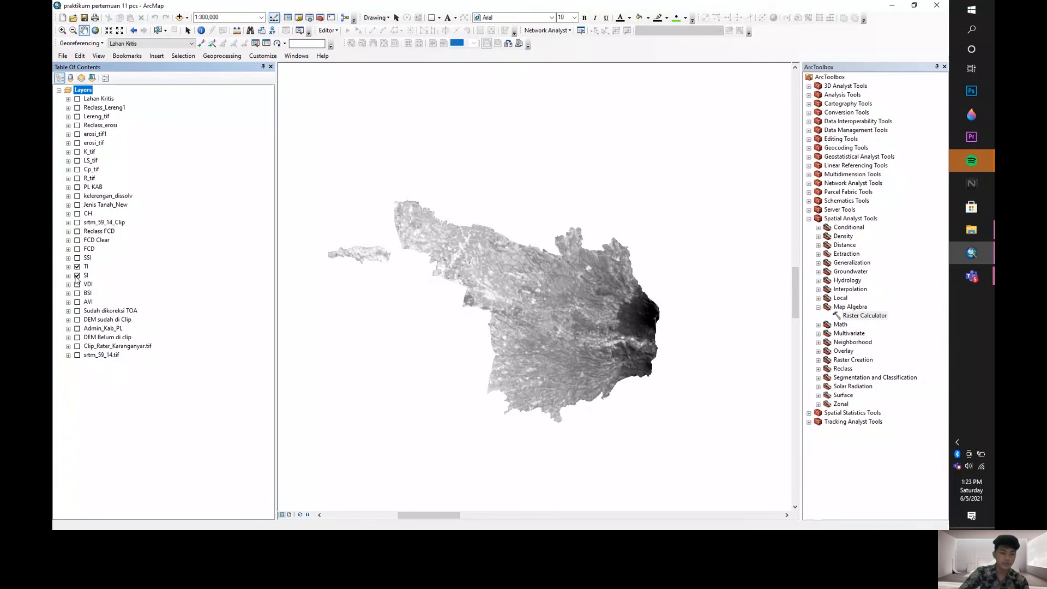
# - Hide the SI layer to view the TI layer alone, and briefly check the SSI layer's legend
pyautogui.click(77, 275)
pyautogui.click(69, 259)
pyautogui.click(69, 259)
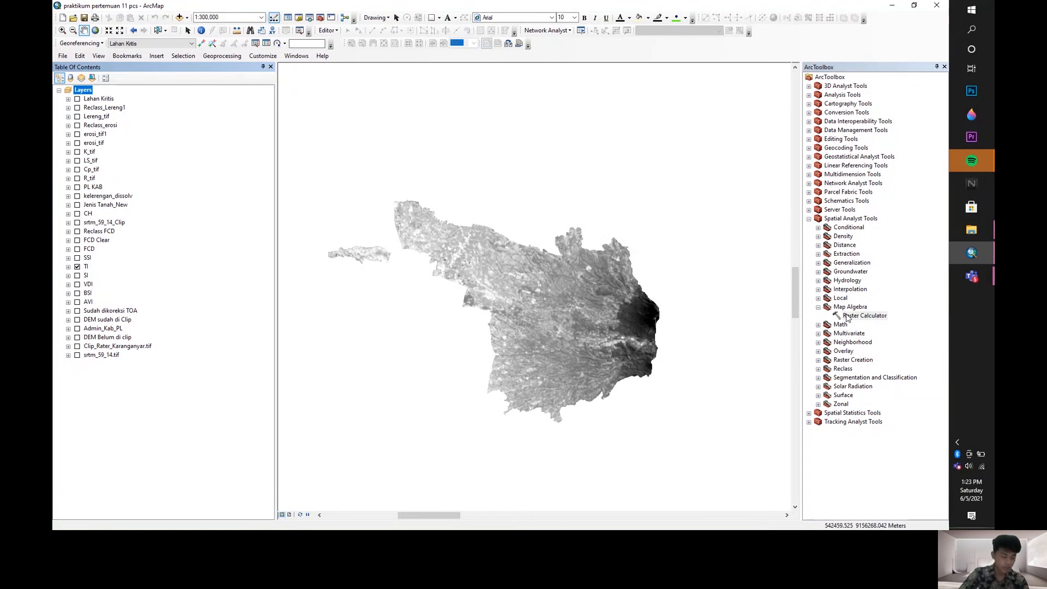
# - Open Principal Components from the Multivariate toolset and add SI and TI as the input raster bands
pyautogui.click(818, 307)
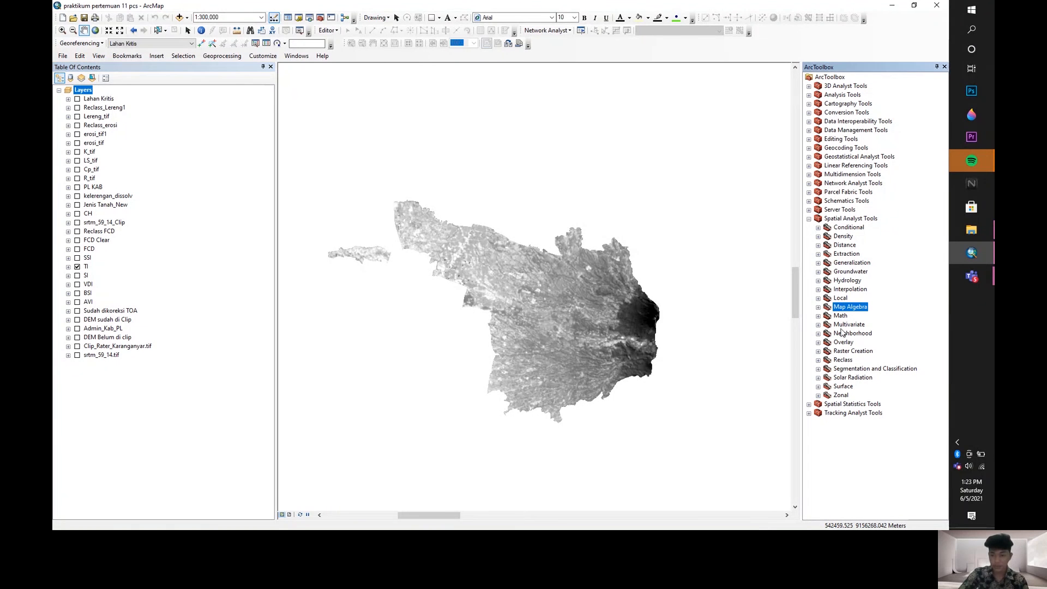
pyautogui.click(818, 325)
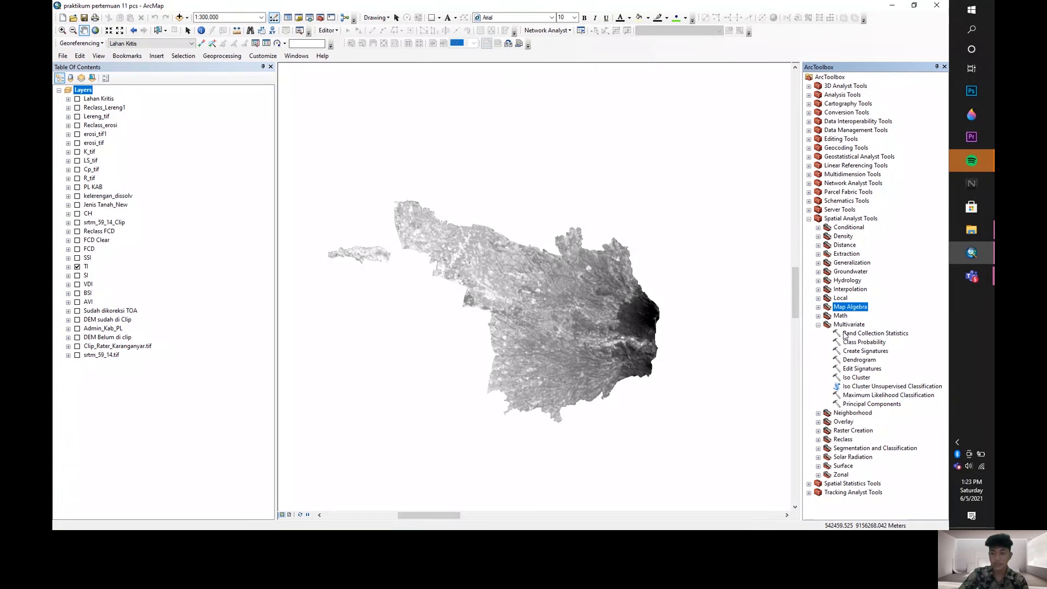
pyautogui.doubleClick(855, 404)
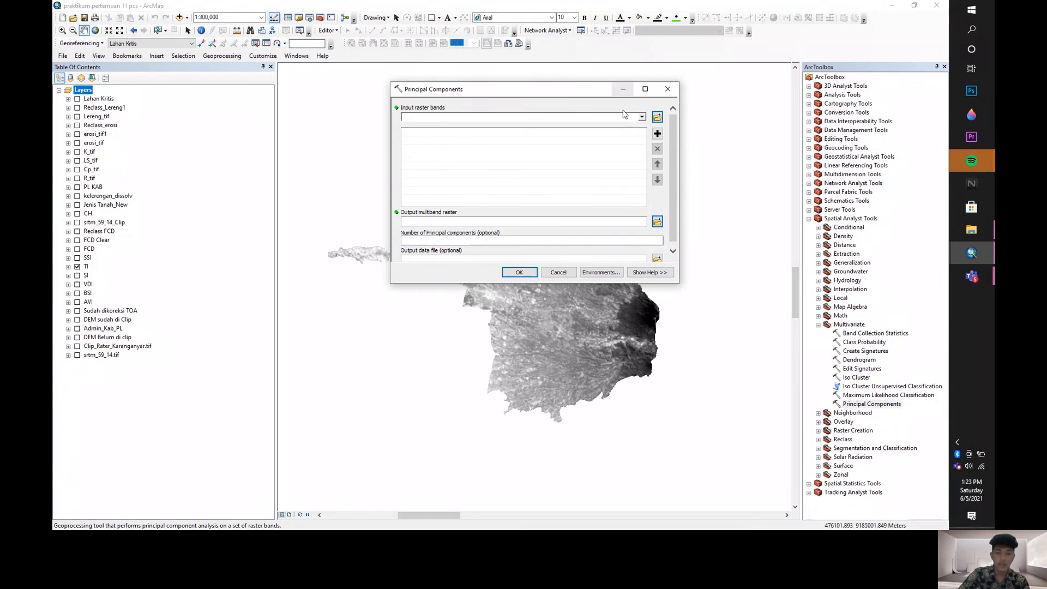
pyautogui.click(642, 118)
pyautogui.scroll(5, 539, 195)
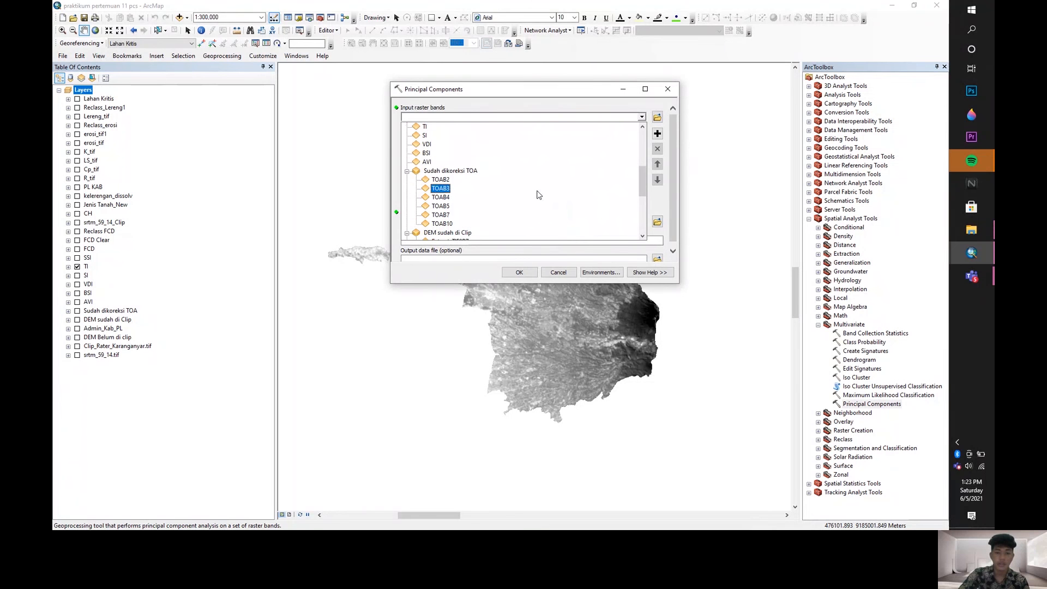
pyautogui.click(427, 145)
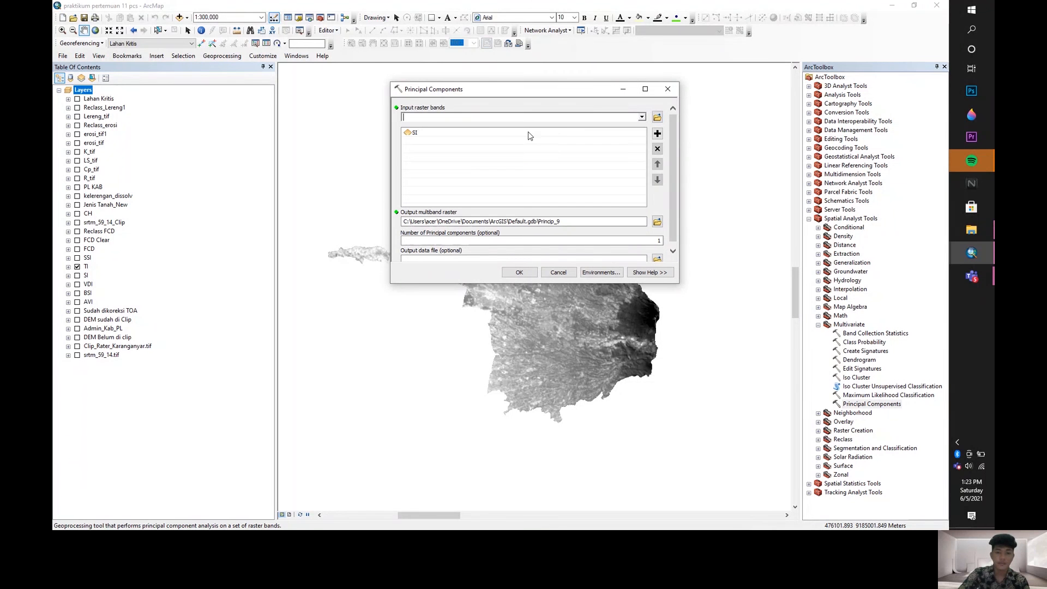
pyautogui.click(642, 117)
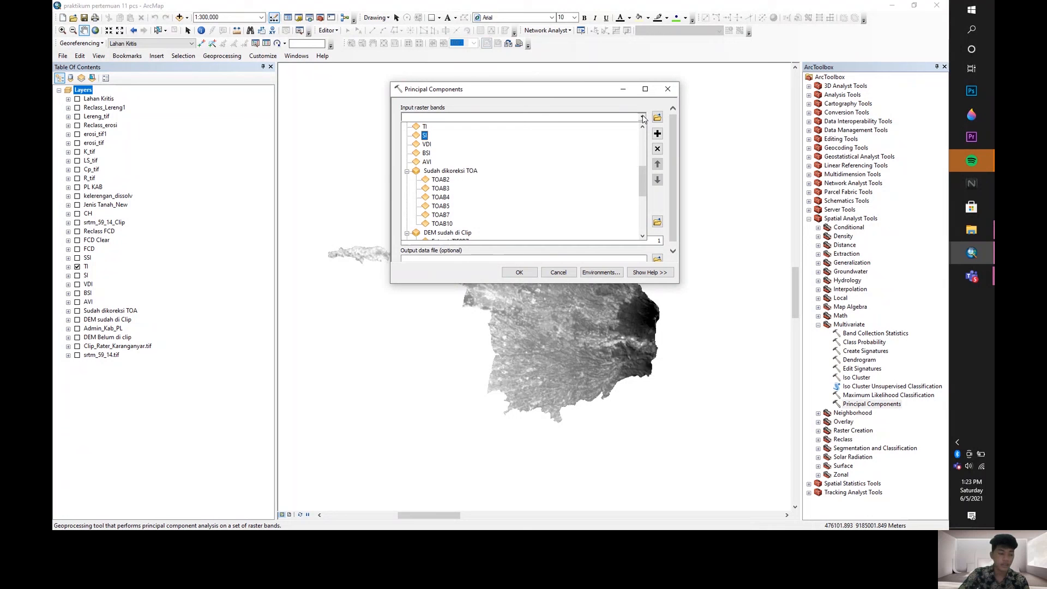
pyautogui.click(466, 129)
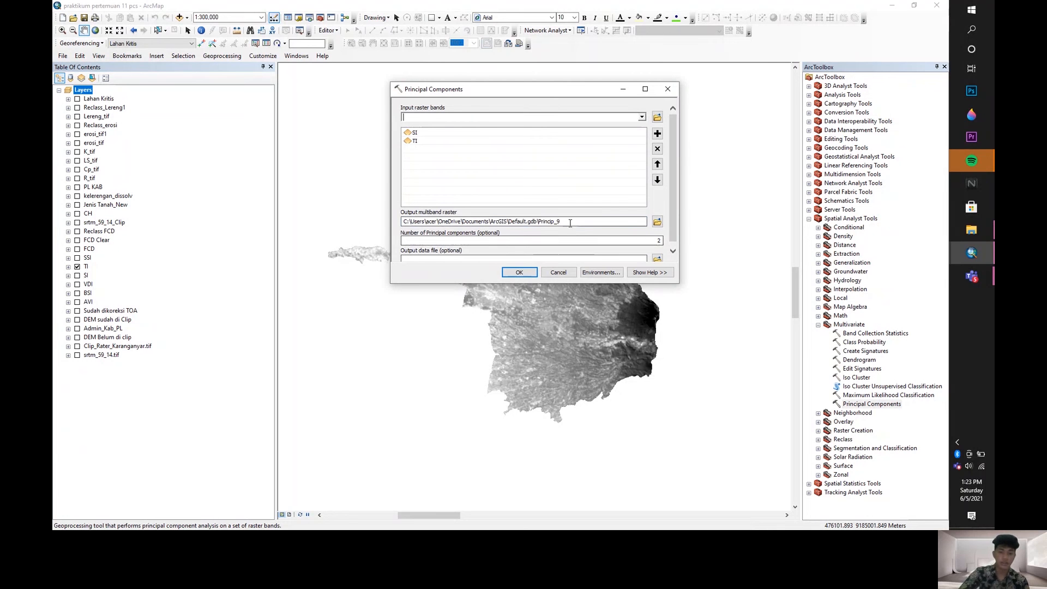
# - Name the output multiband raster SSI in Default.gdb
pyautogui.press('BackSpace')
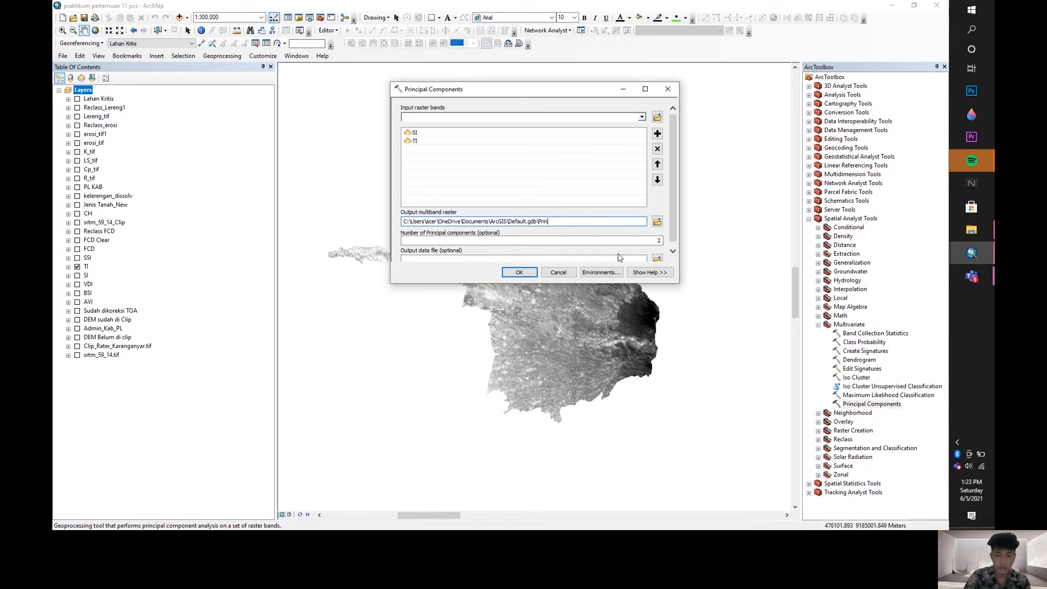
pyautogui.press('BackSpace')
pyautogui.press('BackSpace')
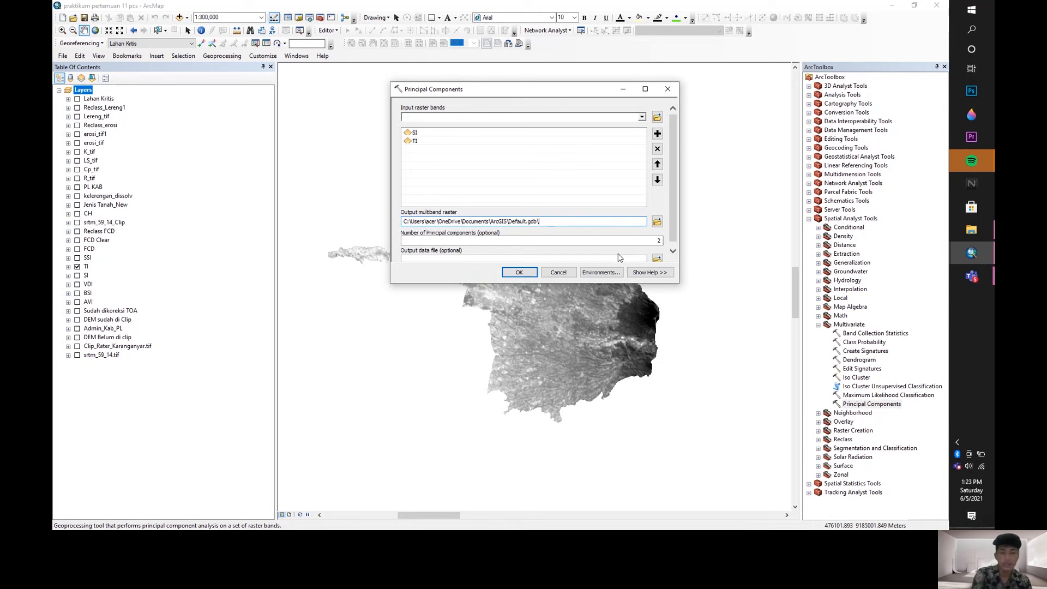
pyautogui.write('SS')
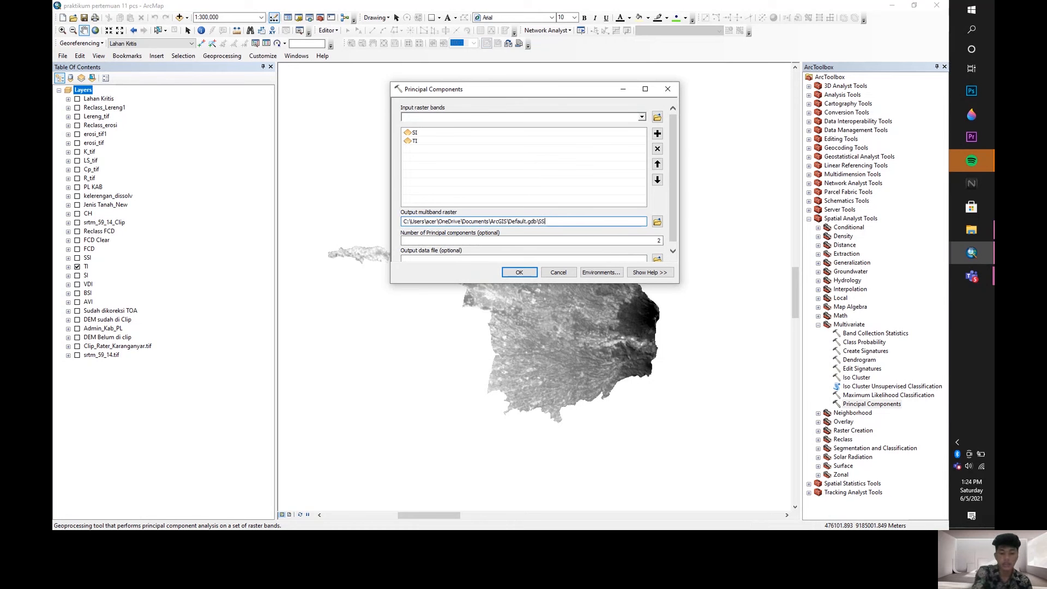
pyautogui.write('I')
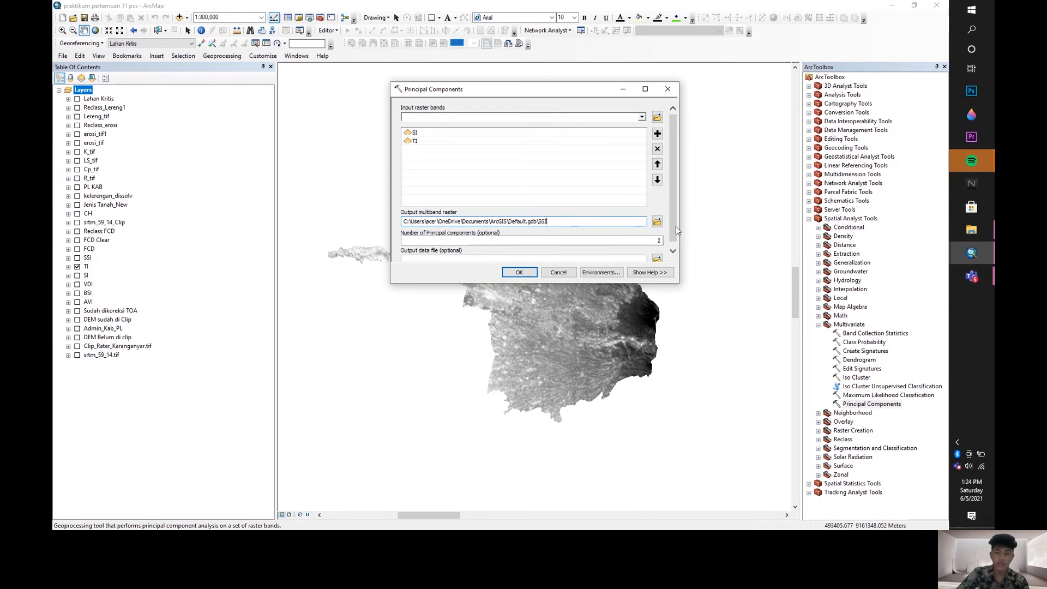
pyautogui.scroll(-1, 674, 231)
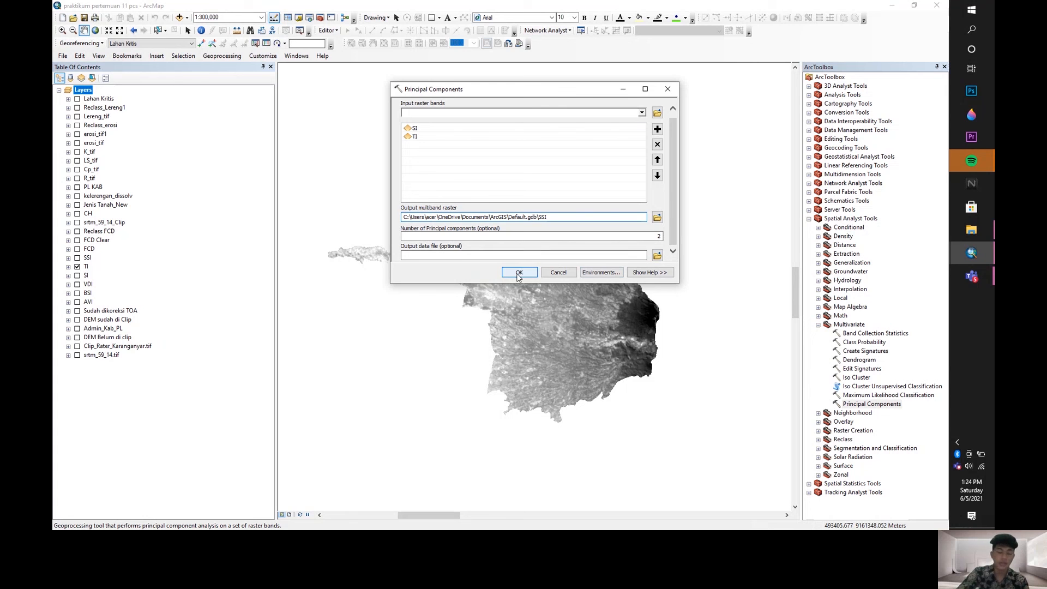
# - Close Principal Components without running it and display the SSI layer with its legend expanded
pyautogui.click(558, 273)
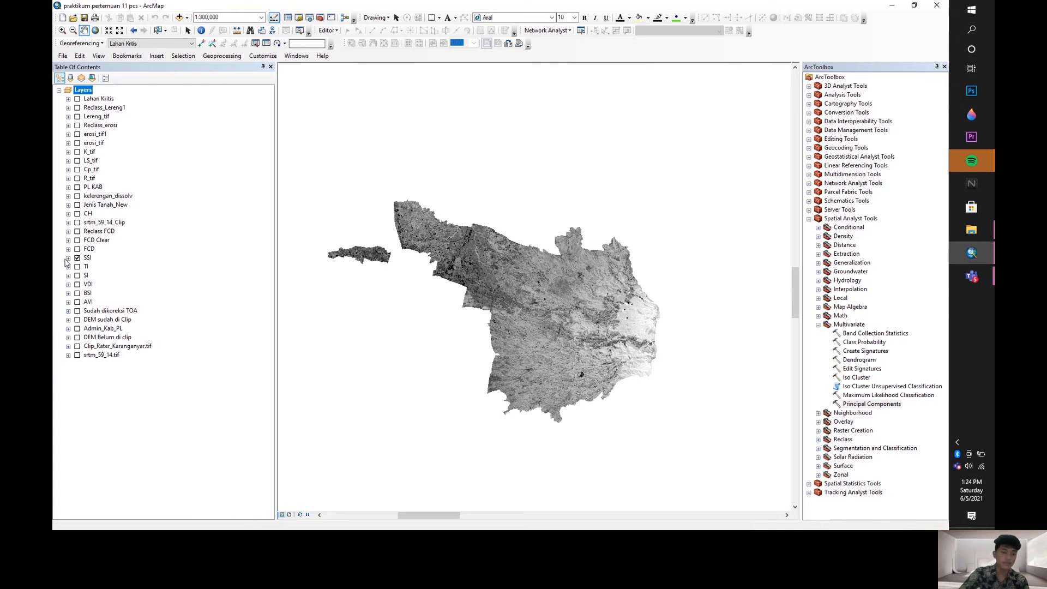
pyautogui.click(68, 258)
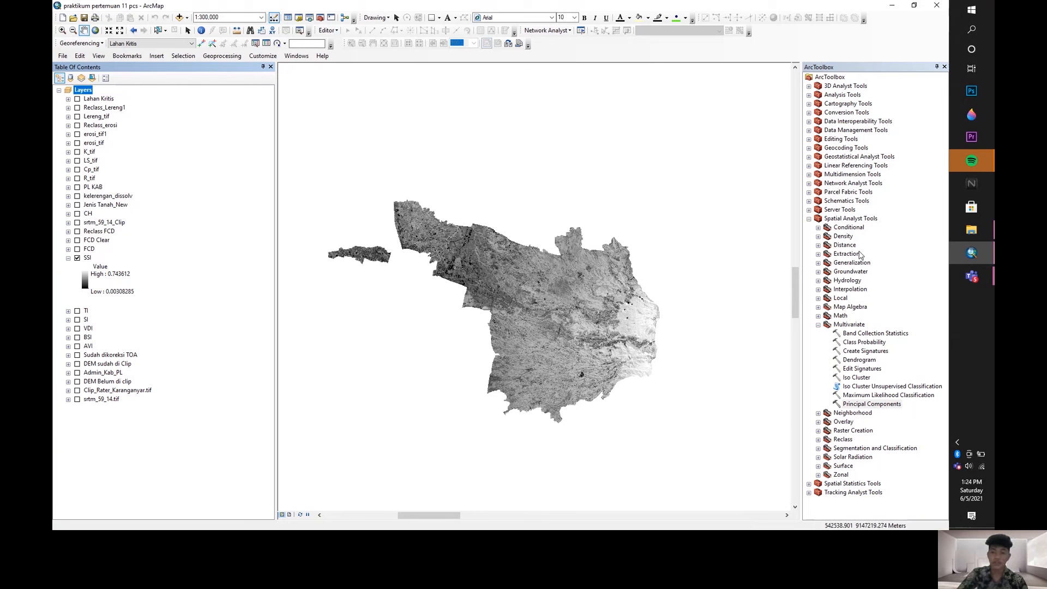
pyautogui.doubleClick(859, 406)
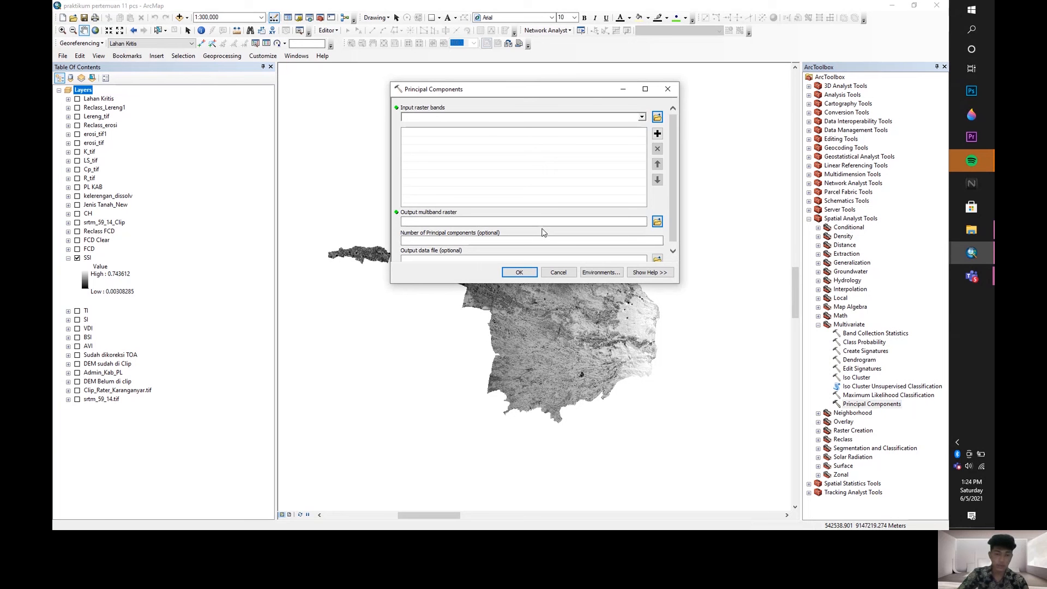
pyautogui.click(670, 94)
pyautogui.click(818, 324)
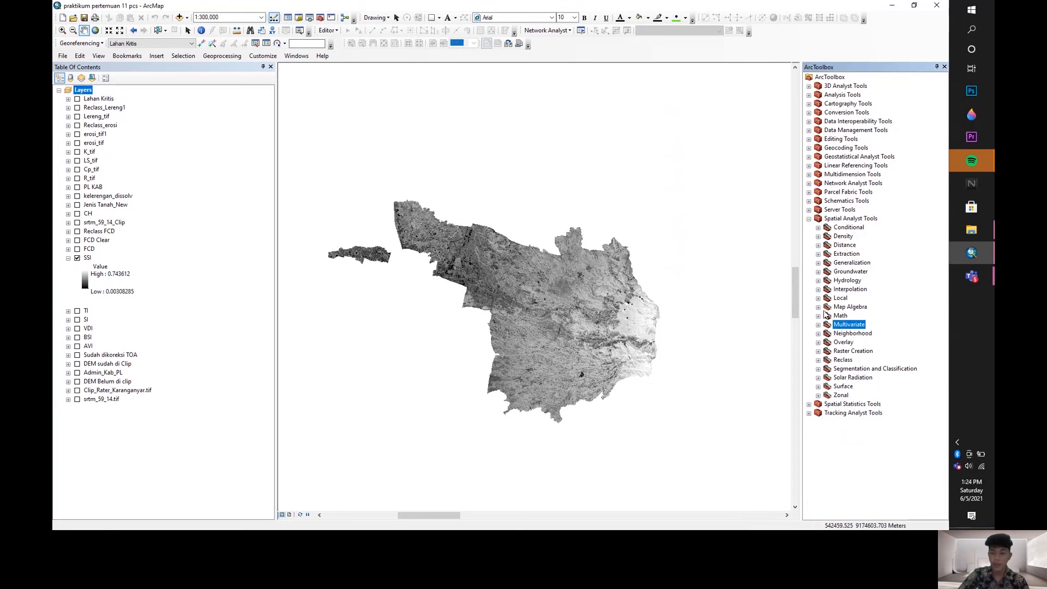
# - Open Raster Calculator and build the expression SquareRoot("SSI" * "VDI" + 1)
pyautogui.click(818, 307)
pyautogui.doubleClick(861, 317)
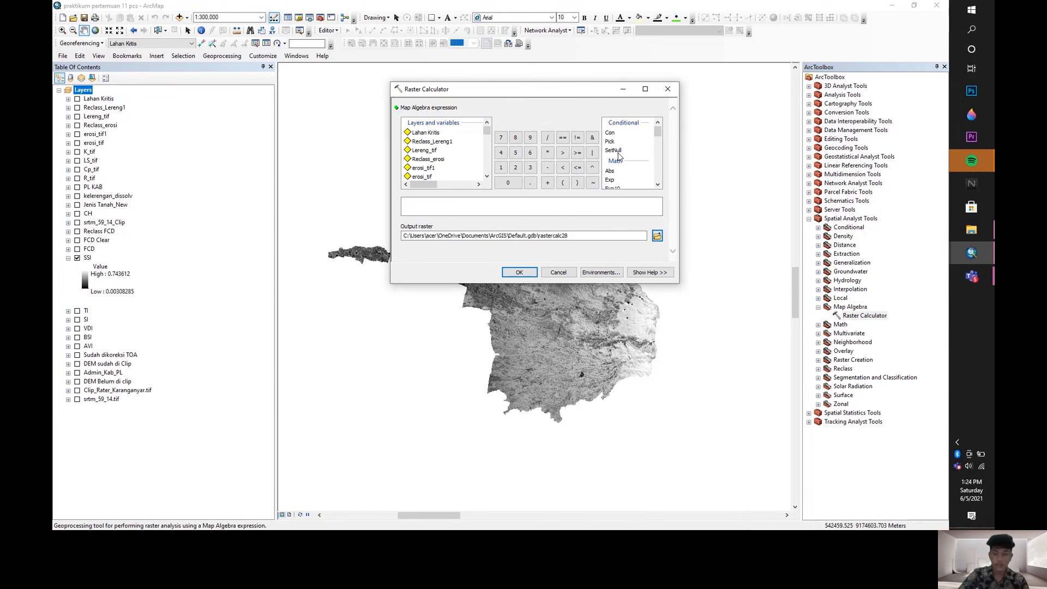
pyautogui.scroll(-5, 618, 169)
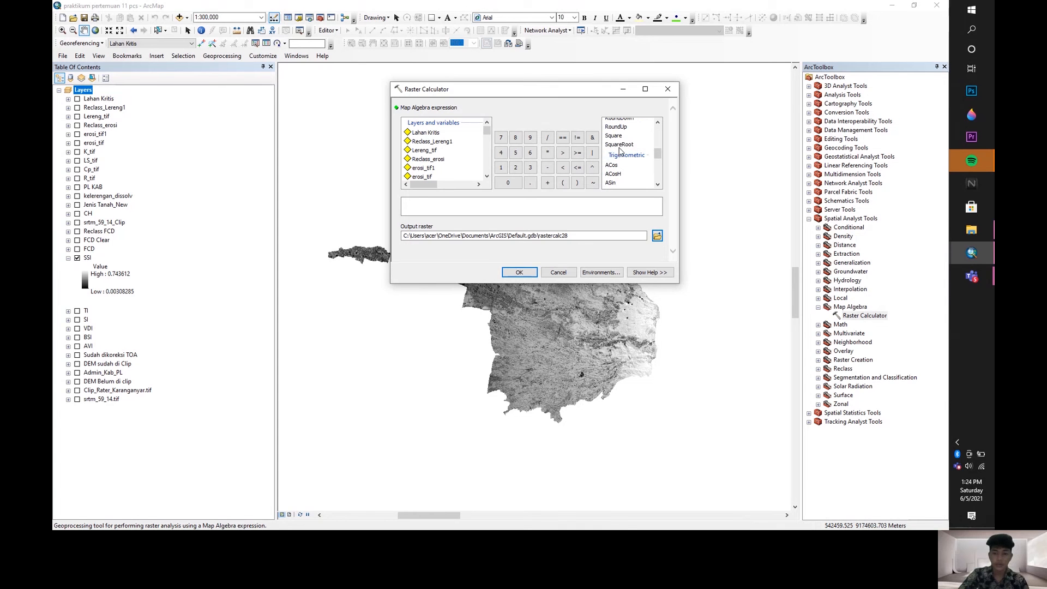
pyautogui.doubleClick(619, 145)
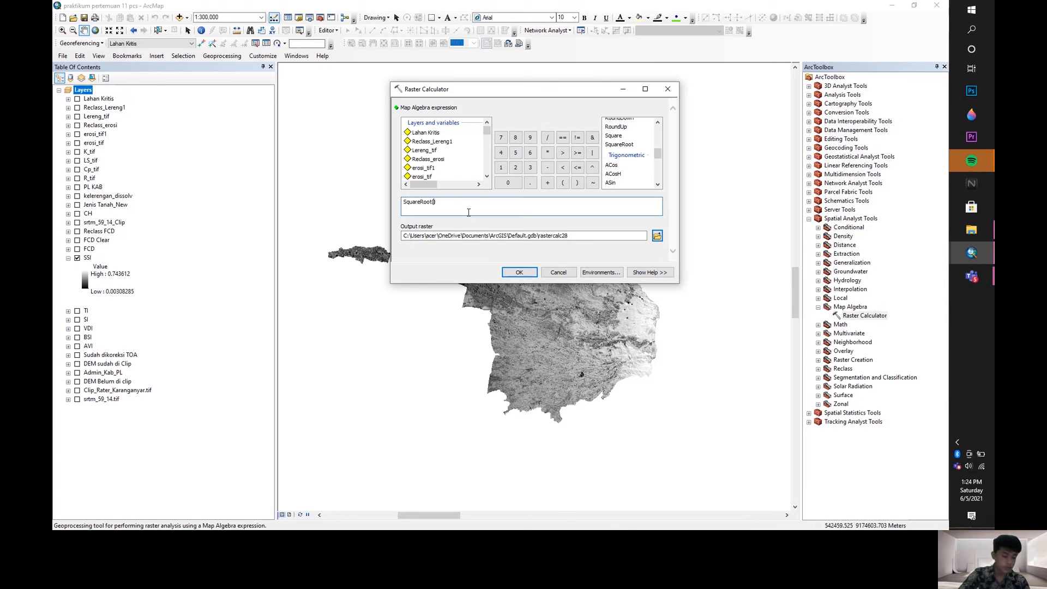
pyautogui.scroll(-5, 451, 168)
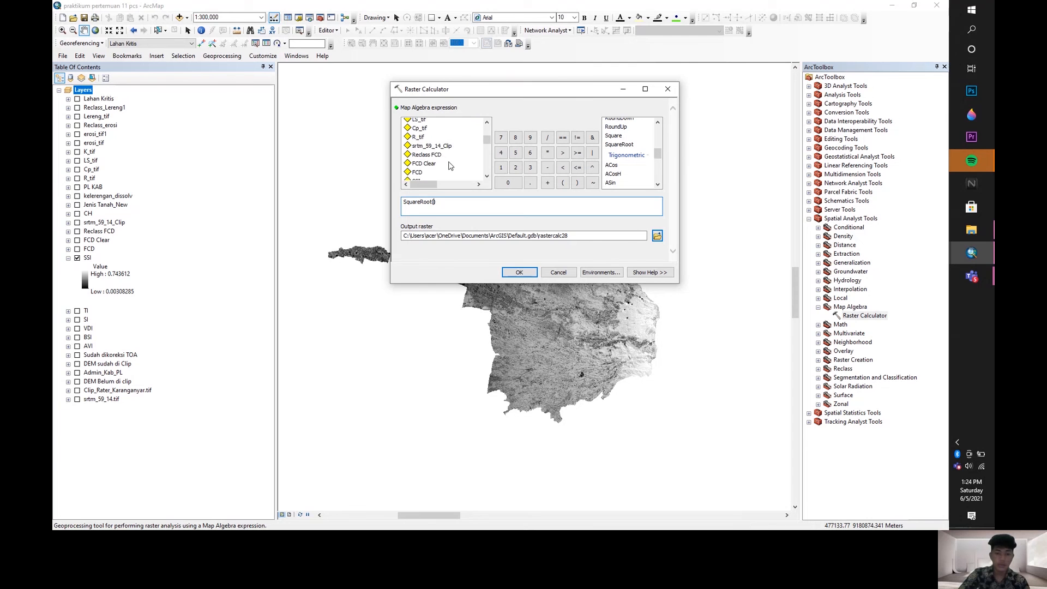
pyautogui.doubleClick(415, 156)
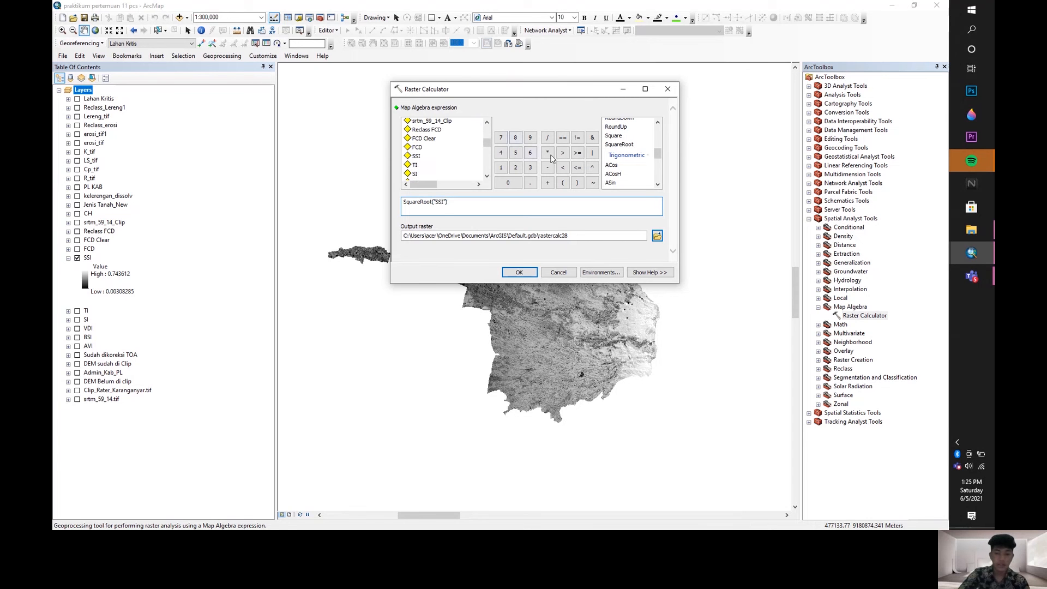
pyautogui.scroll(-1, 419, 161)
pyautogui.doubleClick(416, 157)
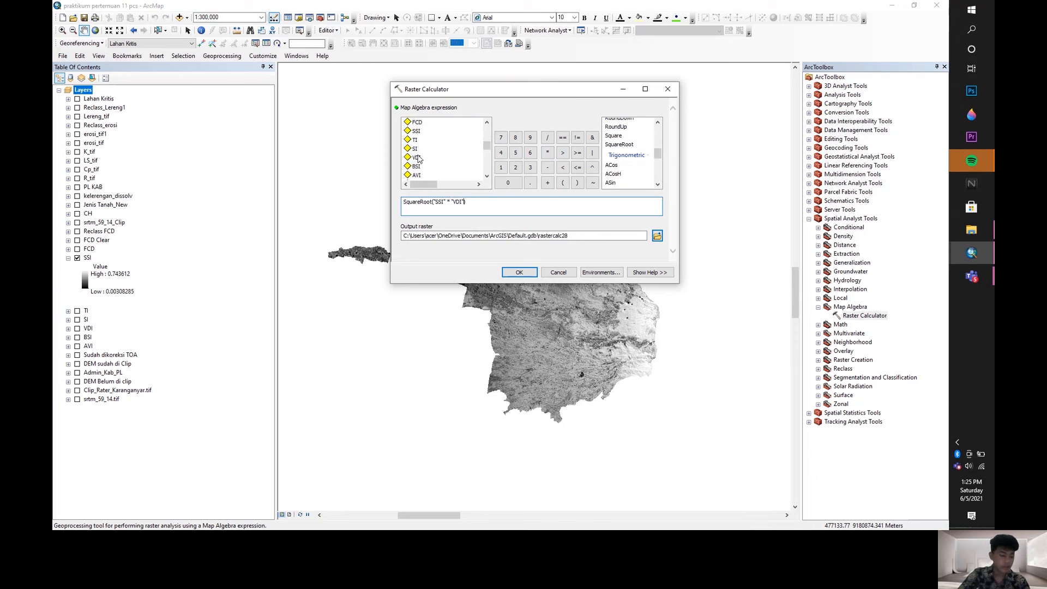
pyautogui.click(547, 182)
# - Name the output raster FCD in Default.gdb
pyautogui.click(588, 235)
pyautogui.press('BackSpace')
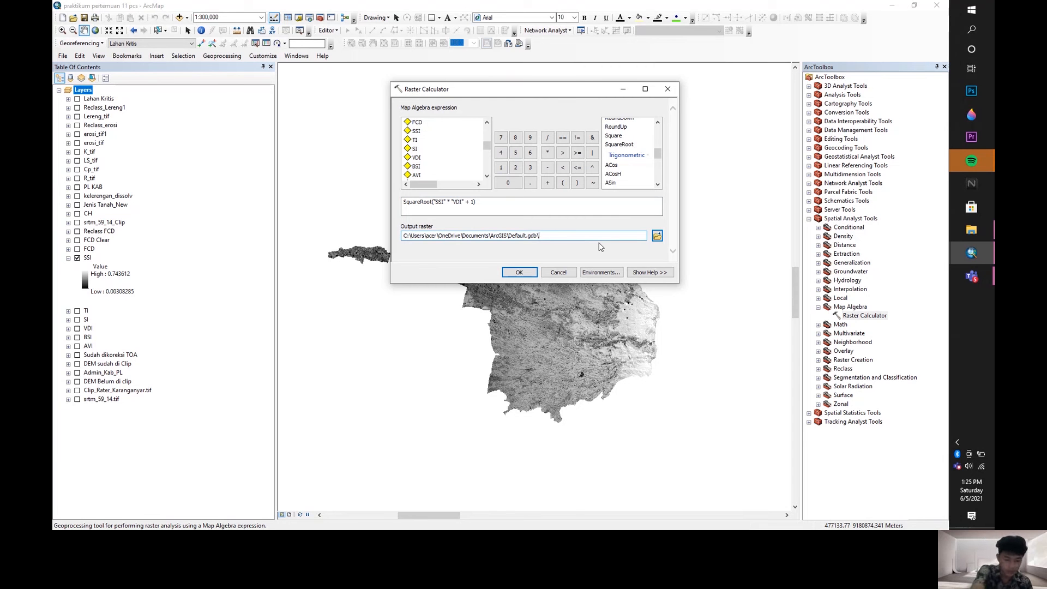
pyautogui.write('FCD')
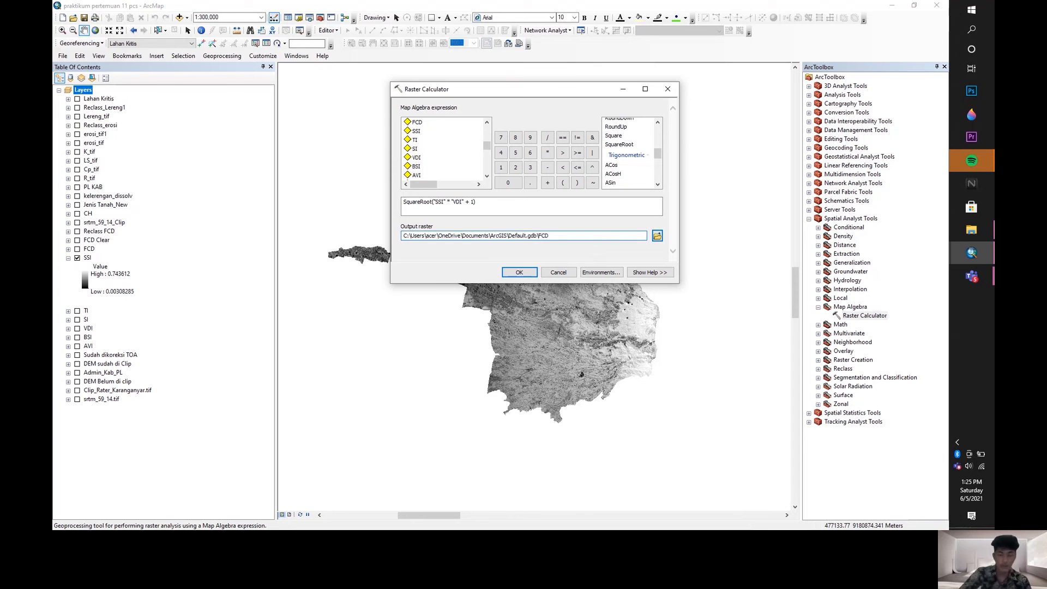
# - Close Raster Calculator without running it and display the FCD Clear layer with its legend expanded
pyautogui.click(558, 272)
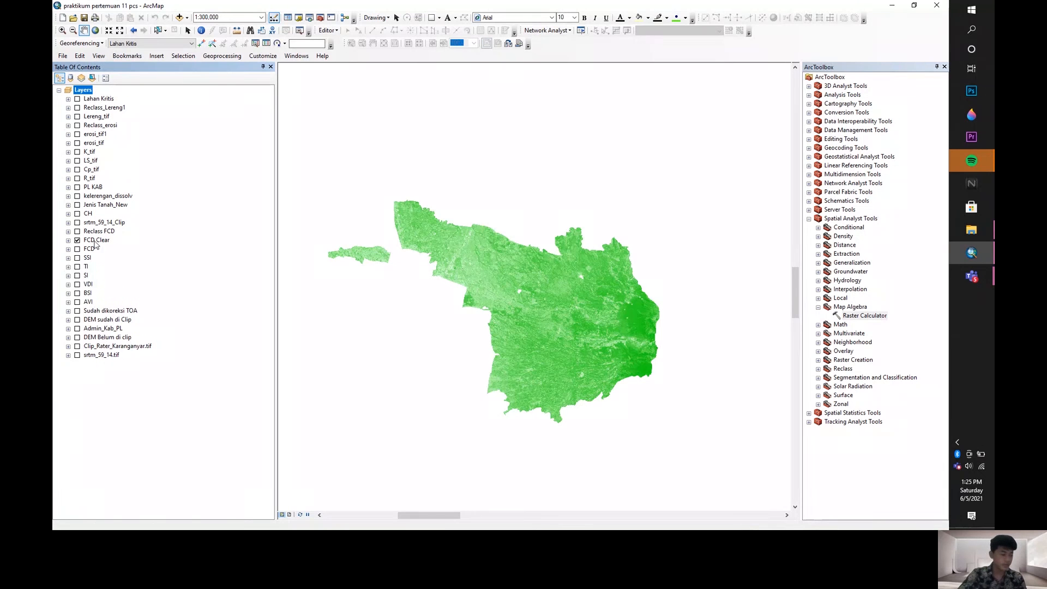
pyautogui.click(69, 240)
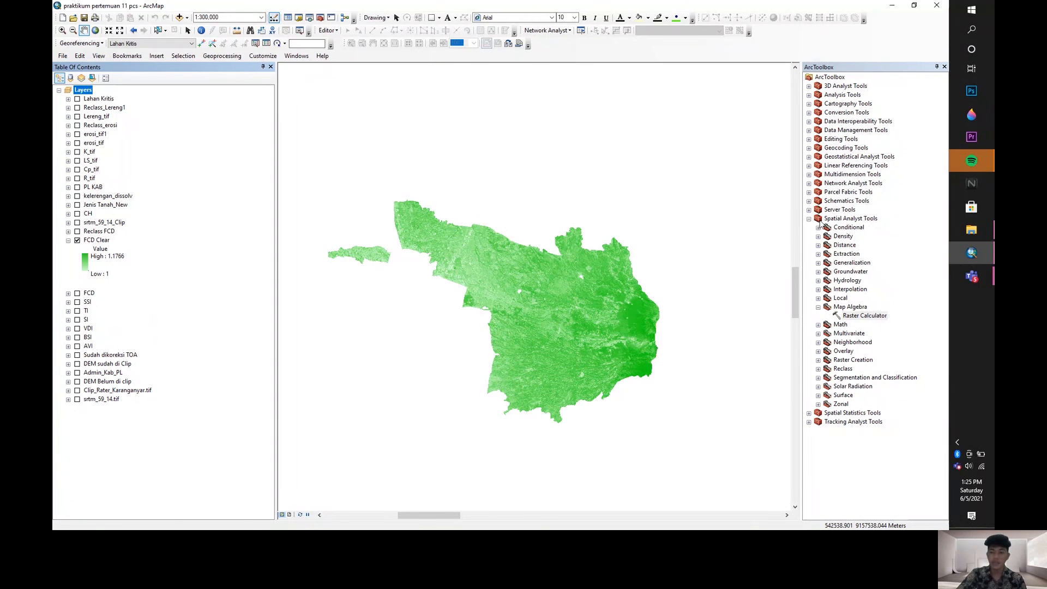
# - Open Reclassify, choose FCD Clear as the input raster, and classify it into 5 Equal Interval classes
pyautogui.click(818, 307)
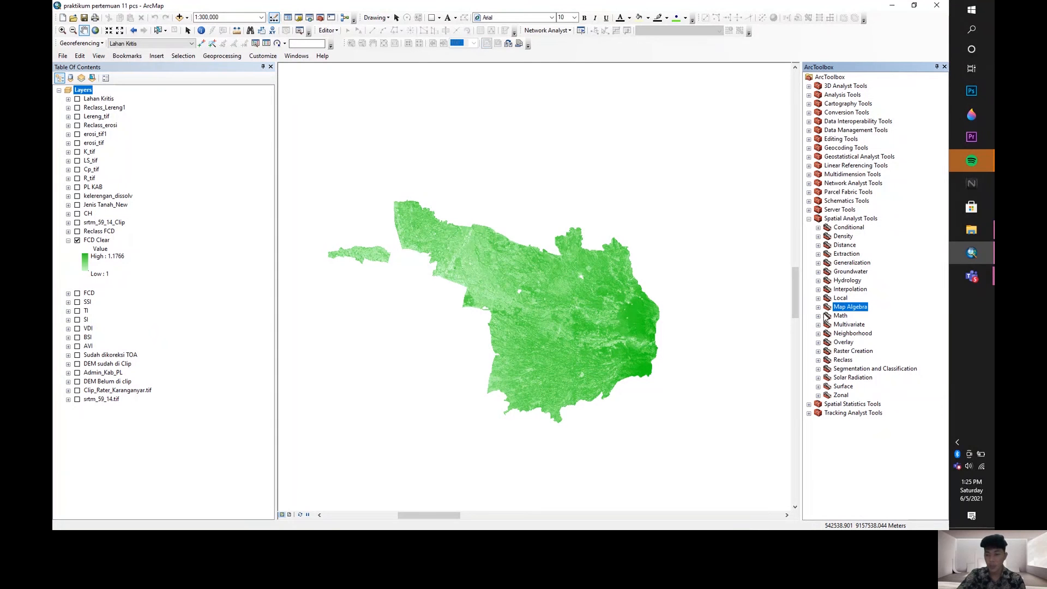
pyautogui.click(817, 359)
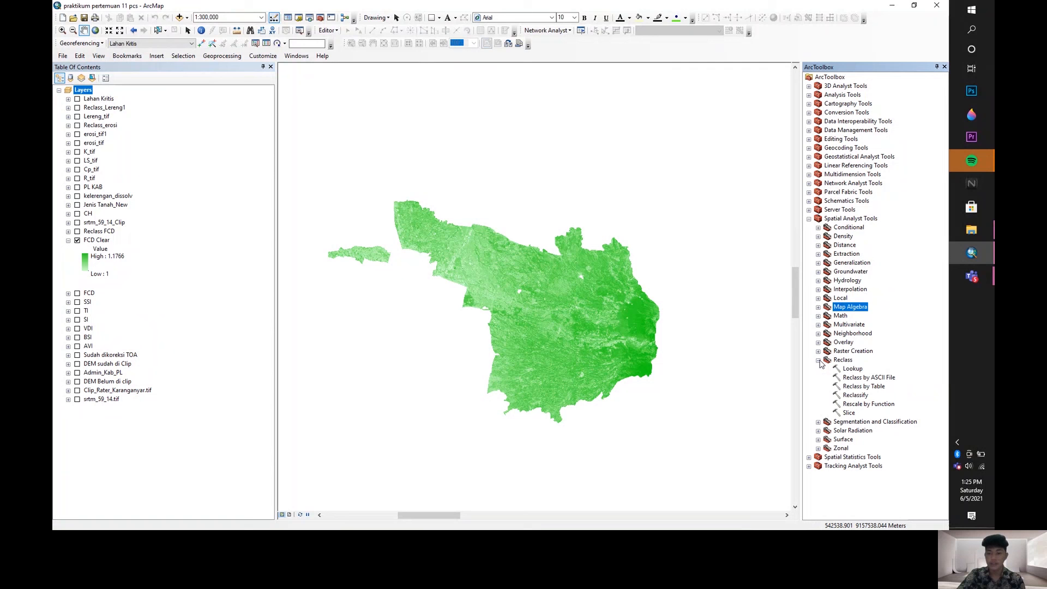
pyautogui.doubleClick(854, 395)
pyautogui.click(642, 118)
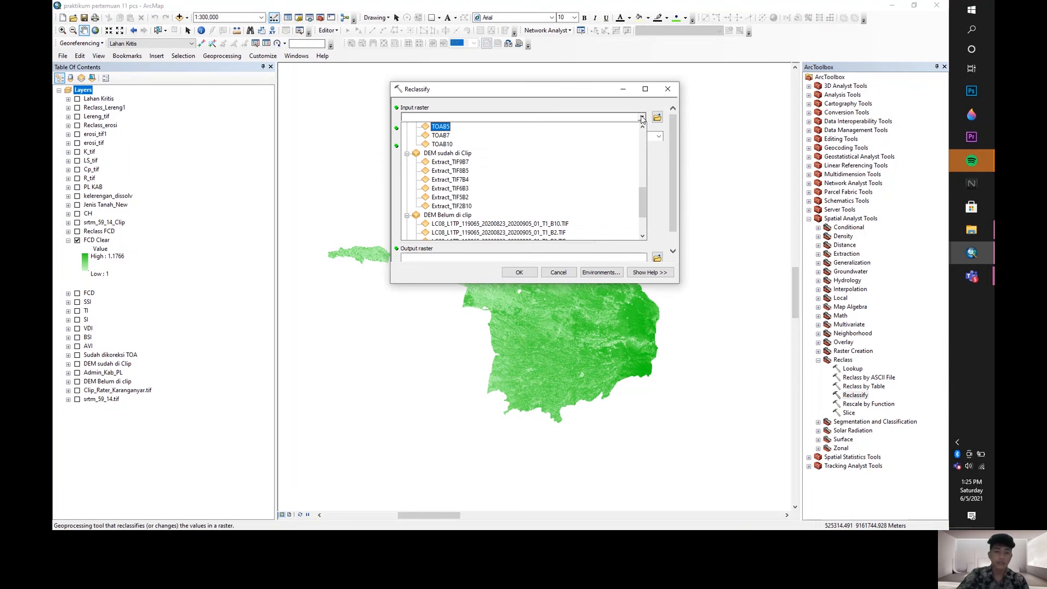
pyautogui.scroll(10, 516, 164)
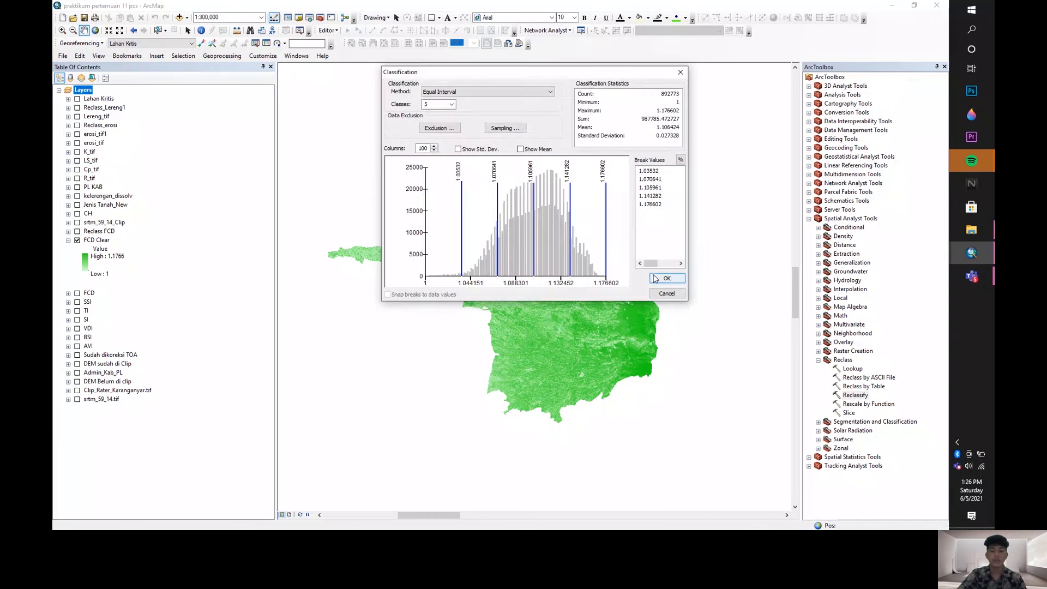
pyautogui.click(657, 278)
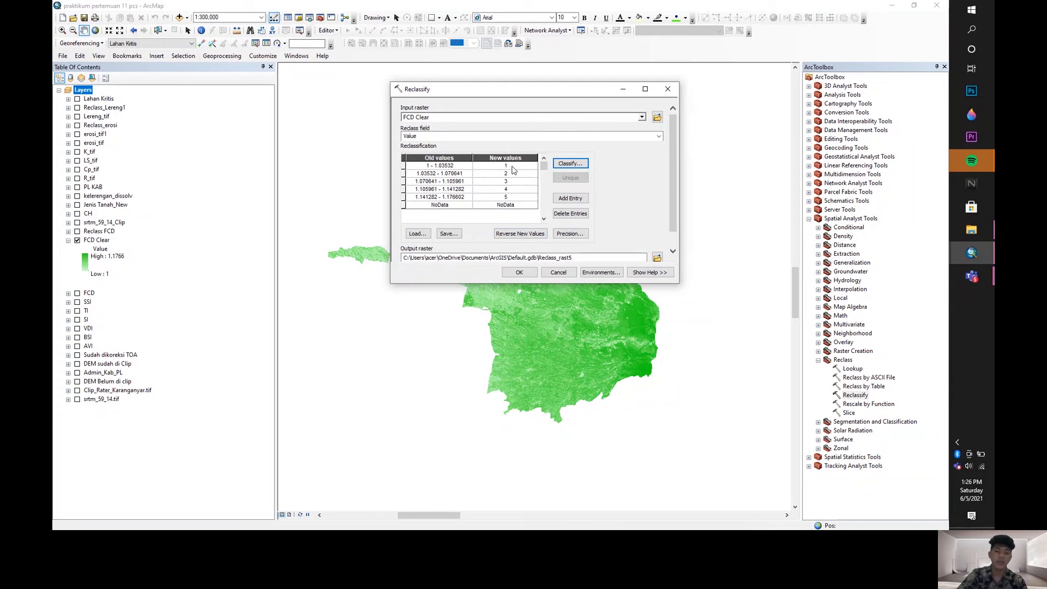
# - Reverse the new class values, name the output raster Reclass_FCD in Default.gdb, and close Reclassify without running it
pyautogui.click(518, 236)
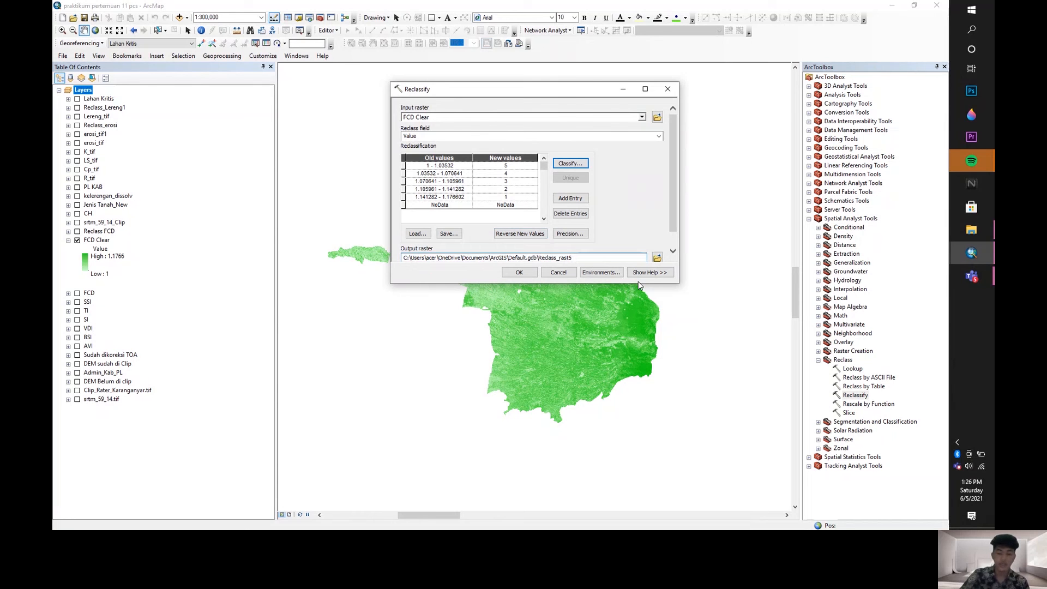
pyautogui.press('BackSpace')
pyautogui.press('BackSpace')
pyautogui.press('BackSpace')
pyautogui.press('BackSpace')
pyautogui.press('BackSpace')
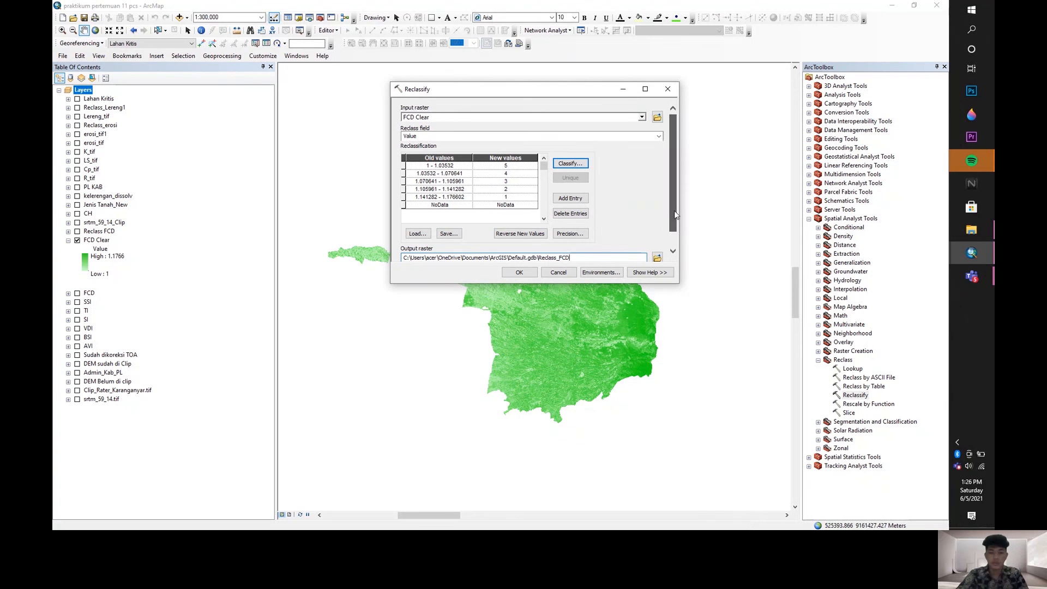
pyautogui.scroll(-2, 671, 234)
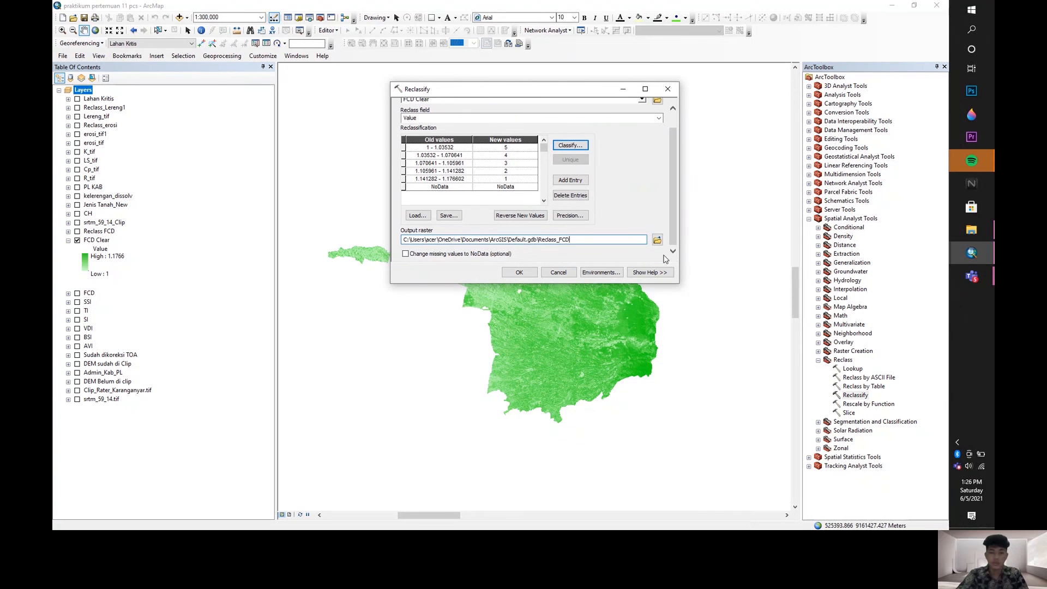
pyautogui.click(530, 273)
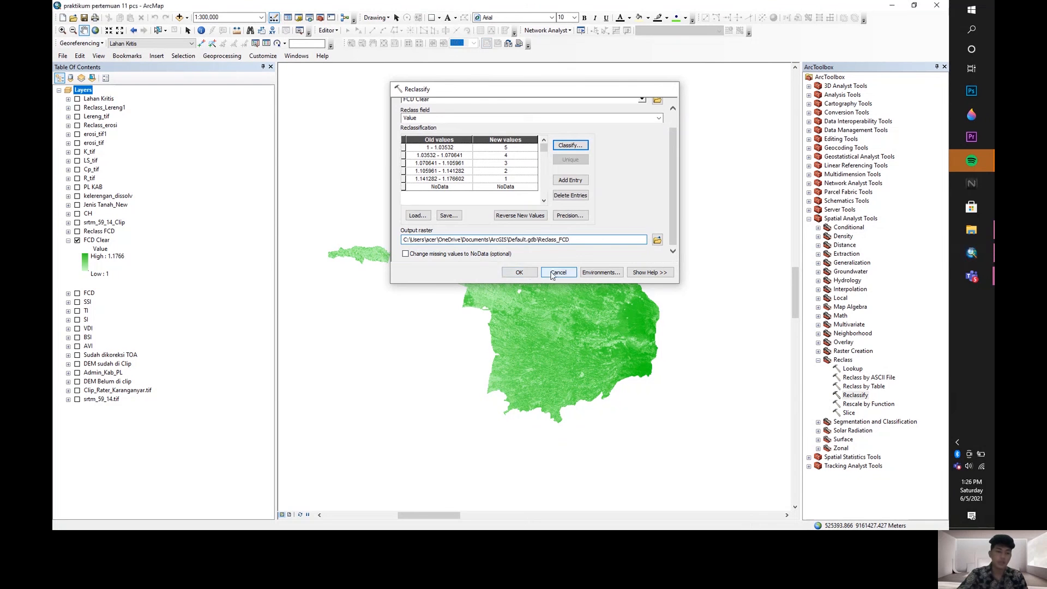
# - Show the Reclass FCD layer in place of FCD Clear and expand its class legend
pyautogui.click(77, 240)
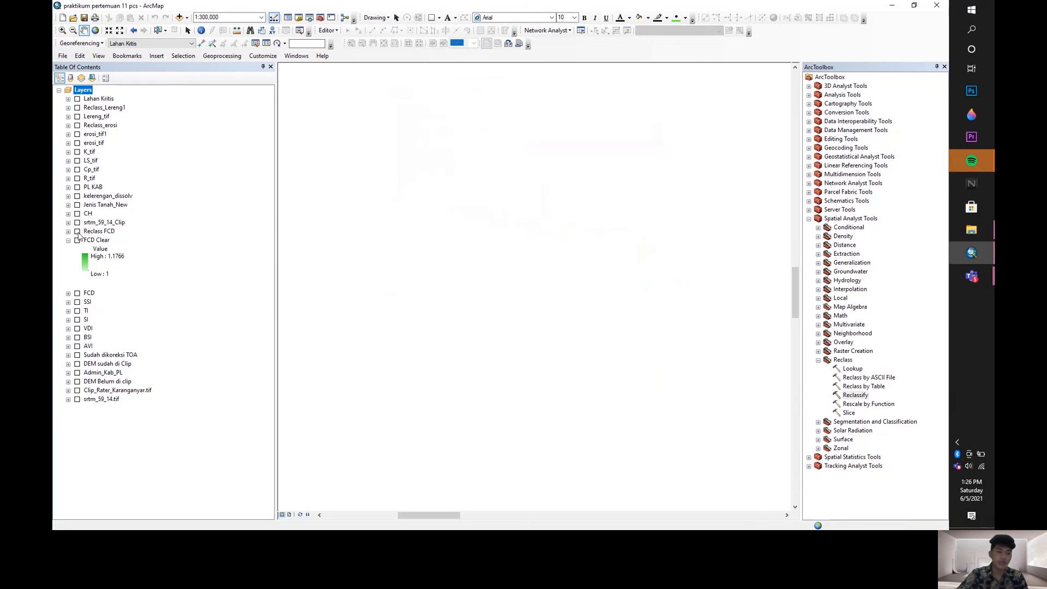
pyautogui.click(76, 231)
pyautogui.click(68, 240)
pyautogui.click(68, 231)
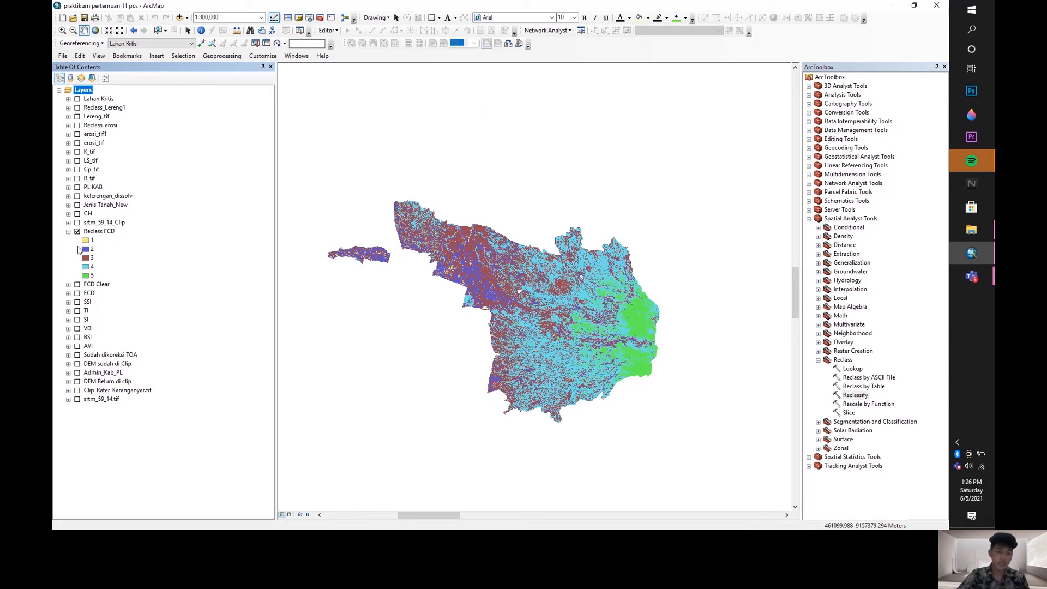
# - Hide the Reclass FCD layer and show the CH, Jenis Tanah_New, kelerengan_dissolv and PL KAB layers
pyautogui.click(69, 231)
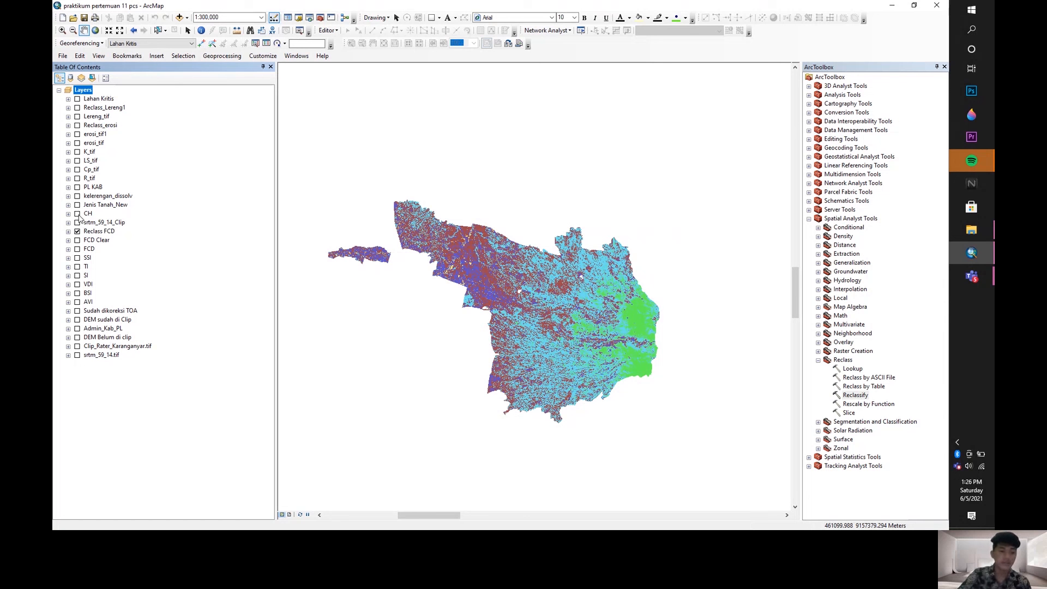
pyautogui.click(77, 232)
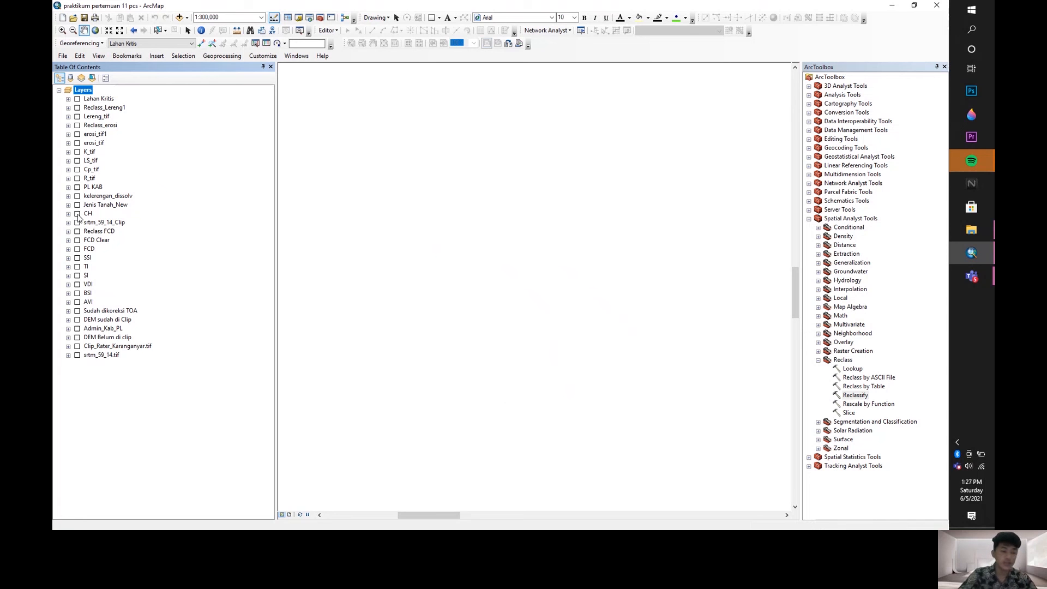
pyautogui.click(77, 205)
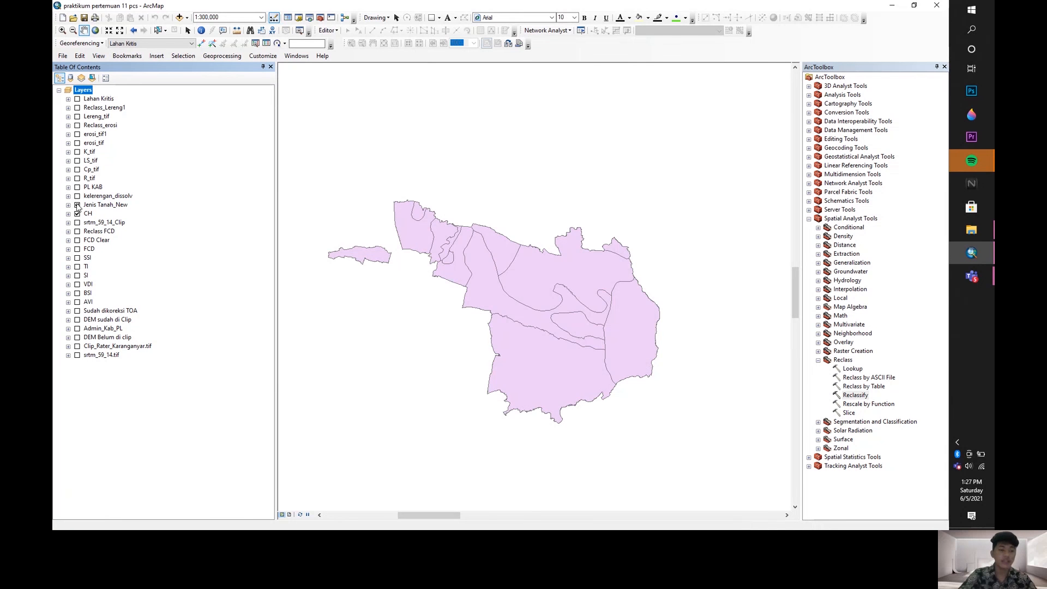
pyautogui.click(77, 196)
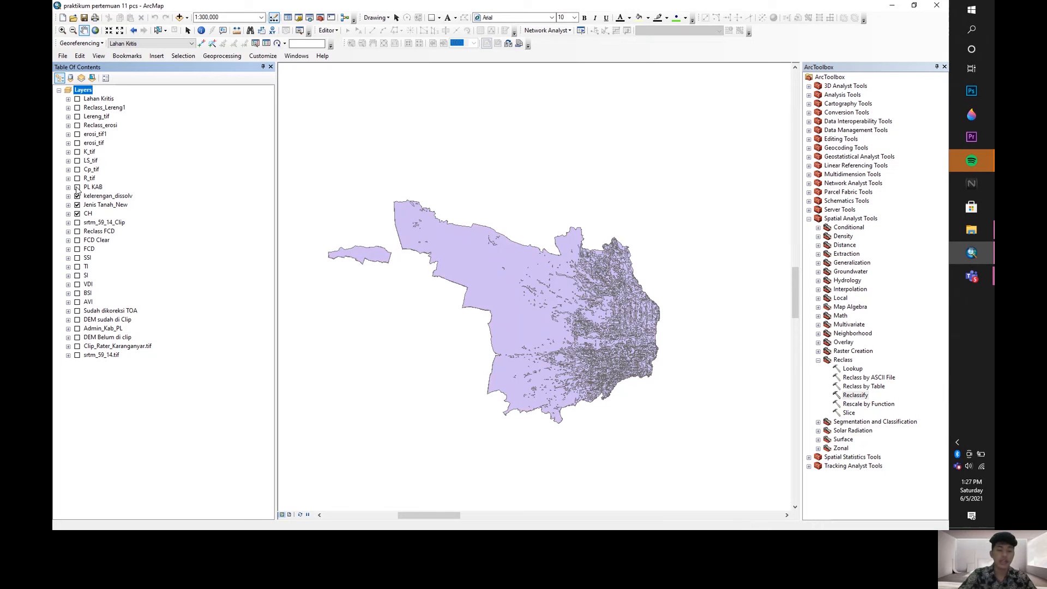
pyautogui.click(77, 188)
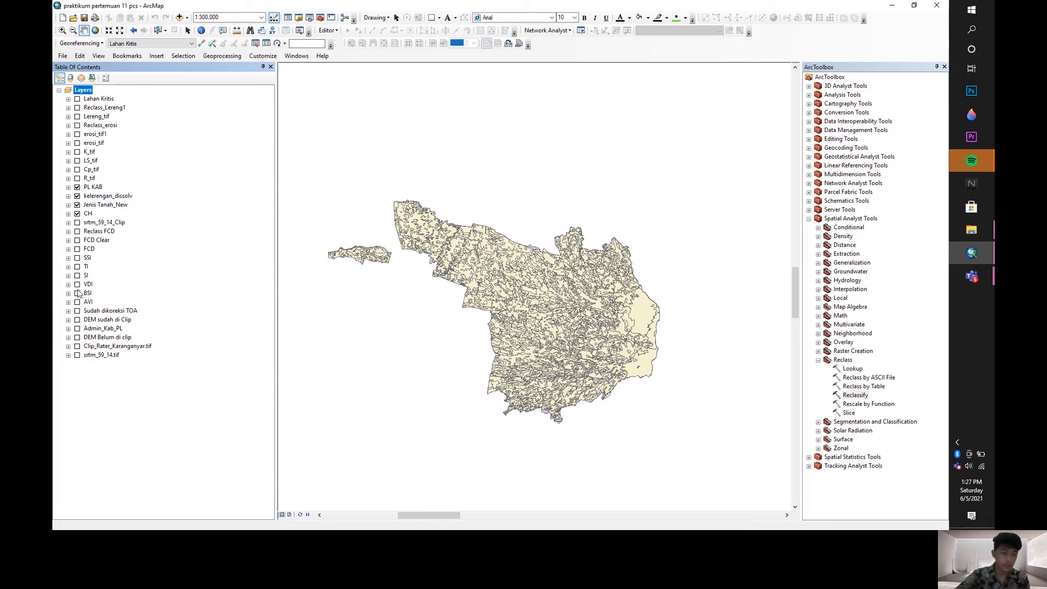
# - Hide PL KAB, kelerengan_dissolv and Jenis Tanah_New to view CH alone, and expand the CH legend
pyautogui.click(77, 187)
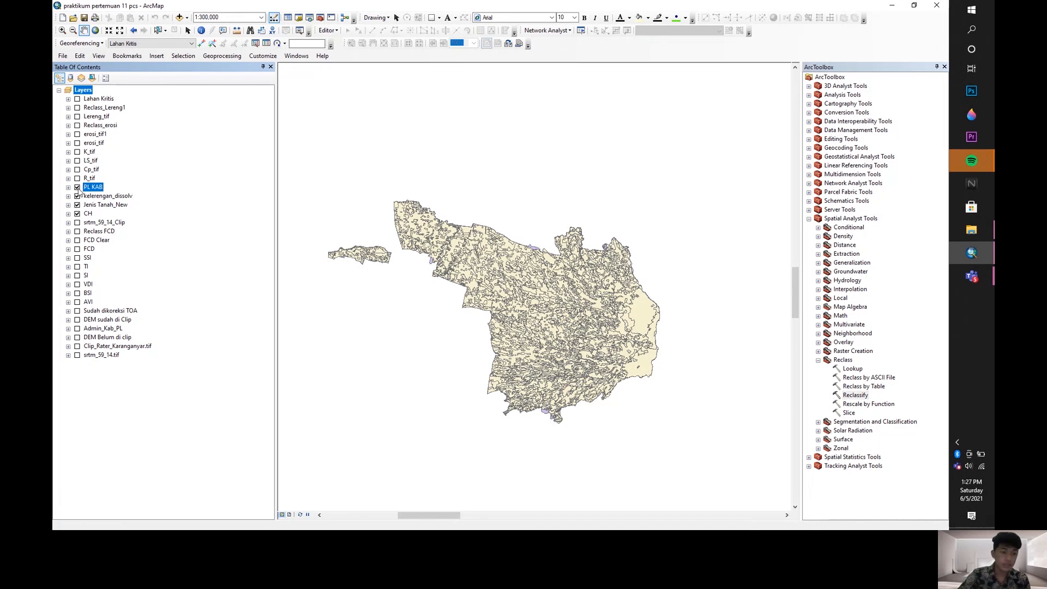
pyautogui.click(77, 195)
pyautogui.click(78, 205)
pyautogui.click(68, 214)
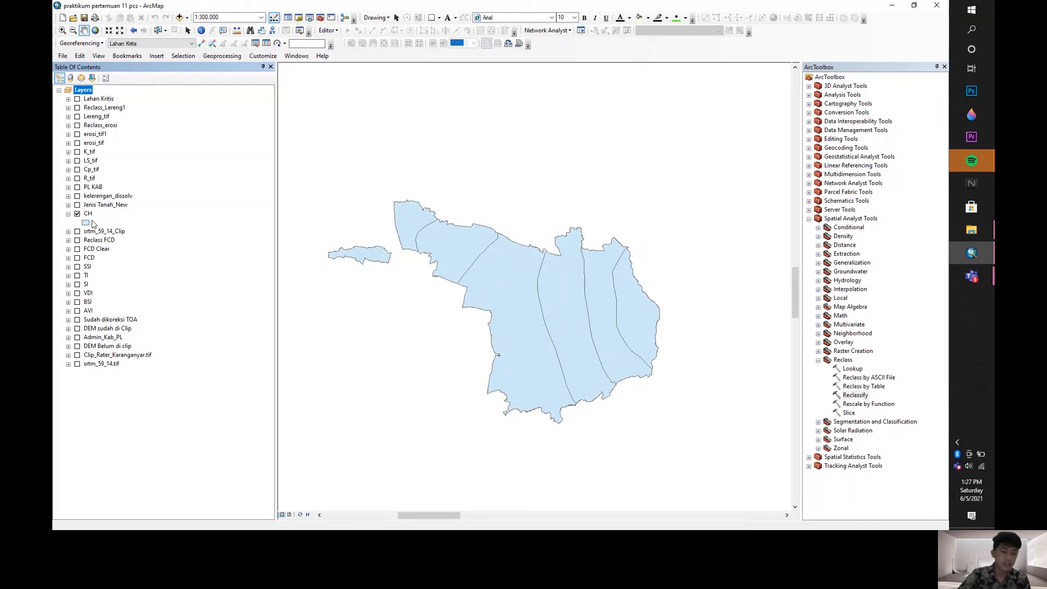
# - Open the attribute table of the CH layer
pyautogui.click(89, 215)
pyautogui.doubleClick(90, 216)
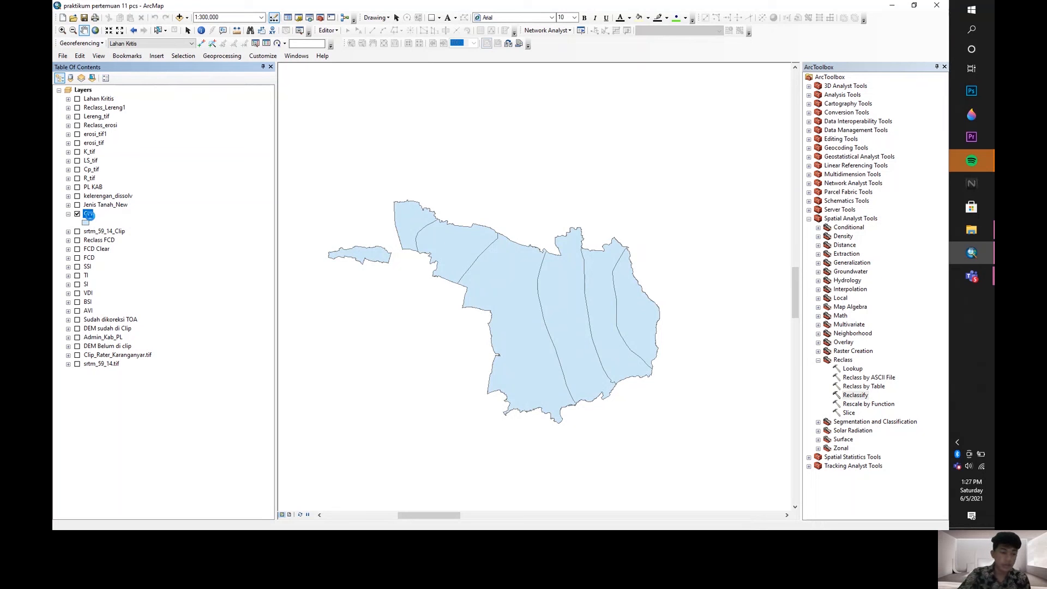
pyautogui.rightClick(89, 214)
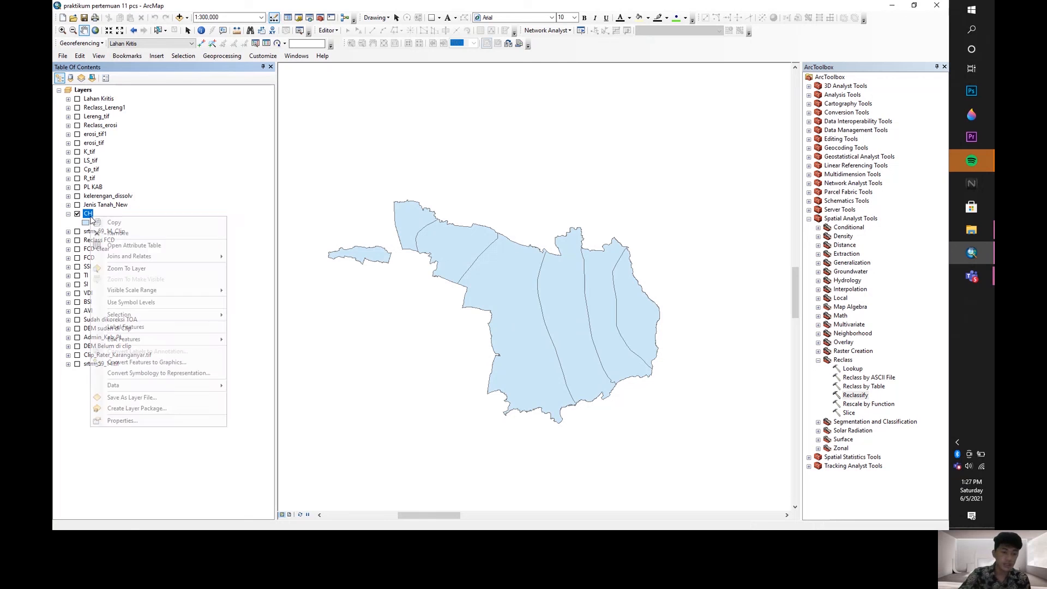
pyautogui.click(111, 243)
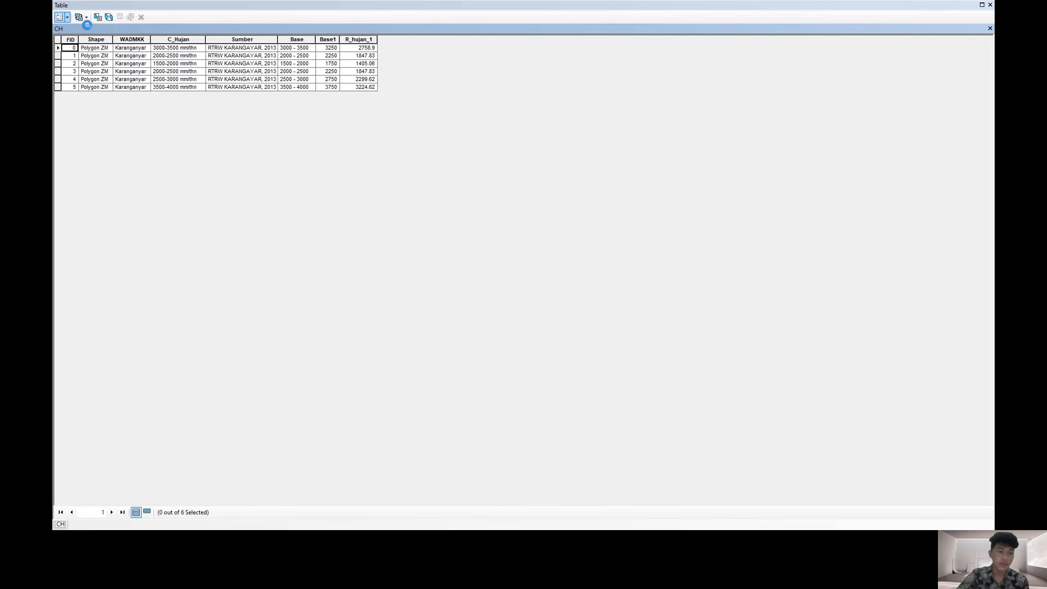
# - Enter the Field Calculator expression 0.41 * [Base1]^109 for the R_hujan_1 field and cancel the calculation
pyautogui.rightClick(370, 40)
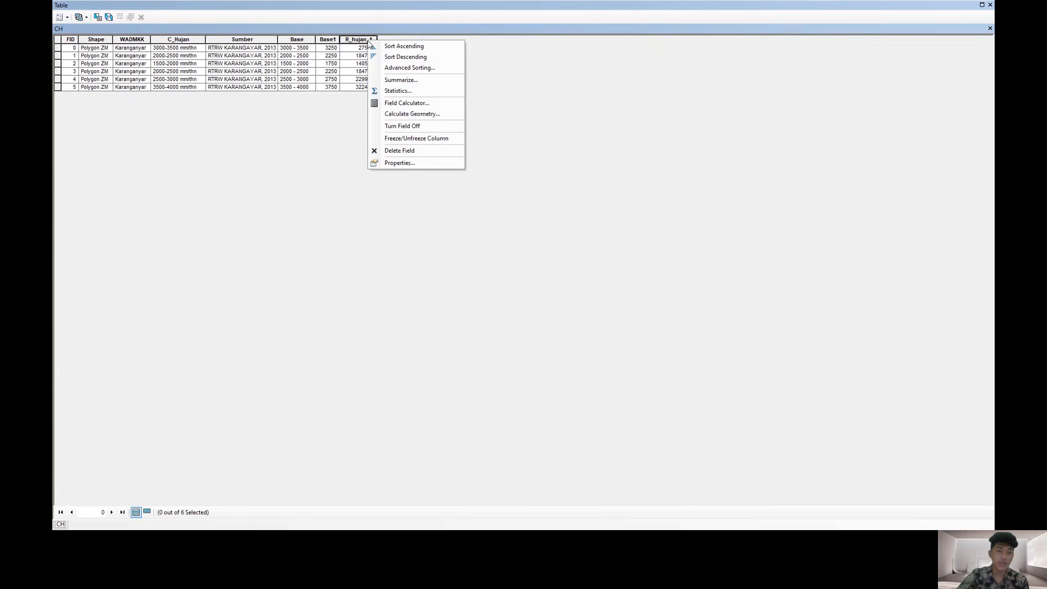
pyautogui.click(398, 103)
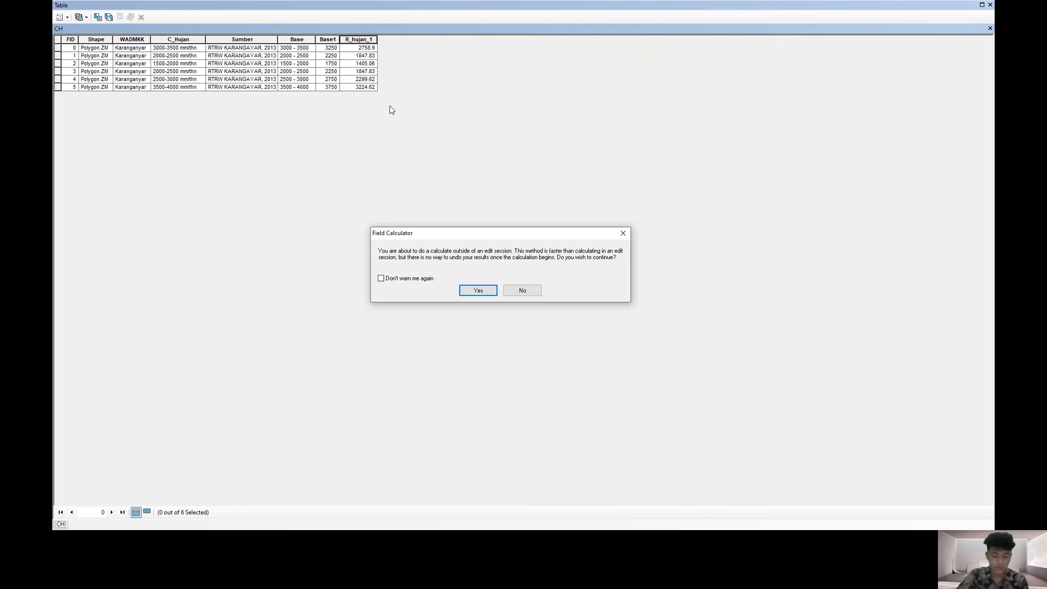
pyautogui.press('Return')
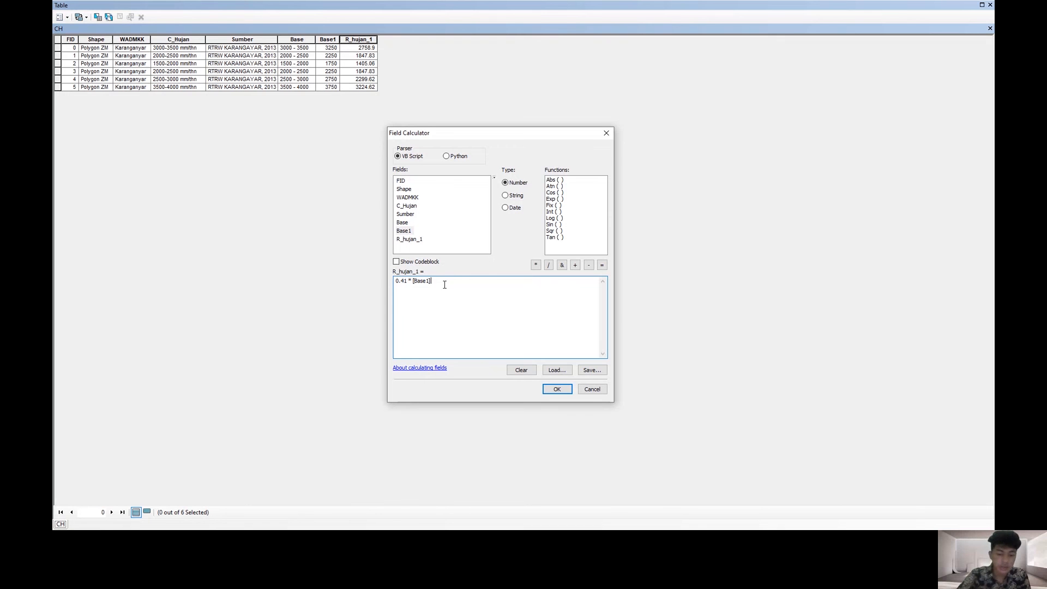
pyautogui.write('^')
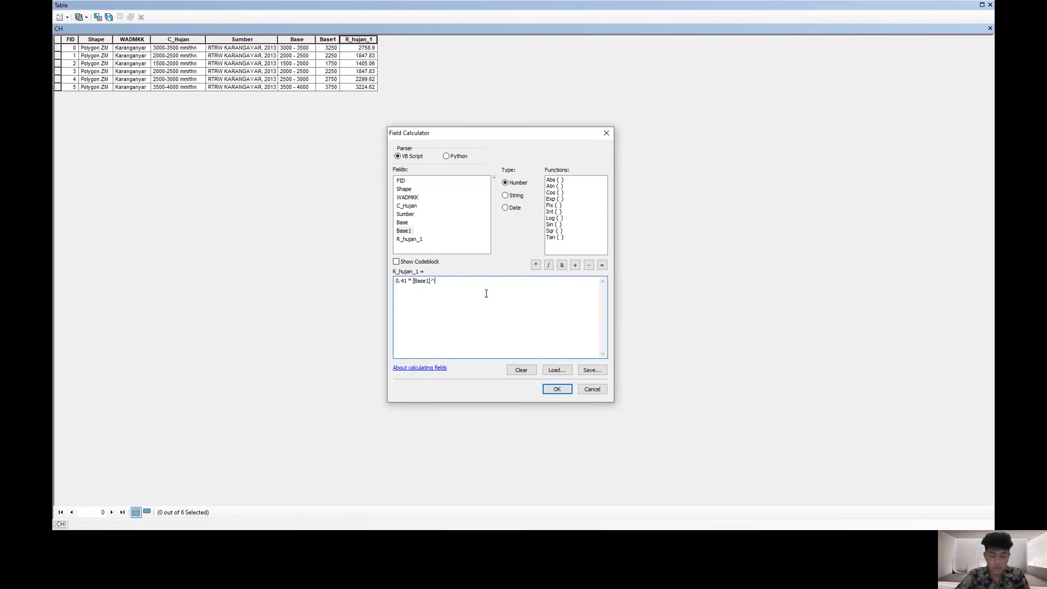
pyautogui.write('1')
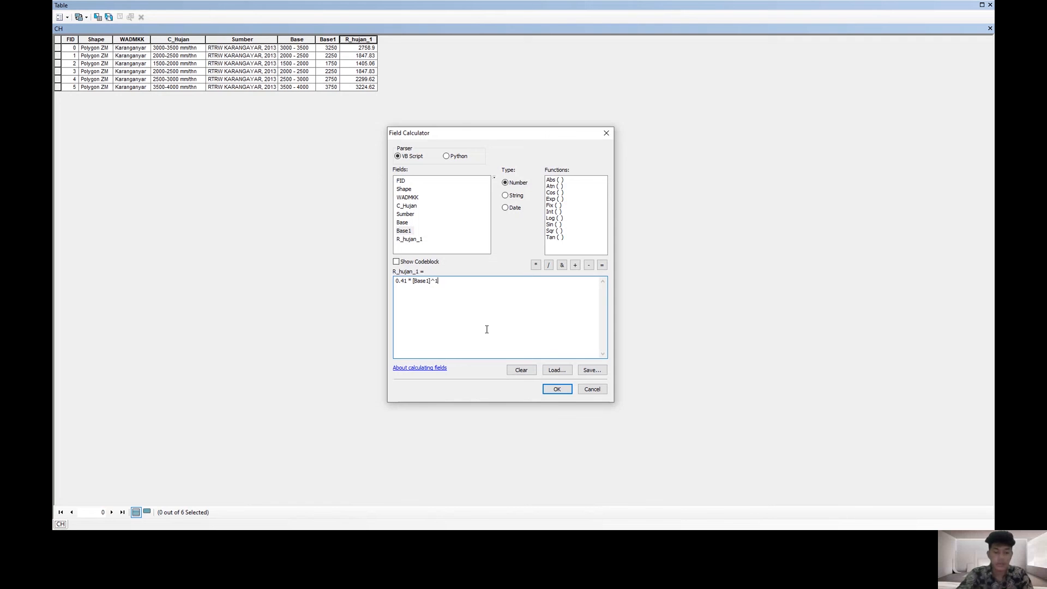
pyautogui.write('0')
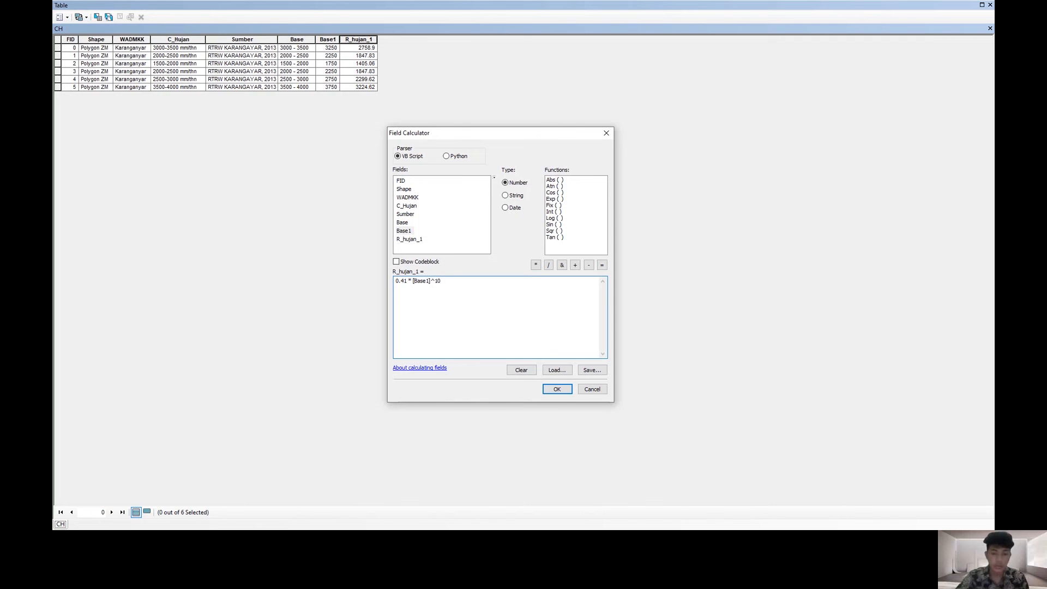
pyautogui.write('9')
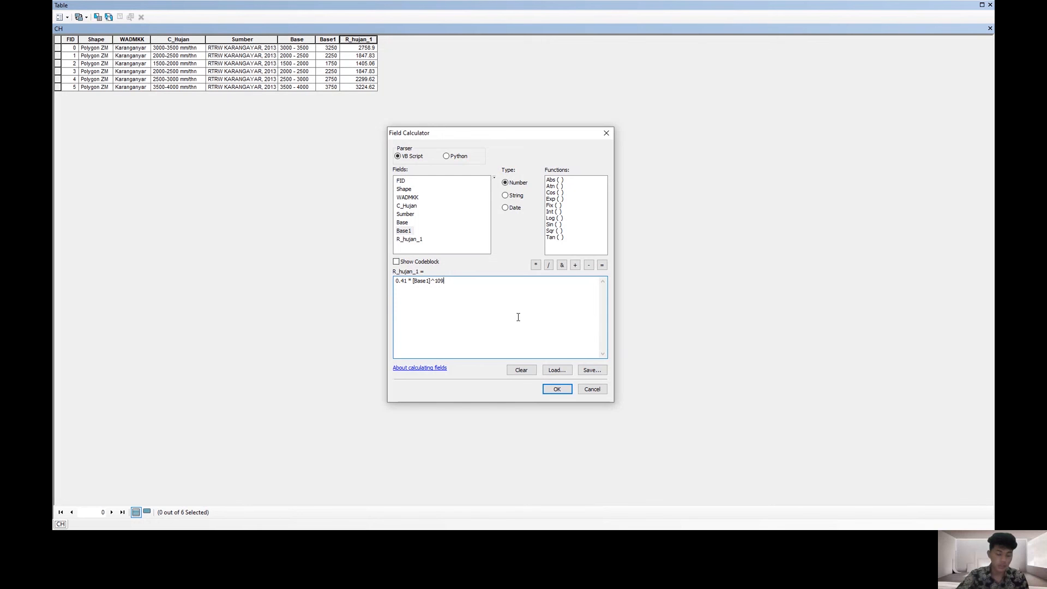
pyautogui.click(592, 389)
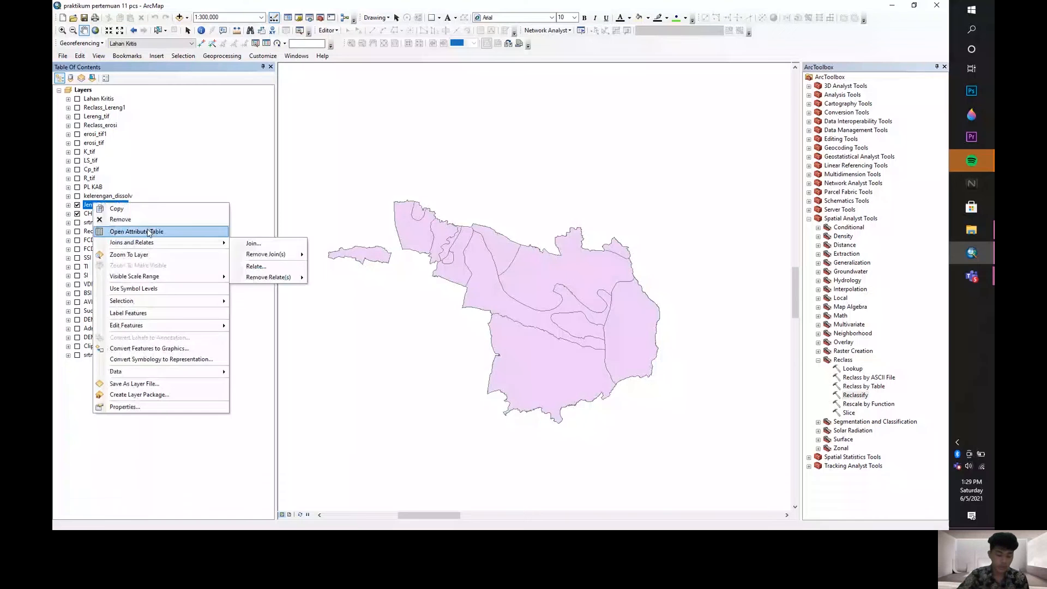
# - Open the Jenis Tanah_New attribute table, highlight its K field for review, and close the table
pyautogui.click(149, 233)
pyautogui.click(512, 39)
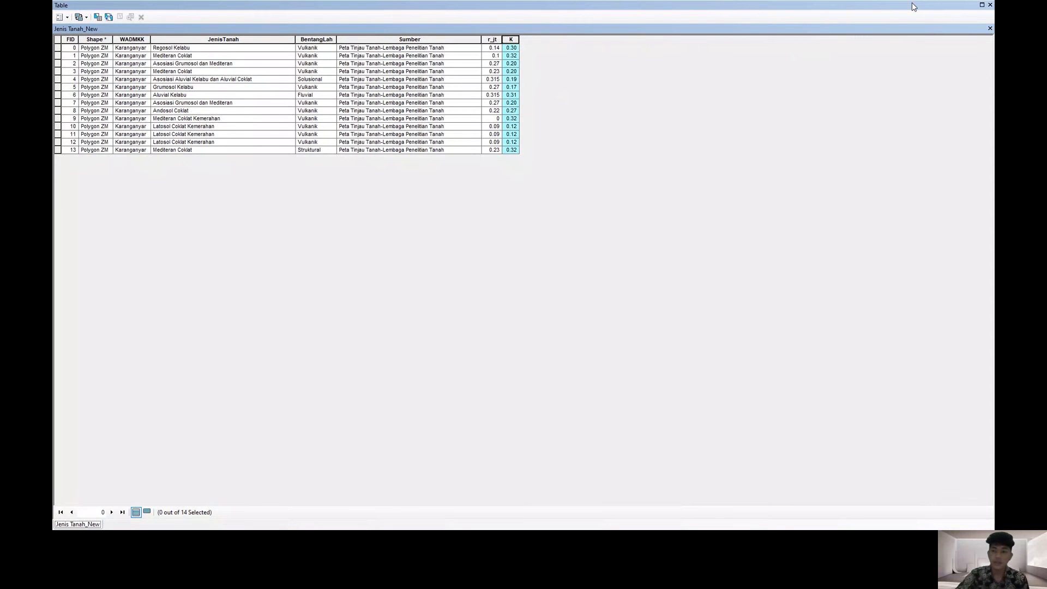
pyautogui.moveTo(912, 3); pyautogui.dragTo(890, 39)
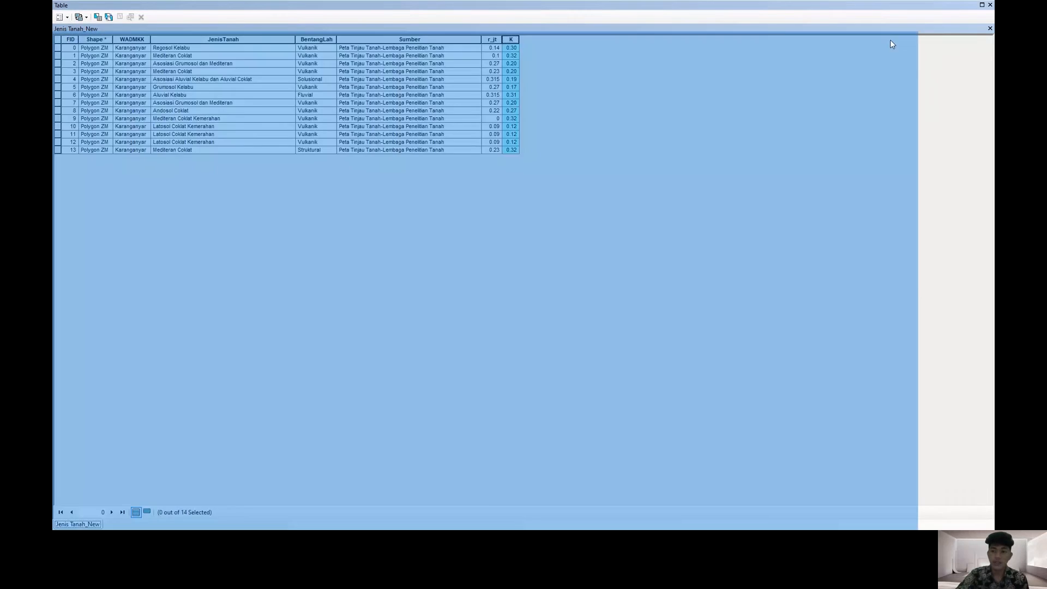
pyautogui.click(907, 37)
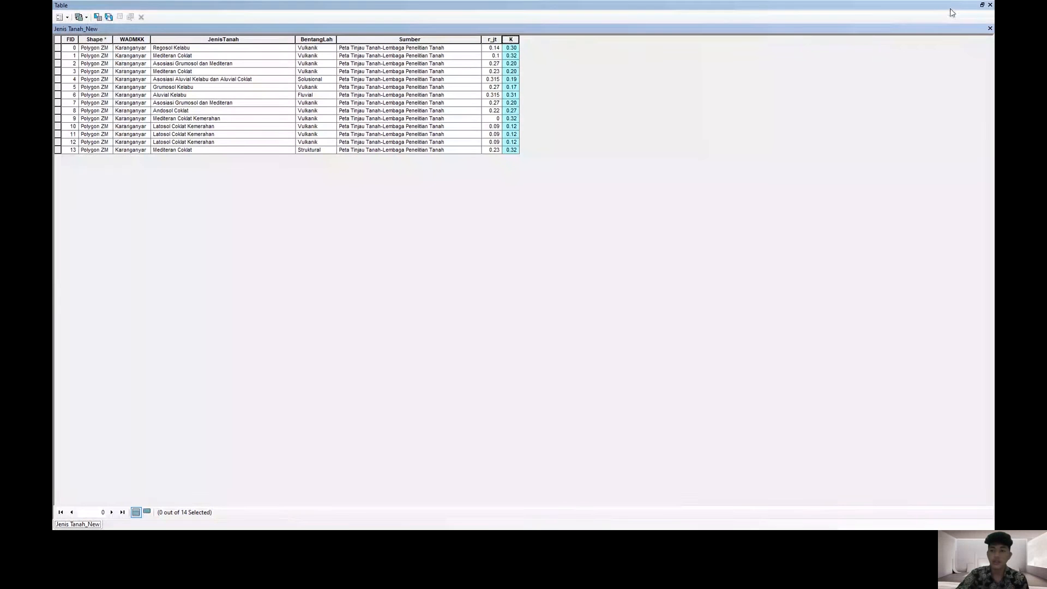
pyautogui.click(983, 6)
pyautogui.moveTo(862, 39); pyautogui.dragTo(747, 64)
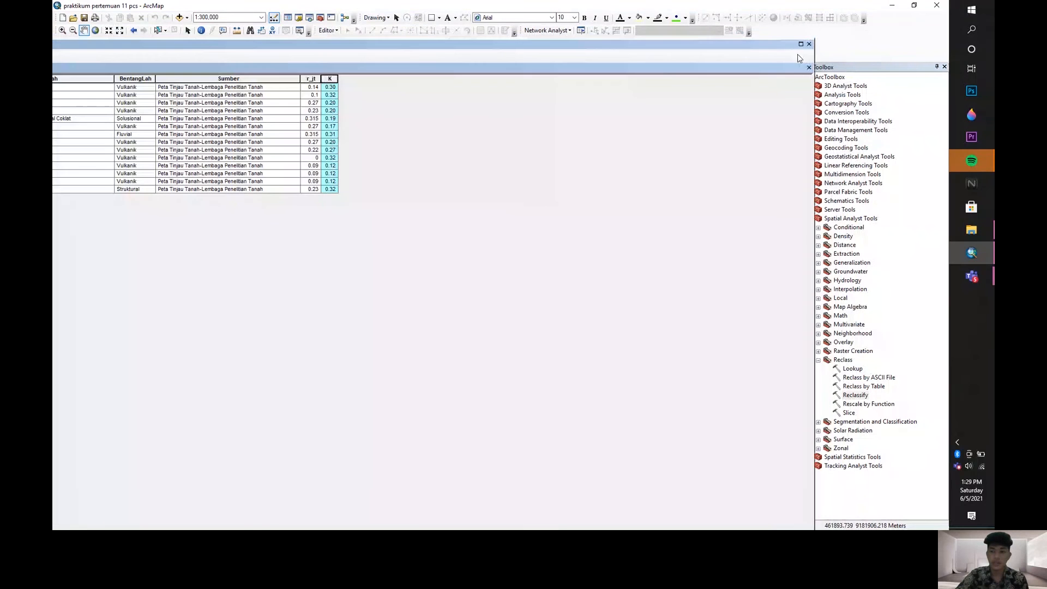
pyautogui.click(800, 43)
pyautogui.click(990, 7)
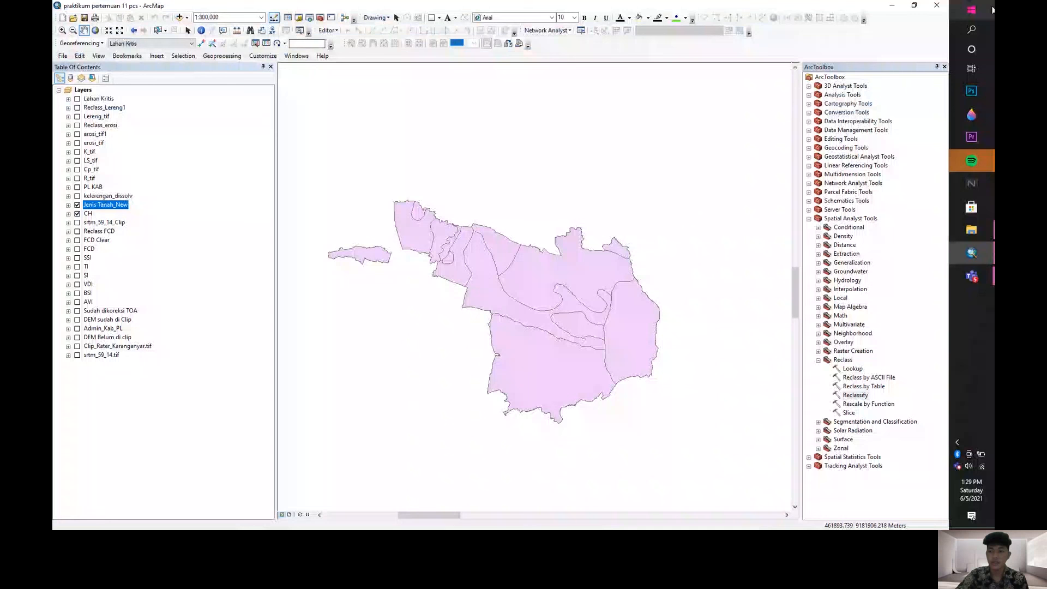
# - In File Explorer, open the PERTEMUAN 11 (1) and Tabel Nilai K (1) PDFs from drive D and display the K-value table
pyautogui.press('super+e')
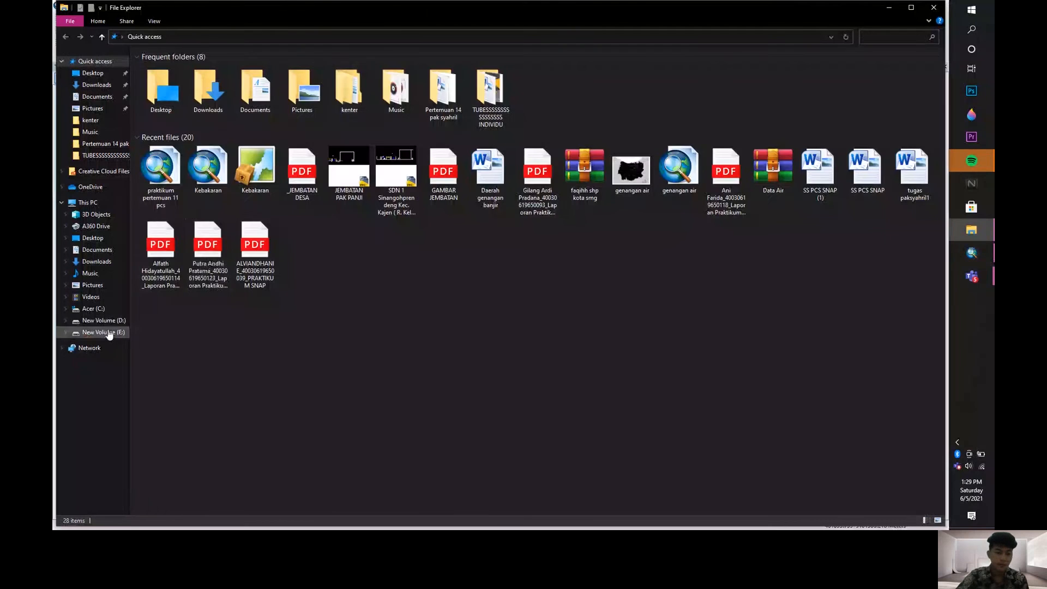
pyautogui.click(104, 321)
pyautogui.doubleClick(177, 89)
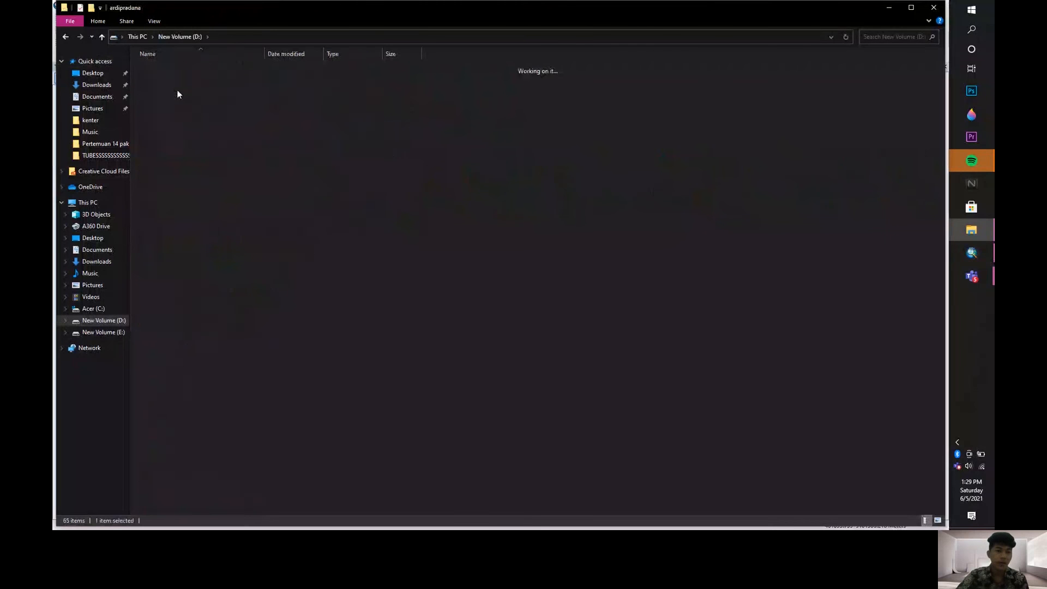
pyautogui.doubleClick(175, 245)
pyautogui.doubleClick(188, 78)
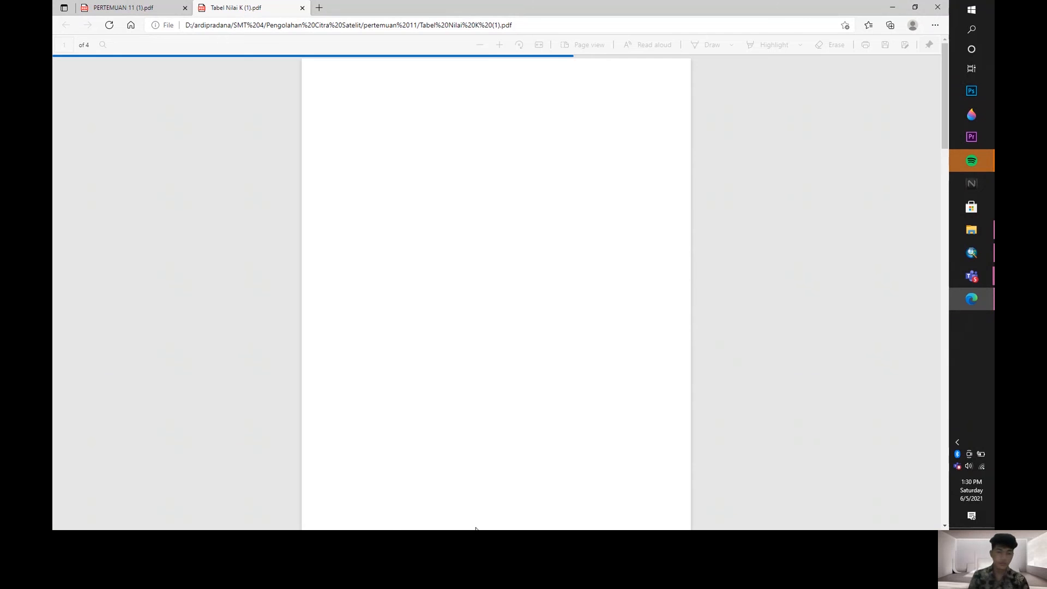
pyautogui.click(149, 8)
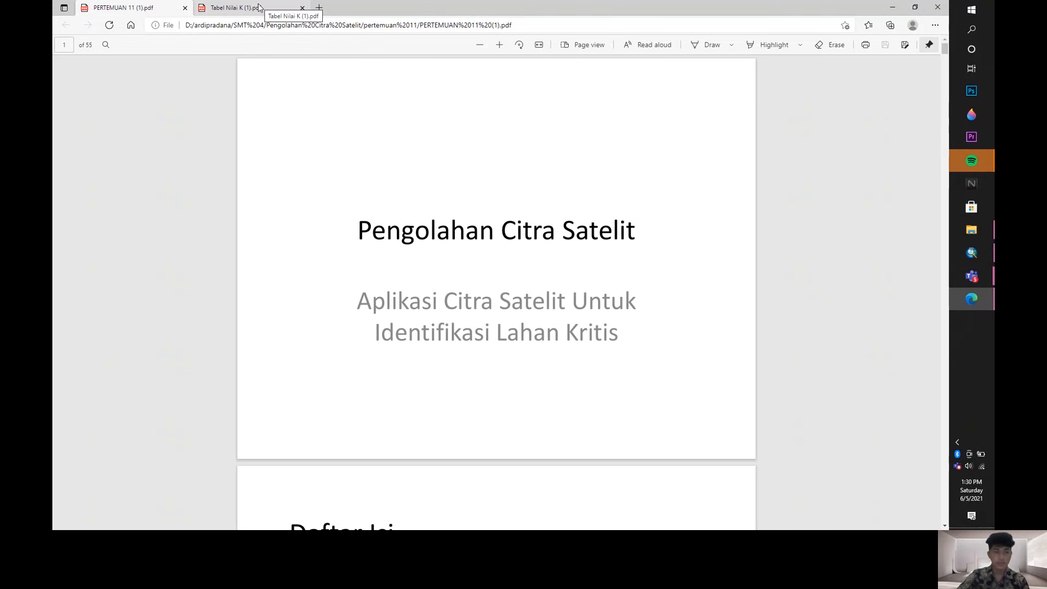
pyautogui.click(260, 7)
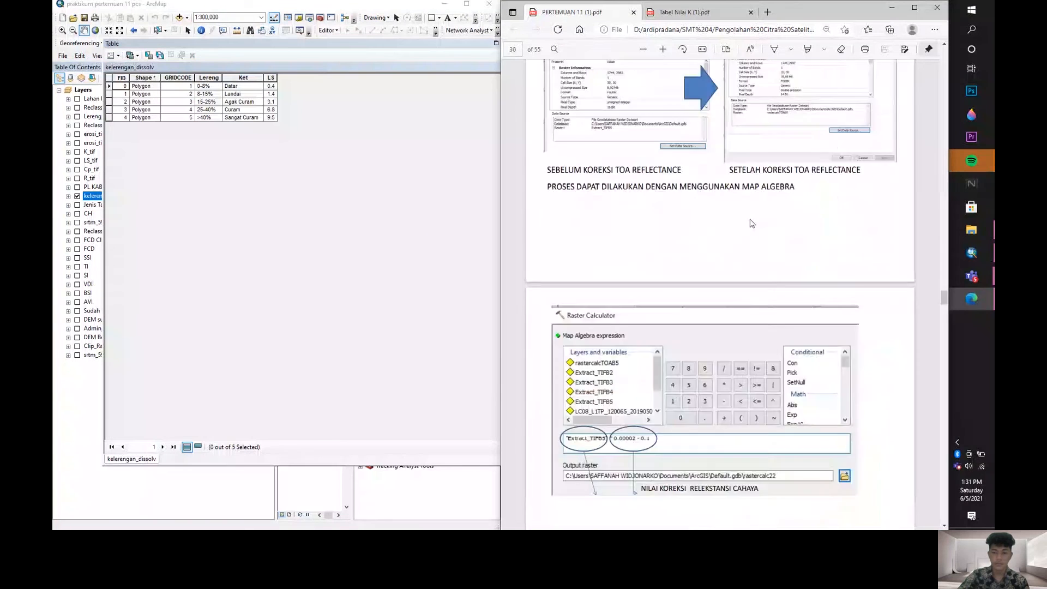
# - Find the land erosion formula and the LS value table in the PERTEMUAN 11 PDF to compare with the kelerengan_dissolv attribute table
pyautogui.scroll(-15, 750, 217)
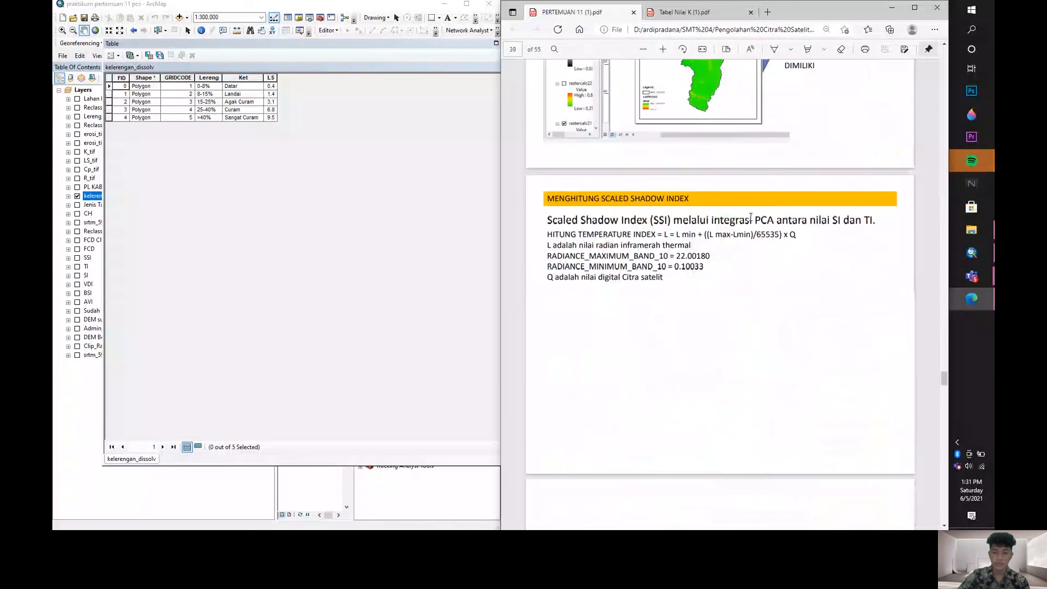
pyautogui.scroll(-15, 750, 217)
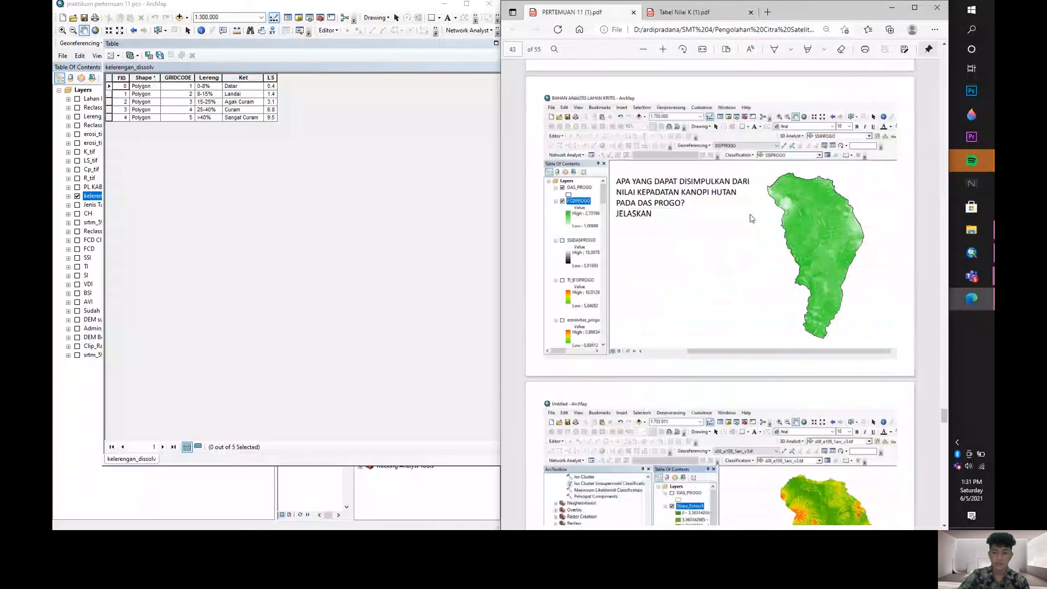
pyautogui.scroll(-3, 750, 217)
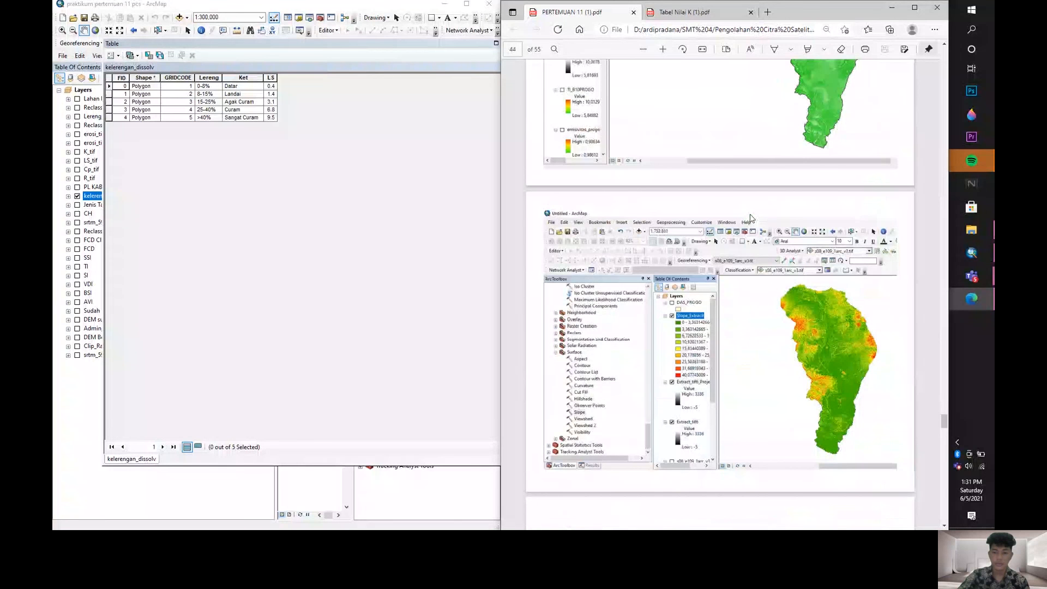
pyautogui.scroll(-4, 750, 217)
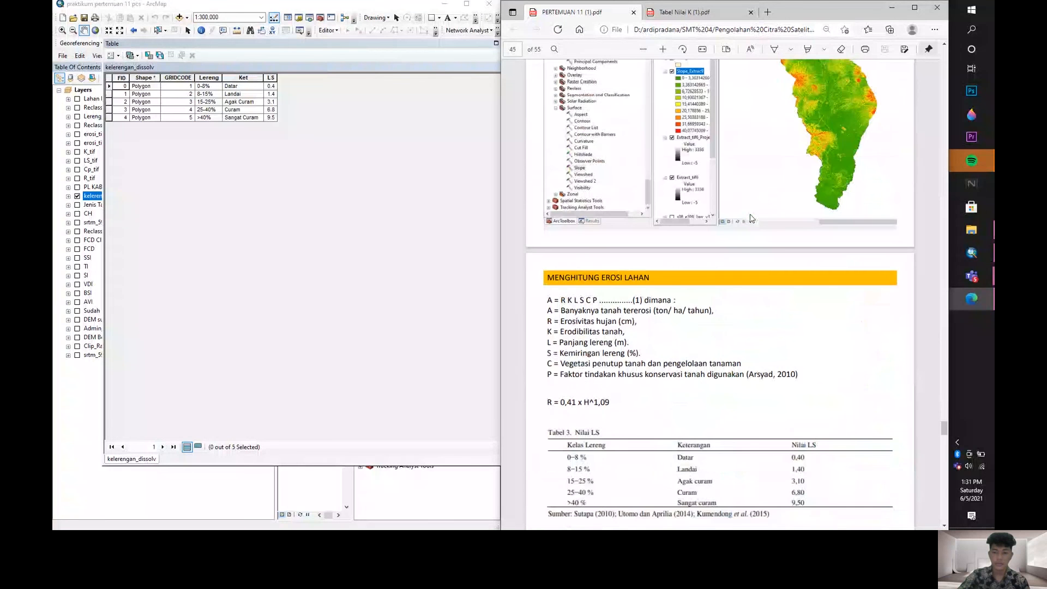
pyautogui.scroll(-4, 750, 217)
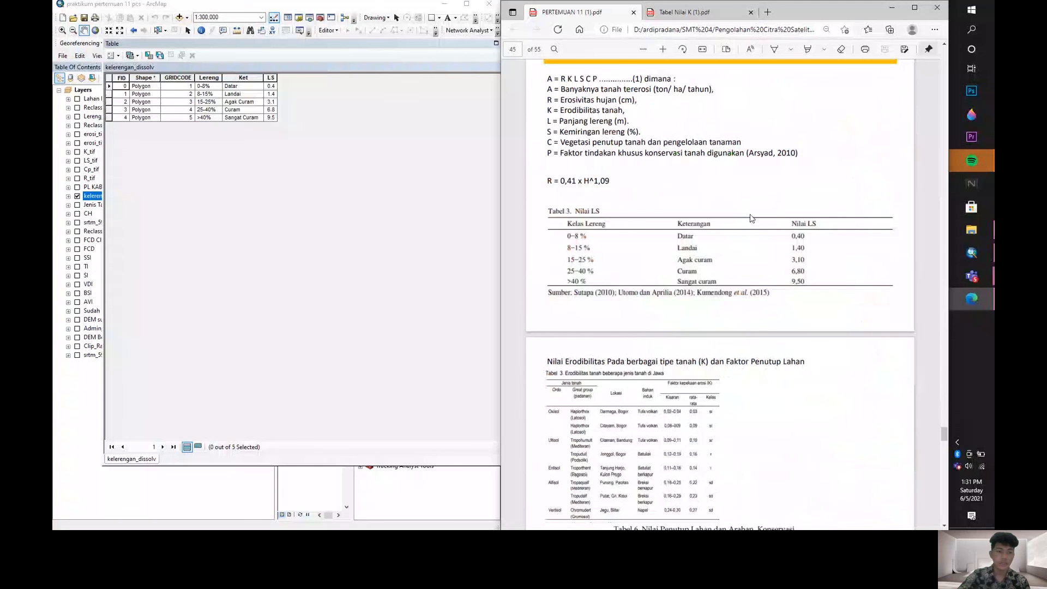
pyautogui.scroll(-1, 751, 214)
pyautogui.moveTo(420, 46); pyautogui.dragTo(394, 55)
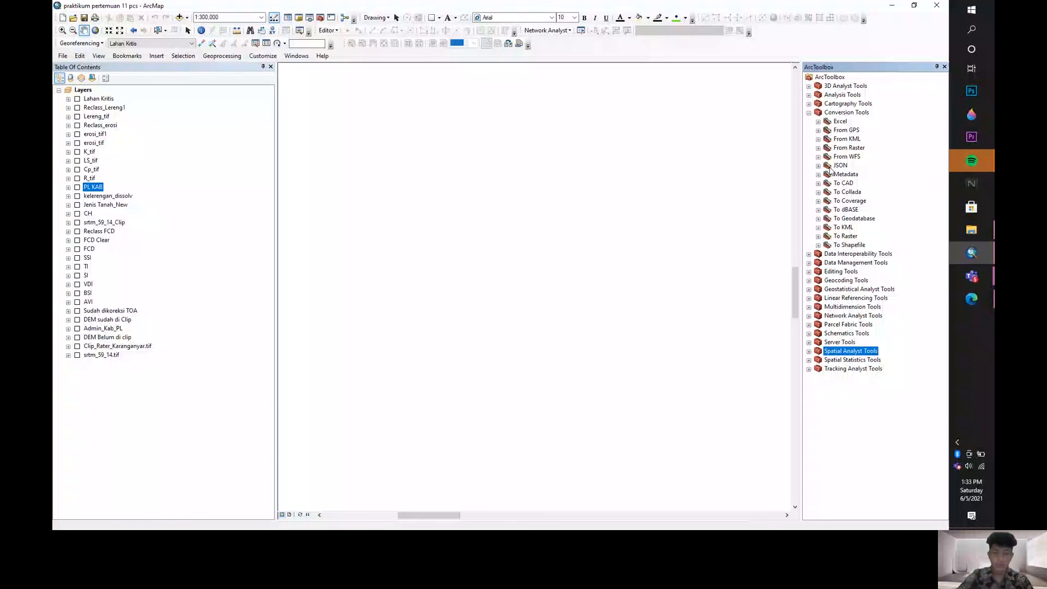
# - Open the Polygon to Raster conversion tool, choose CH as the input features, and look through its value fields
pyautogui.click(818, 236)
pyautogui.doubleClick(865, 306)
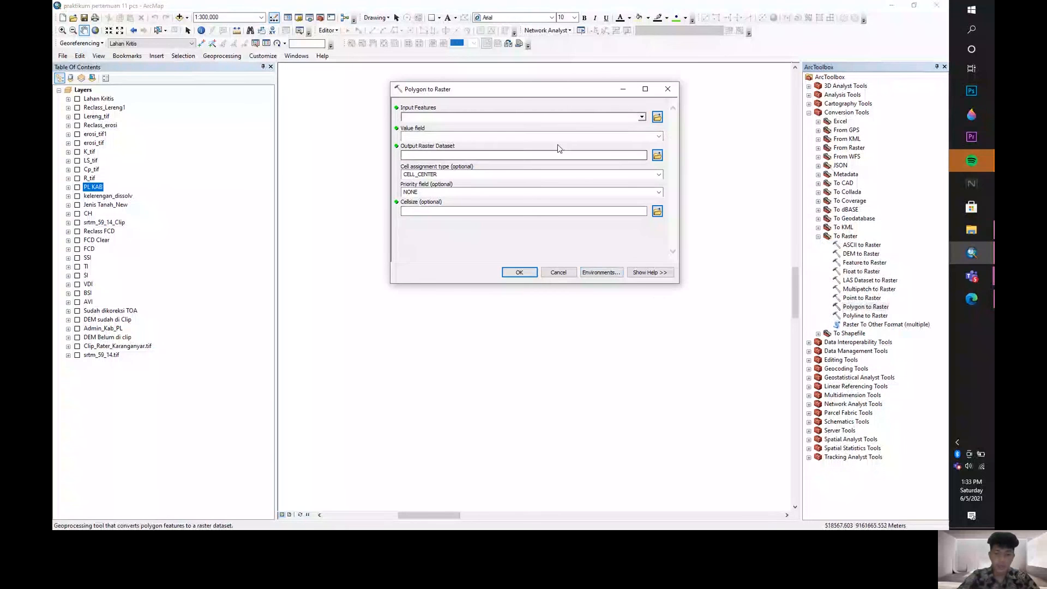
pyautogui.click(642, 117)
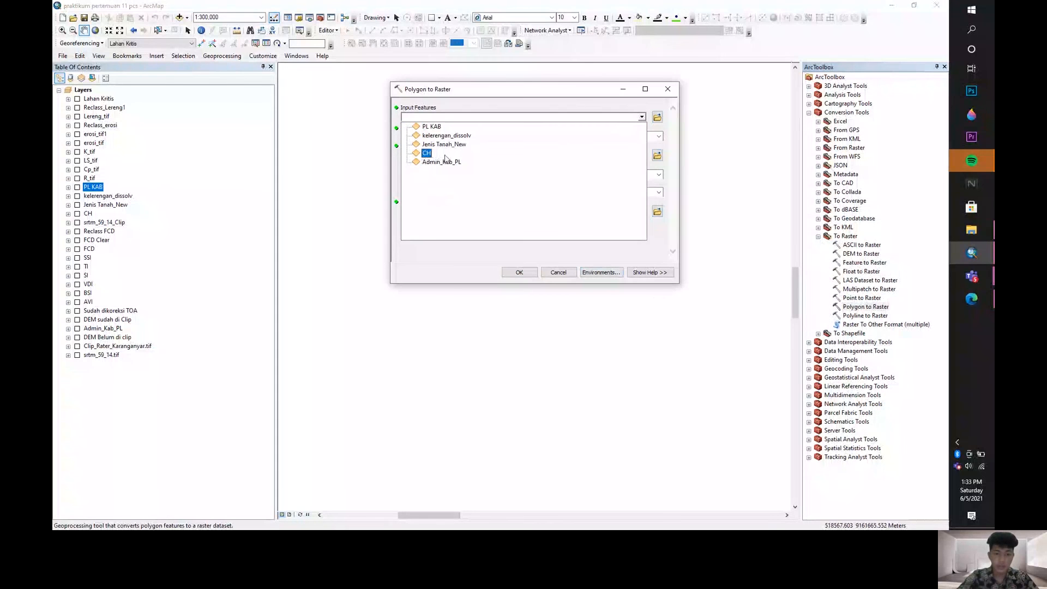
pyautogui.click(503, 148)
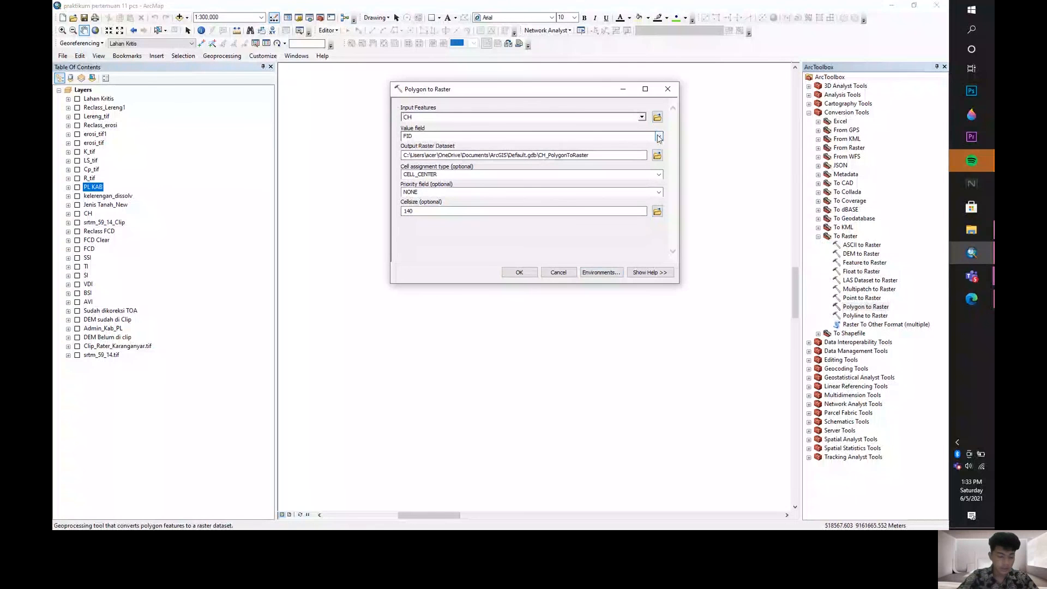
pyautogui.click(659, 136)
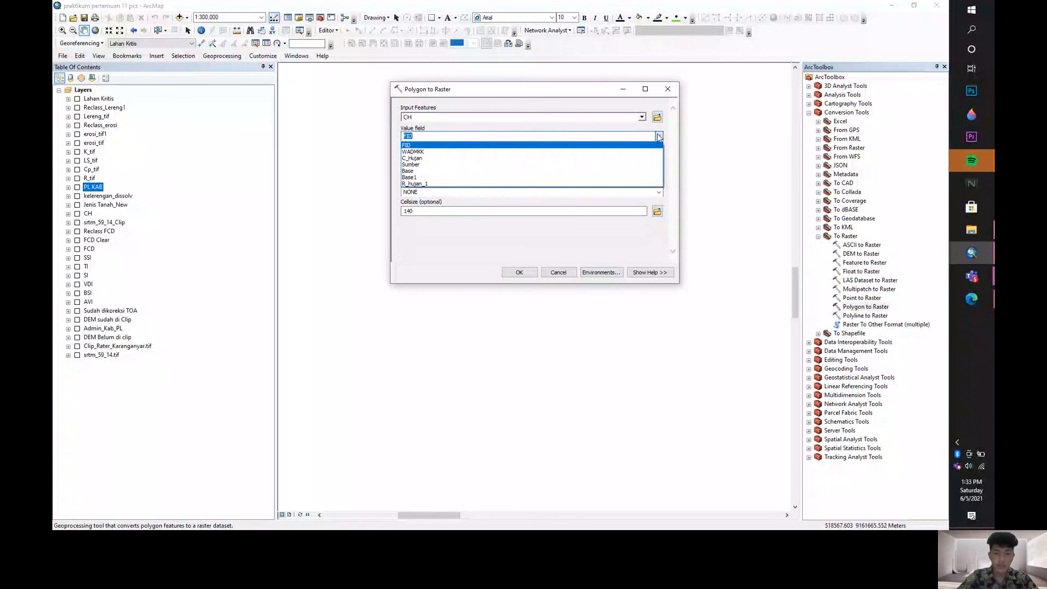
pyautogui.click(547, 192)
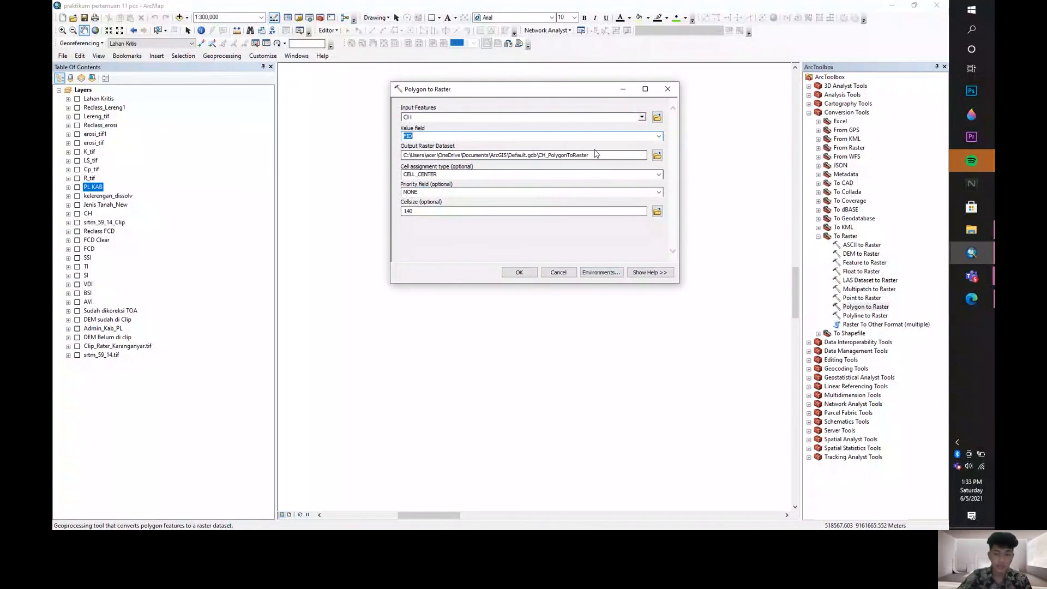
# - Name the output raster R in Default.gdb, choose R_hujan_1 as the value field, and cancel the conversion
pyautogui.click(591, 155)
pyautogui.press('BackSpace')
pyautogui.press('BackSpace')
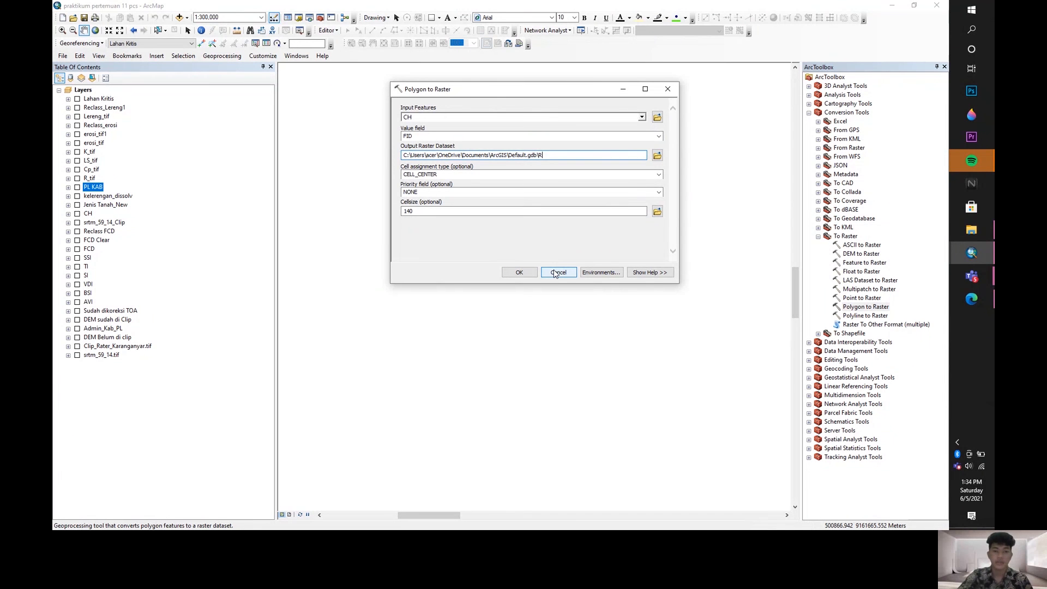
pyautogui.click(658, 135)
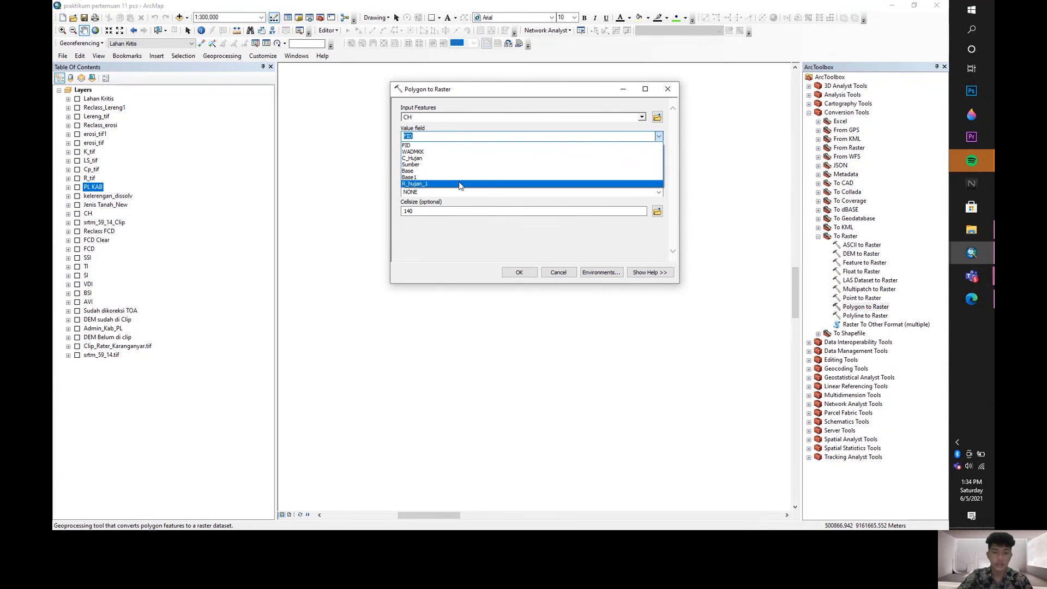
pyautogui.click(420, 184)
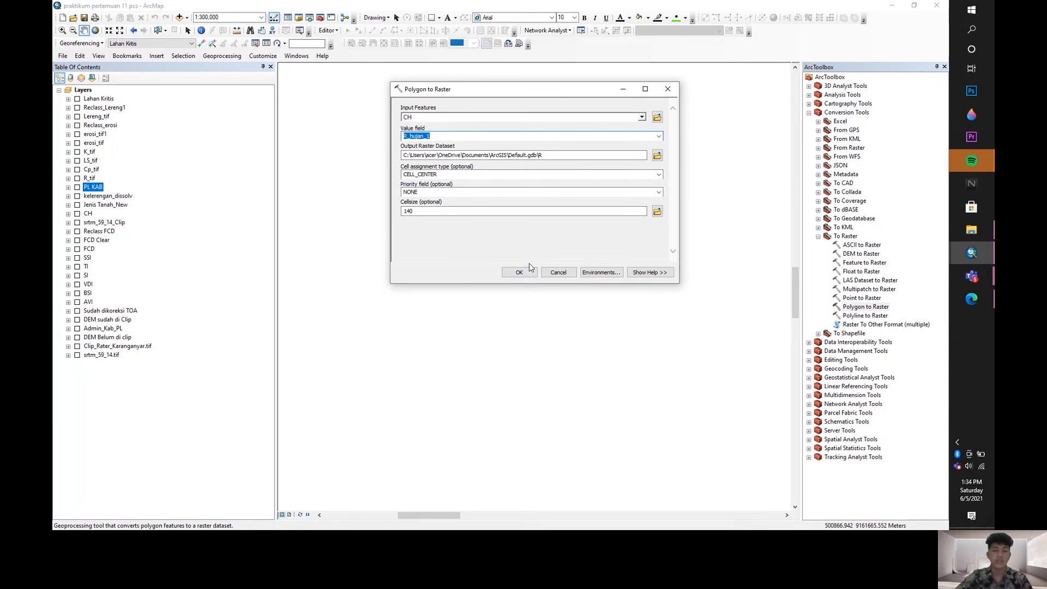
pyautogui.click(557, 272)
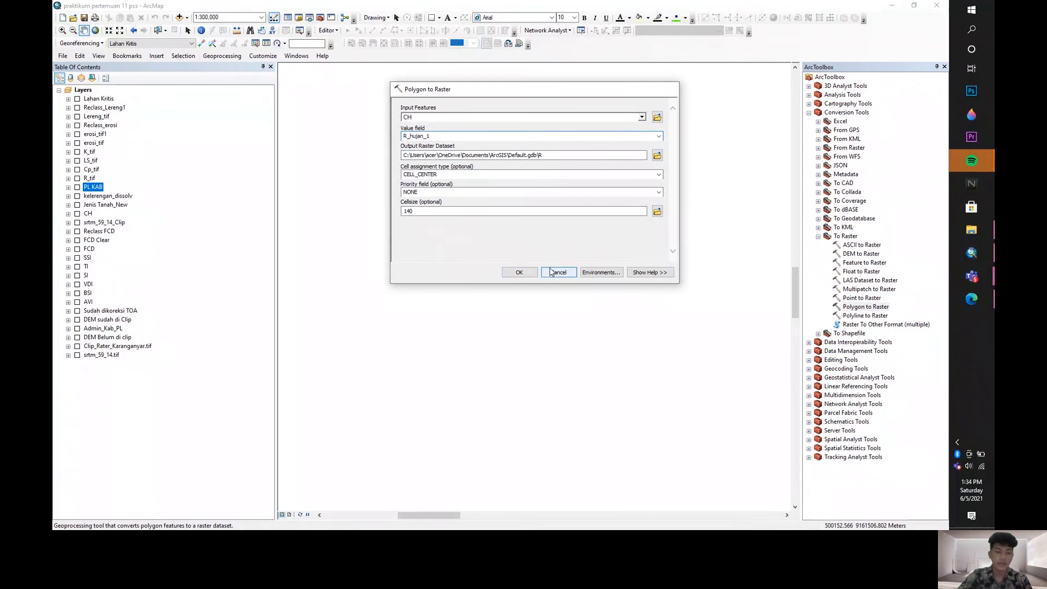
# - Show the R_tif raster and the kelerengan_dissolv layer on the map
pyautogui.click(77, 178)
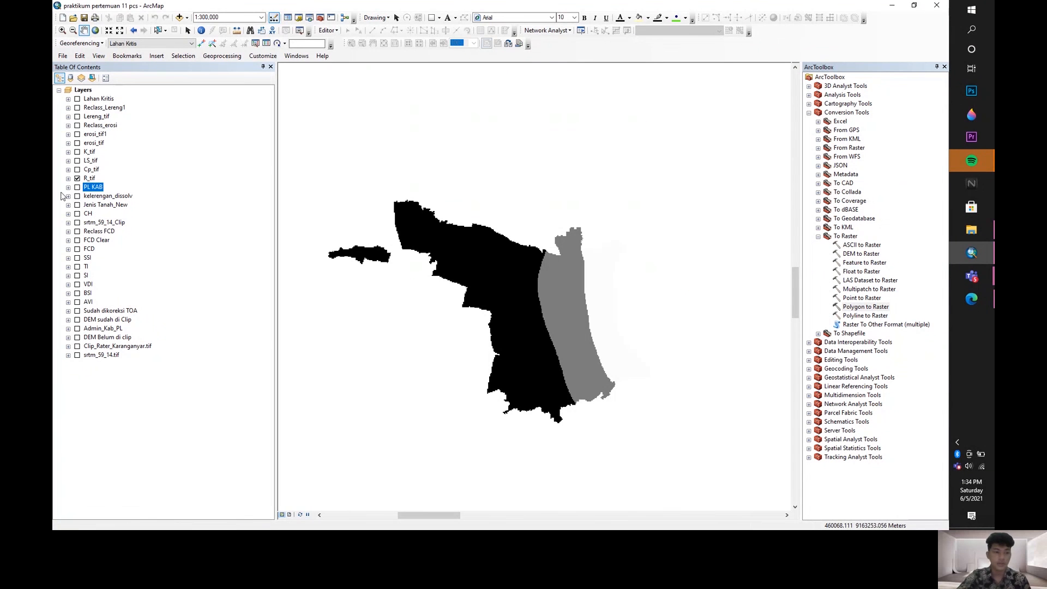
pyautogui.click(77, 196)
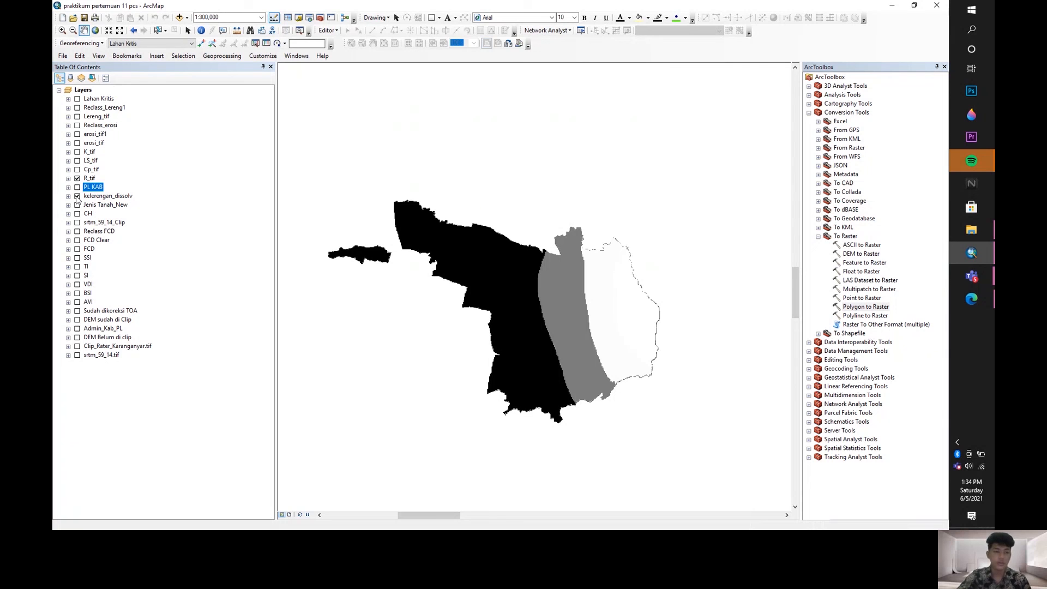
# - Hide the kelerengan_dissolv layer so only the R_tif raster is displayed on the map
pyautogui.click(77, 196)
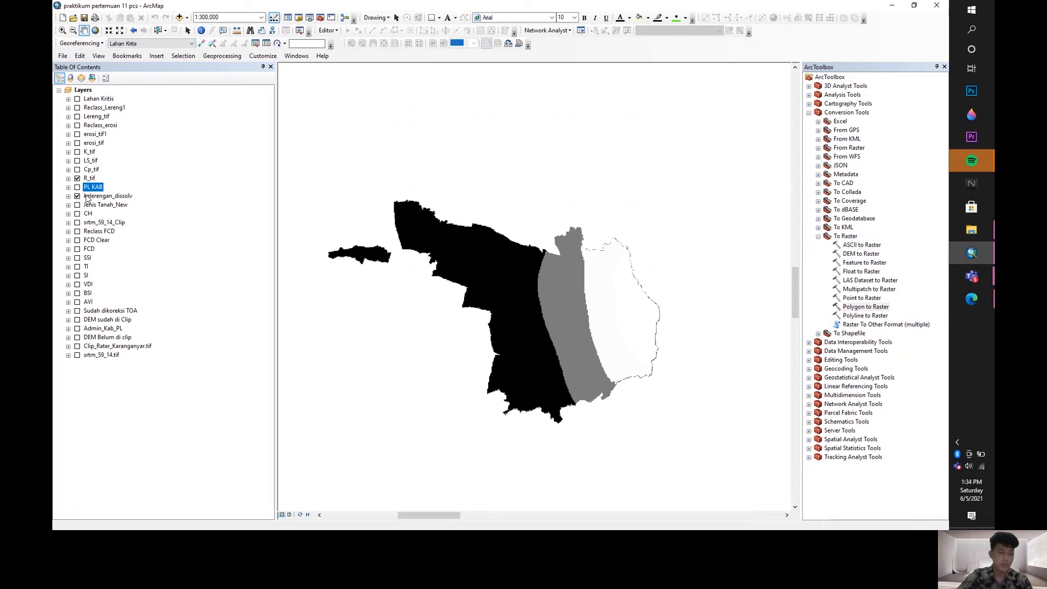
pyautogui.click(77, 196)
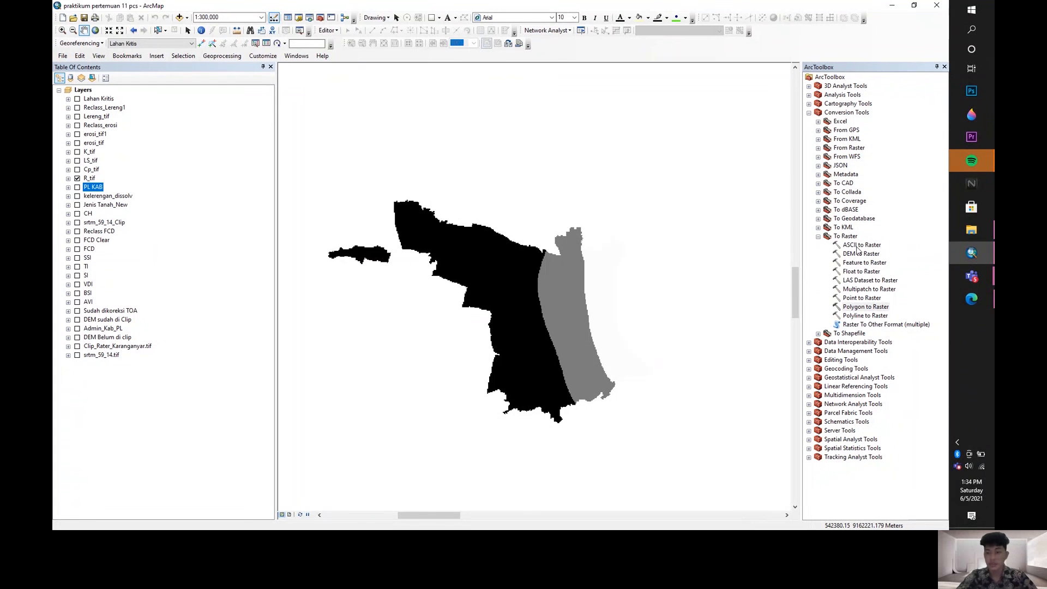
# - Open the Polygon to Raster conversion with PL KAB as the input features and Cp as the value field
pyautogui.doubleClick(863, 307)
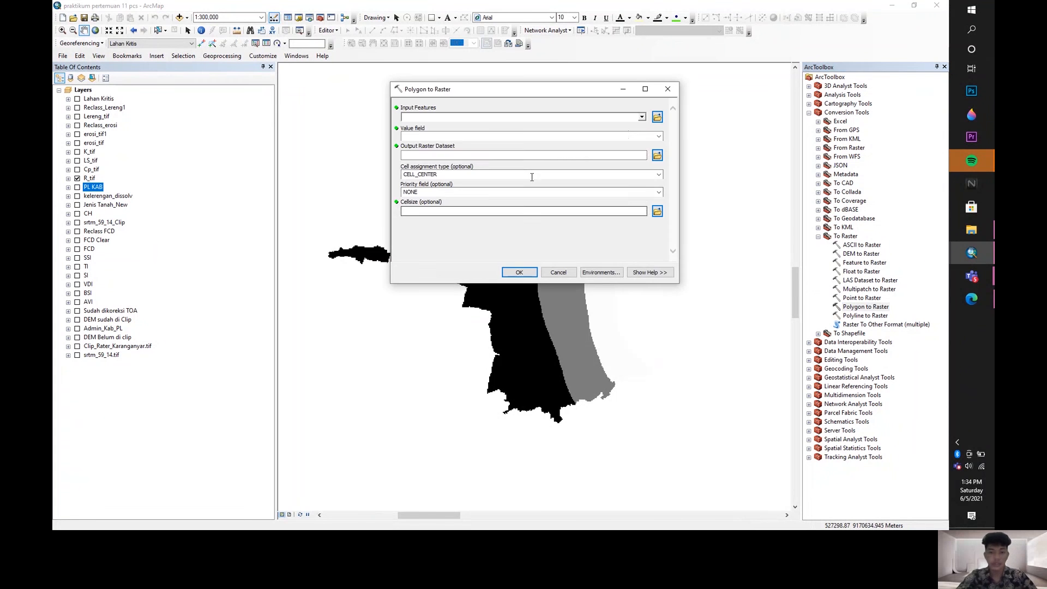
pyautogui.click(642, 118)
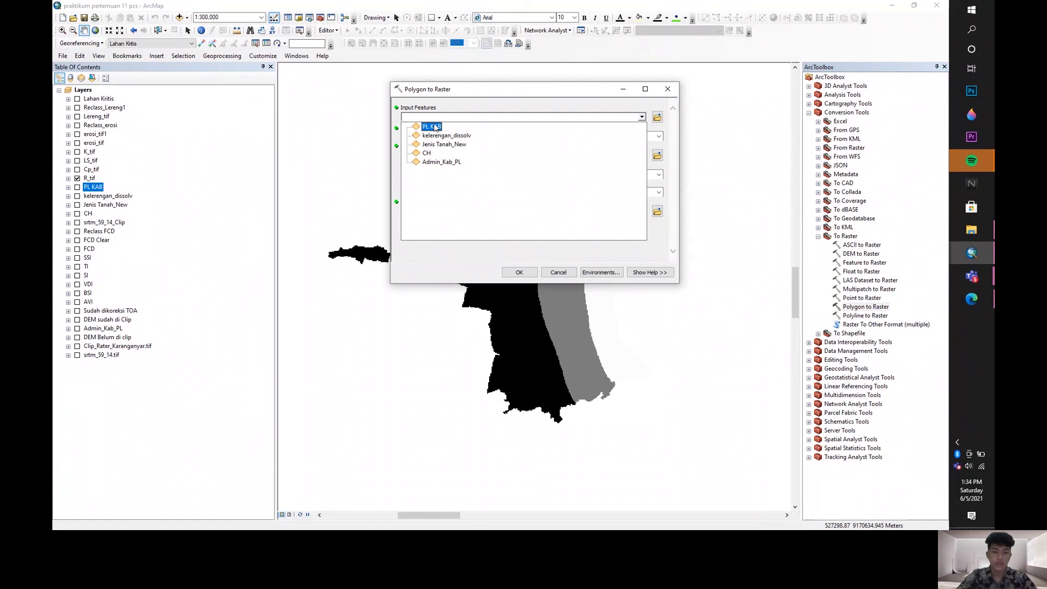
pyautogui.click(435, 126)
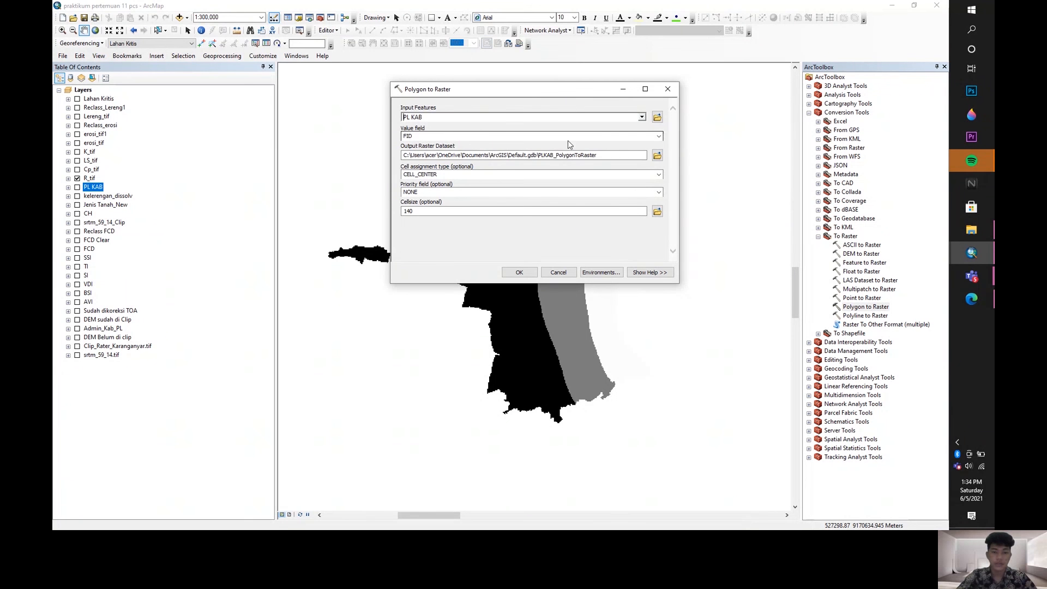
pyautogui.click(658, 136)
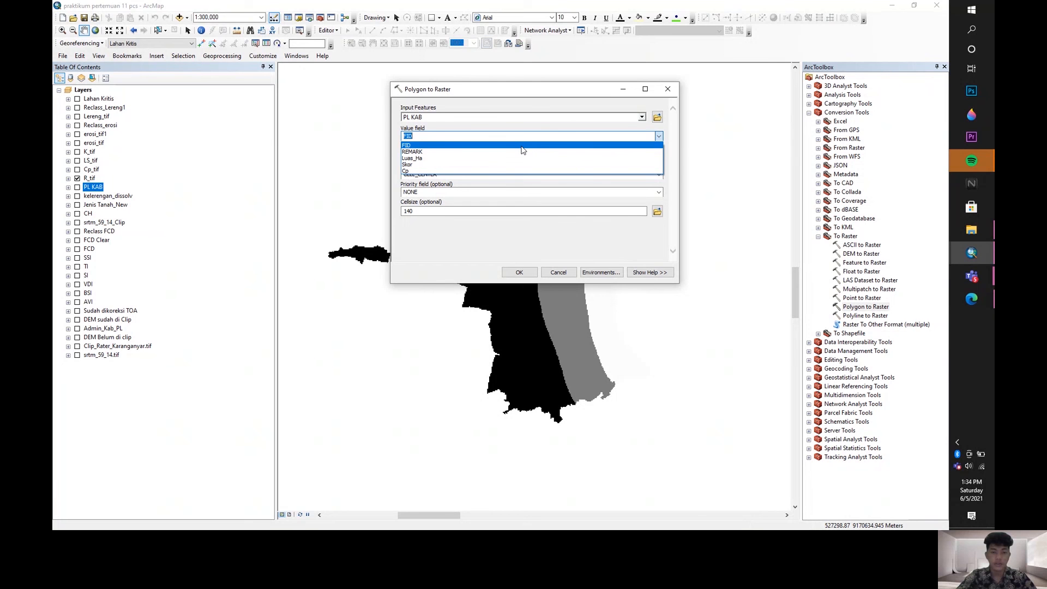
pyautogui.click(505, 180)
pyautogui.click(658, 135)
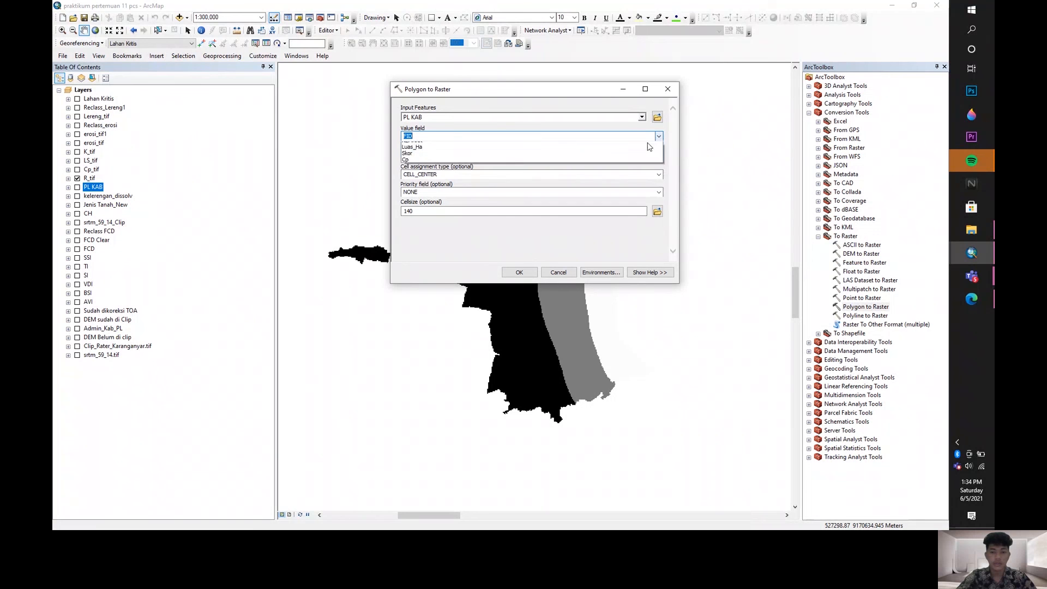
pyautogui.click(480, 171)
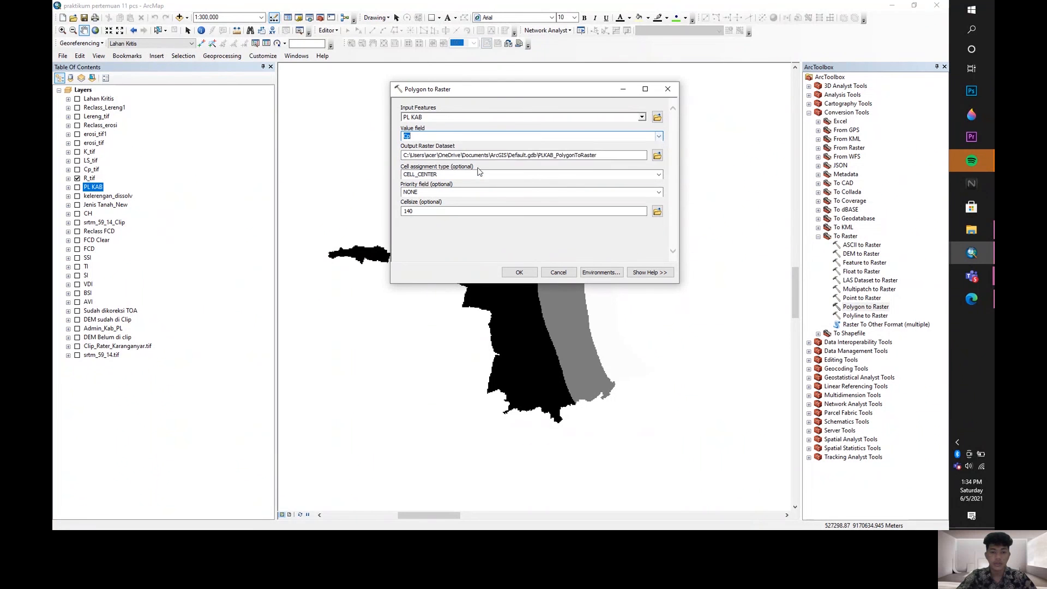
# - Name the output raster CP in Default.gdb and cancel the PL KAB conversion
pyautogui.click(612, 158)
pyautogui.press('BackSpace')
pyautogui.press('BackSpace')
pyautogui.press('BackSpace')
pyautogui.press('BackSpace')
pyautogui.press('BackSpace')
pyautogui.press('BackSpace')
pyautogui.press('BackSpace')
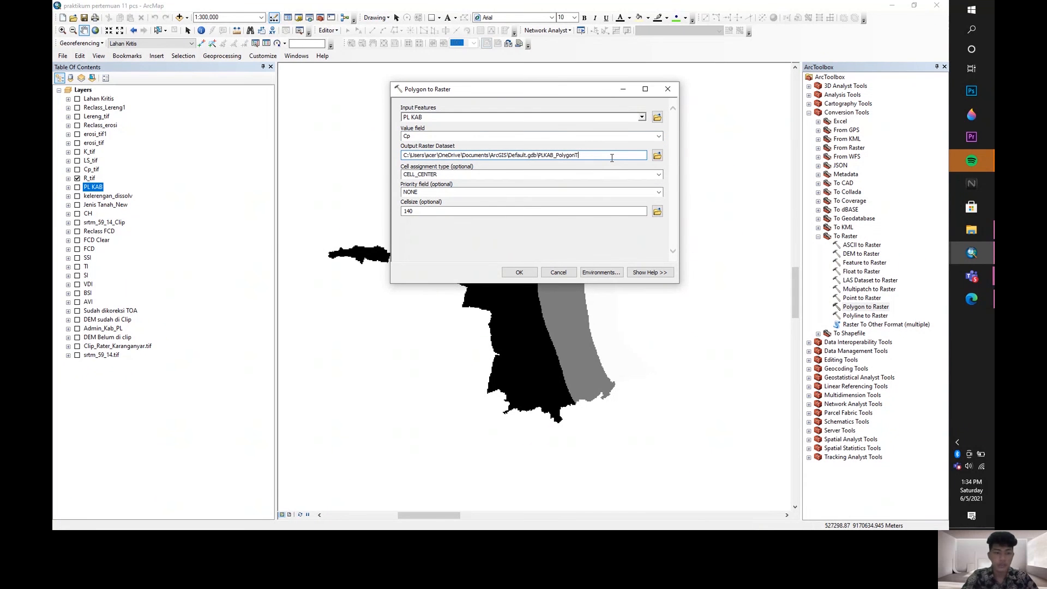
pyautogui.press('BackSpace')
pyautogui.press('BackSpace')
pyautogui.press('BackSpace')
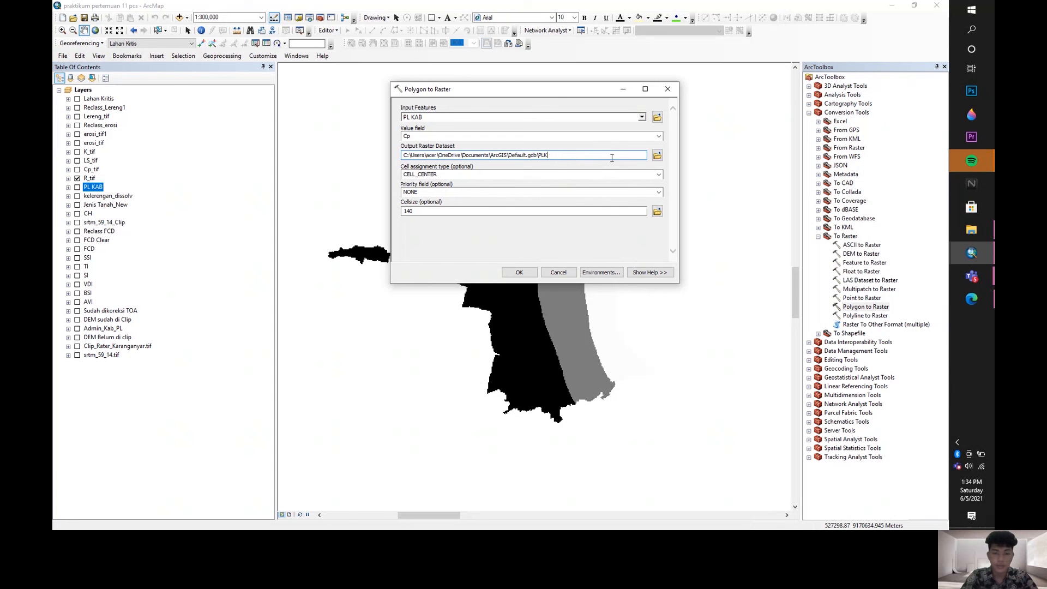
pyautogui.write('CP')
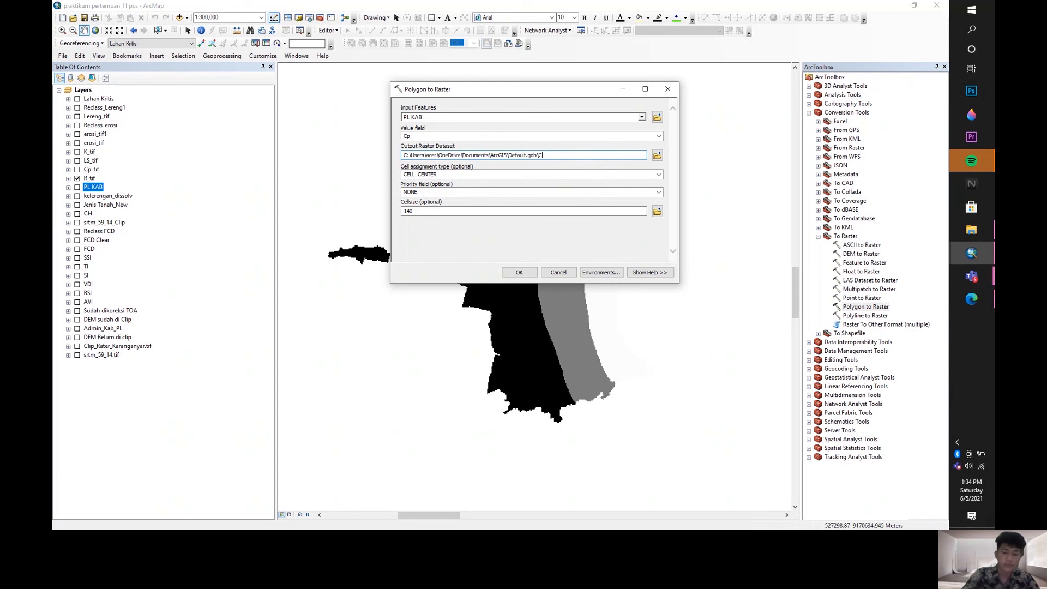
pyautogui.click(533, 274)
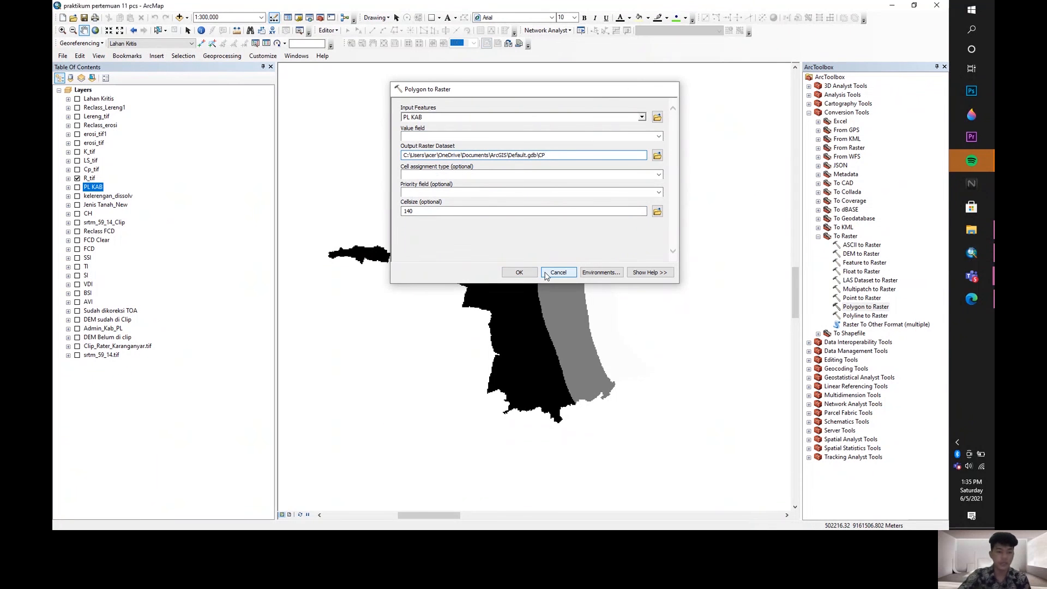
# - Show the Cp_tif raster on the map and hide R_tif
pyautogui.click(76, 169)
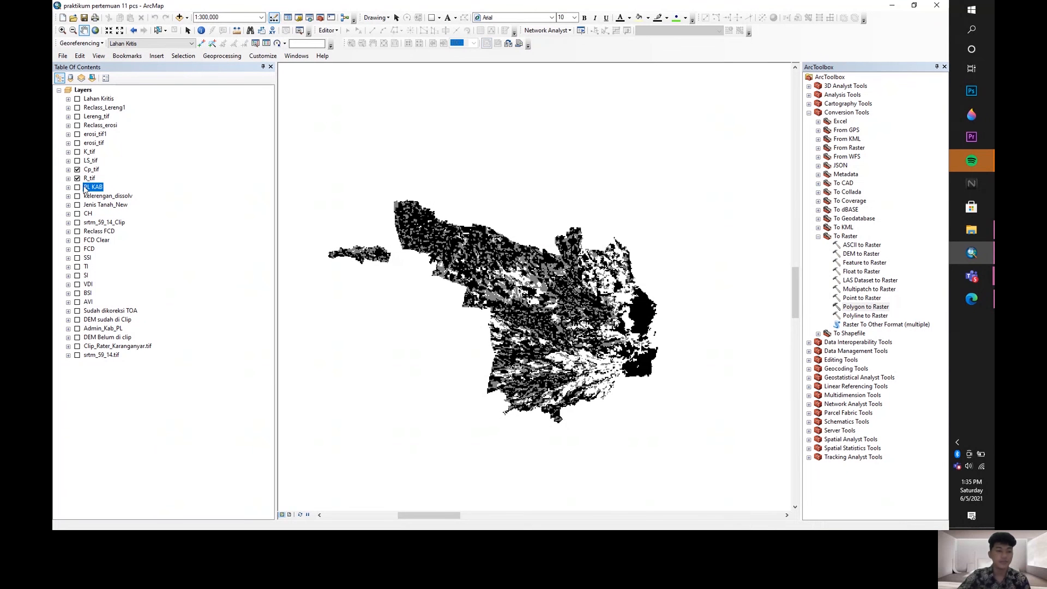
pyautogui.keyDown('ctrl'); pyautogui.click(83, 180); pyautogui.keyUp('ctrl')
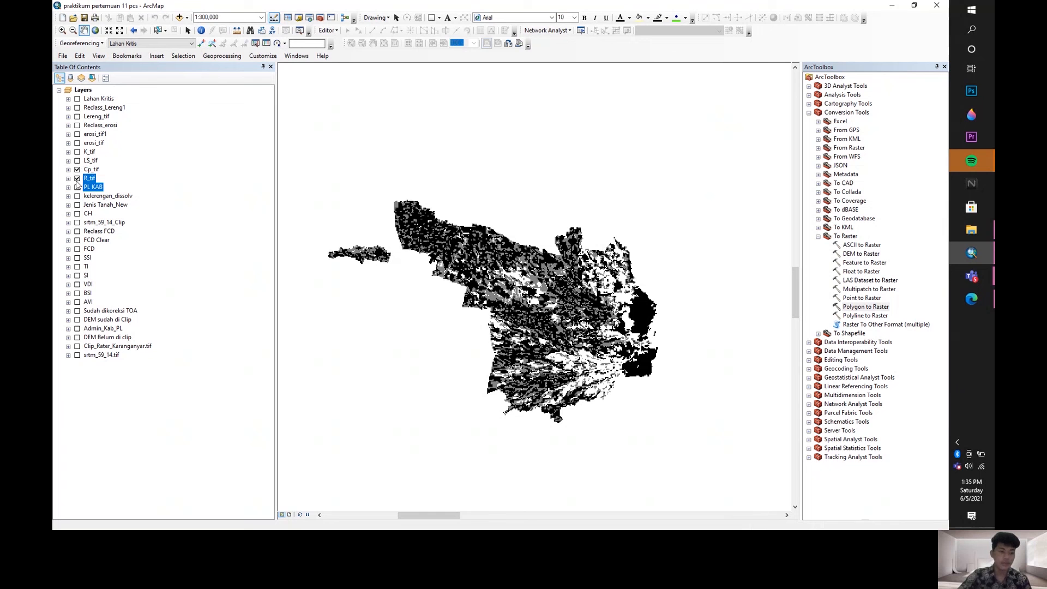
pyautogui.click(77, 179)
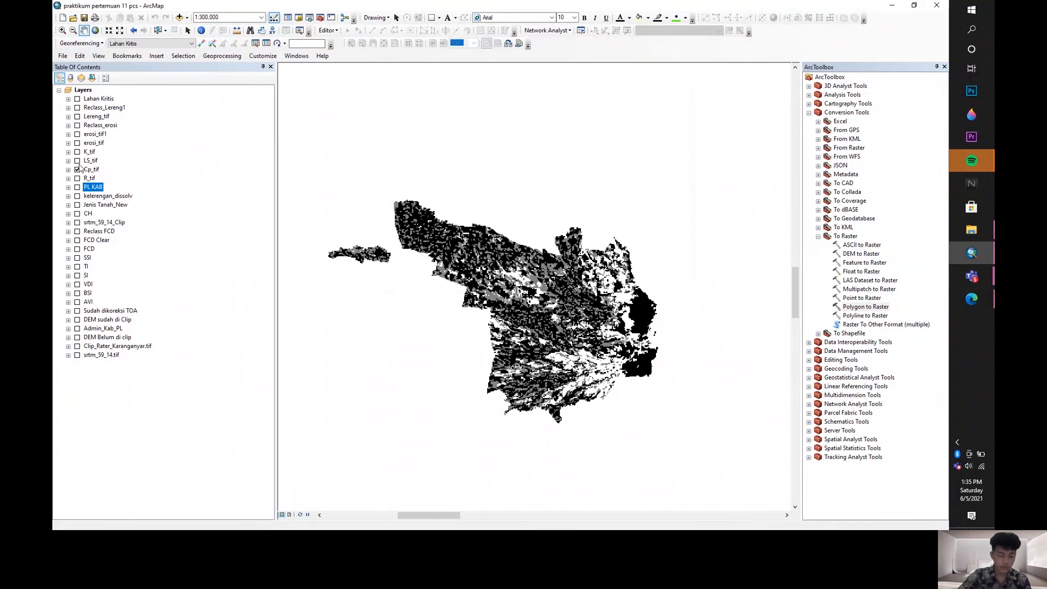
# - Open the Polygon to Raster conversion with kelerengan_dissolv as the input features and LS as the value field
pyautogui.doubleClick(866, 307)
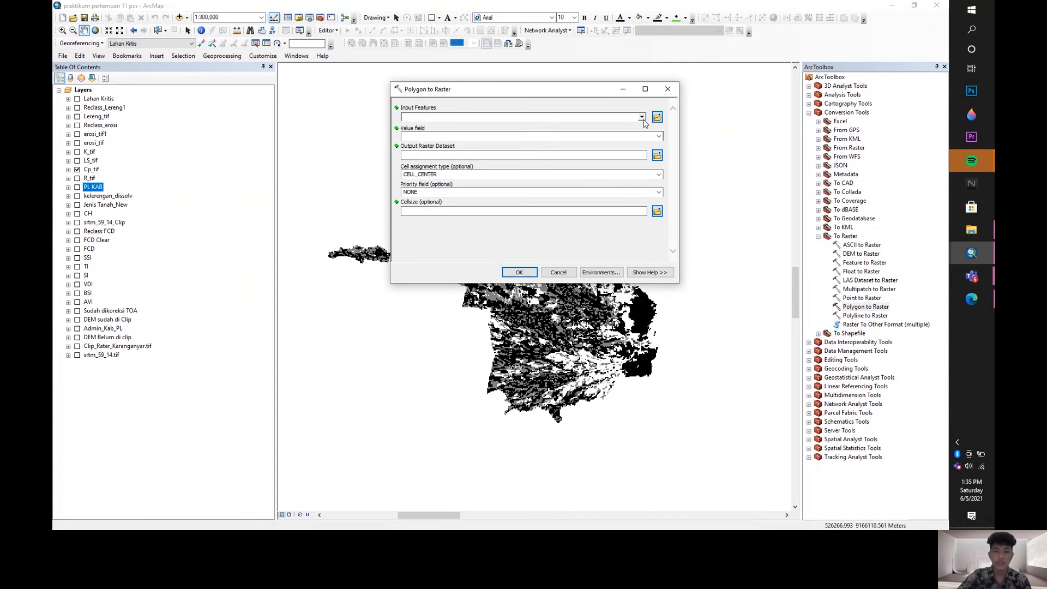
pyautogui.click(641, 117)
pyautogui.click(473, 136)
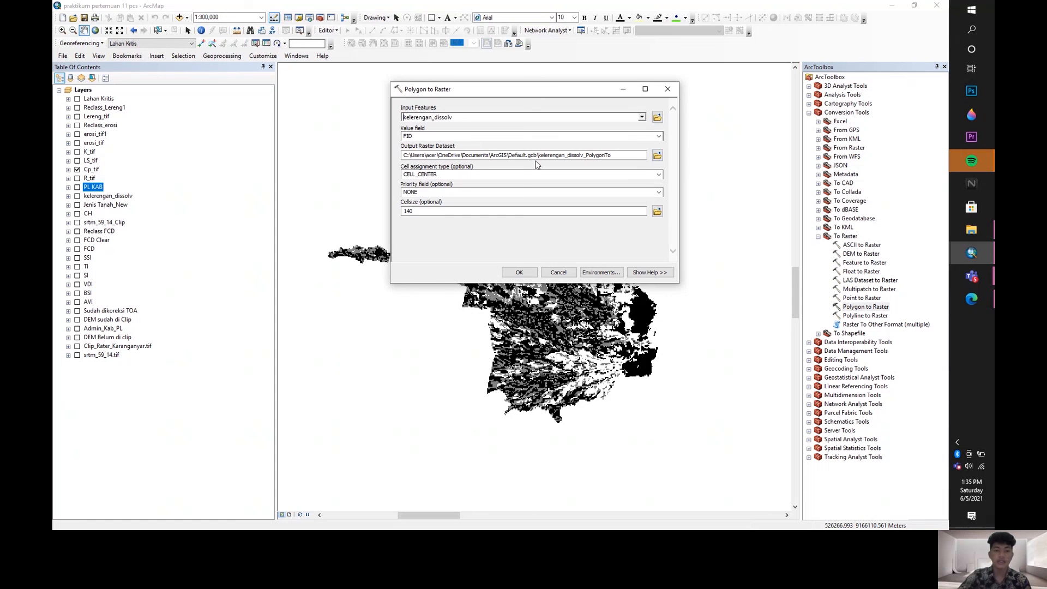
pyautogui.click(658, 137)
pyautogui.click(536, 171)
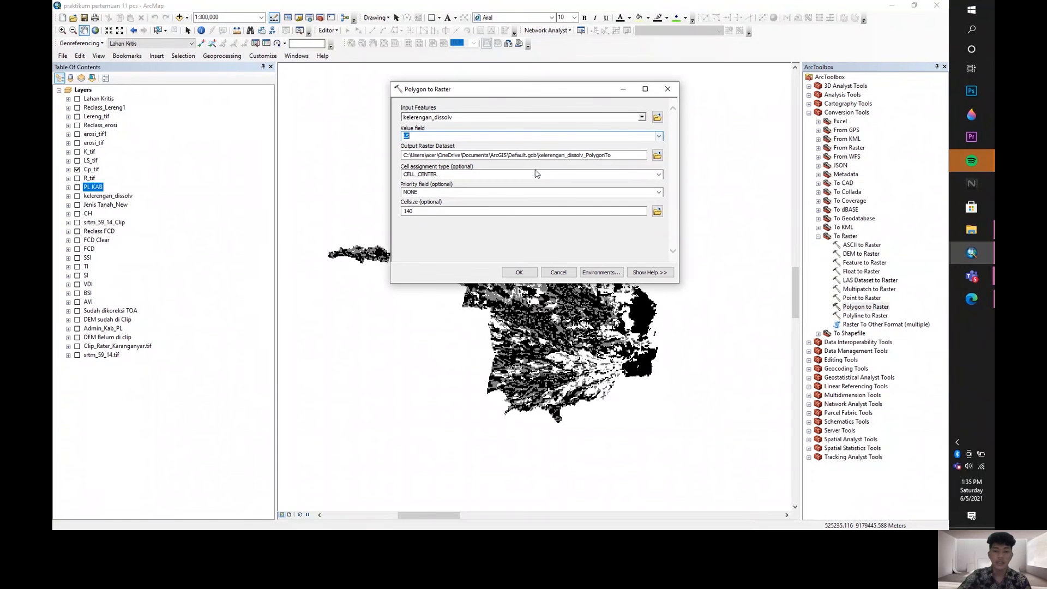
# - Name the output raster LS in Default.gdb and cancel the kelerengan_dissolv conversion
pyautogui.click(612, 155)
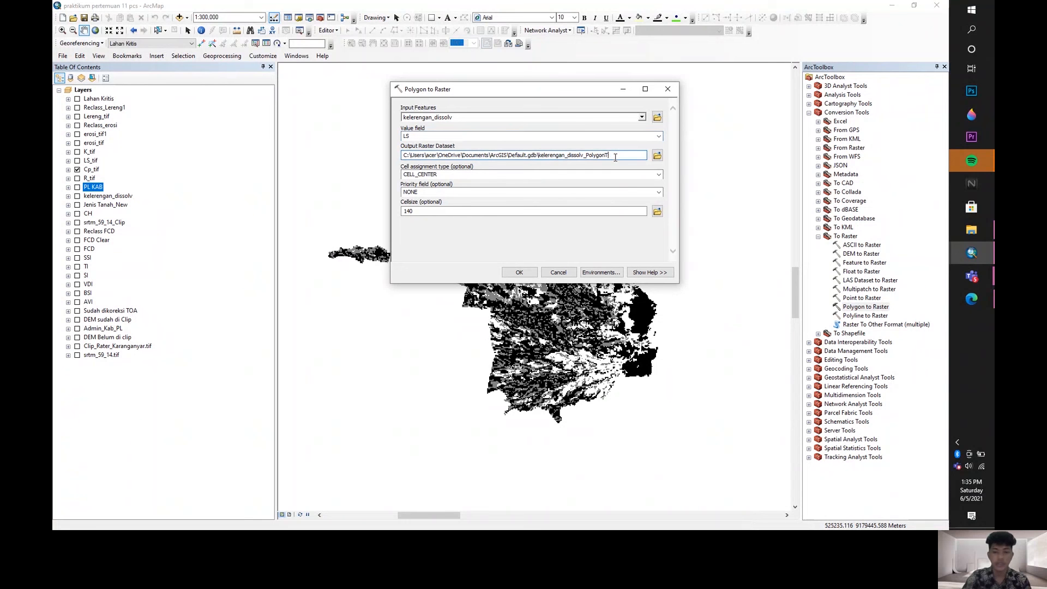
pyautogui.press('BackSpace')
pyautogui.press('BackSpace')
pyautogui.press('BackSpace')
pyautogui.press('BackSpace')
pyautogui.press('BackSpace')
pyautogui.press('BackSpace')
pyautogui.press('BackSpace')
pyautogui.press('BackSpace')
pyautogui.press('BackSpace')
pyautogui.press('BackSpace')
pyautogui.press('BackSpace')
pyautogui.press('BackSpace')
pyautogui.press('BackSpace')
pyautogui.press('BackSpace')
pyautogui.press('BackSpace')
pyautogui.press('BackSpace')
pyautogui.press('BackSpace')
pyautogui.press('BackSpace')
pyautogui.press('BackSpace')
pyautogui.press('BackSpace')
pyautogui.press('BackSpace')
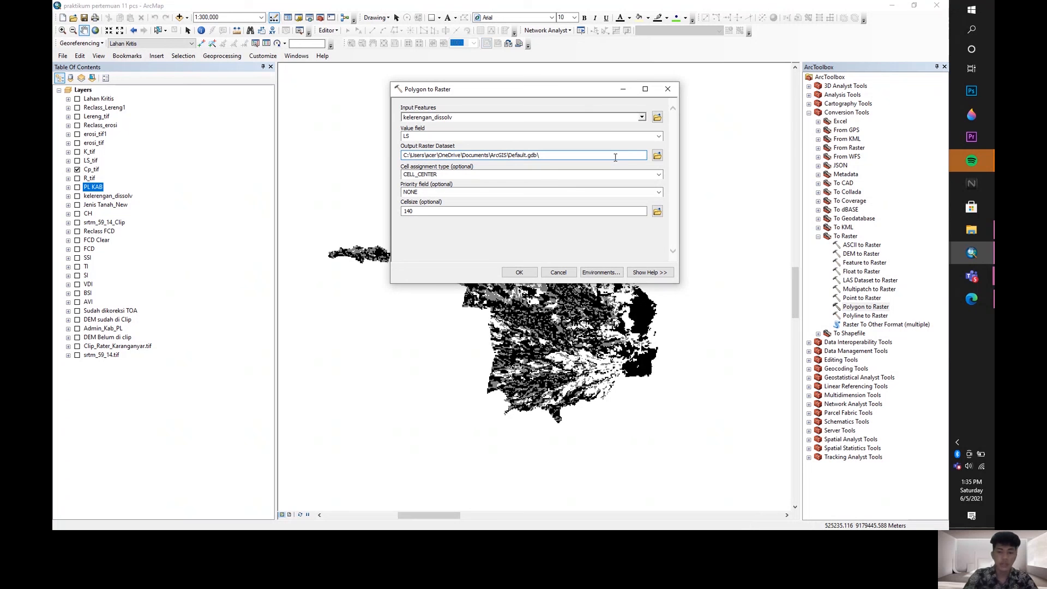
pyautogui.write('LS')
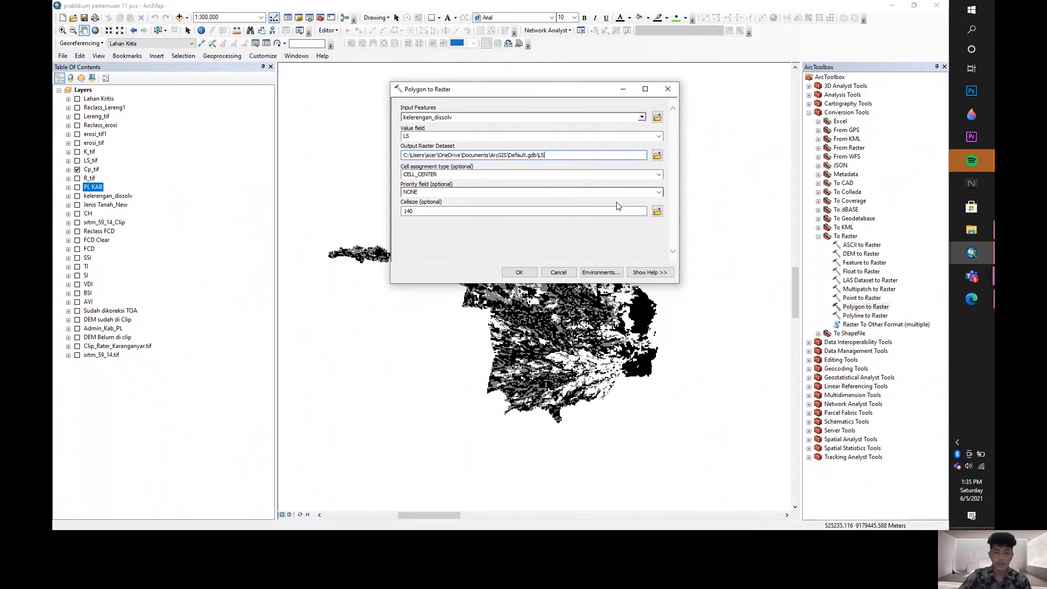
pyautogui.click(526, 272)
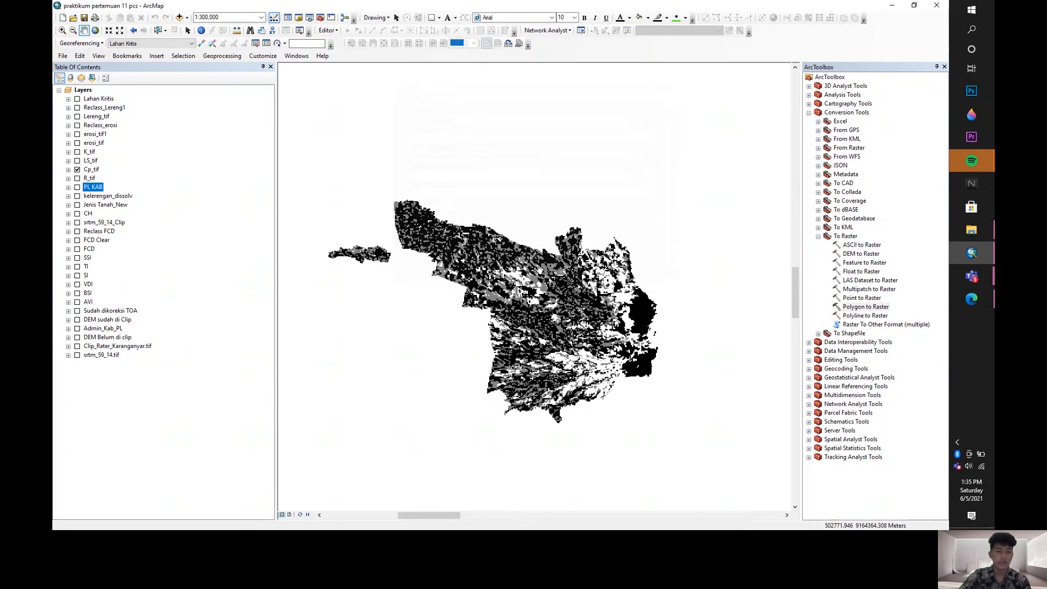
# - Show the LS_tif raster, check its legend value range, and hide Cp_tif
pyautogui.click(68, 161)
pyautogui.click(77, 161)
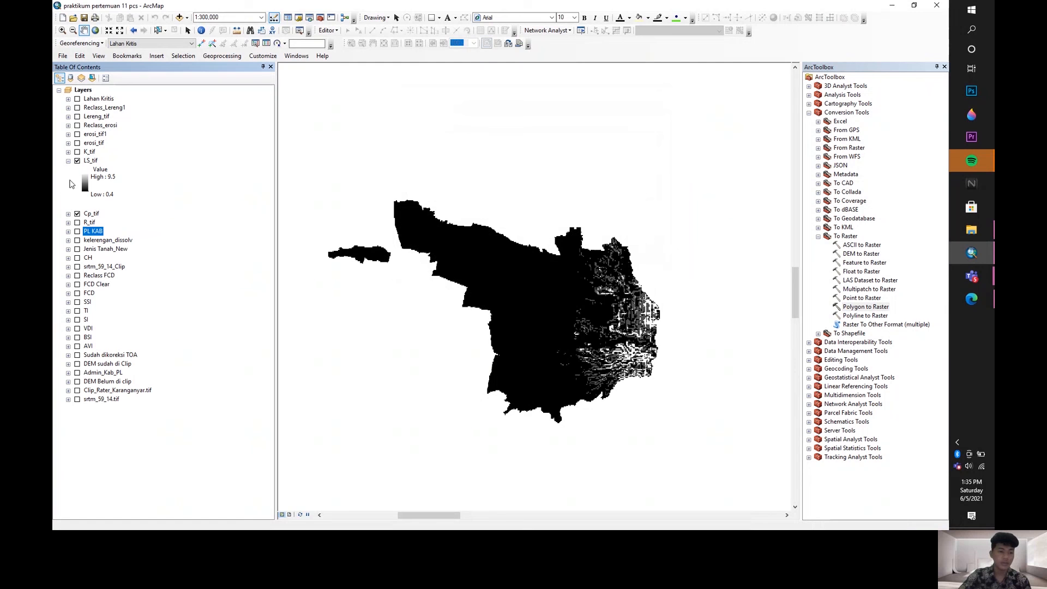
pyautogui.click(68, 162)
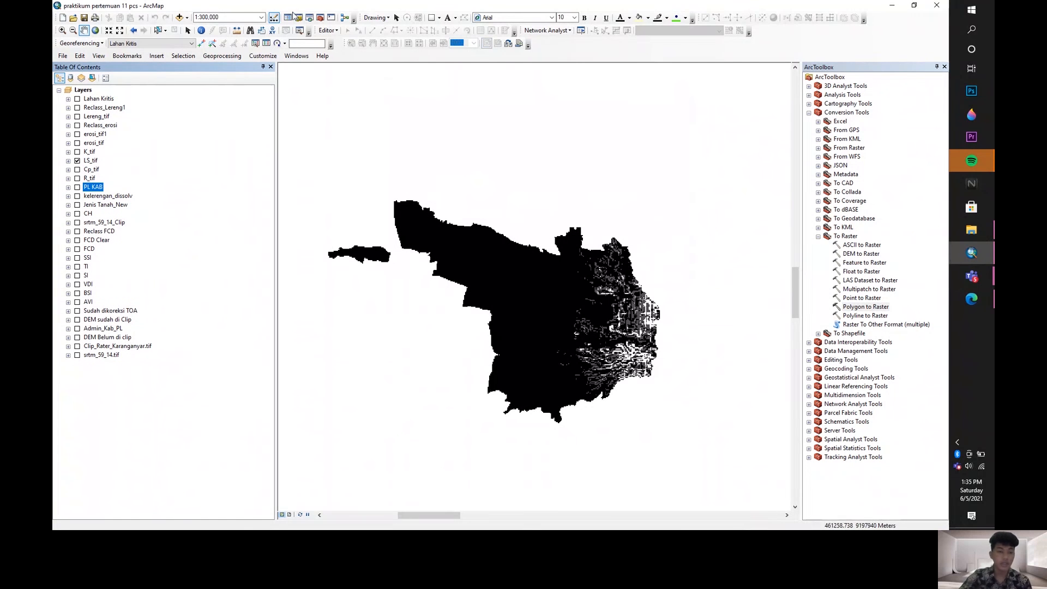
# - Open the Polygon to Raster conversion with Jenis Tanah_New as the input features and K as the value field
pyautogui.doubleClick(878, 308)
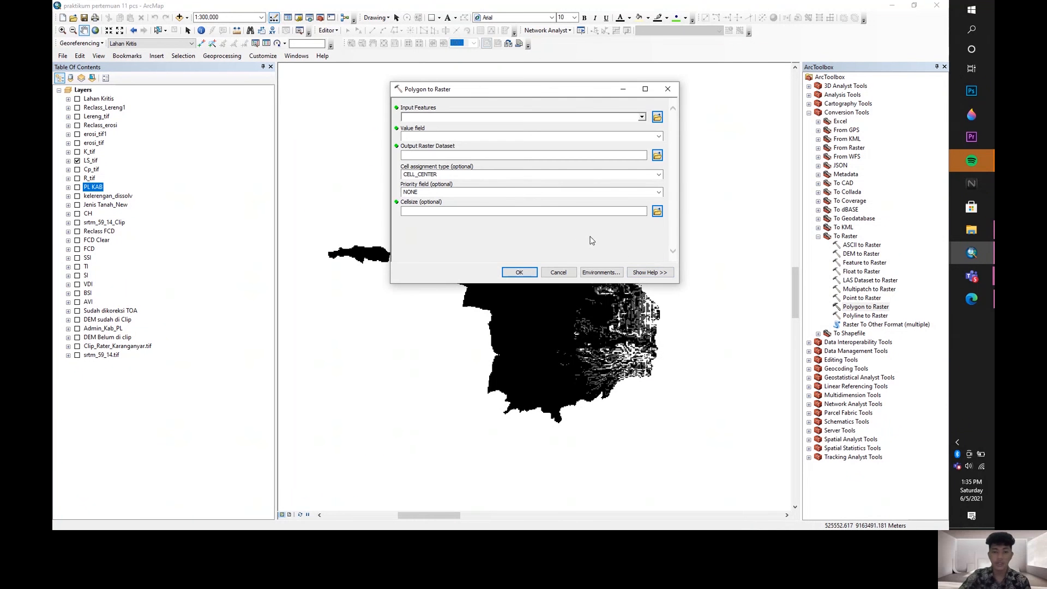
pyautogui.click(640, 118)
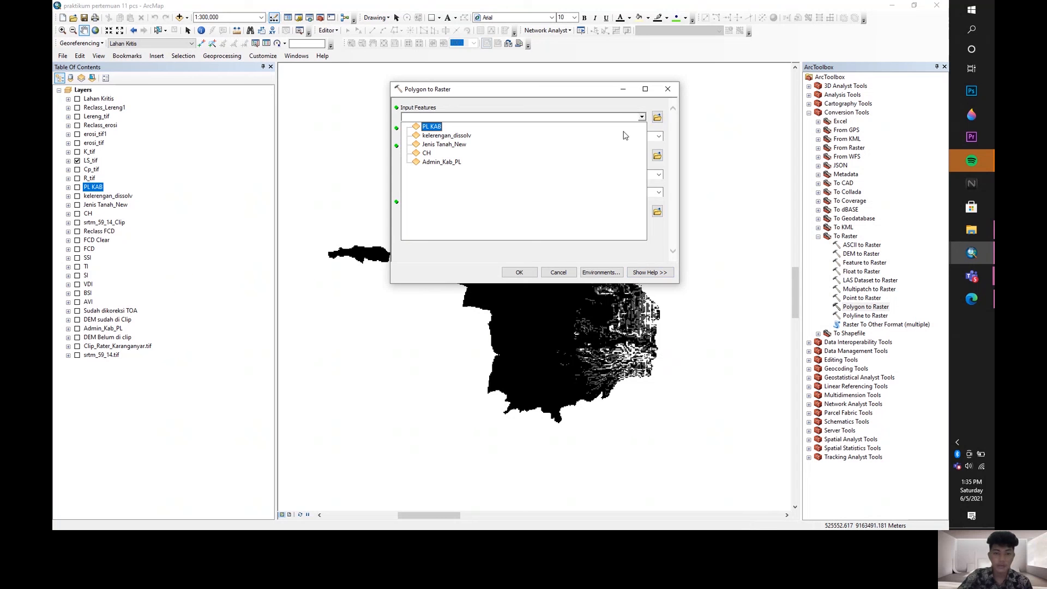
pyautogui.click(454, 145)
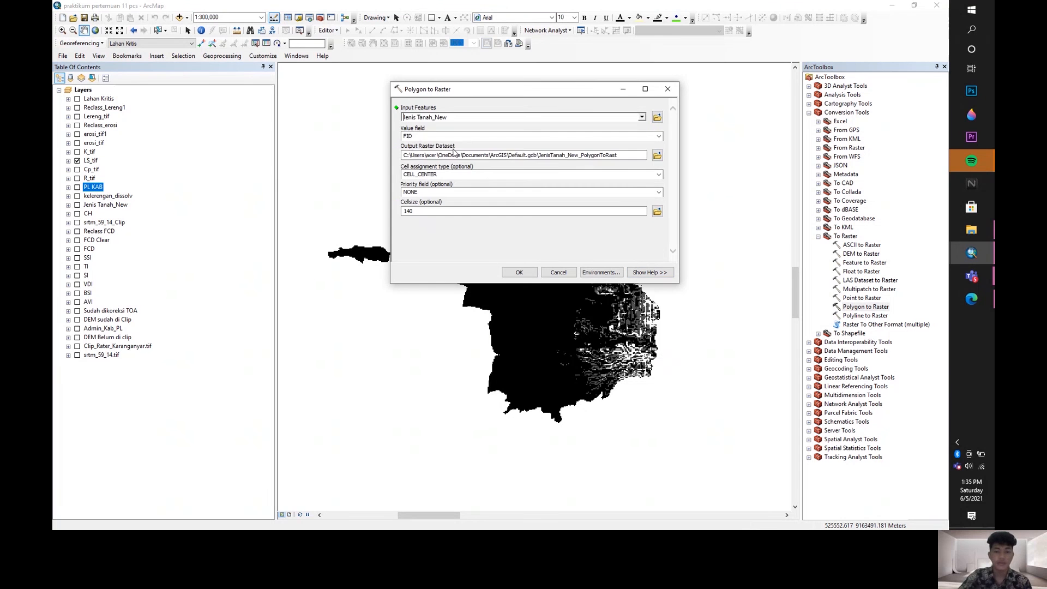
pyautogui.click(659, 137)
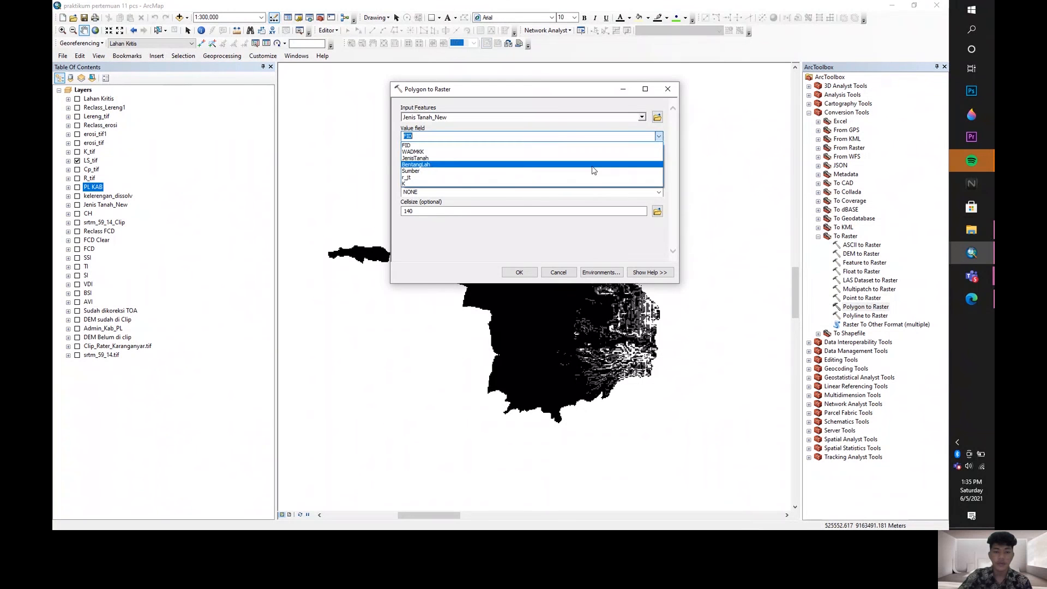
pyautogui.click(485, 189)
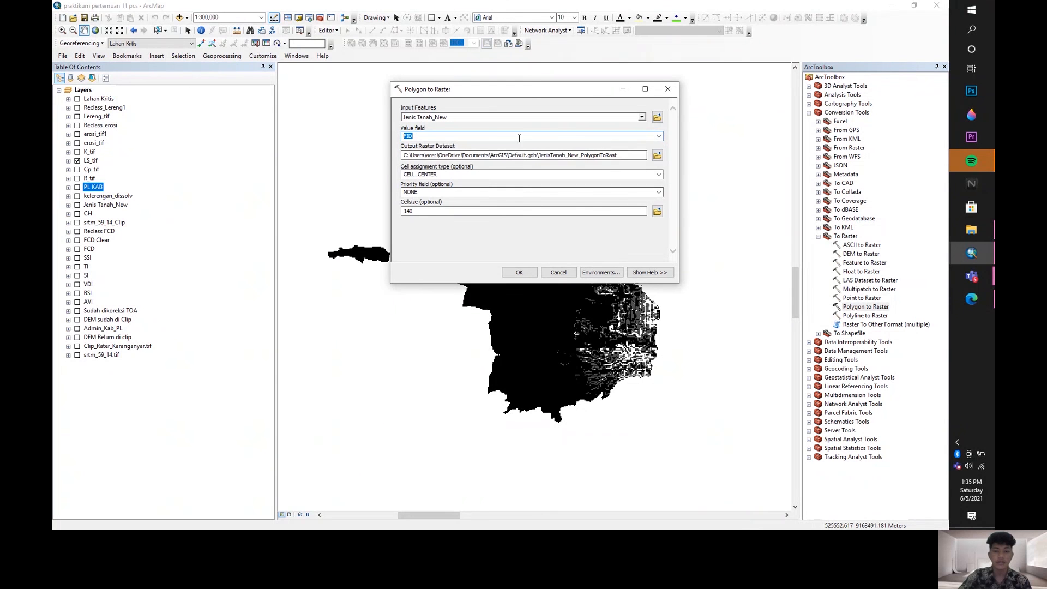
pyautogui.click(659, 137)
pyautogui.click(450, 187)
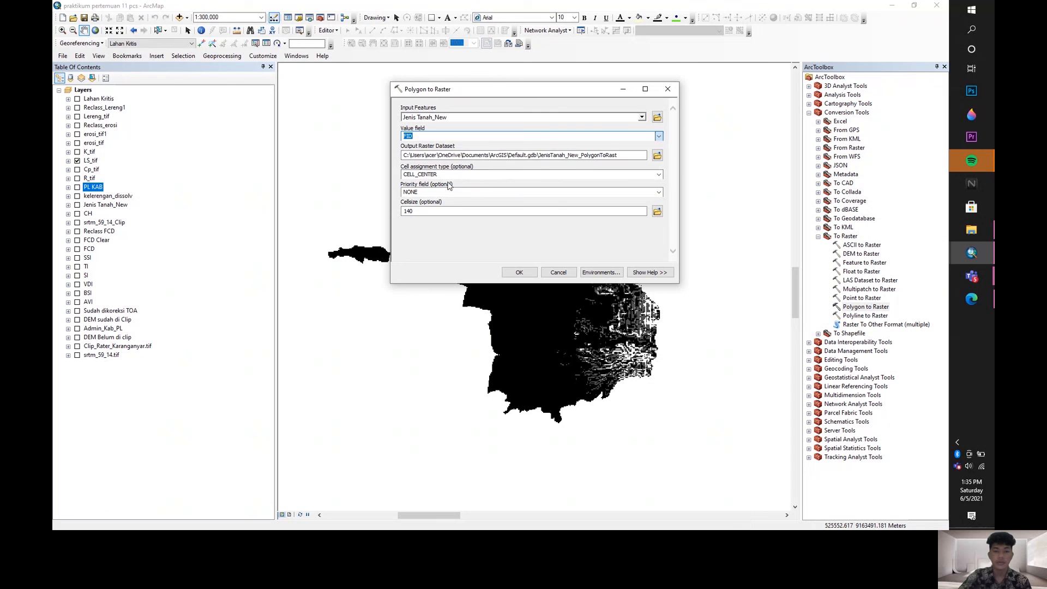
# - Name the output raster K in Default.gdb and cancel the Jenis Tanah_New conversion
pyautogui.click(632, 157)
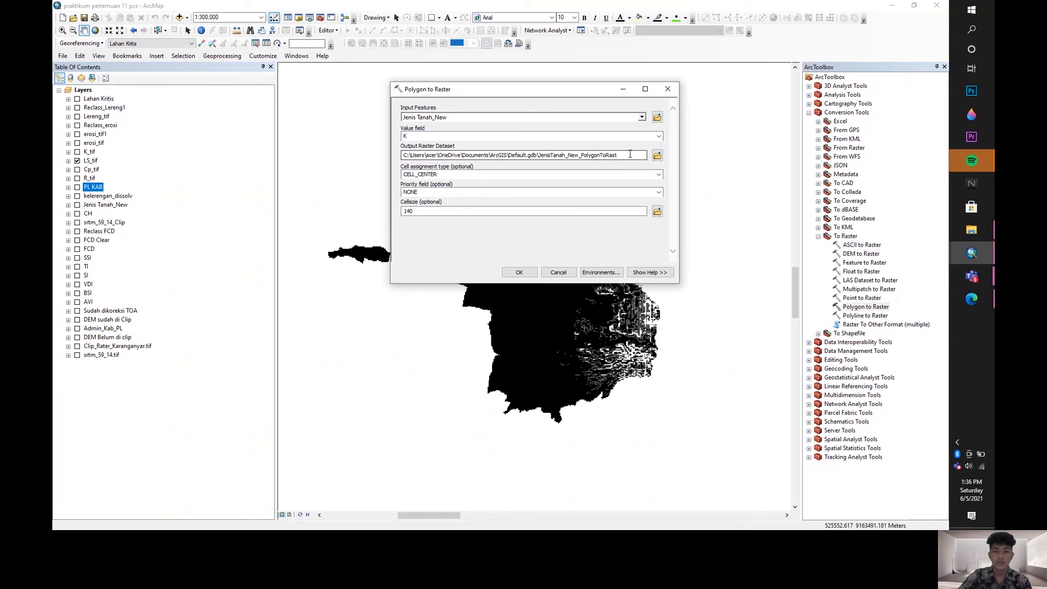
pyautogui.press('BackSpace')
pyautogui.press('BackSpace')
pyautogui.press('BackSpace')
pyautogui.press('BackSpace')
pyautogui.press('BackSpace')
pyautogui.press('BackSpace')
pyautogui.press('BackSpace')
pyautogui.press('BackSpace')
pyautogui.press('BackSpace')
pyautogui.press('BackSpace')
pyautogui.press('BackSpace')
pyautogui.press('BackSpace')
pyautogui.press('BackSpace')
pyautogui.press('BackSpace')
pyautogui.press('BackSpace')
pyautogui.press('BackSpace')
pyautogui.press('BackSpace')
pyautogui.press('BackSpace')
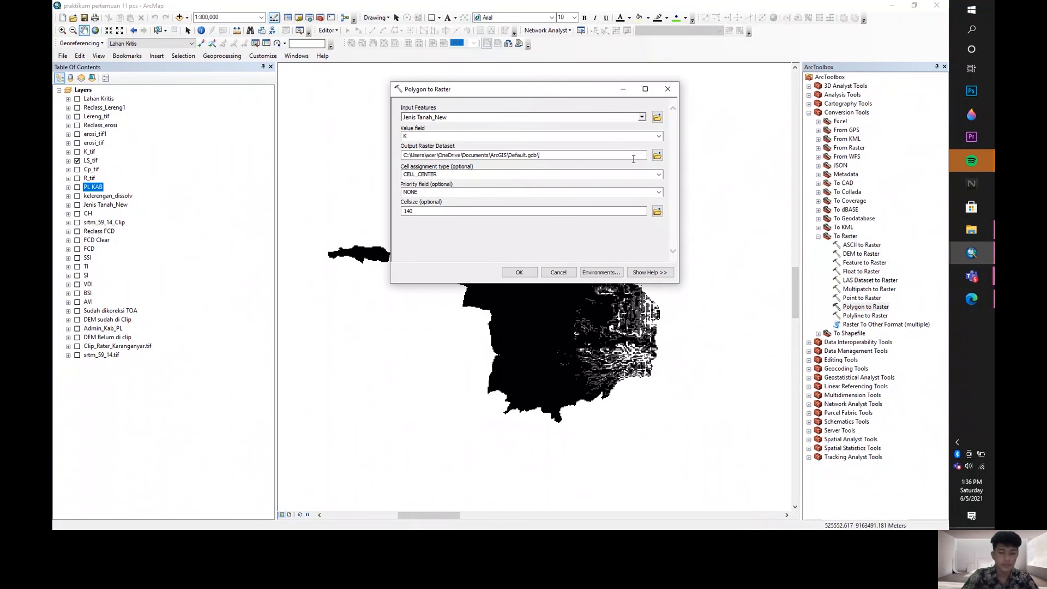
pyautogui.press('BackSpace')
pyautogui.write('K')
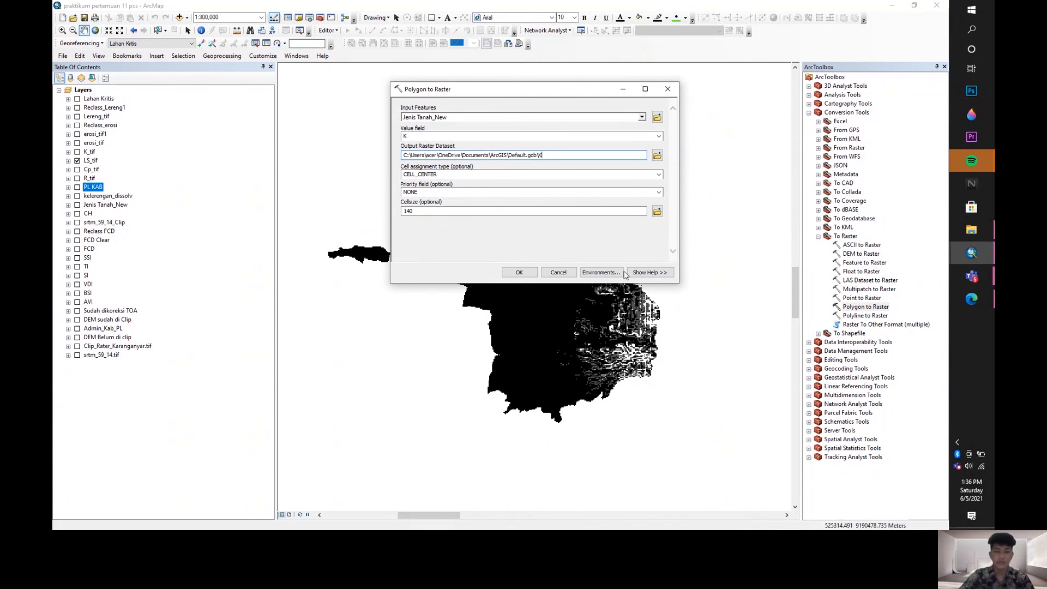
pyautogui.click(531, 276)
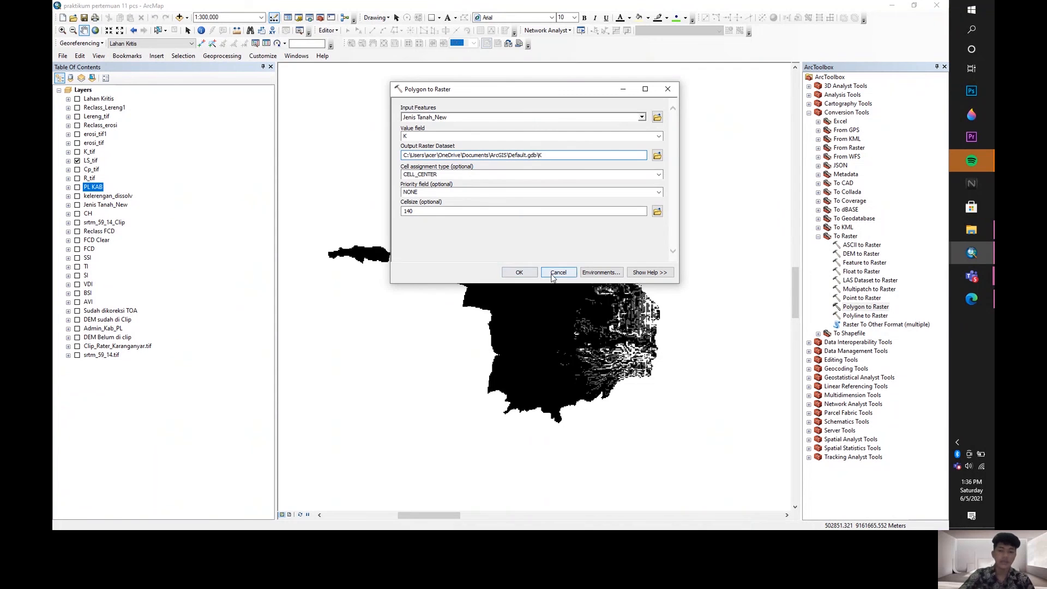
# - Hide the LS_tif raster and show K_tif on the map
pyautogui.click(77, 160)
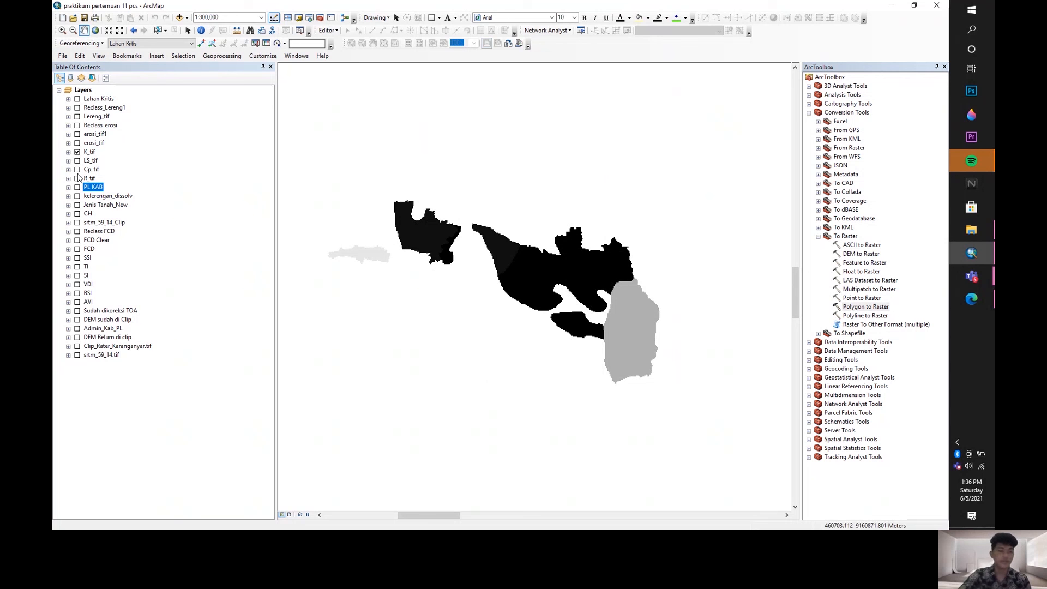
# - Preview LS_tif with K_tif, hide all the factor rasters, and open the Raster Calculator tool
pyautogui.click(77, 161)
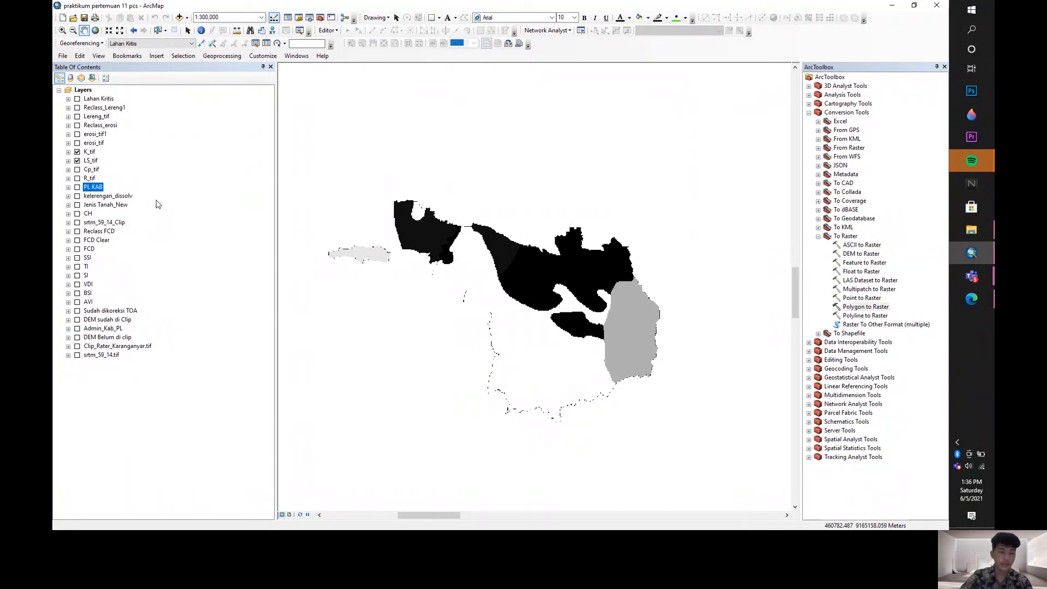
pyautogui.click(77, 160)
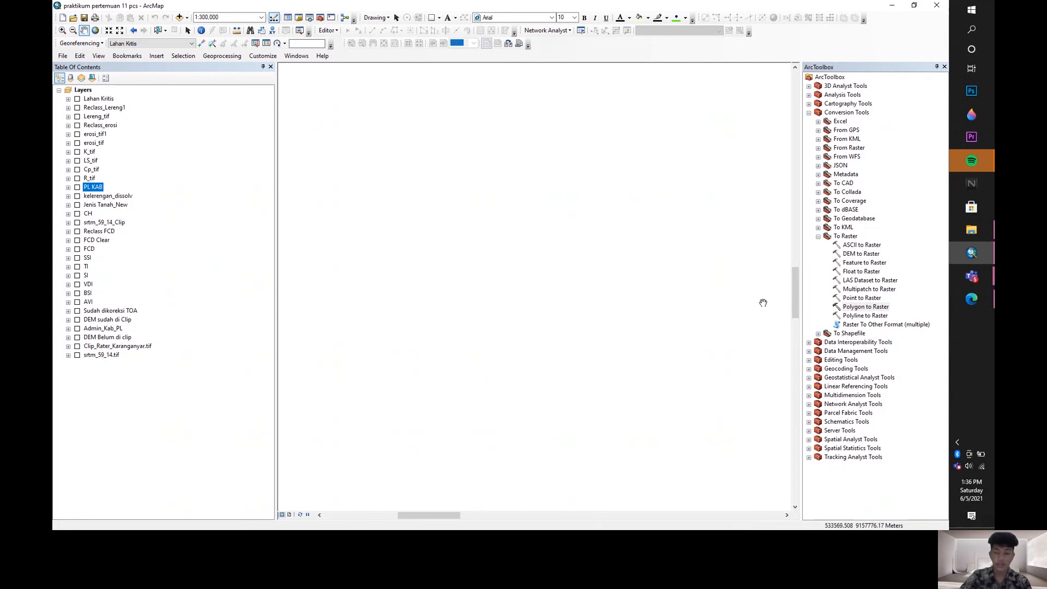
pyautogui.click(818, 236)
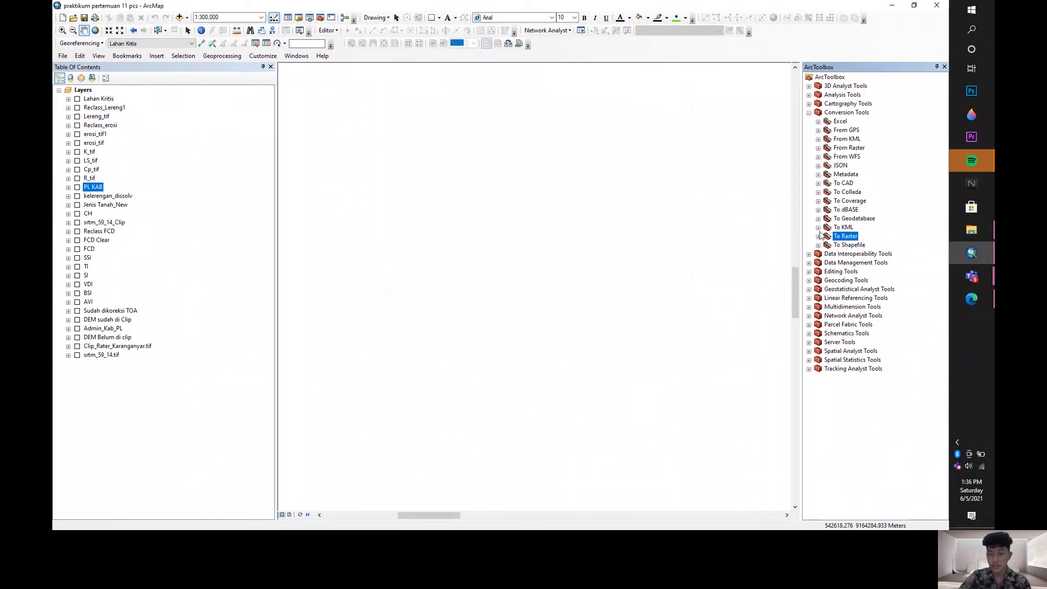
pyautogui.click(809, 351)
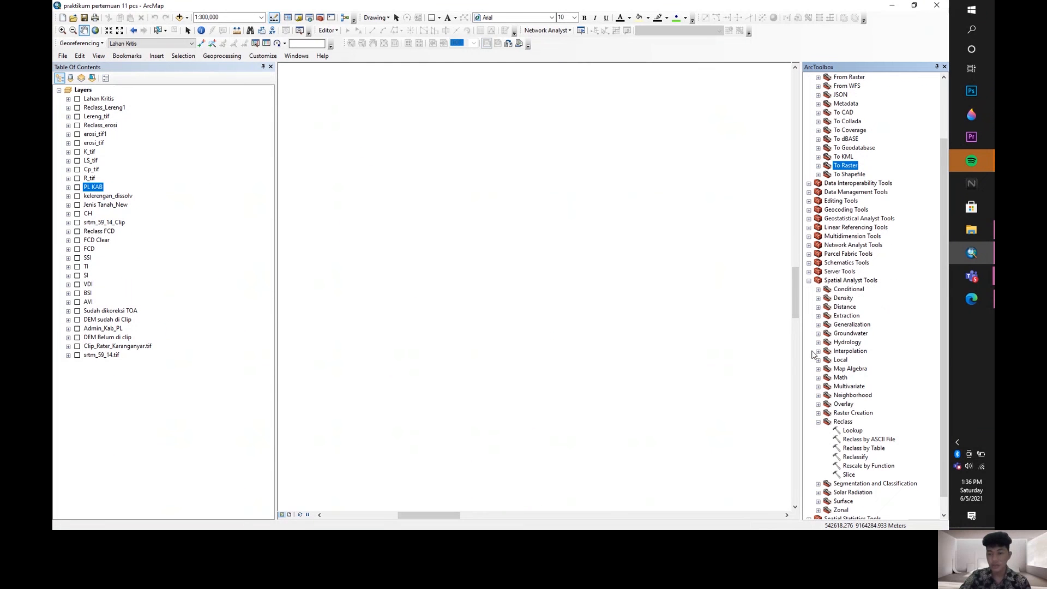
pyautogui.click(818, 422)
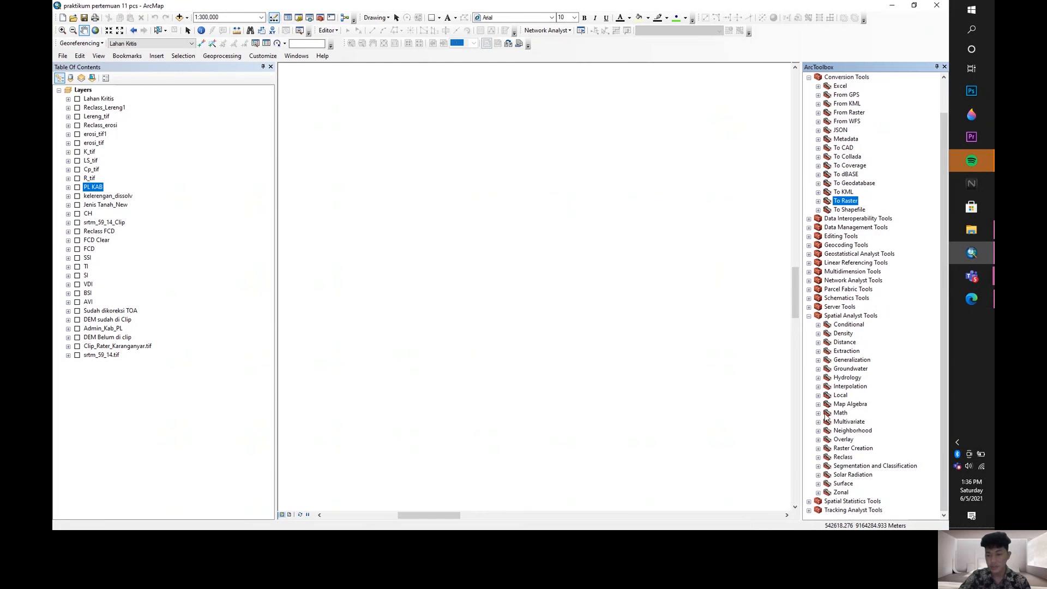
pyautogui.click(817, 403)
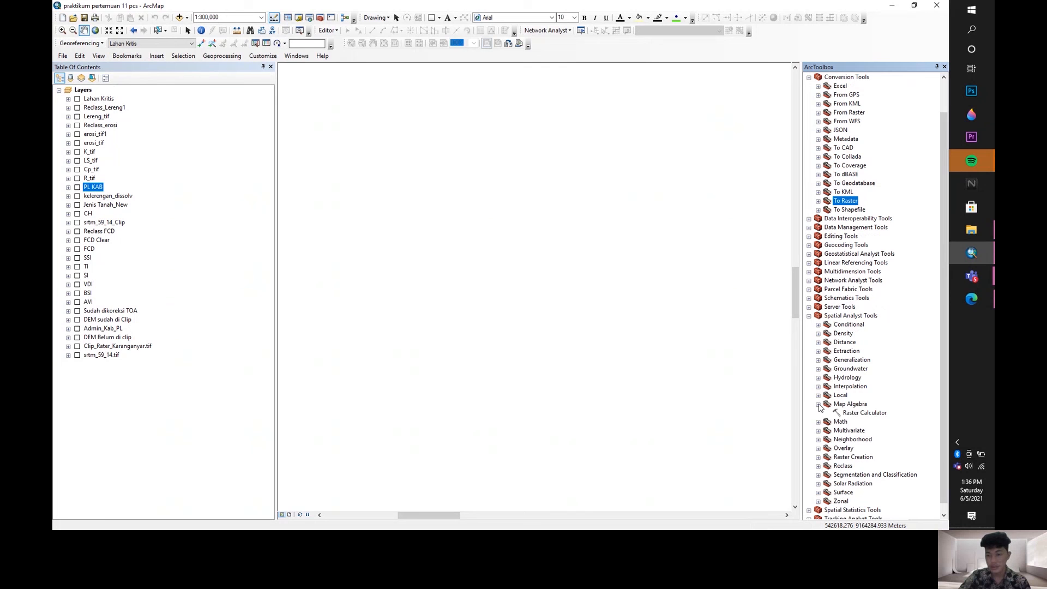
pyautogui.doubleClick(861, 413)
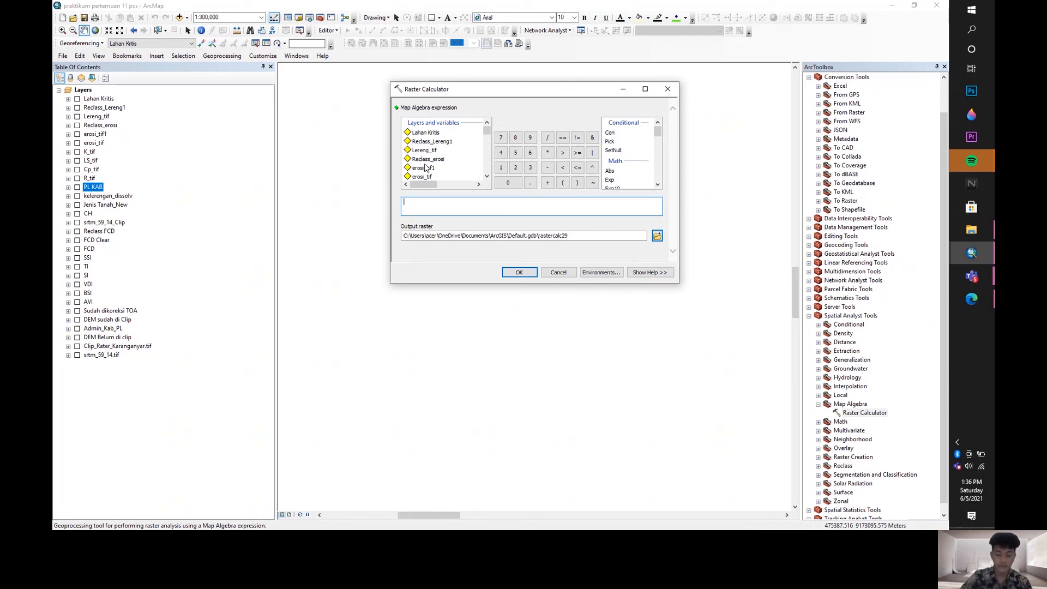
pyautogui.scroll(-2, 431, 159)
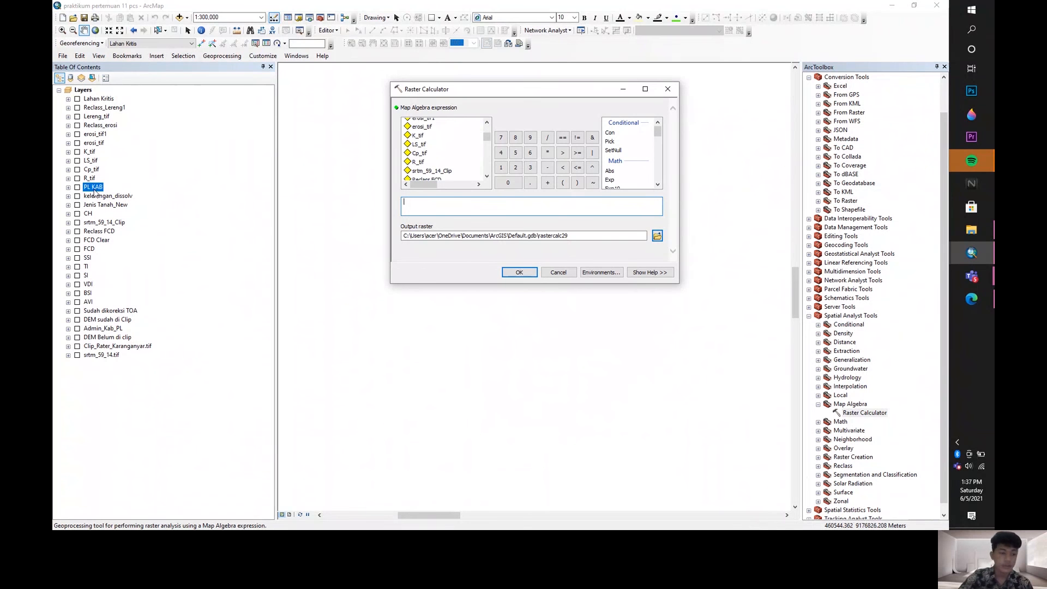
# - Show the R_tif, Cp_tif, LS_tif and K_tif rasters on the map
pyautogui.click(77, 178)
pyautogui.click(77, 169)
pyautogui.click(77, 160)
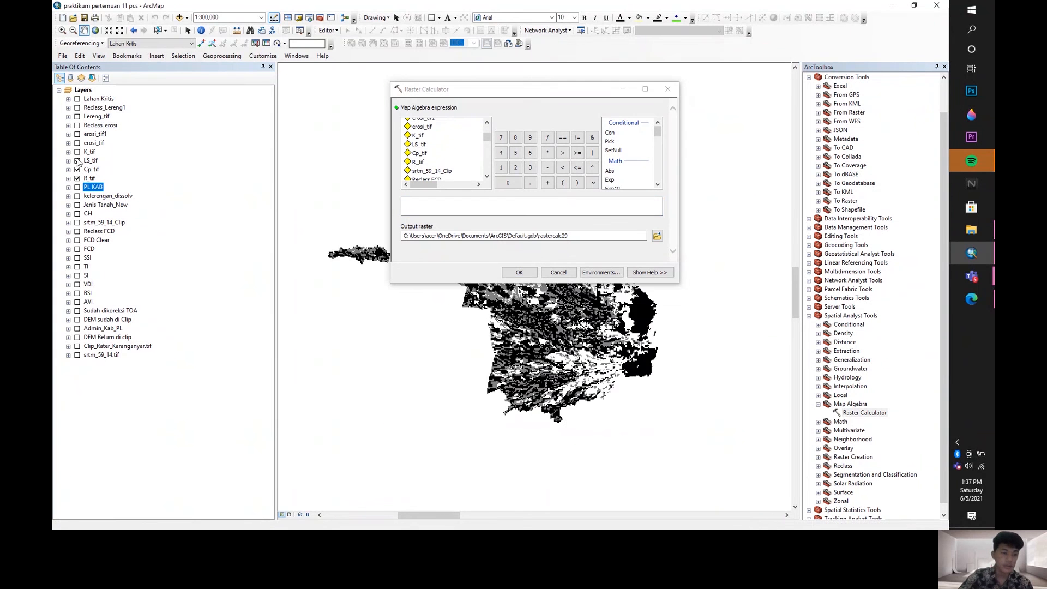
pyautogui.click(77, 152)
pyautogui.moveTo(89, 178); pyautogui.dragTo(491, 205)
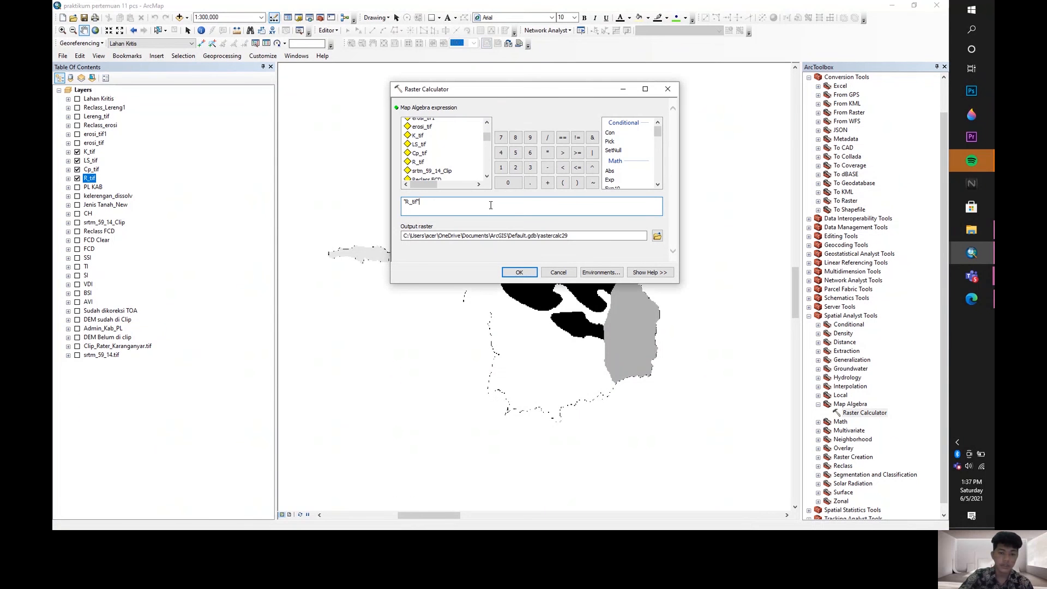
pyautogui.click(547, 152)
pyautogui.moveTo(95, 174); pyautogui.dragTo(463, 210)
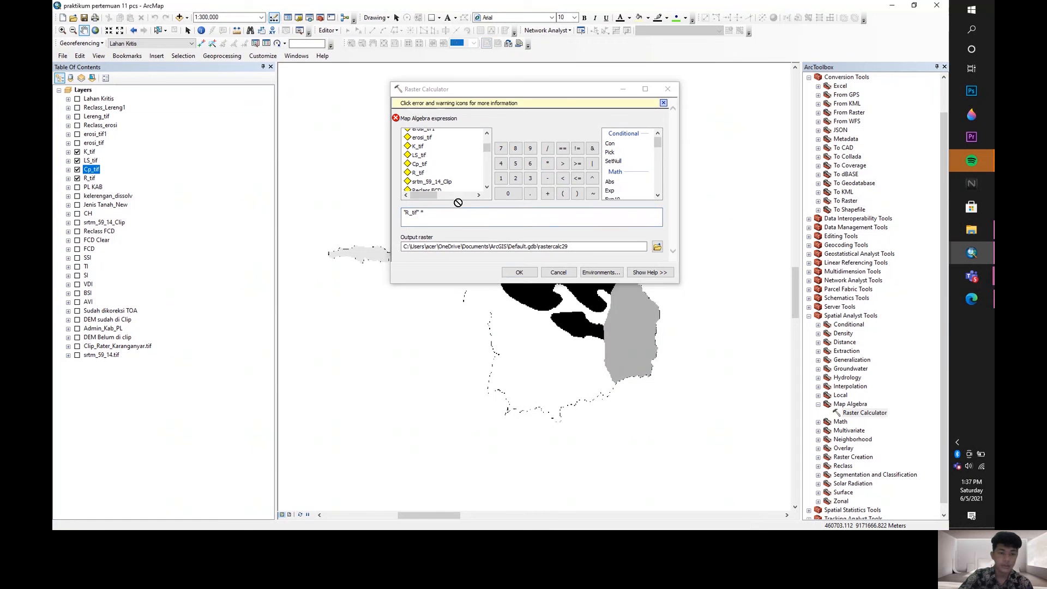
pyautogui.click(547, 163)
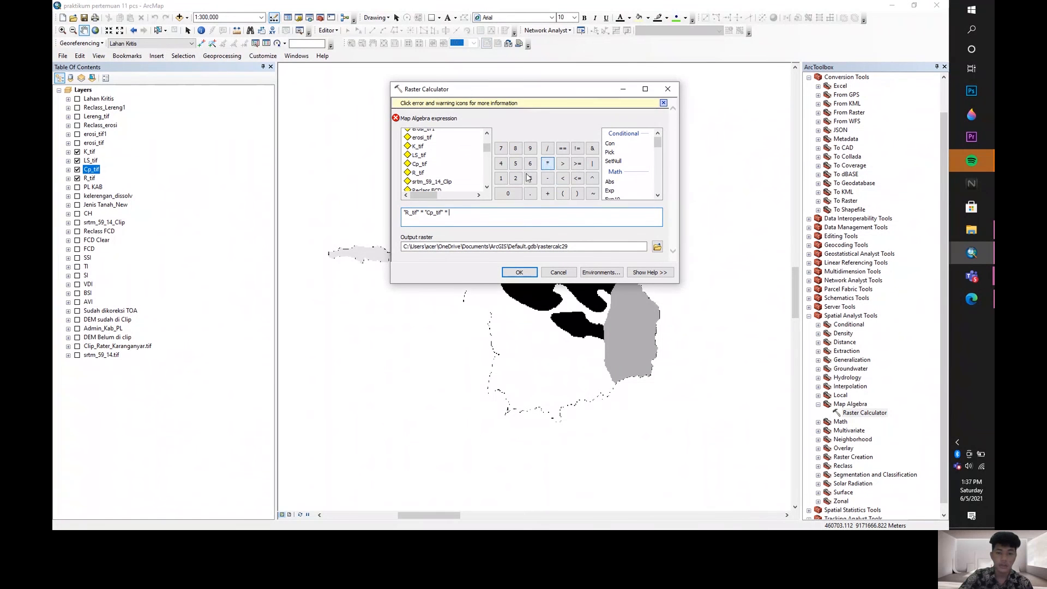
pyautogui.click(90, 161)
pyautogui.moveTo(90, 161); pyautogui.dragTo(384, 216)
pyautogui.press('BackSpace')
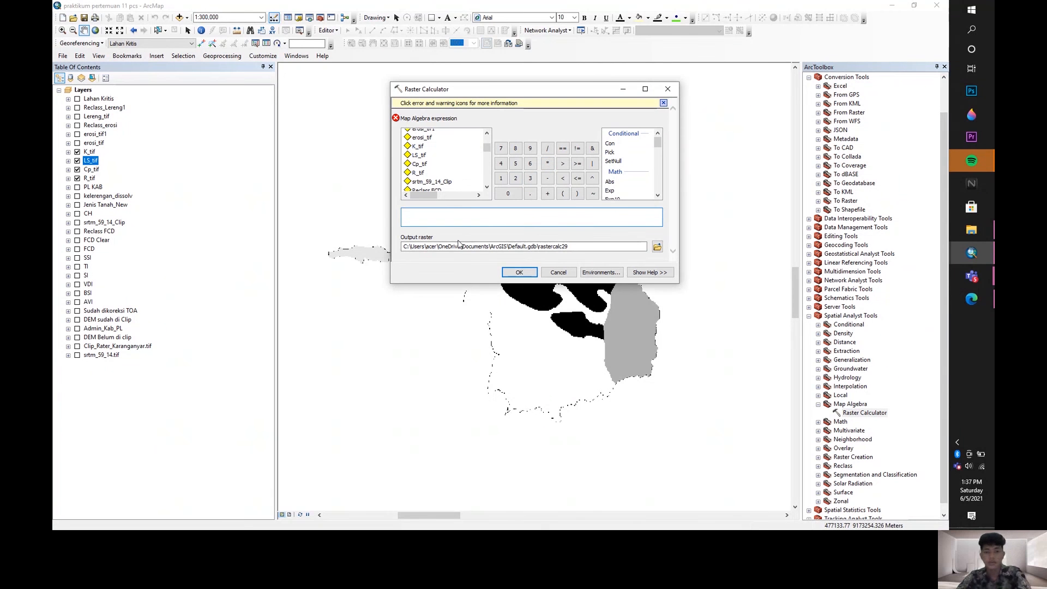
# - Build the map algebra expression "R_tif" * "Cp_tif" * "LS_tif" * "K_tif" in the Raster Calculator
pyautogui.click(487, 187)
pyautogui.click(487, 187)
pyautogui.click(487, 187)
pyautogui.click(487, 187)
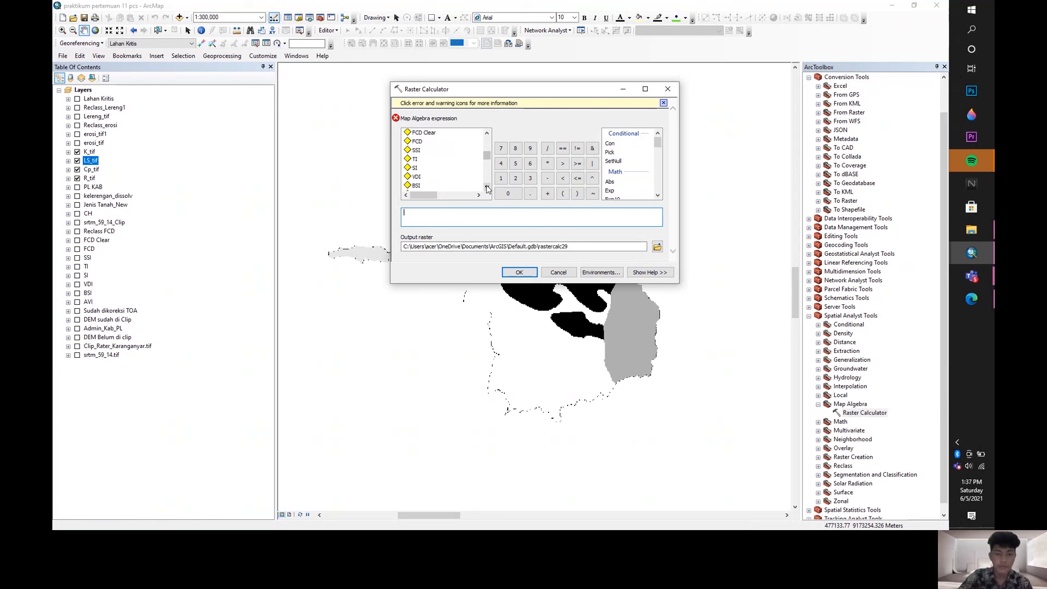
pyautogui.click(486, 133)
pyautogui.click(487, 133)
pyautogui.click(487, 133)
pyautogui.click(486, 133)
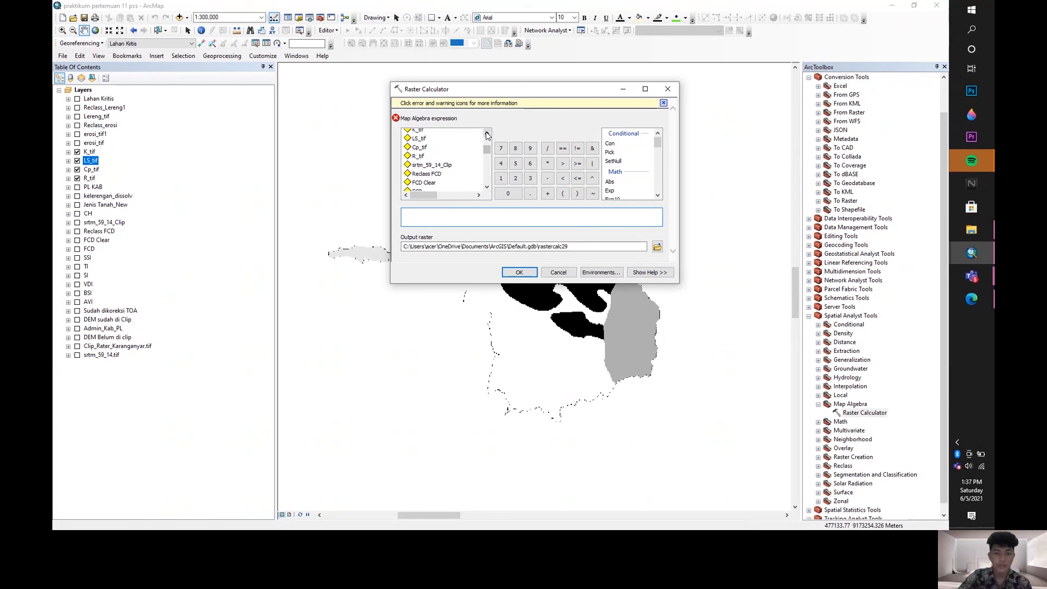
pyautogui.click(487, 133)
pyautogui.click(434, 166)
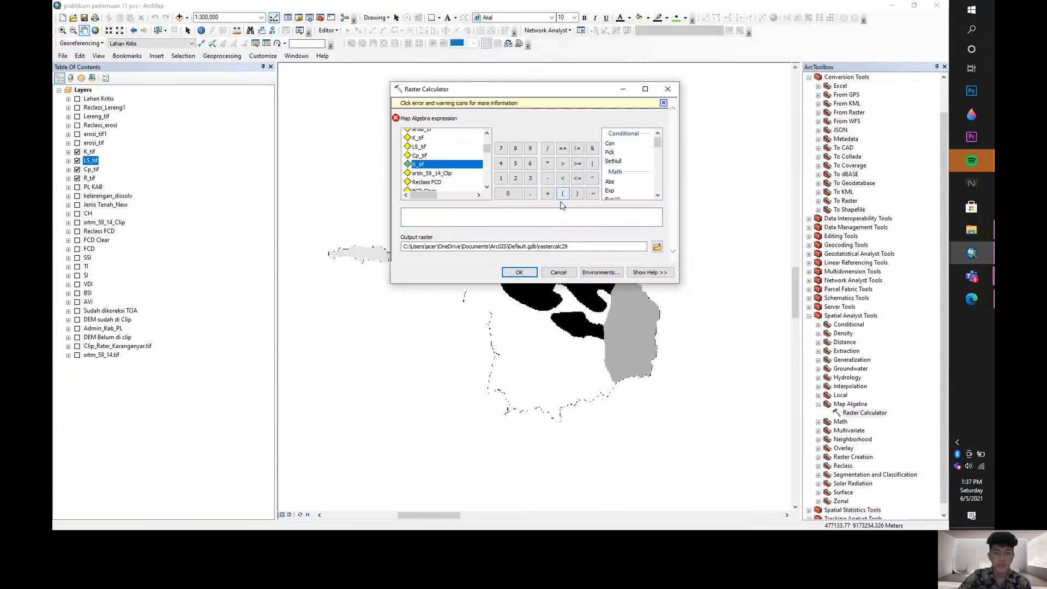
pyautogui.doubleClick(440, 164)
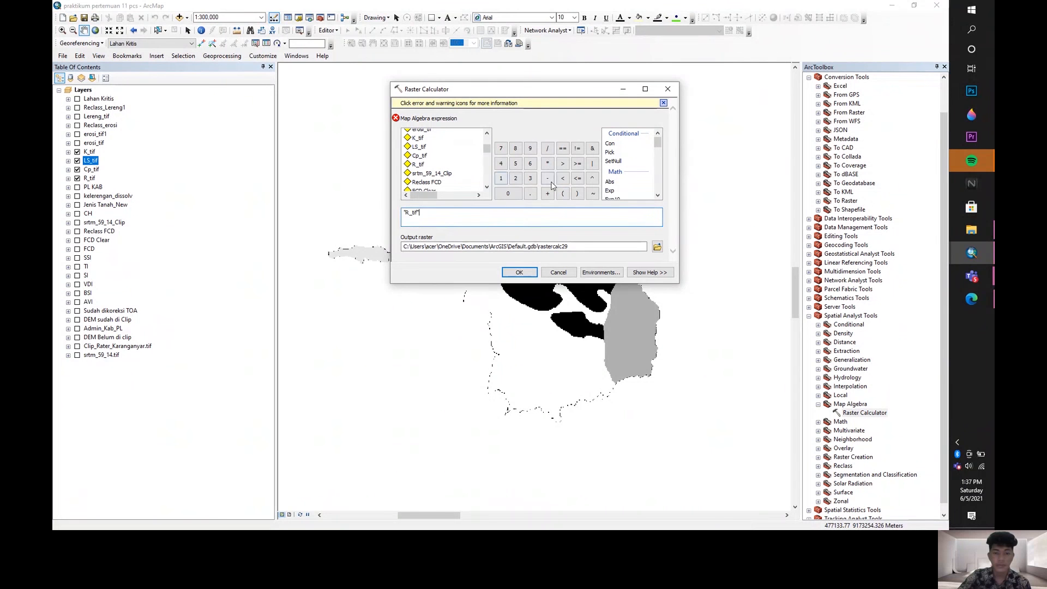
pyautogui.click(547, 163)
pyautogui.doubleClick(419, 156)
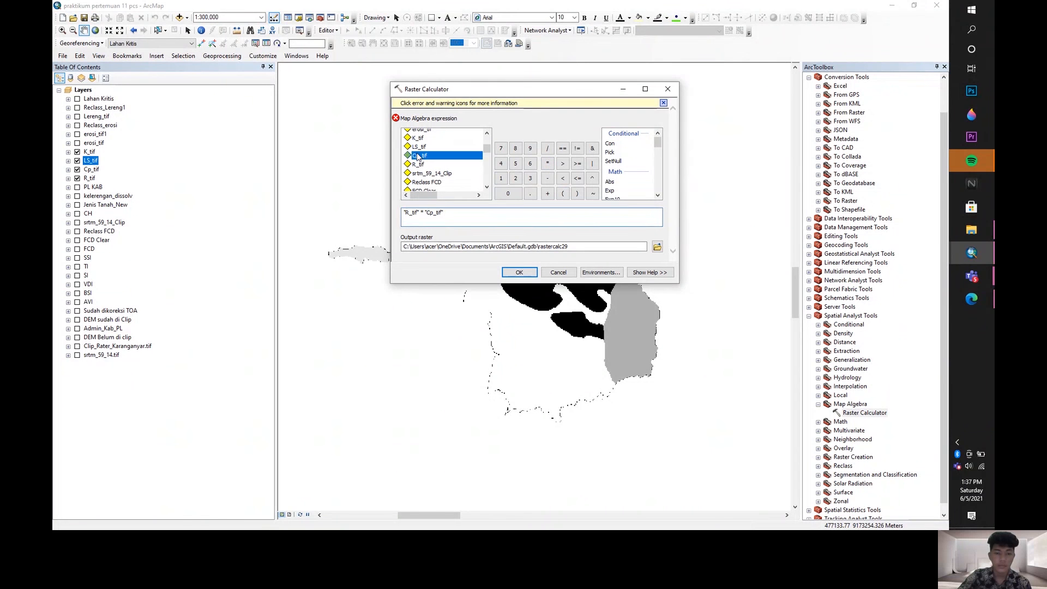
pyautogui.click(547, 163)
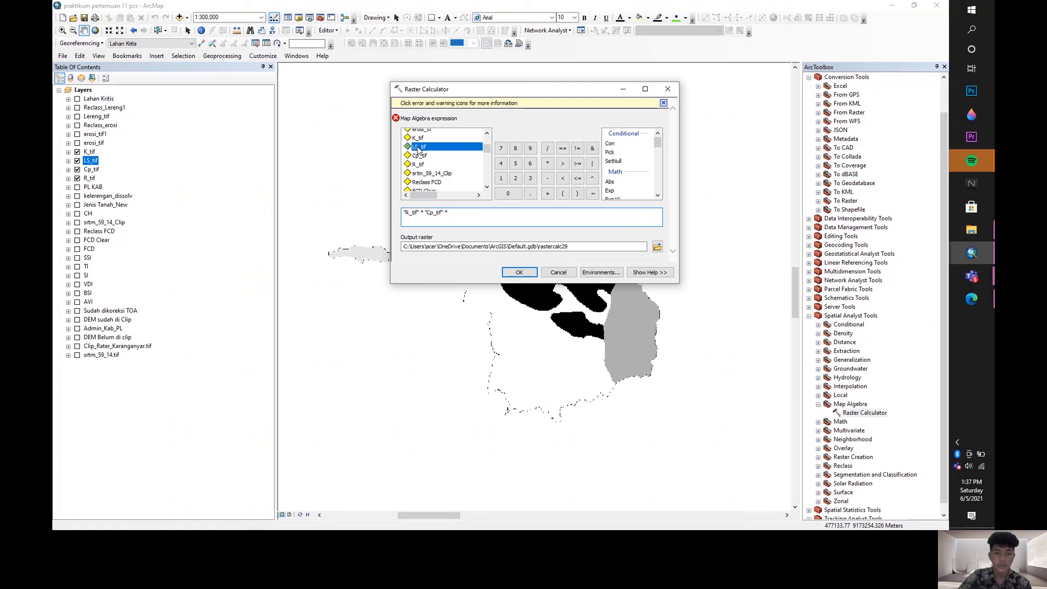
pyautogui.doubleClick(419, 147)
pyautogui.click(548, 163)
pyautogui.doubleClick(418, 139)
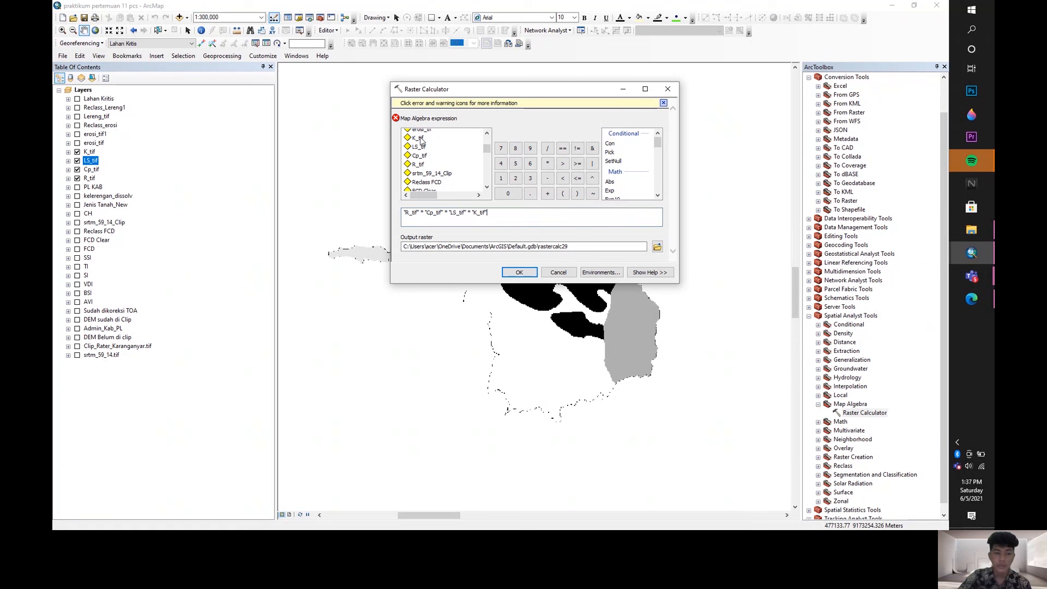
# - Name the output raster Erosi in Default.gdb and cancel the raster calculation
pyautogui.click(570, 247)
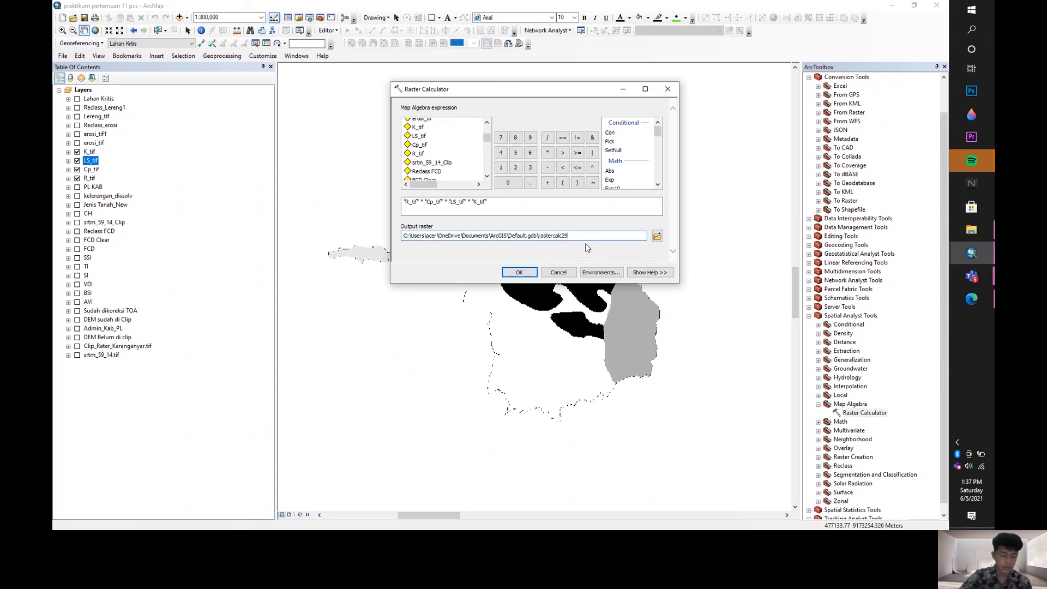
pyautogui.press('BackSpace')
pyautogui.press('BackSpace')
pyautogui.press('BackSpace')
pyautogui.press('BackSpace')
pyautogui.press('BackSpace')
pyautogui.press('BackSpace')
pyautogui.press('BackSpace')
pyautogui.press('BackSpace')
pyautogui.press('BackSpace')
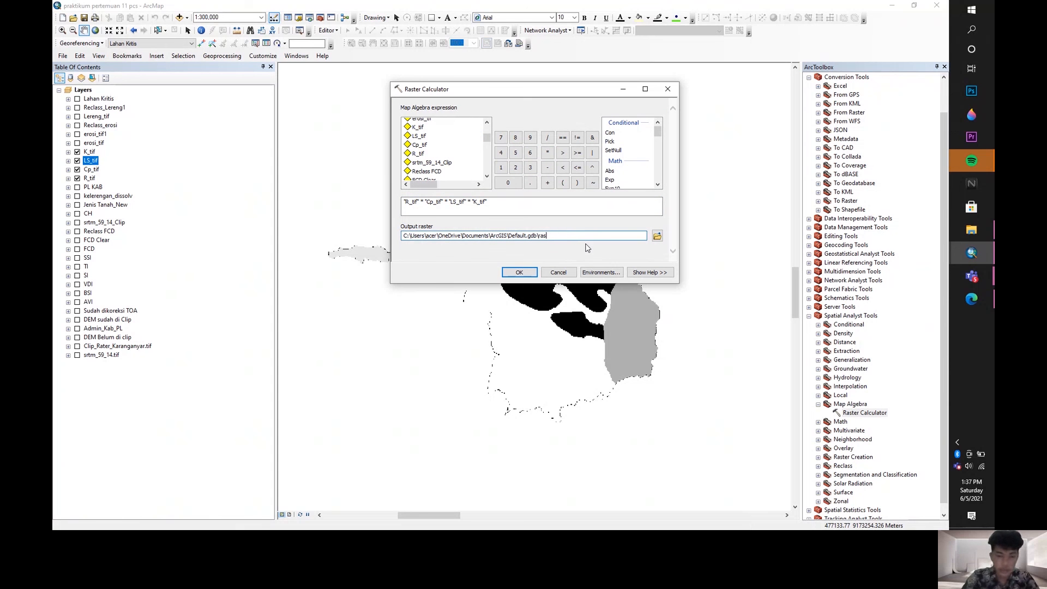
pyautogui.press('BackSpace')
pyautogui.write('E')
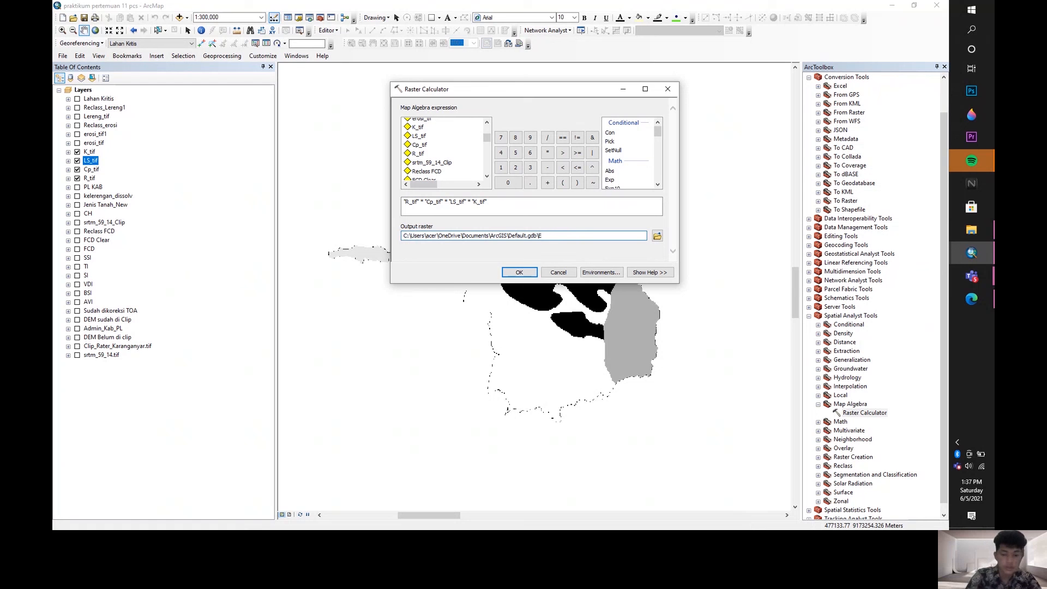
pyautogui.write('rosi')
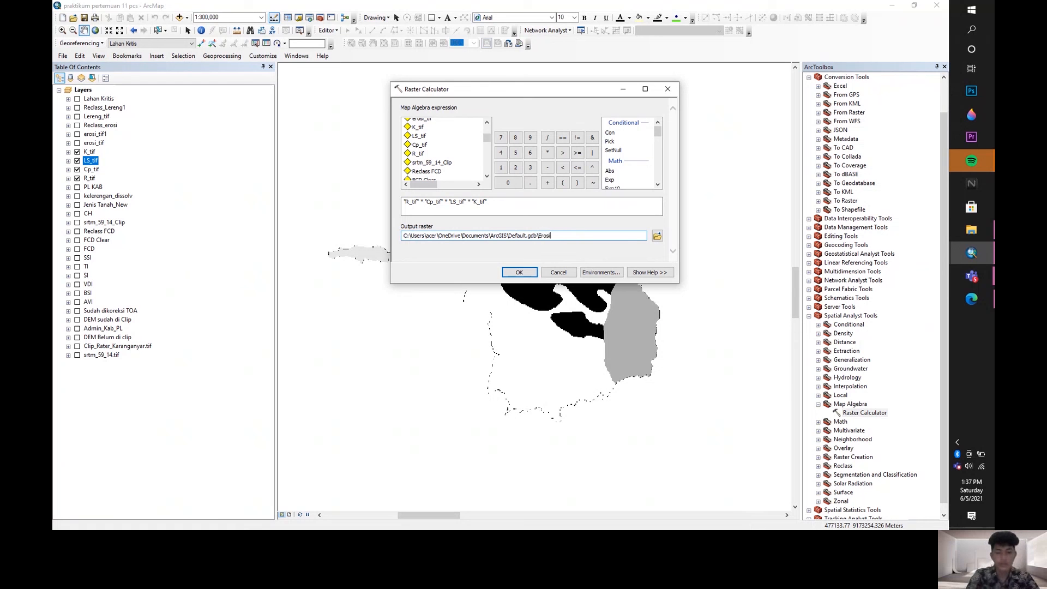
pyautogui.click(553, 275)
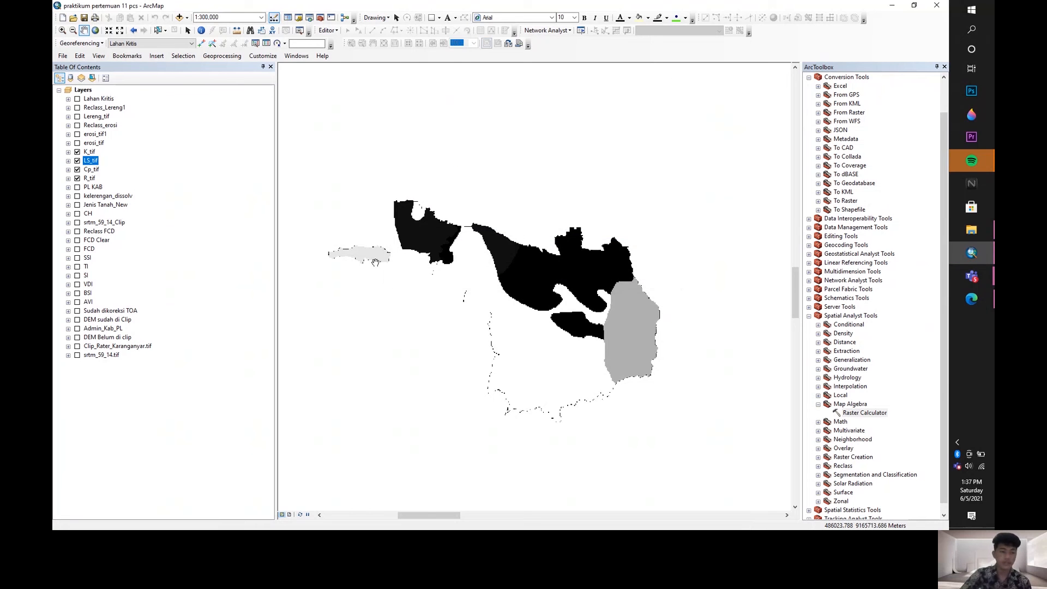
# - Hide the factor rasters, show erosi_tif on the map, and open Reclassify with erosi_tif as the input raster
pyautogui.keyDown('ctrl'); pyautogui.click(77, 153); pyautogui.keyUp('ctrl')
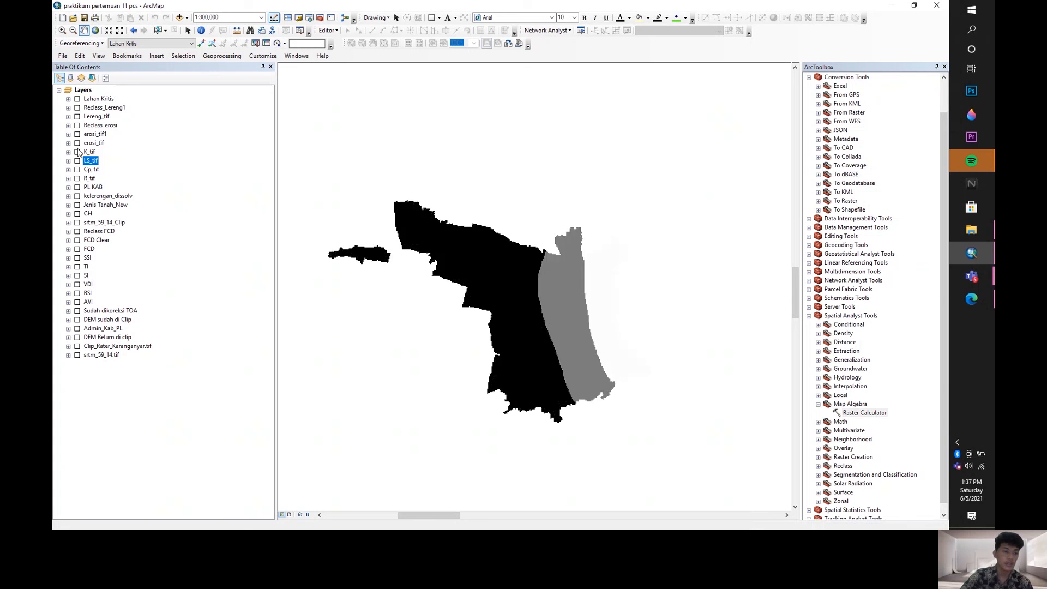
pyautogui.click(76, 143)
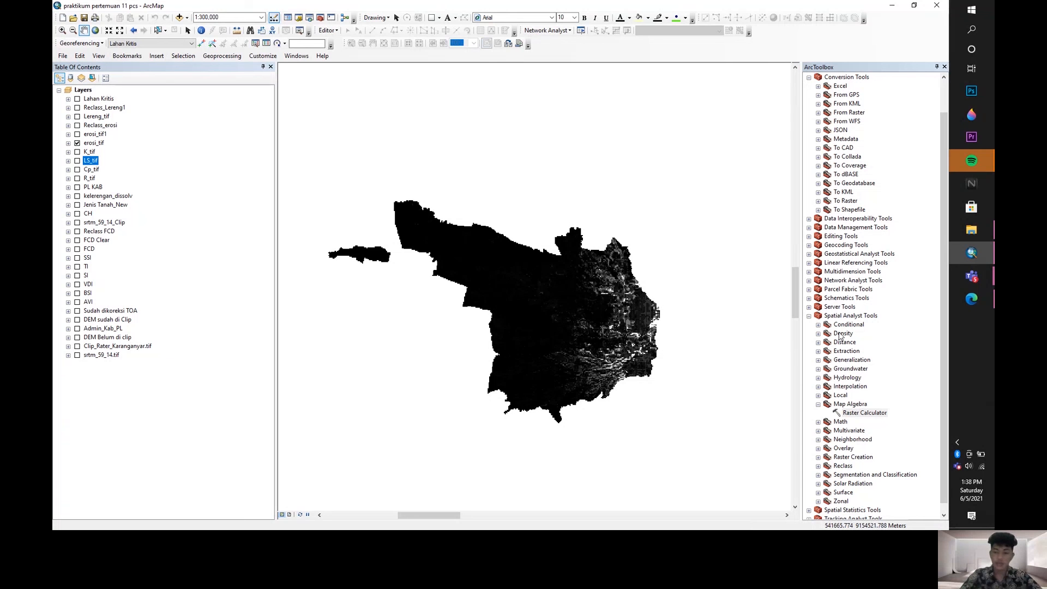
pyautogui.click(818, 466)
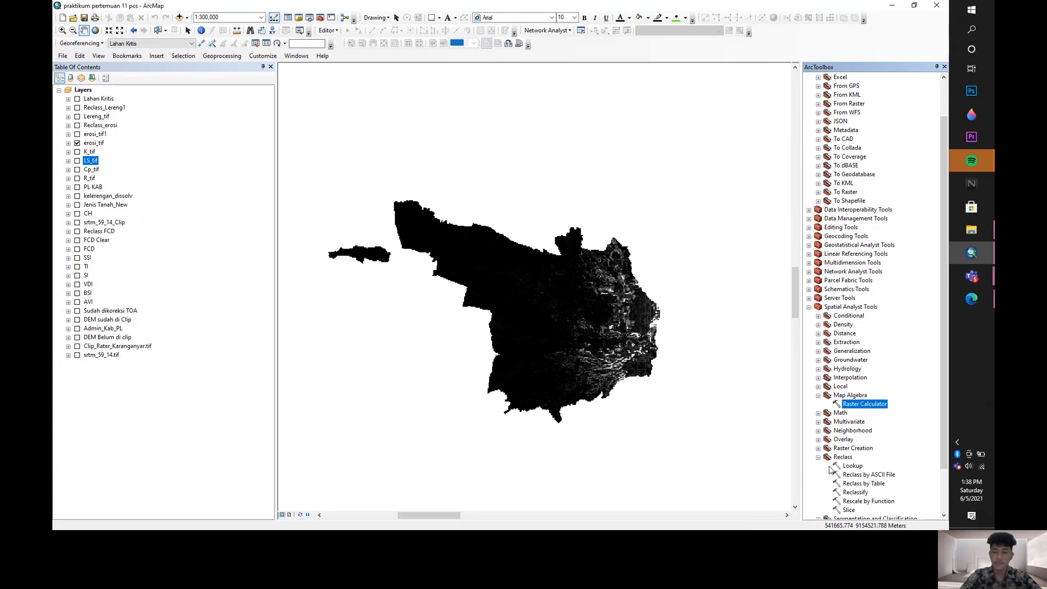
pyautogui.doubleClick(855, 493)
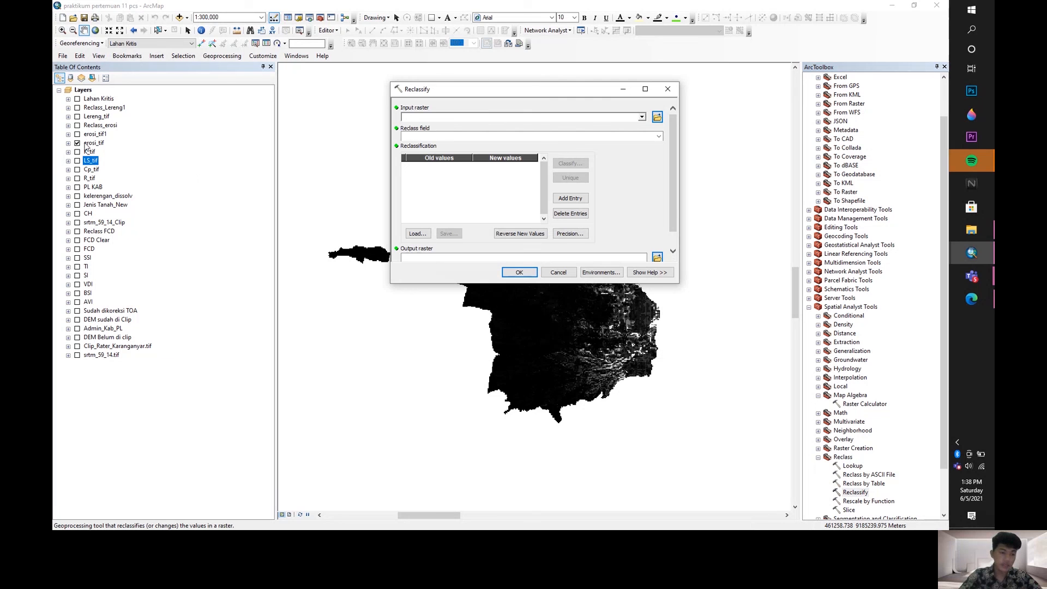
pyautogui.moveTo(93, 143); pyautogui.dragTo(450, 119)
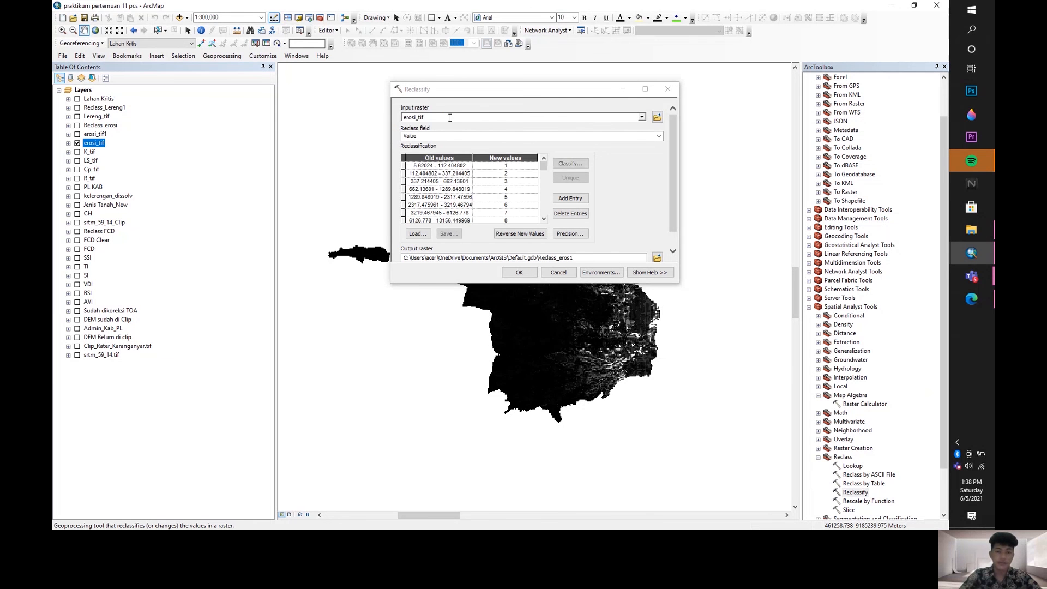
# - Keep Value as the reclass field and set the erosi_tif classification to 5 classes with the Equal Interval method
pyautogui.click(658, 136)
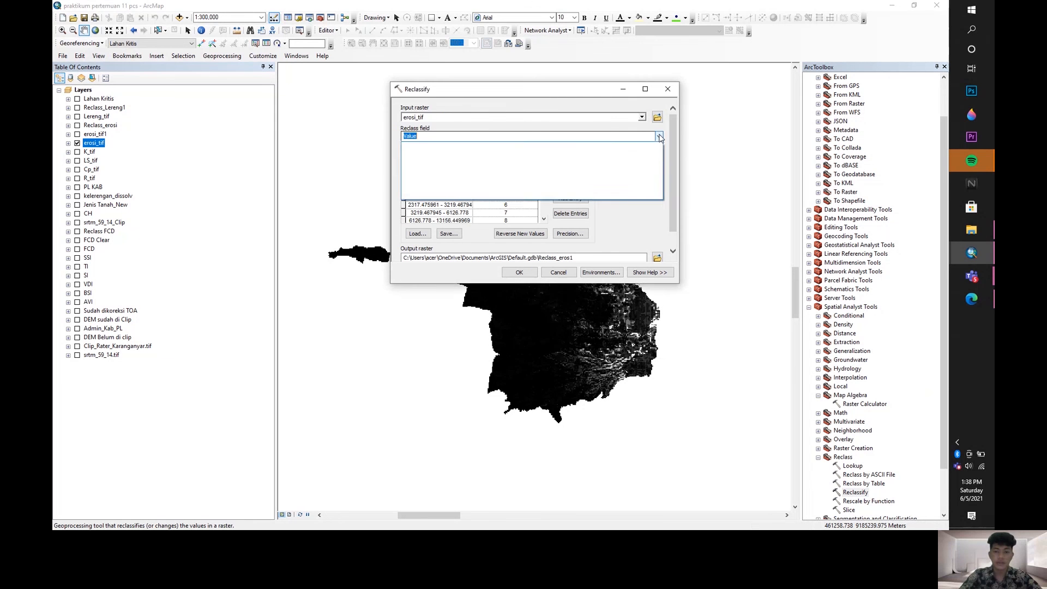
pyautogui.click(658, 136)
pyautogui.click(562, 162)
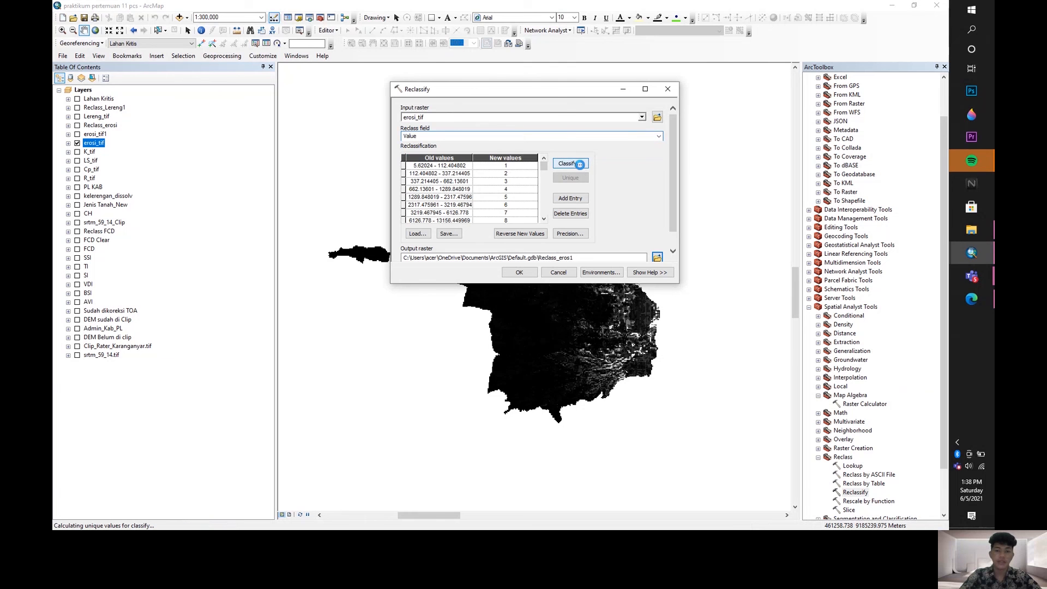
pyautogui.click(451, 105)
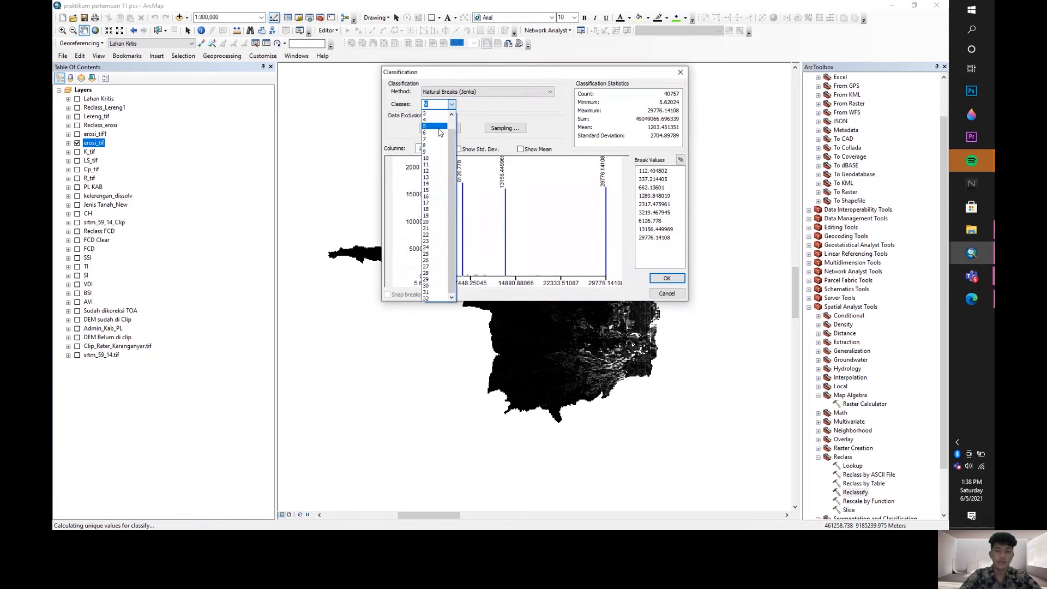
pyautogui.click(438, 127)
pyautogui.click(517, 93)
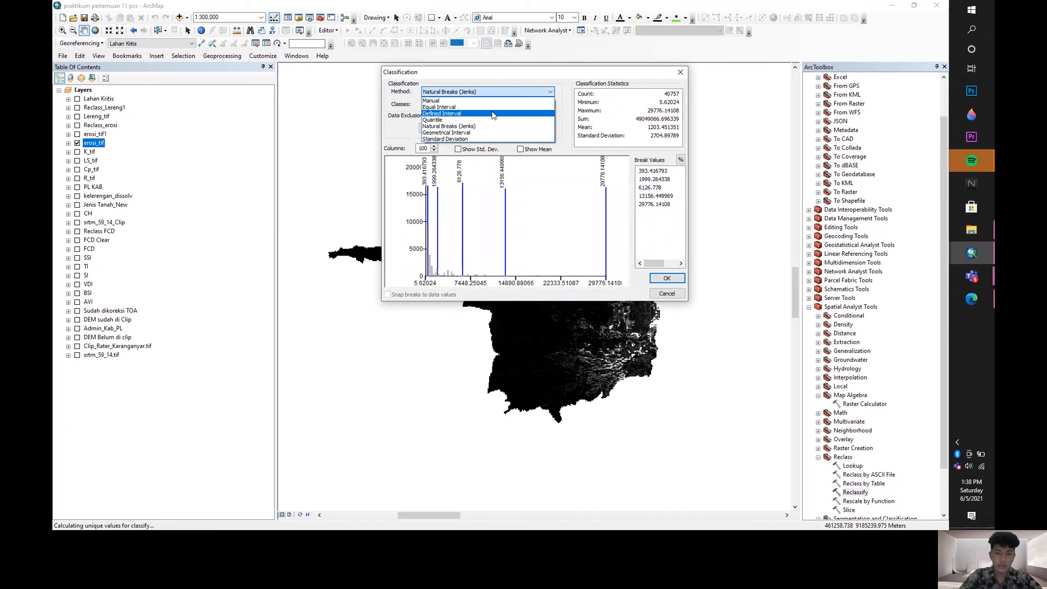
pyautogui.click(494, 108)
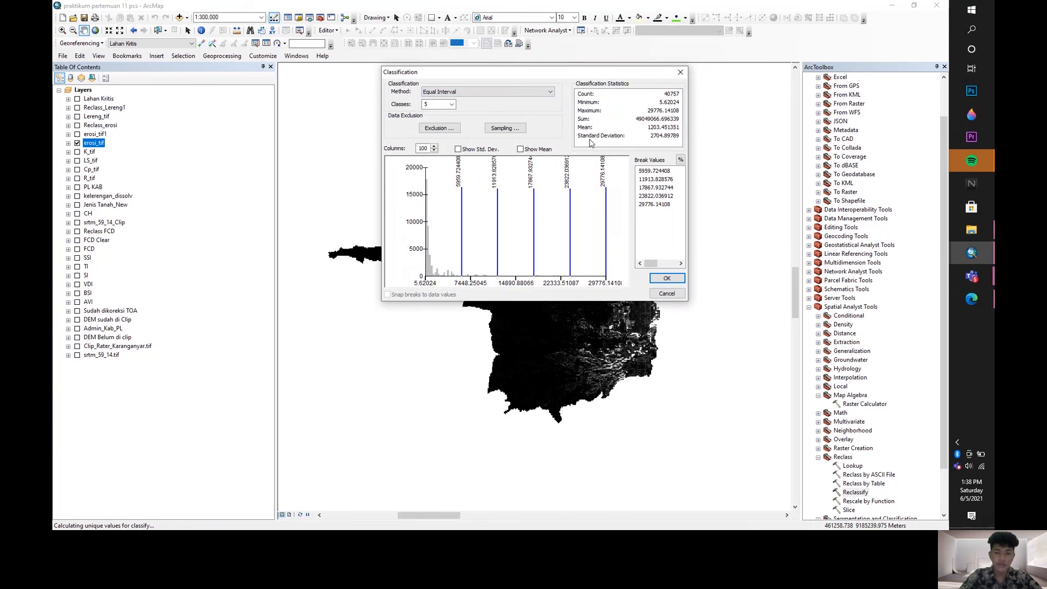
# - Accept the erosi_tif class breaks, name the output raster Reclass_erosi in Default.gdb, and close Reclassify without running it
pyautogui.click(666, 279)
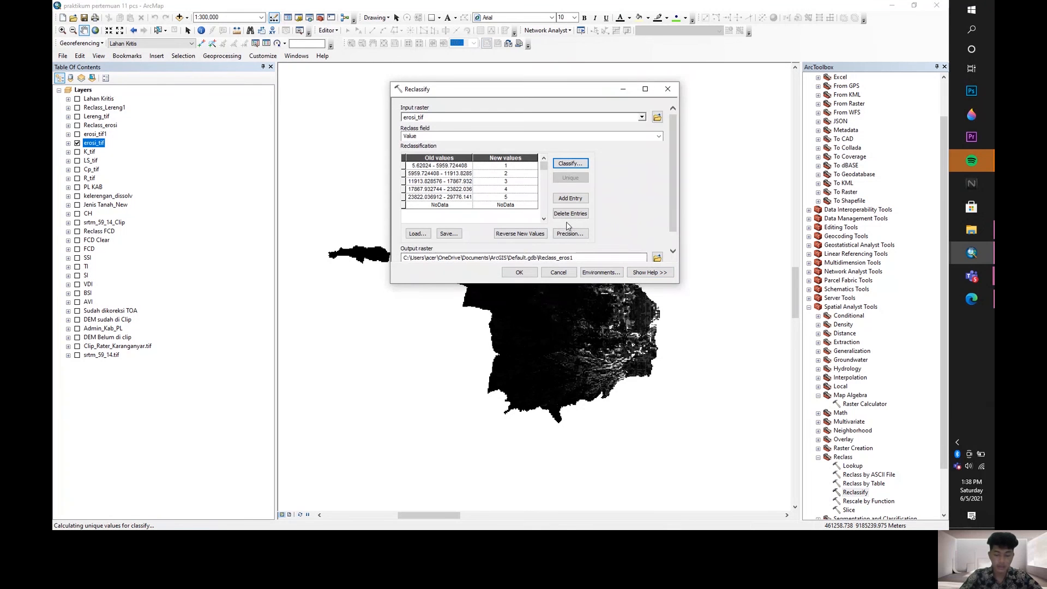
pyautogui.click(577, 257)
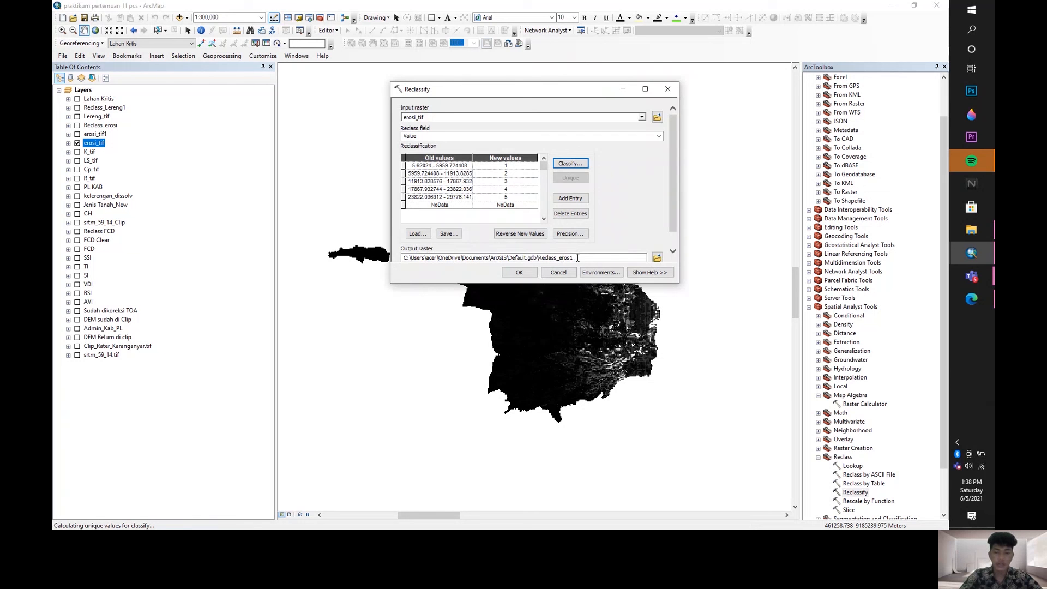
pyautogui.press('BackSpace')
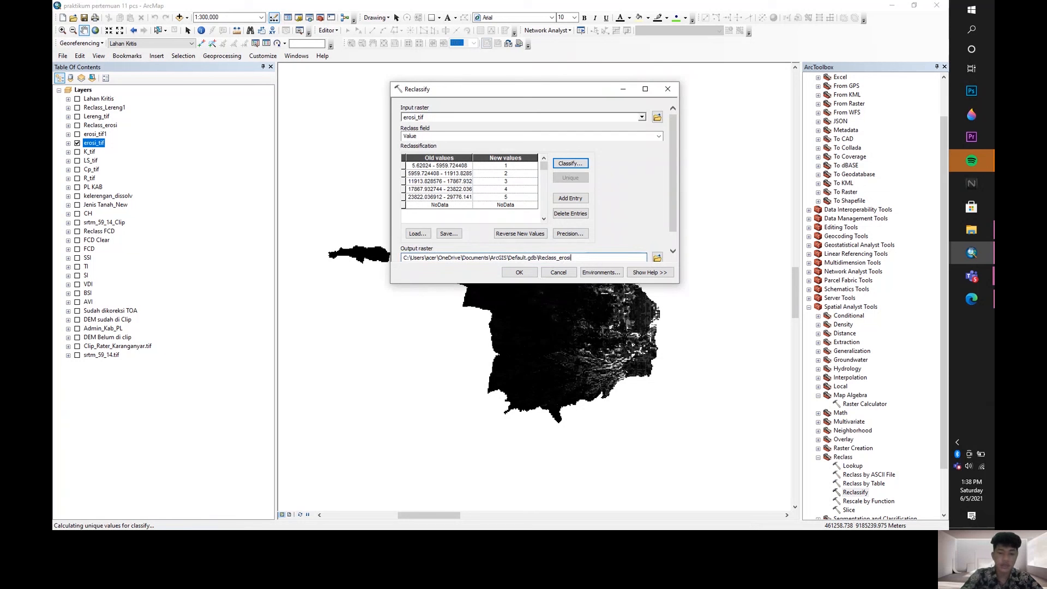
pyautogui.write('i')
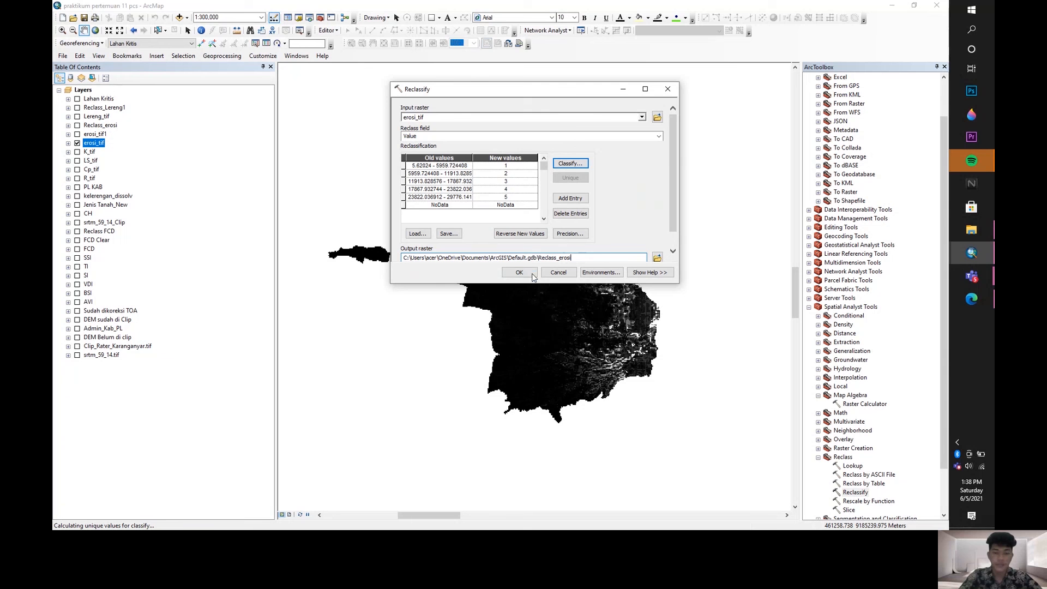
pyautogui.click(530, 272)
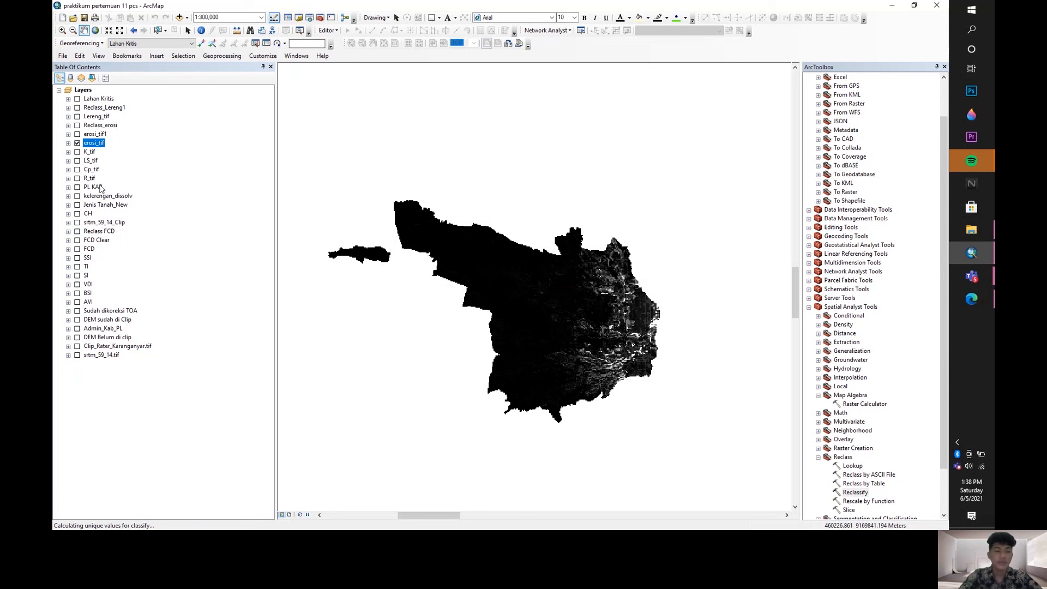
# - Hide erosi_tif, show Reclass_erosi on the map, and expand its class legend
pyautogui.click(77, 142)
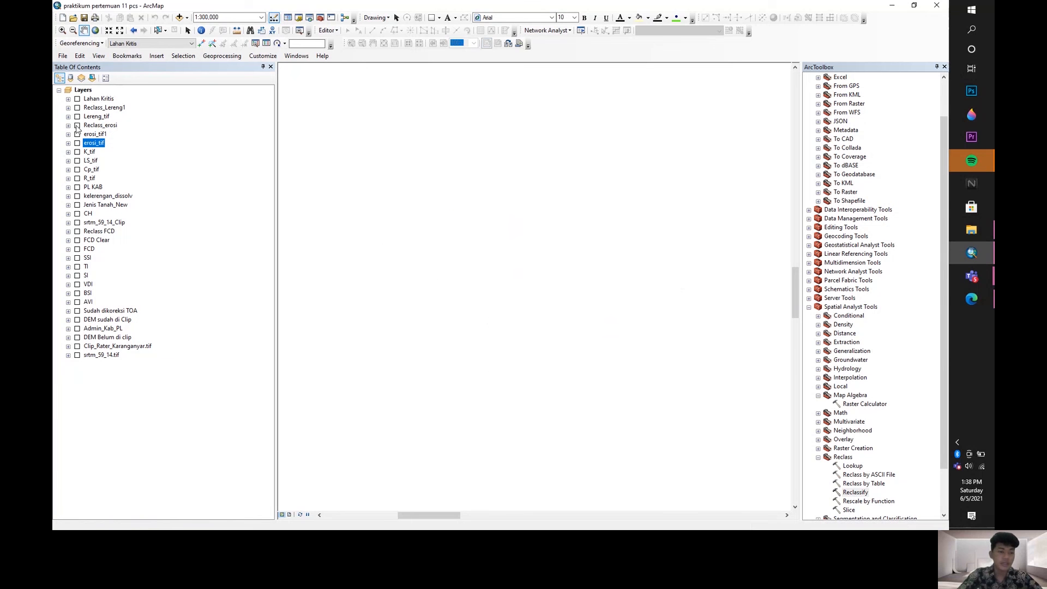
pyautogui.click(77, 125)
pyautogui.scroll(1, 566, 256)
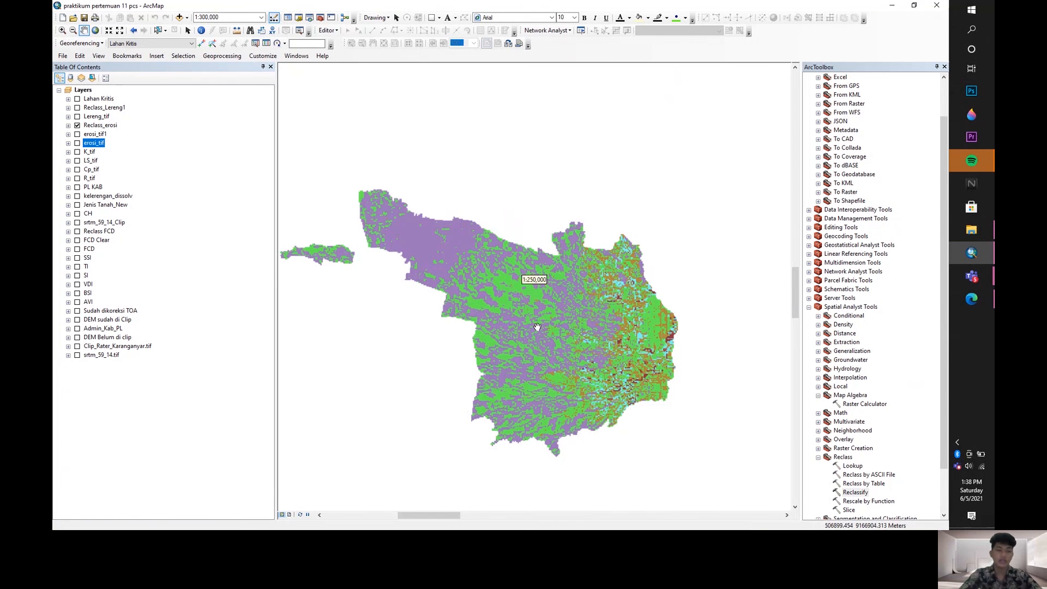
pyautogui.click(68, 125)
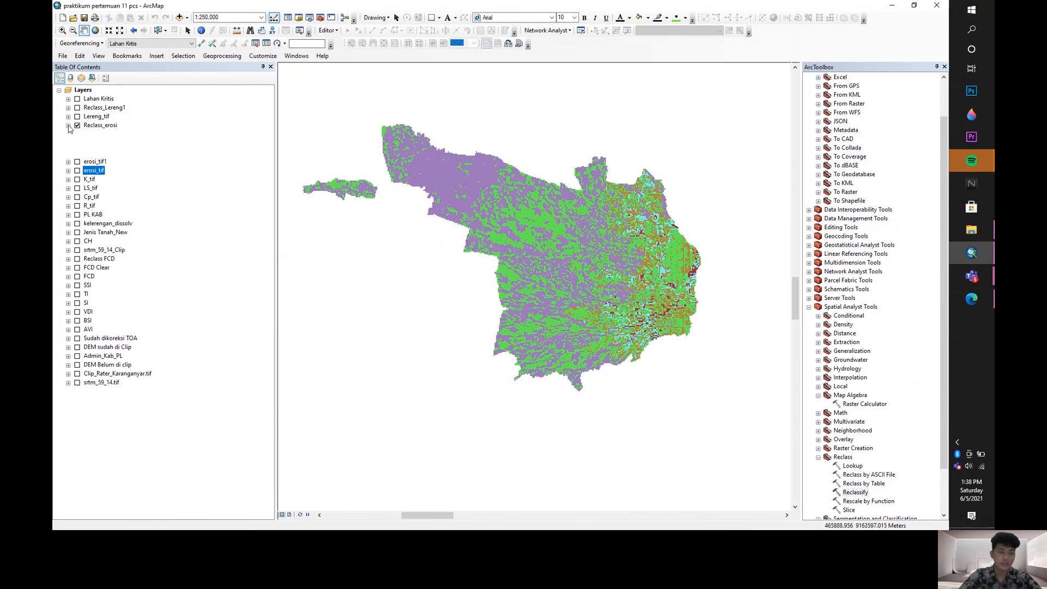
pyautogui.scroll(-1, 540, 226)
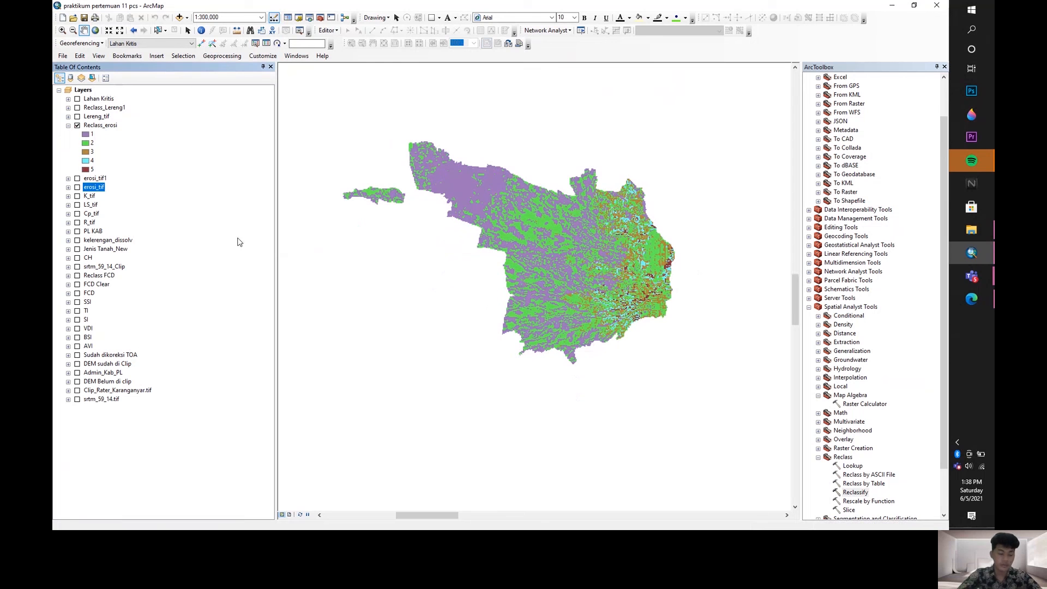
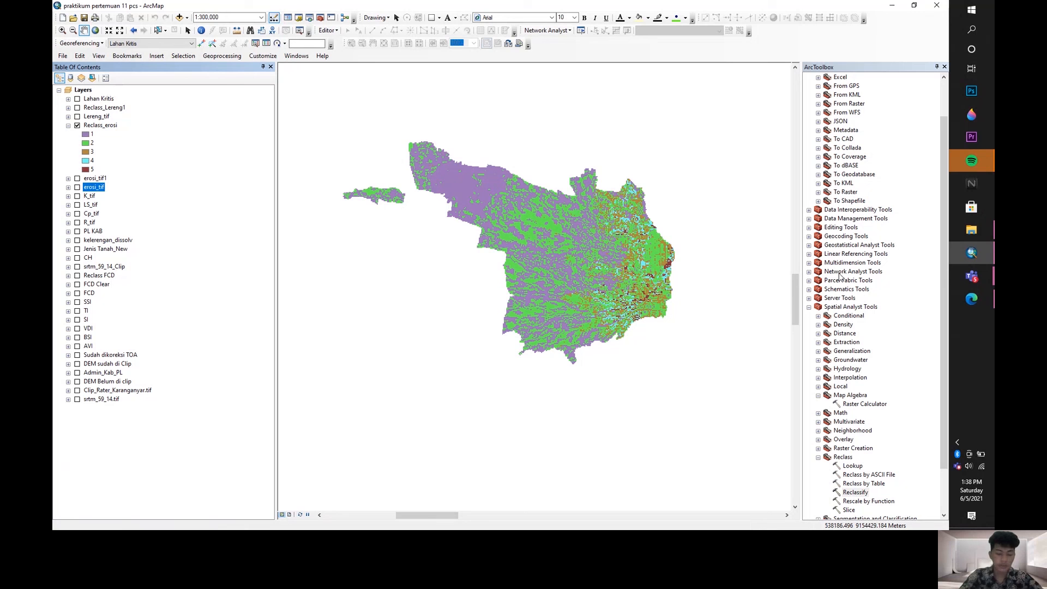
# - Open Polygon to Raster with kelerengan_dissolv as the input features and Lereng as the value field
pyautogui.scroll(2, 855, 220)
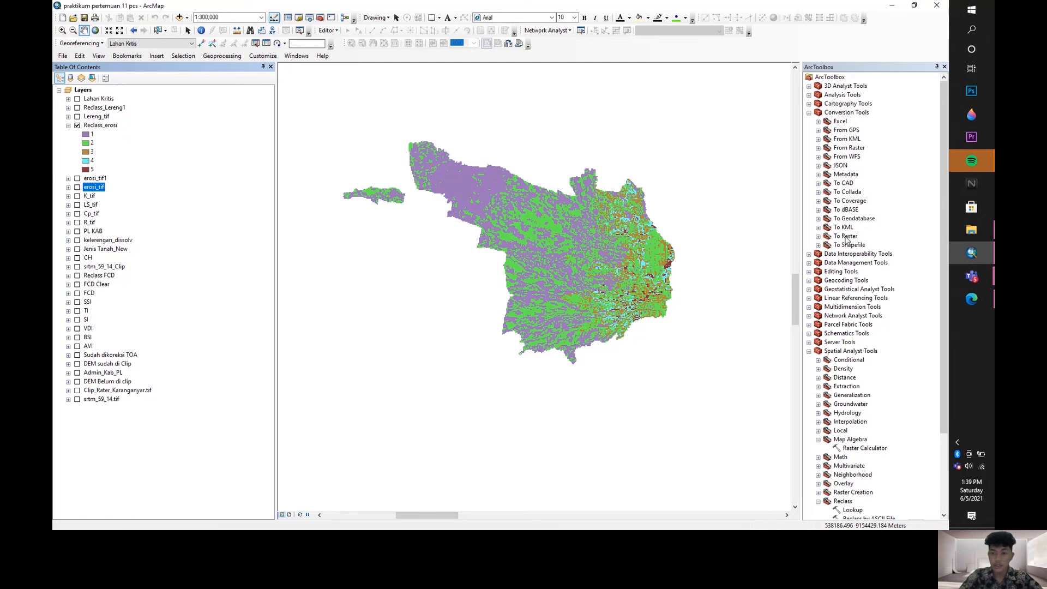
pyautogui.click(818, 236)
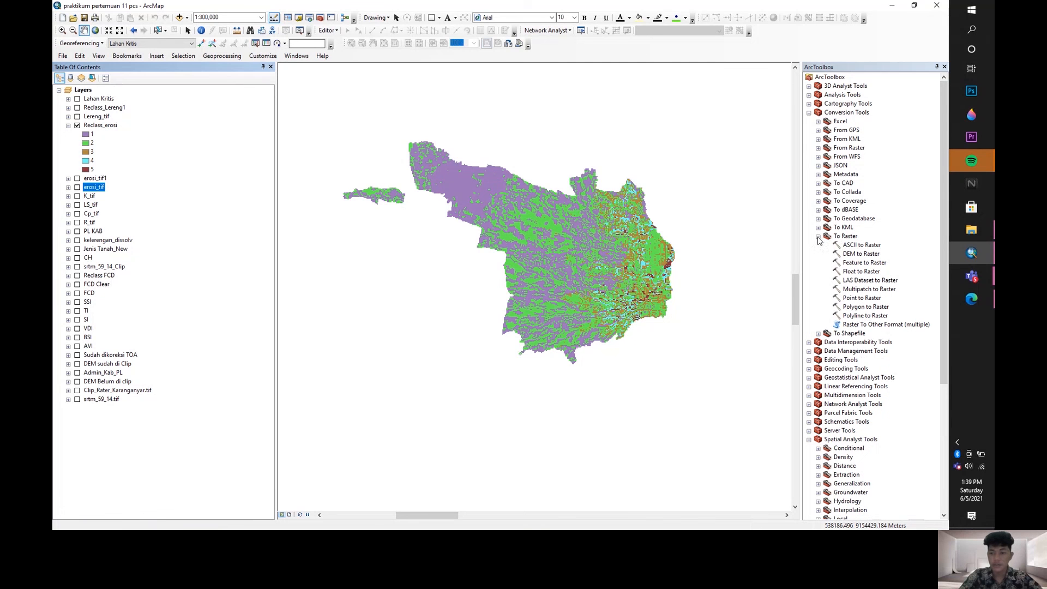
pyautogui.doubleClick(864, 307)
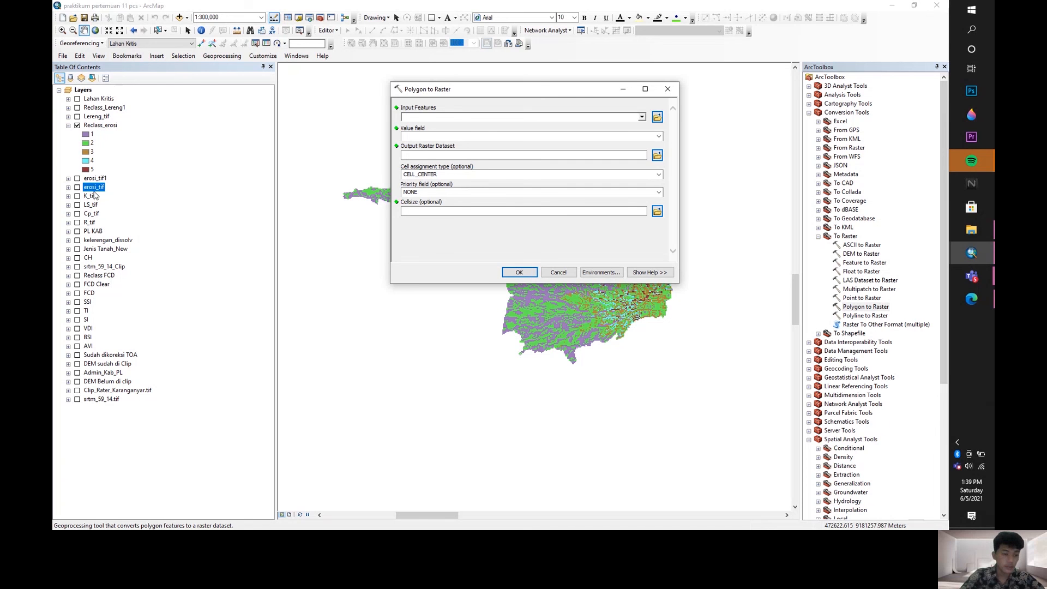
pyautogui.click(641, 117)
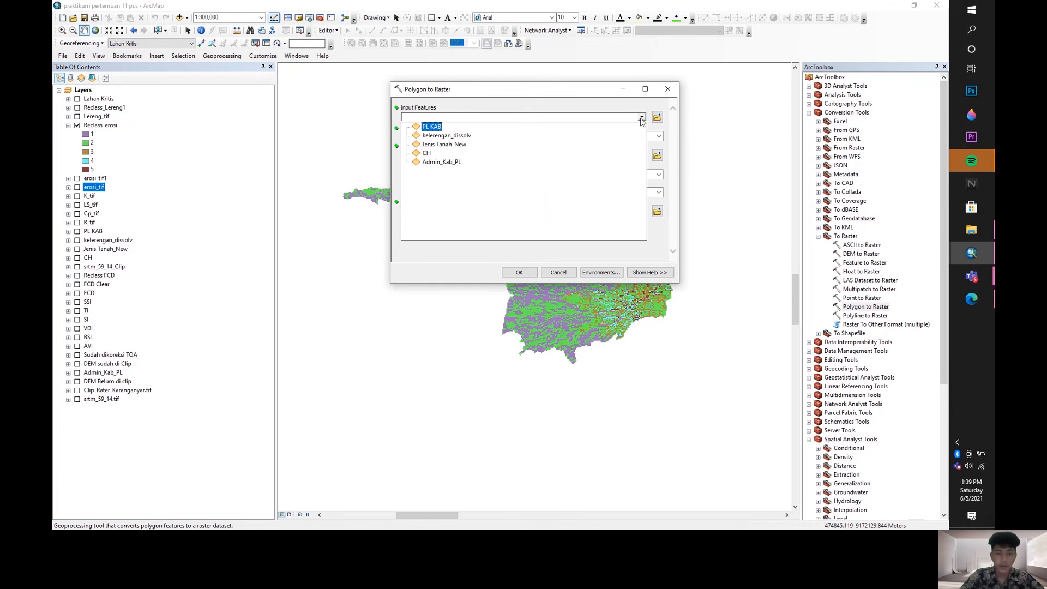
pyautogui.click(447, 136)
pyautogui.click(658, 136)
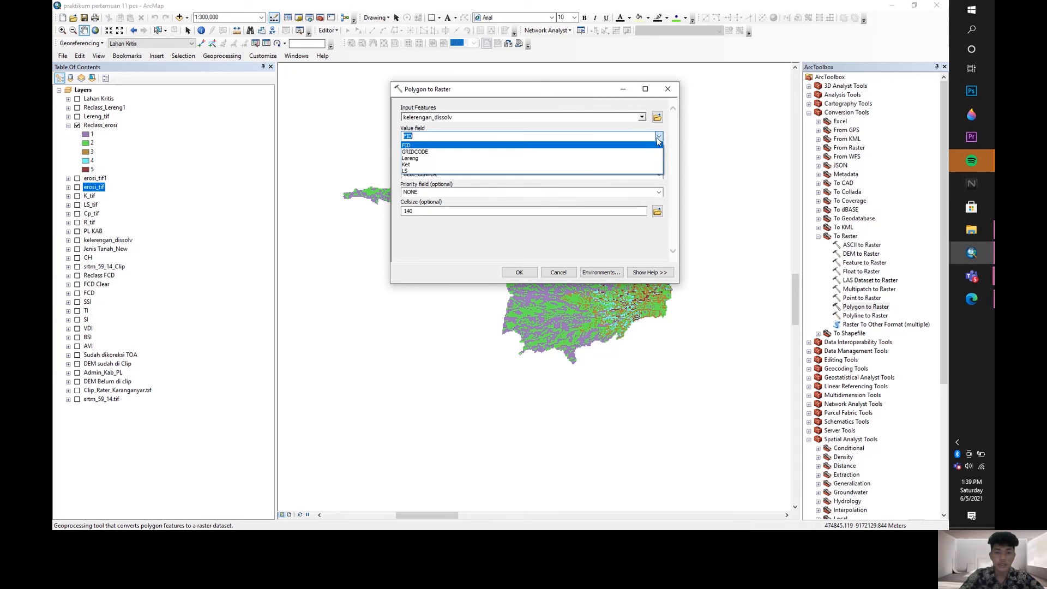
pyautogui.click(584, 164)
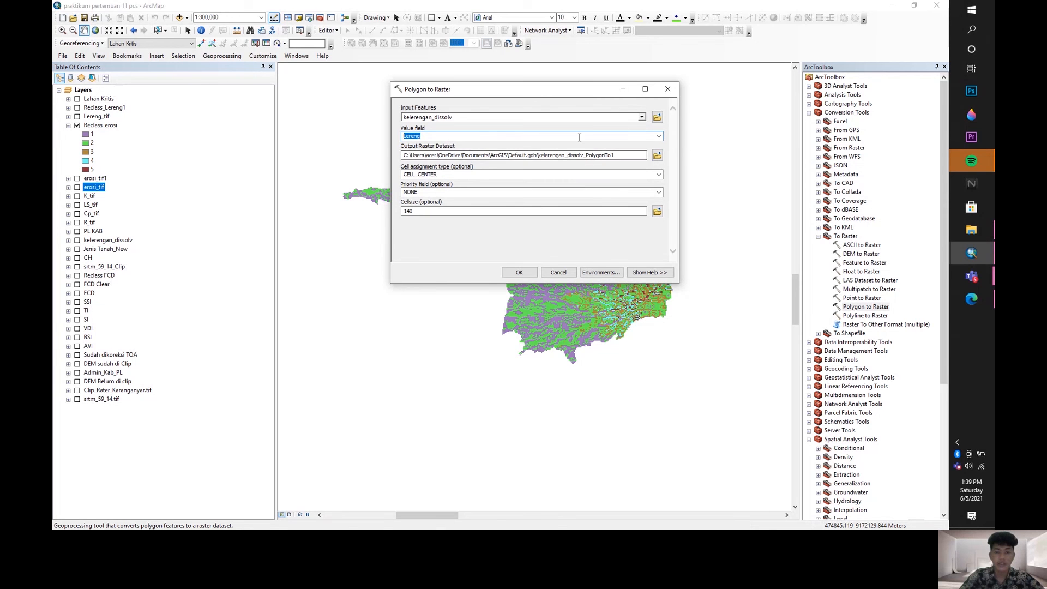
# - Name the output raster dataset Lereng in Default.gdb and cancel the Polygon to Raster conversion
pyautogui.click(627, 155)
pyautogui.press('BackSpace')
pyautogui.press('BackSpace')
pyautogui.press('BackSpace')
pyautogui.press('BackSpace')
pyautogui.press('BackSpace')
pyautogui.press('BackSpace')
pyautogui.press('BackSpace')
pyautogui.press('BackSpace')
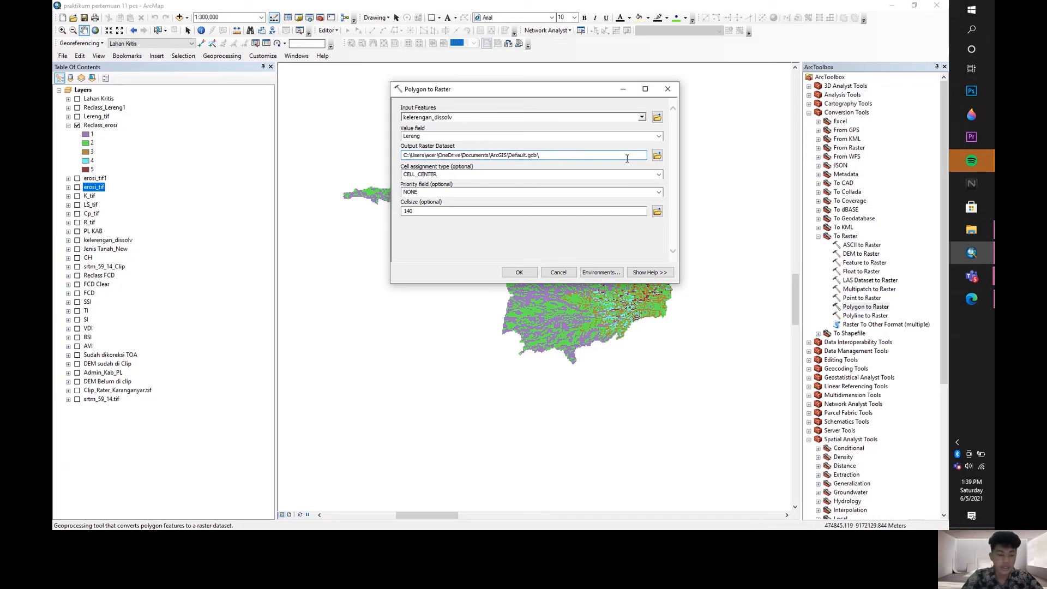
pyautogui.write('lereng')
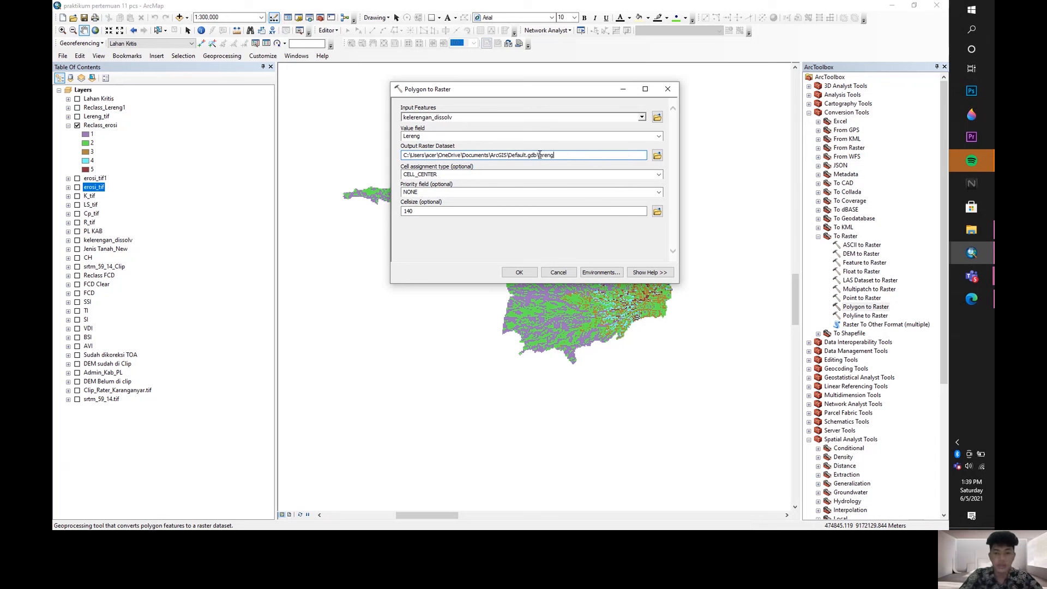
pyautogui.press('Delete')
pyautogui.write('L')
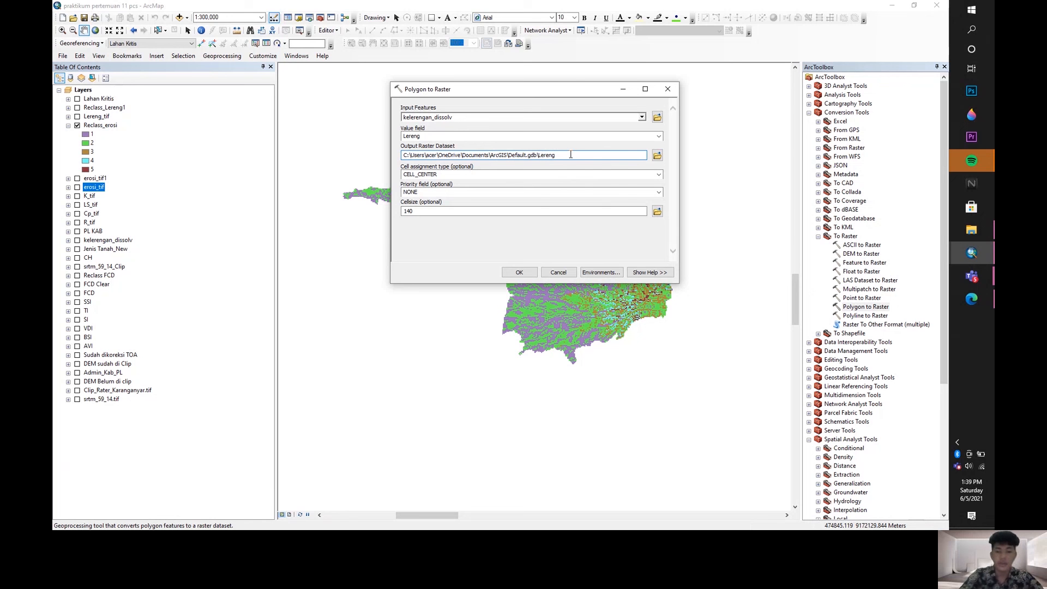
pyautogui.click(519, 273)
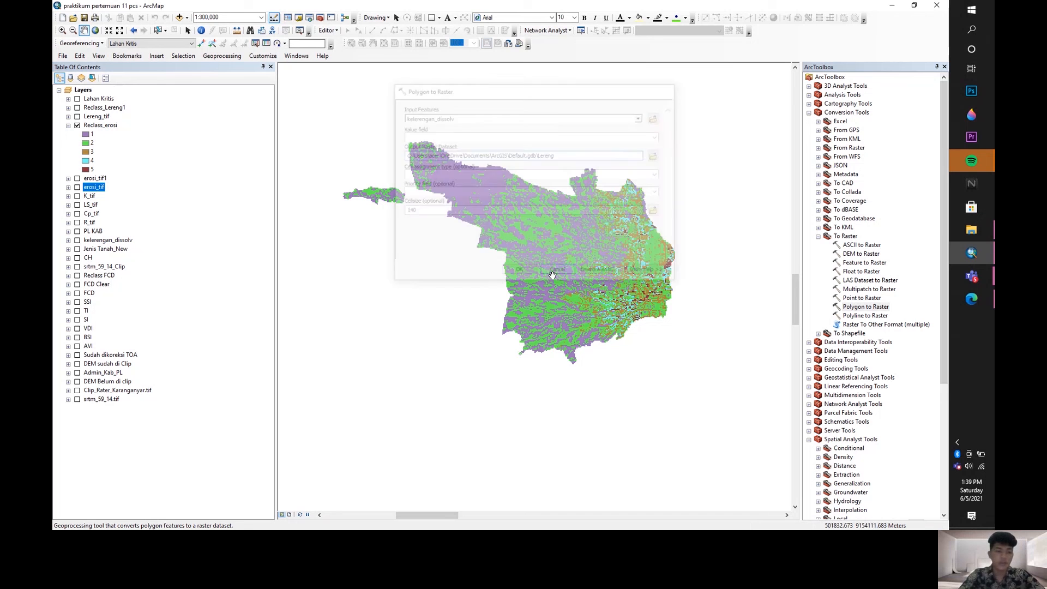
# - Show Lereng_tif on the map and open Reclassify with Lereng_tif as the input raster
pyautogui.click(77, 116)
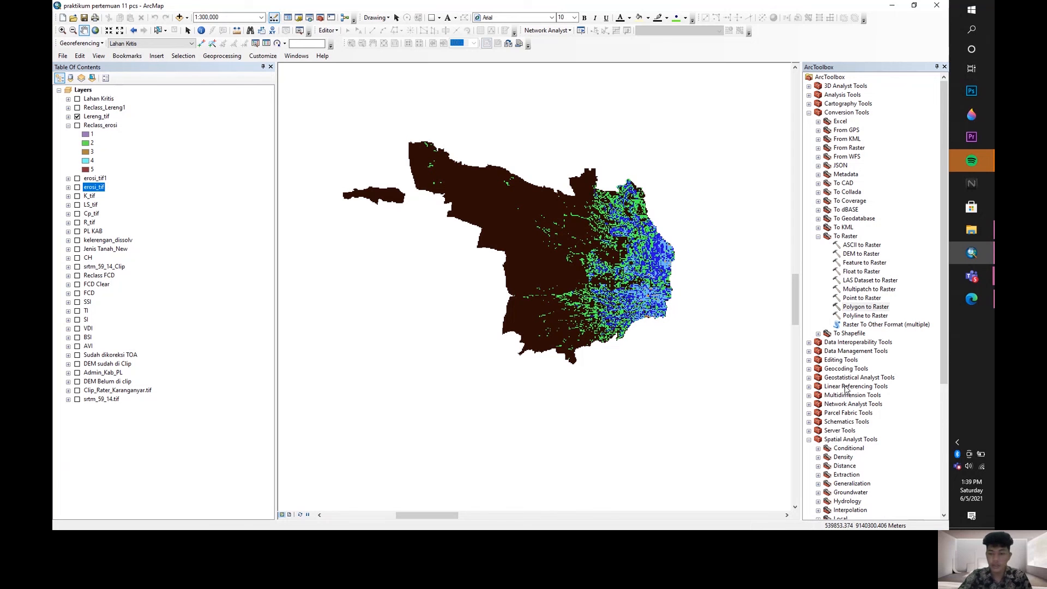
pyautogui.scroll(-7, 844, 387)
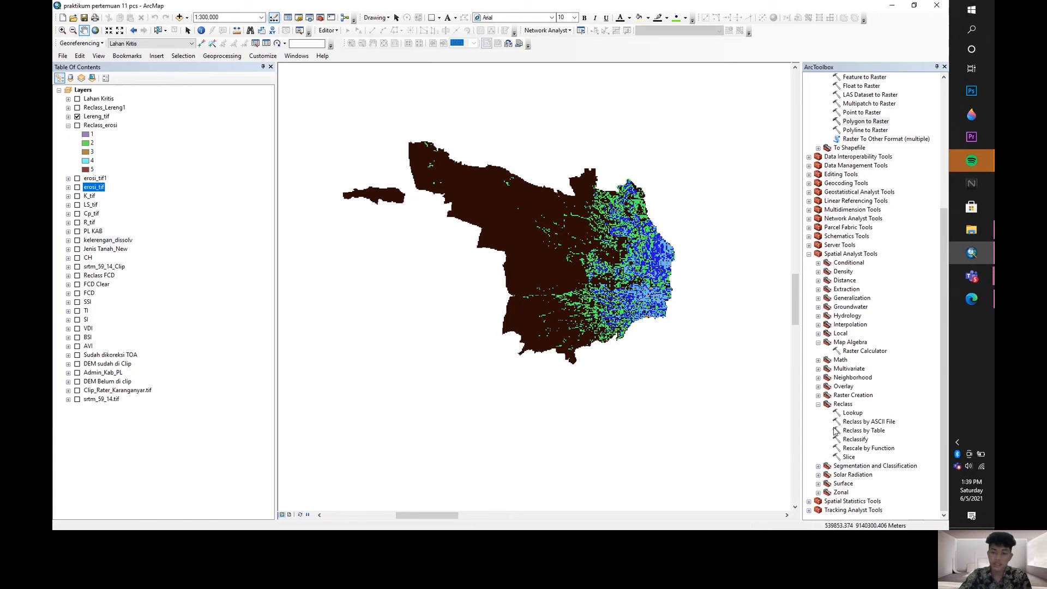
pyautogui.doubleClick(851, 440)
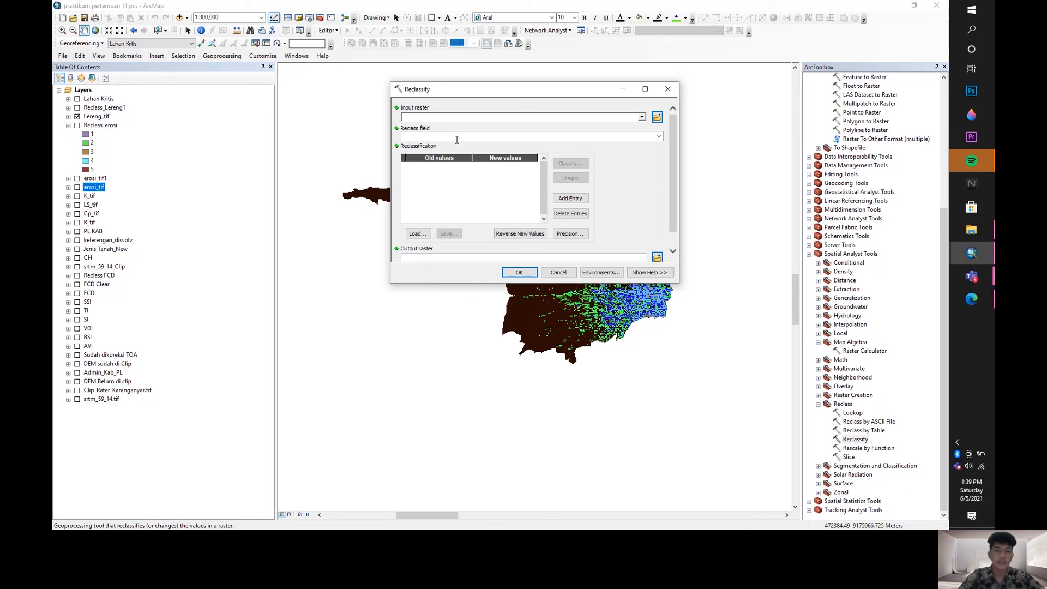
pyautogui.click(642, 117)
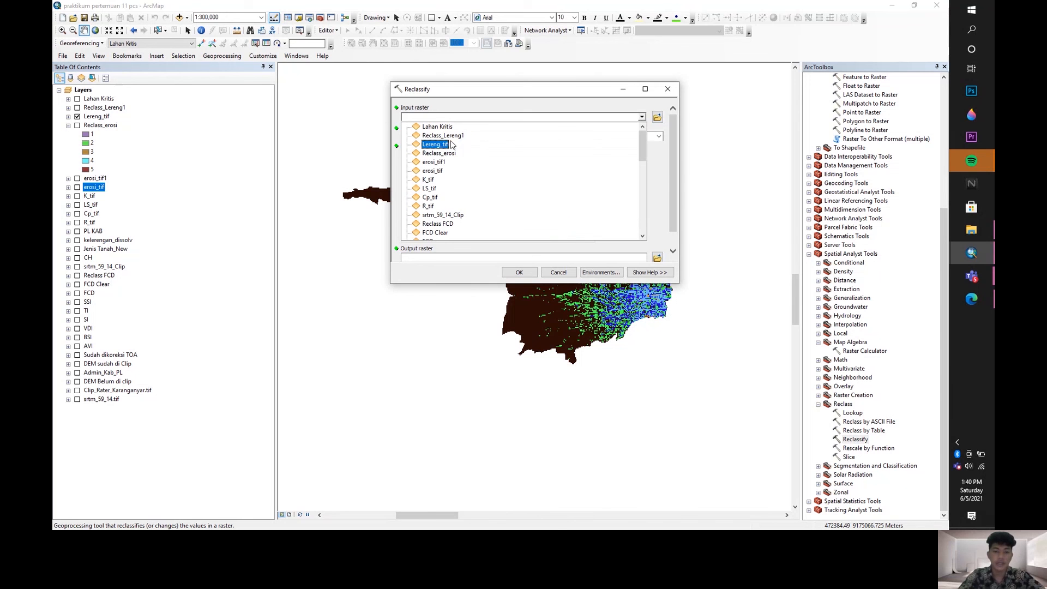
pyautogui.click(443, 145)
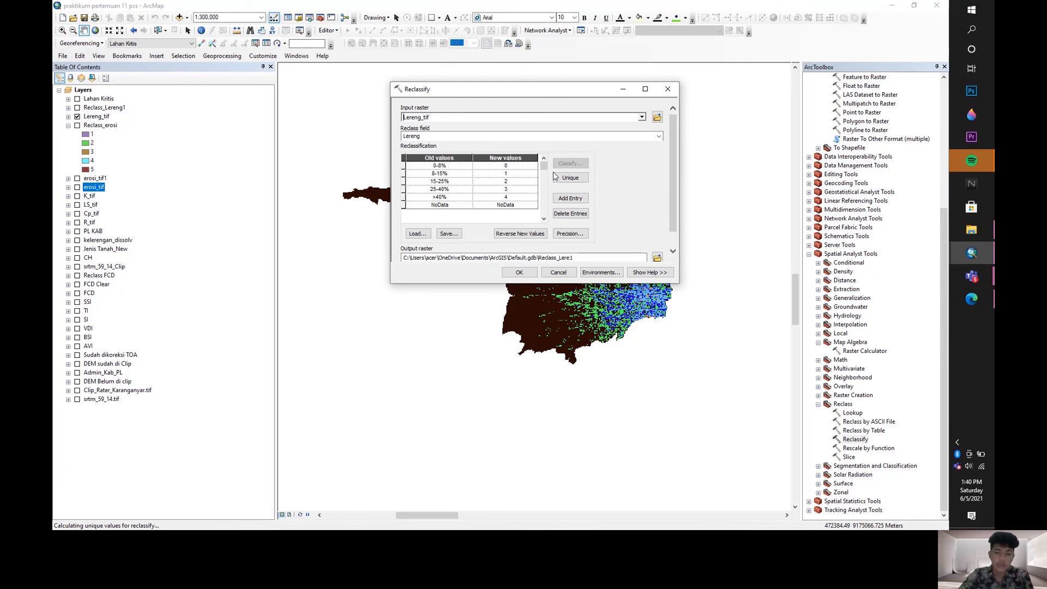
# - Try to renumber the Lereng_tif slope classes from 0-8% to >40% with new values 1 to 5
pyautogui.click(524, 189)
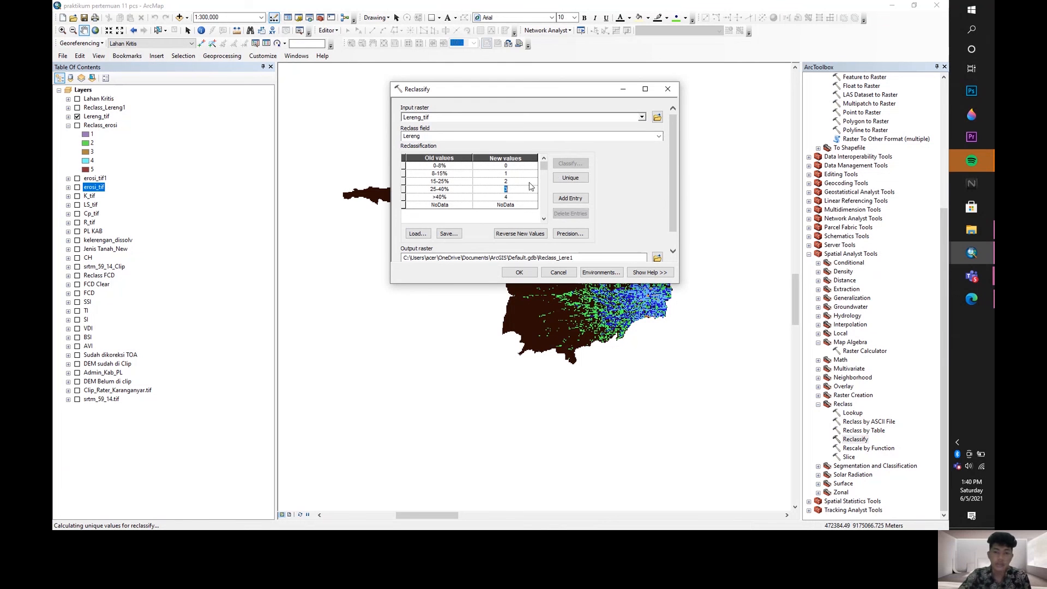
pyautogui.click(522, 167)
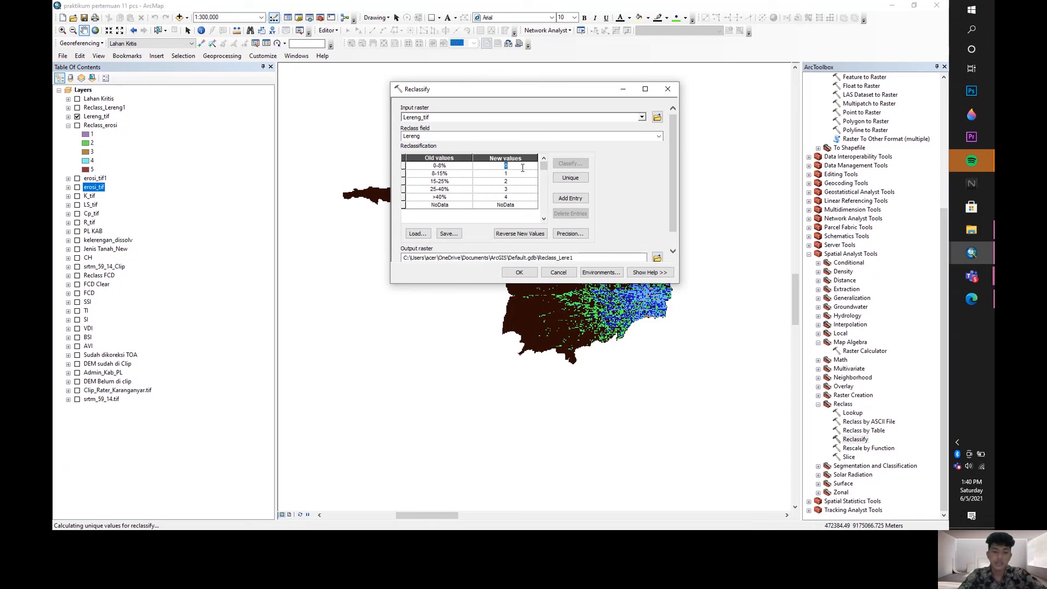
pyautogui.click(523, 167)
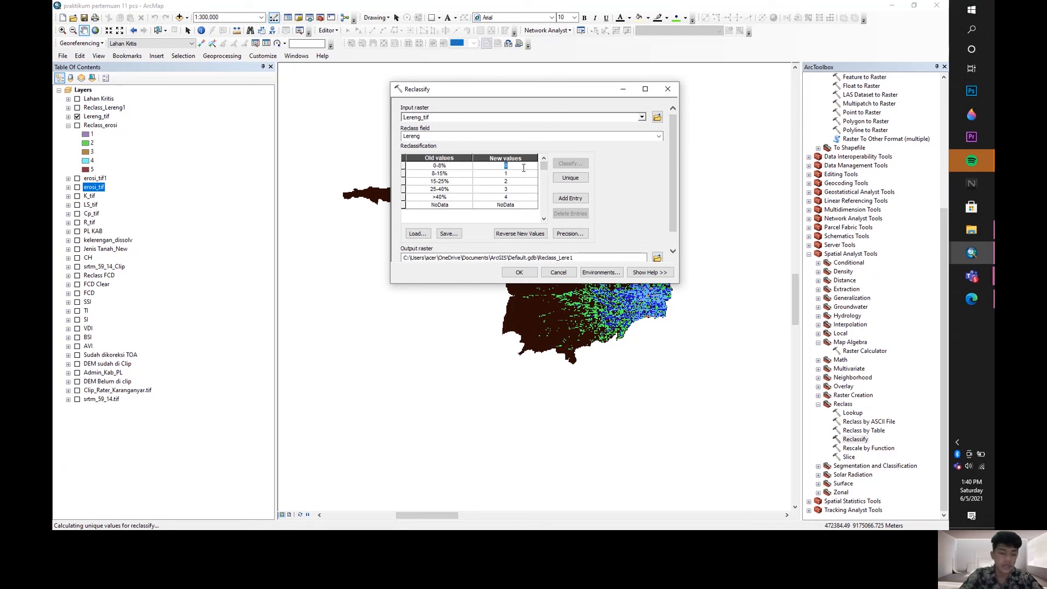
pyautogui.write('1')
pyautogui.click(522, 173)
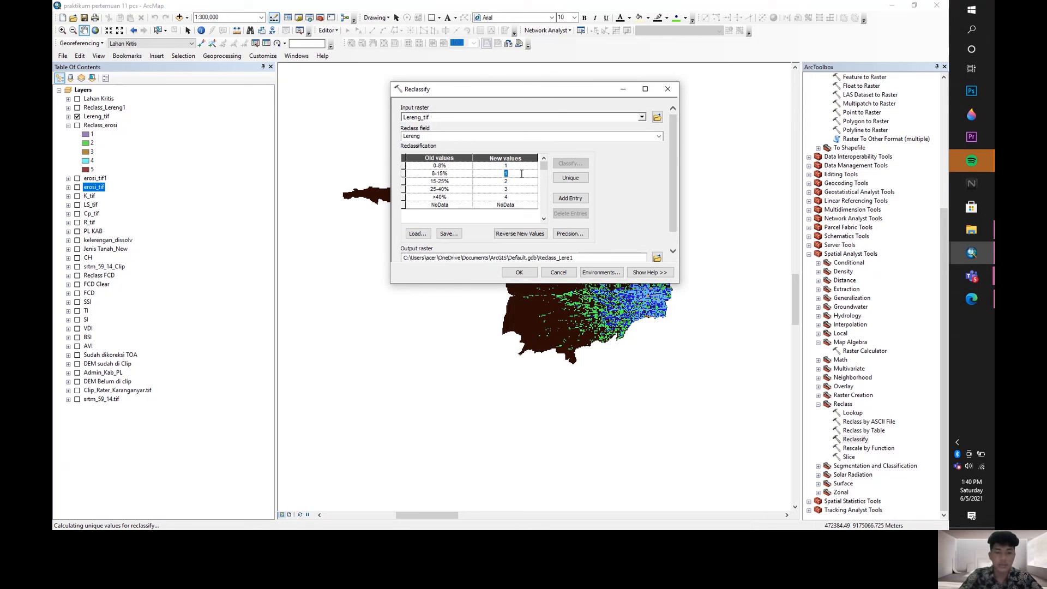
pyautogui.write('2')
pyautogui.write('3')
pyautogui.click(516, 190)
pyautogui.write('5')
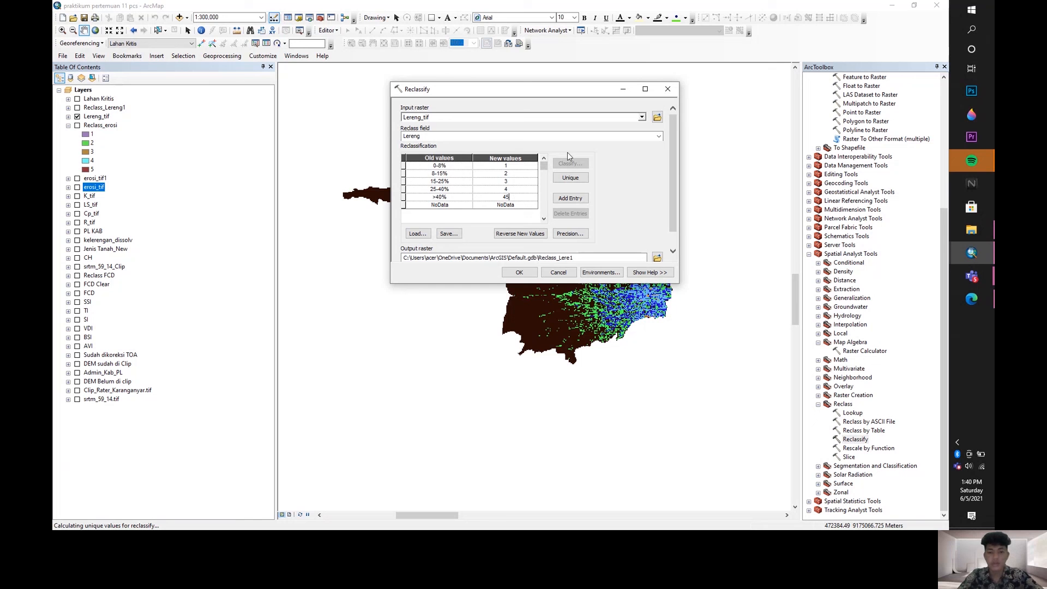
# - Reselect Lereng as the reclass field to reset the new values in the reclassification table
pyautogui.click(659, 137)
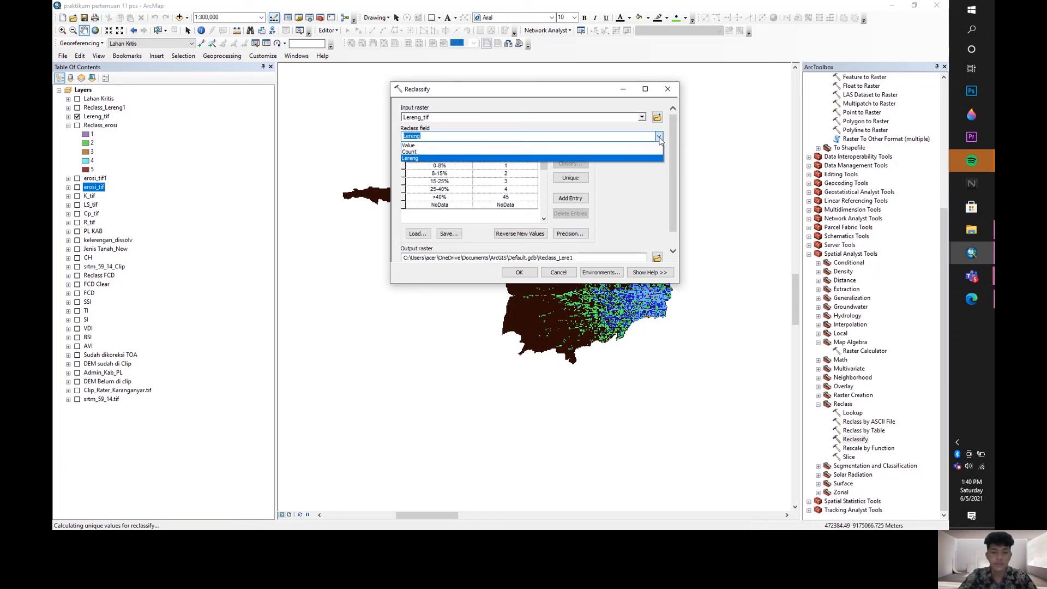
pyautogui.click(659, 139)
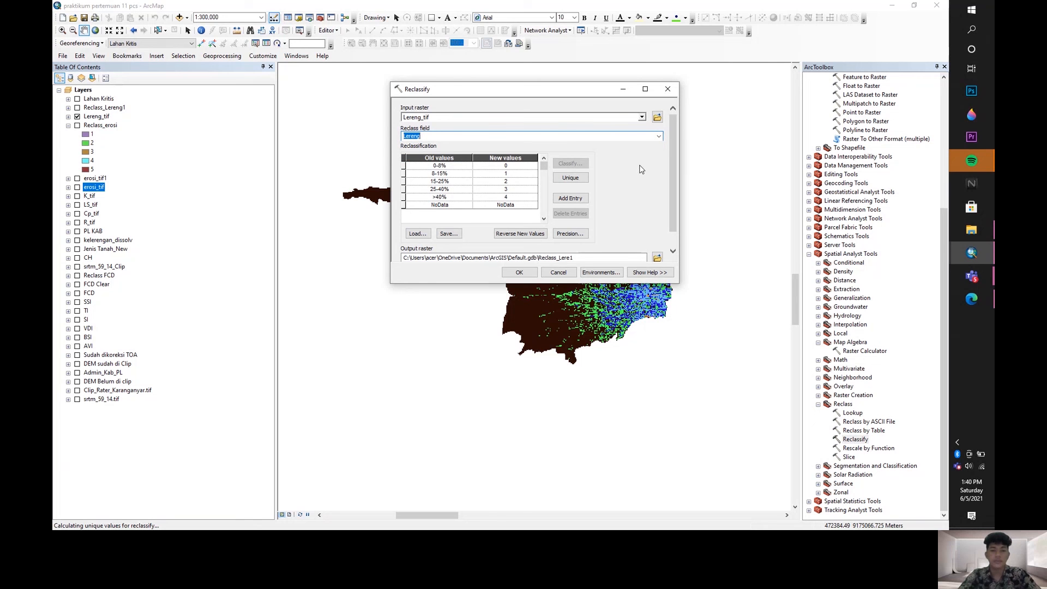
pyautogui.click(551, 137)
# - Set the new values to 1 for 0-8%, 2 for 8-15%, 3 for 15-25%, 4 for 25-40% and 5 for >40%
pyautogui.click(516, 166)
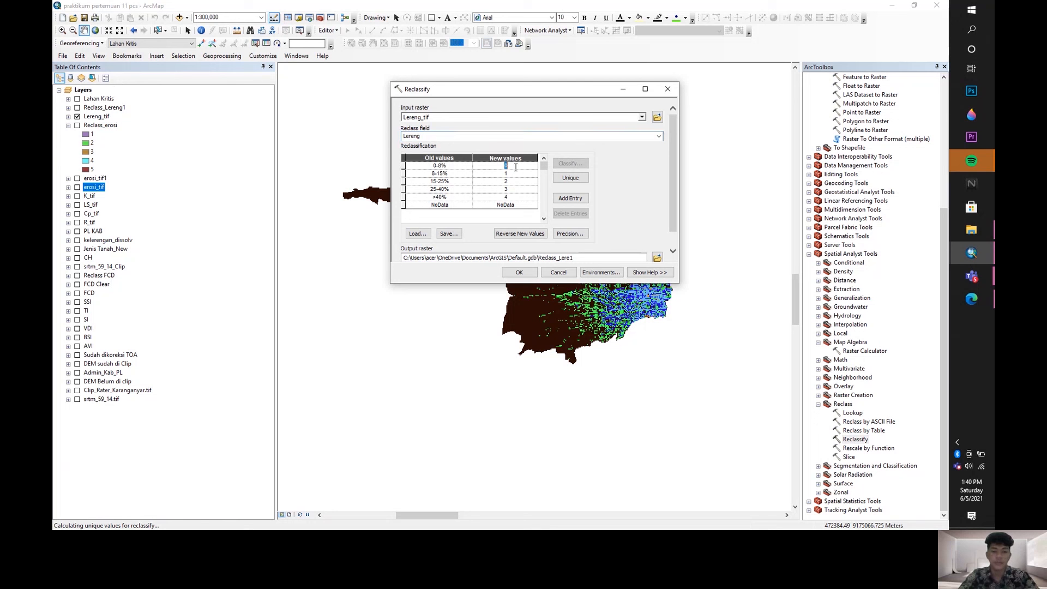
pyautogui.click(514, 175)
pyautogui.click(511, 189)
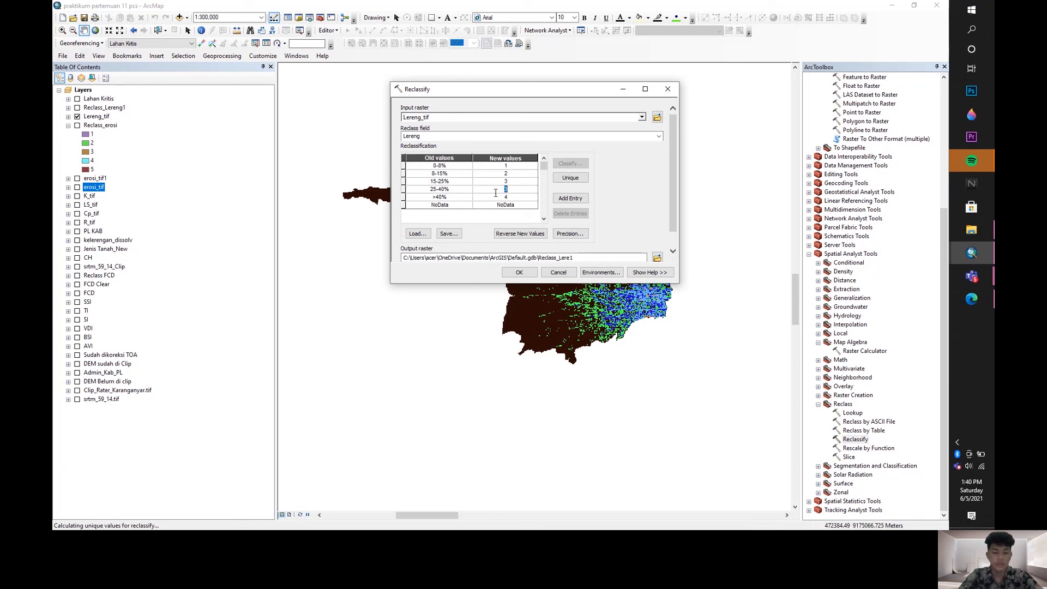
pyautogui.click(498, 198)
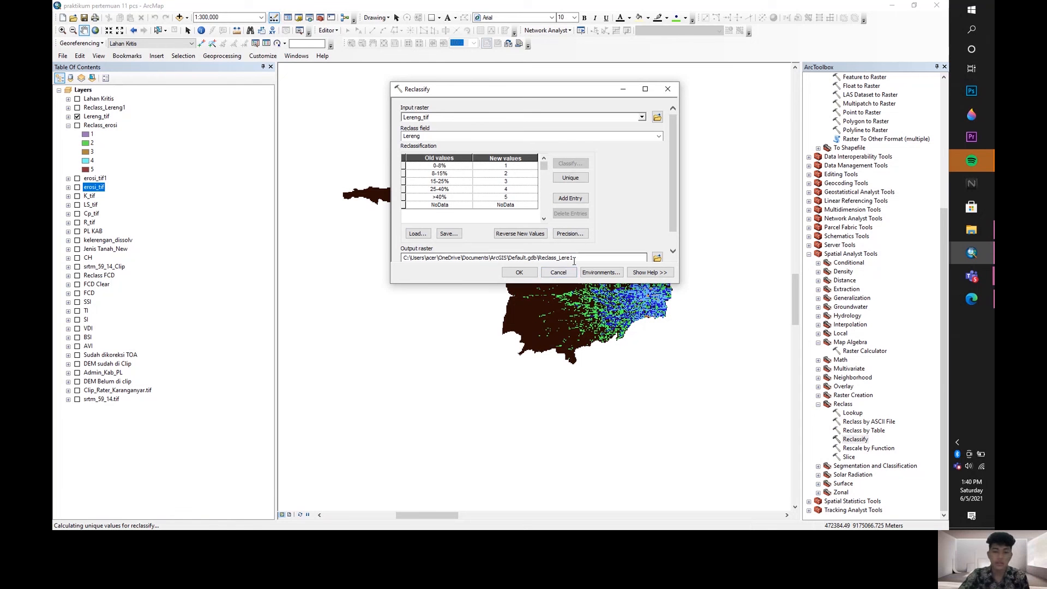
# - Cancel the Reclassify dialog and display the Reclass_Lereng1 layer instead of Lereng_tif
pyautogui.click(558, 272)
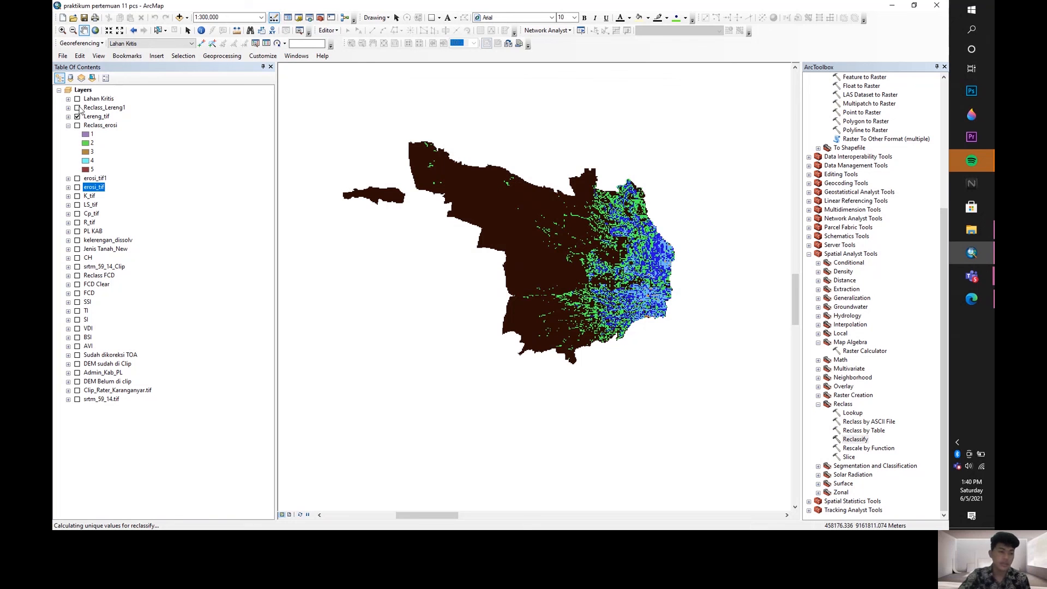
pyautogui.click(77, 116)
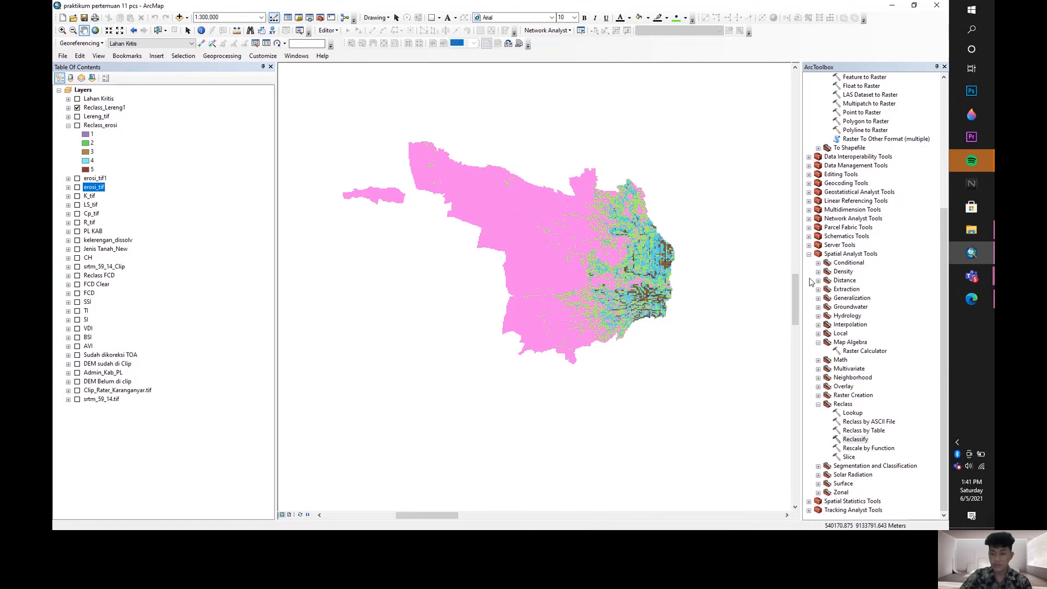
# - Open the Weighted Overlay tool from the Spatial Analyst Overlay tools and add Reclass_Lereng1 with the Value field
pyautogui.doubleClick(816, 254)
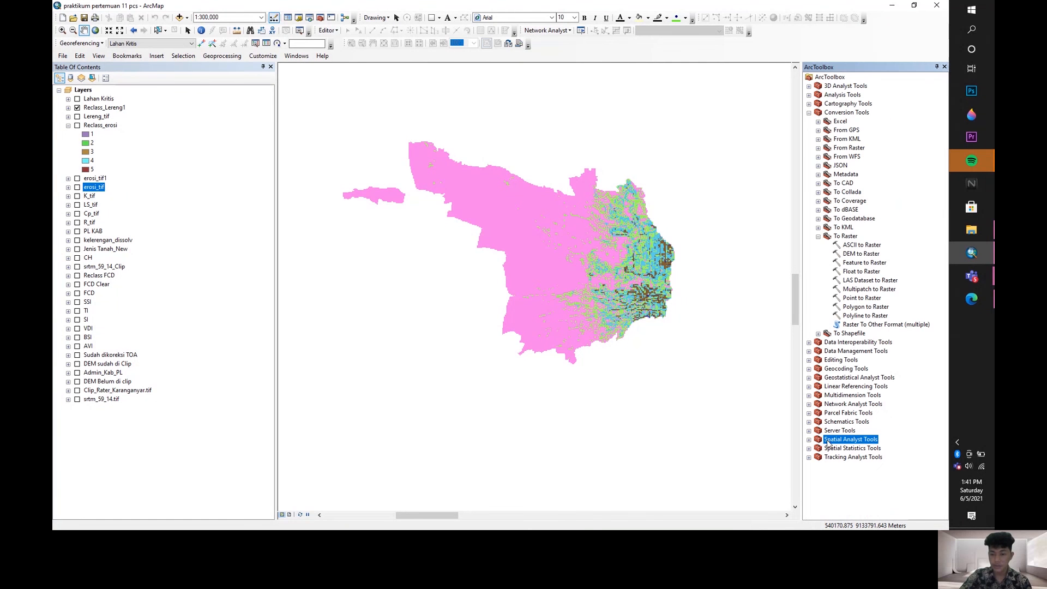
pyautogui.click(810, 440)
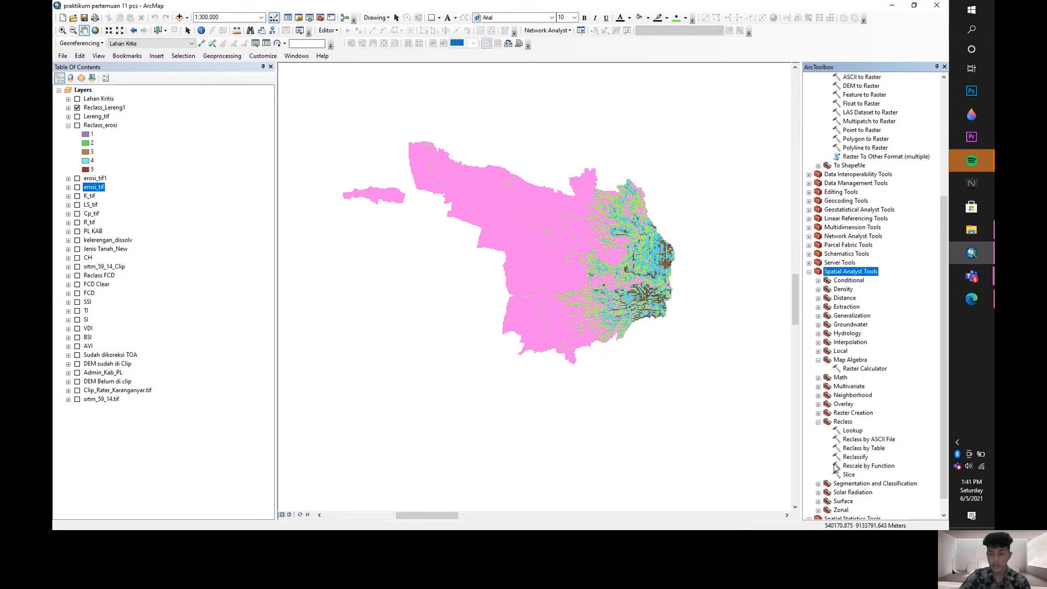
pyautogui.click(818, 422)
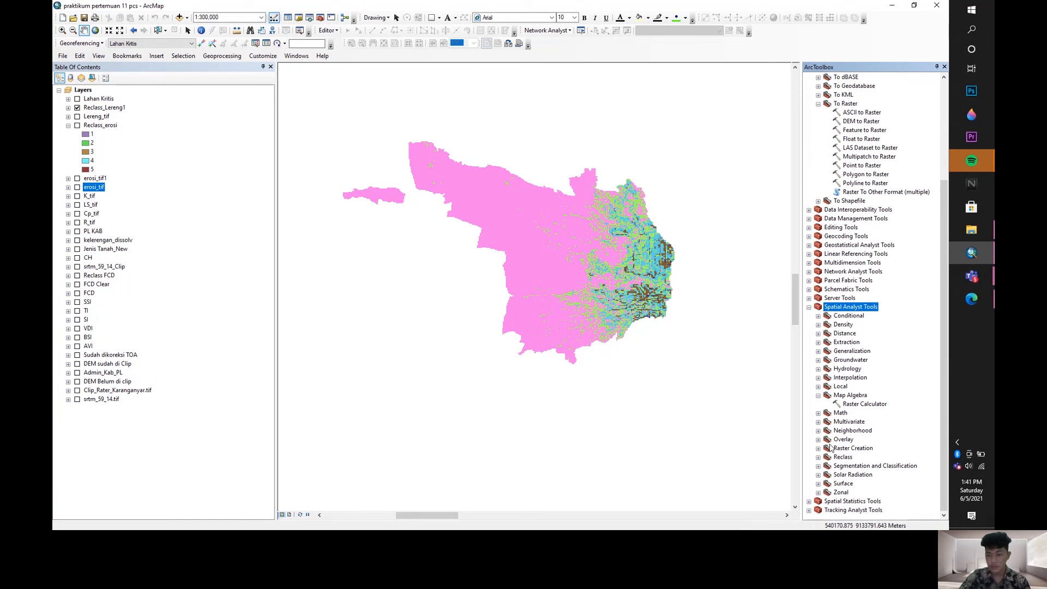
pyautogui.click(818, 439)
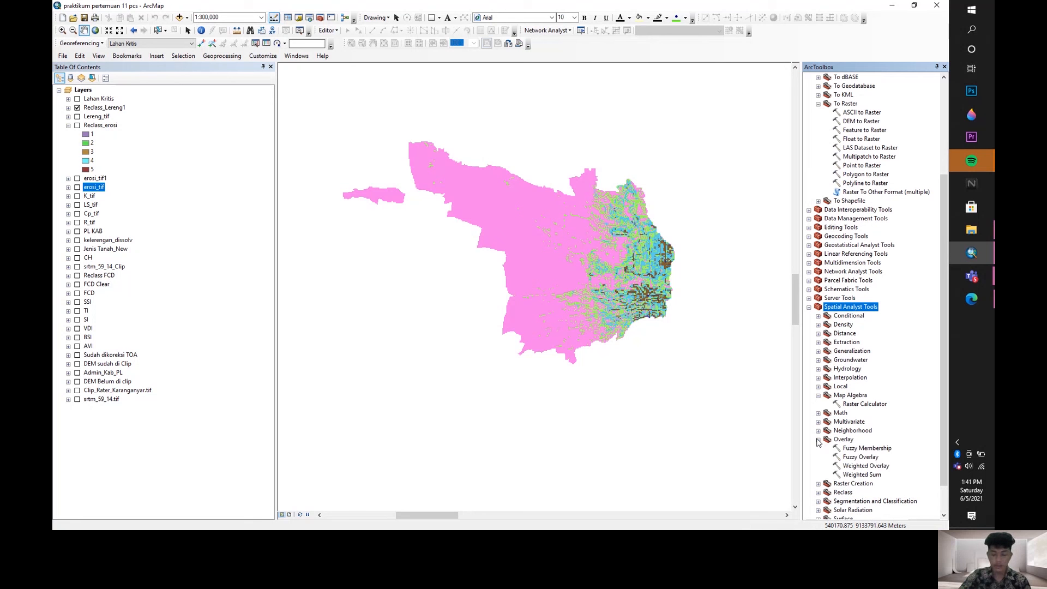
pyautogui.doubleClick(854, 467)
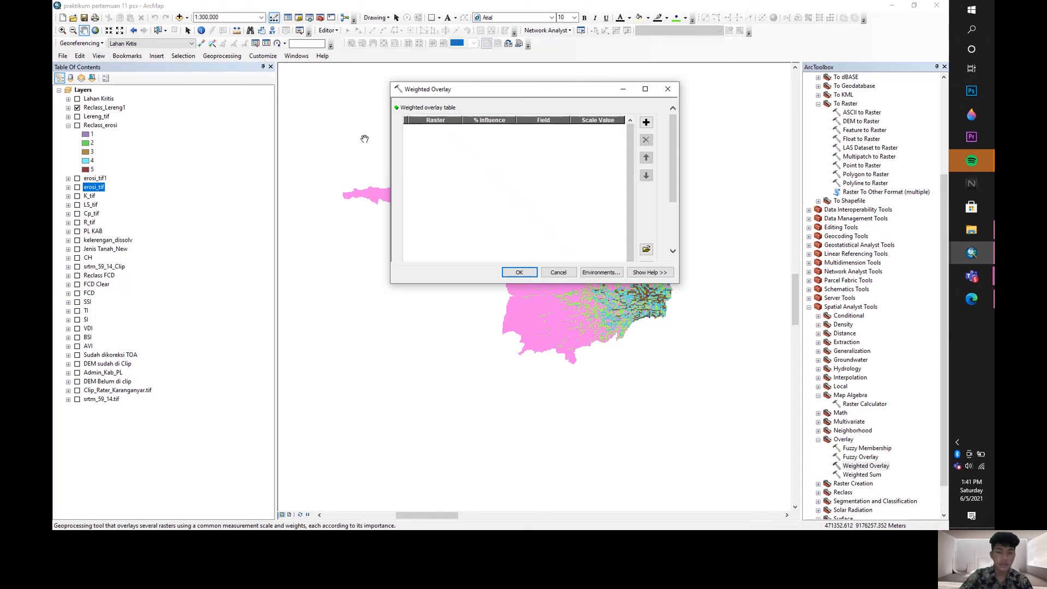
pyautogui.click(646, 122)
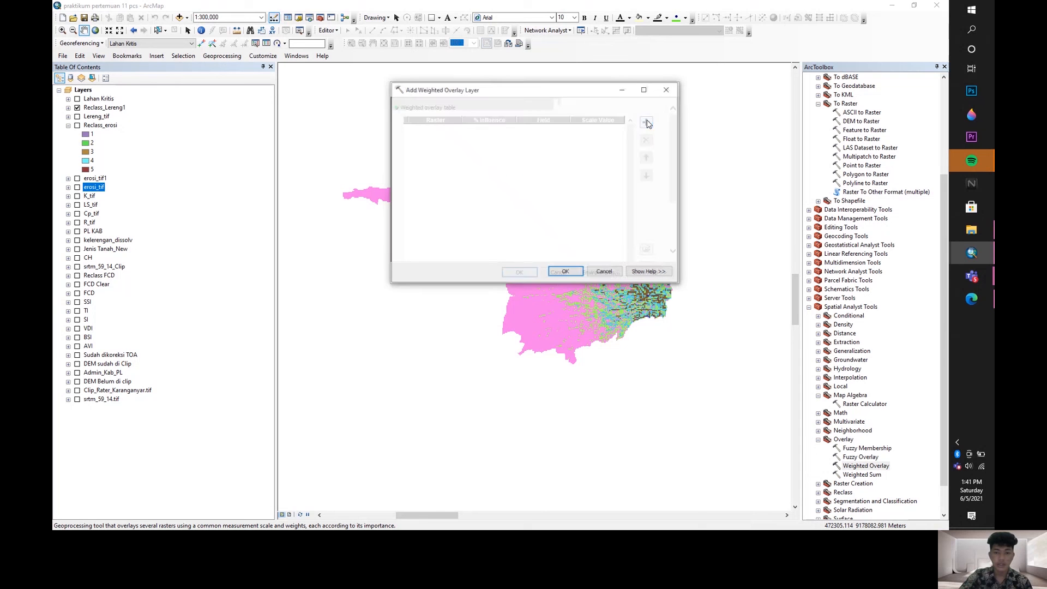
pyautogui.click(642, 117)
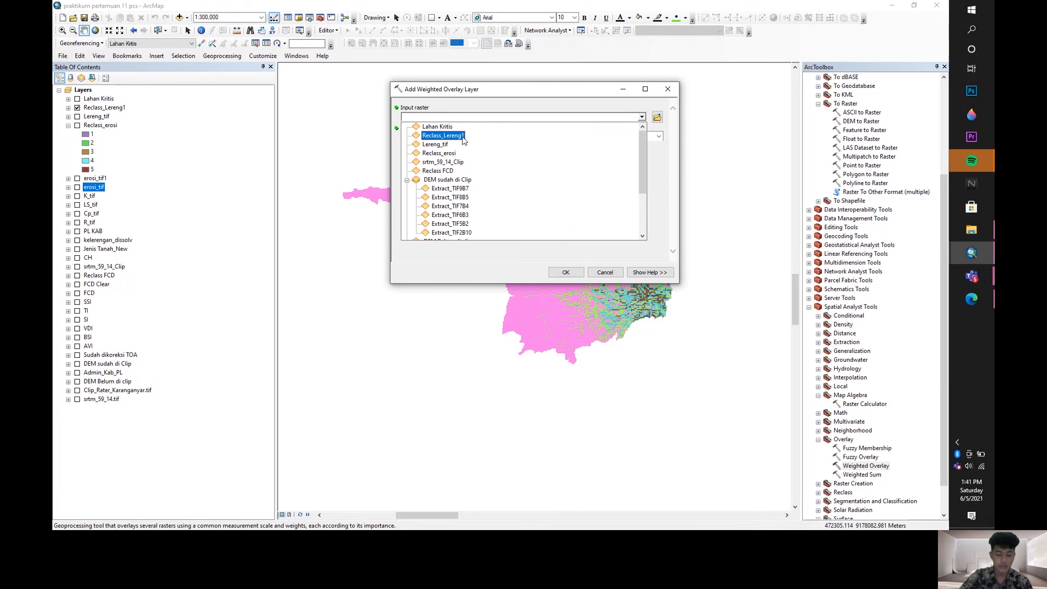
pyautogui.click(462, 140)
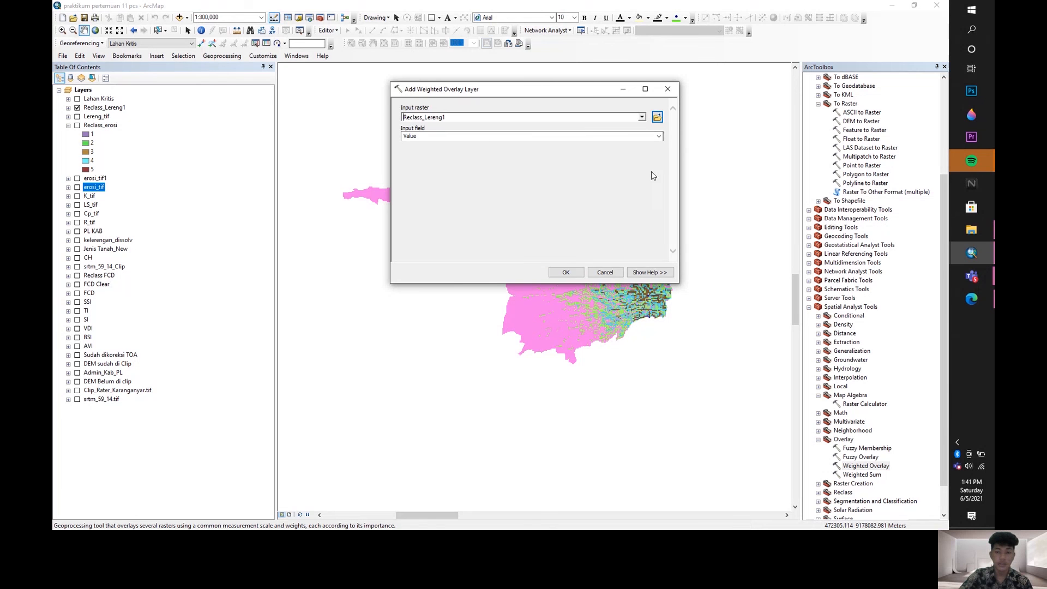
pyautogui.click(566, 273)
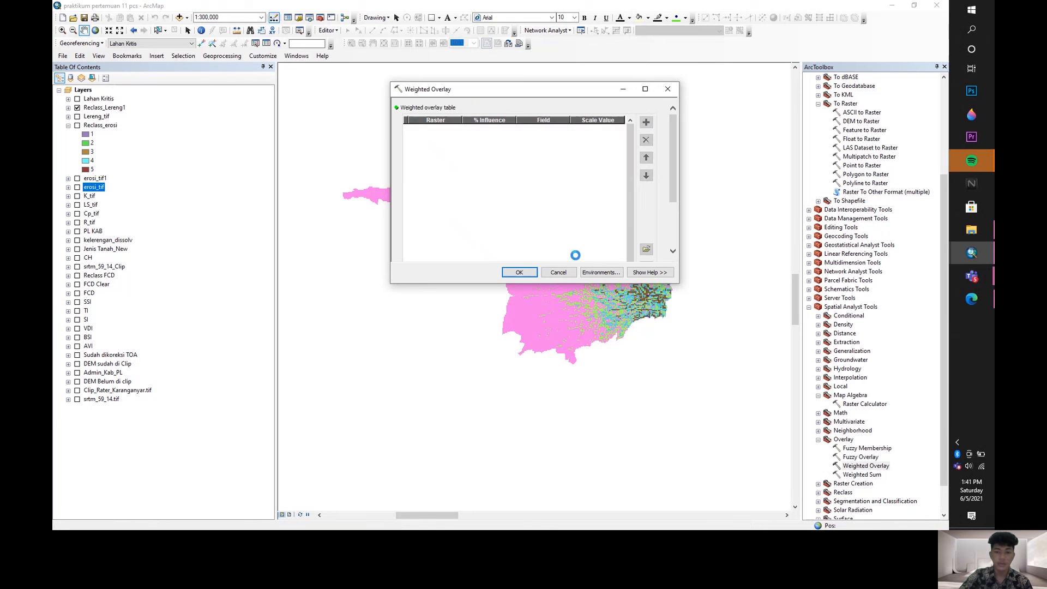
# - Add Reclass FCD with the Value field to the weighted overlay table
pyautogui.click(645, 126)
pyautogui.click(641, 117)
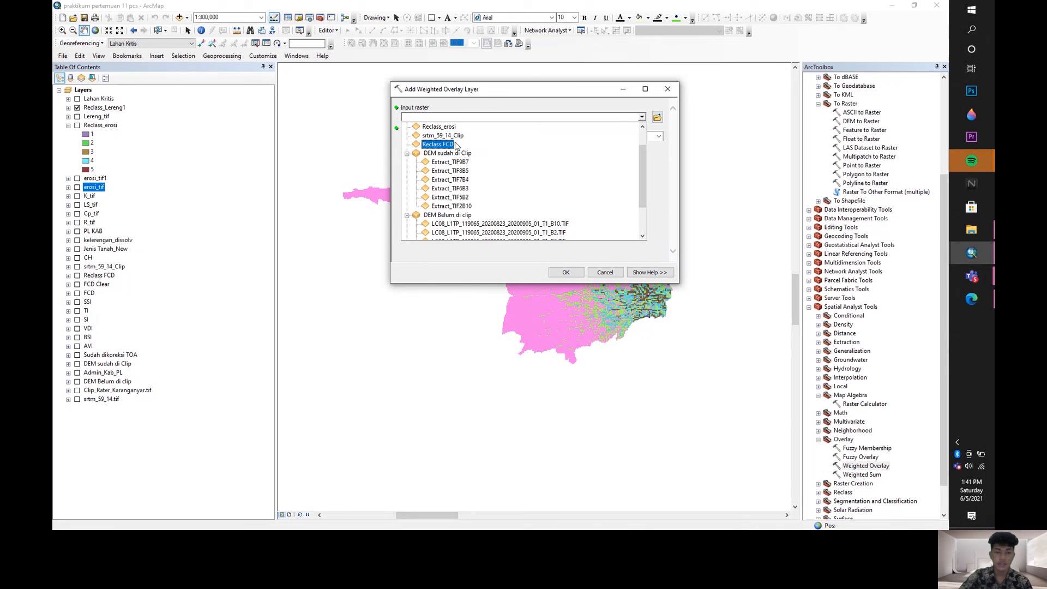
pyautogui.click(437, 145)
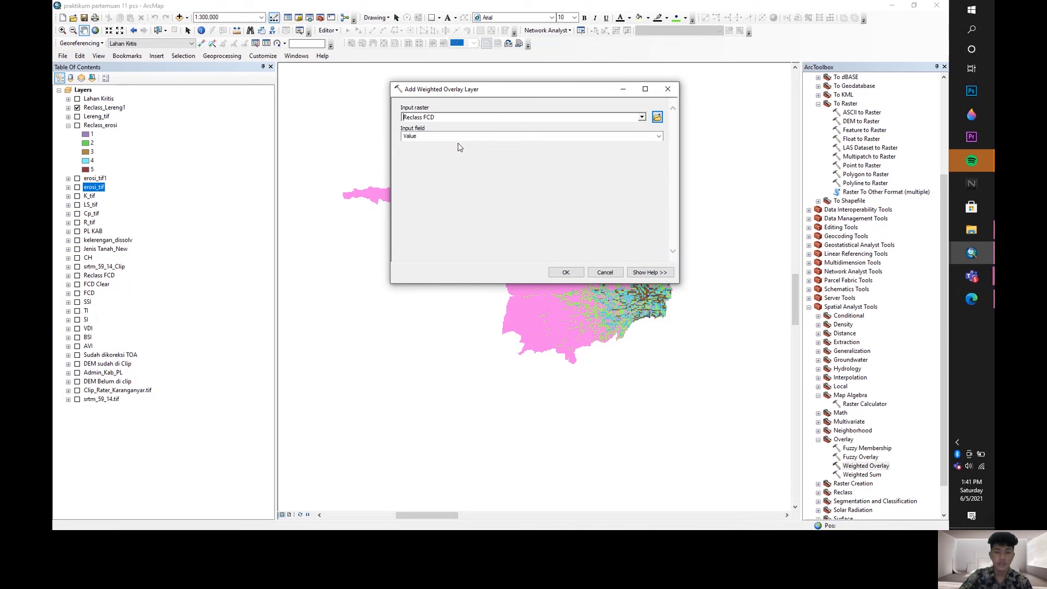
pyautogui.click(566, 273)
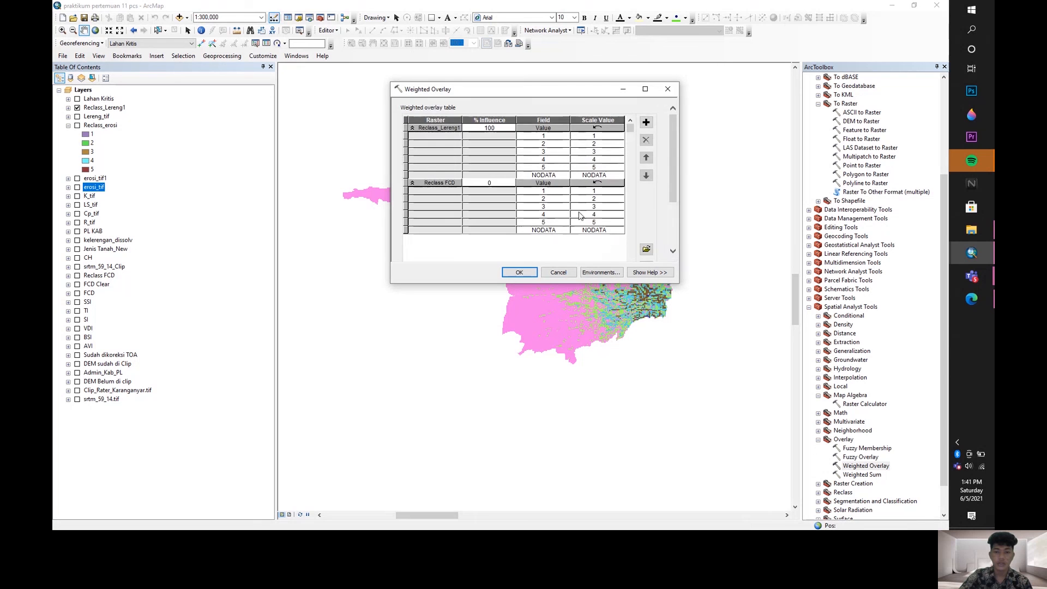
# - Add Reclass_erosi with the Value field as the third raster of the weighted overlay table
pyautogui.click(644, 125)
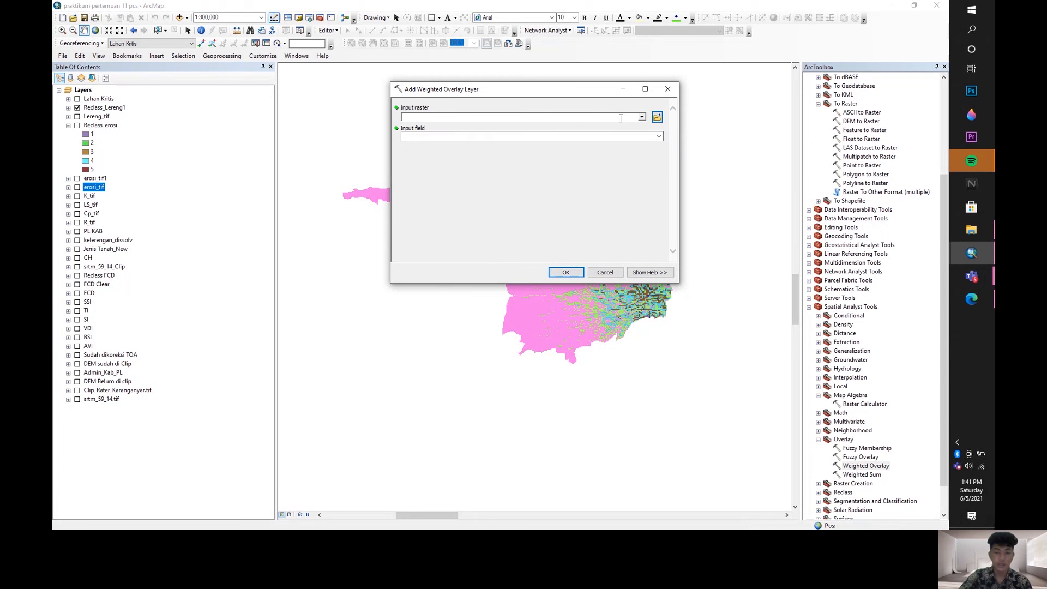
pyautogui.click(642, 118)
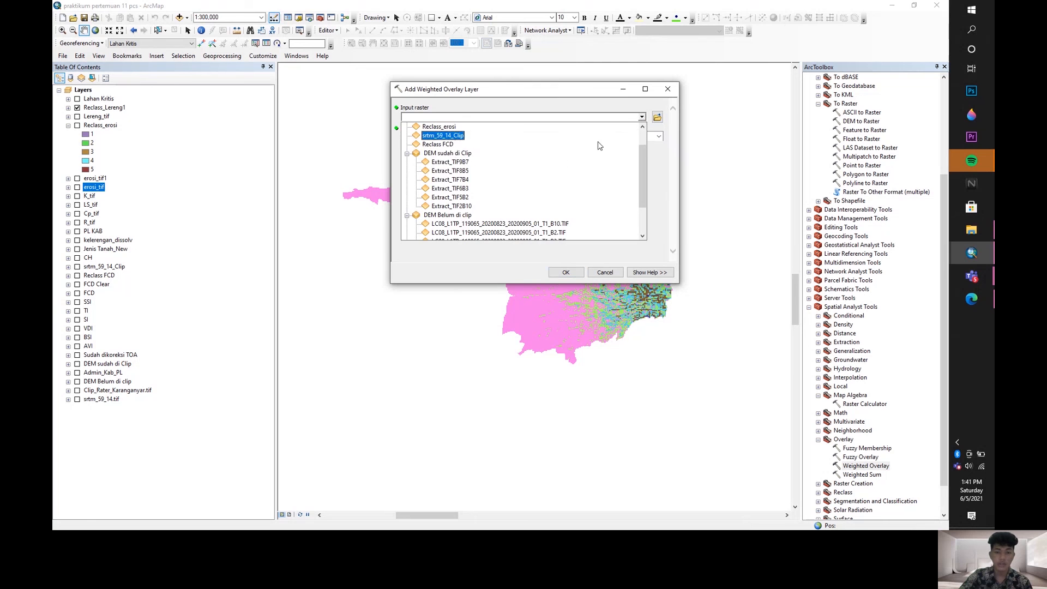
pyautogui.scroll(-1, 501, 158)
pyautogui.scroll(2, 500, 163)
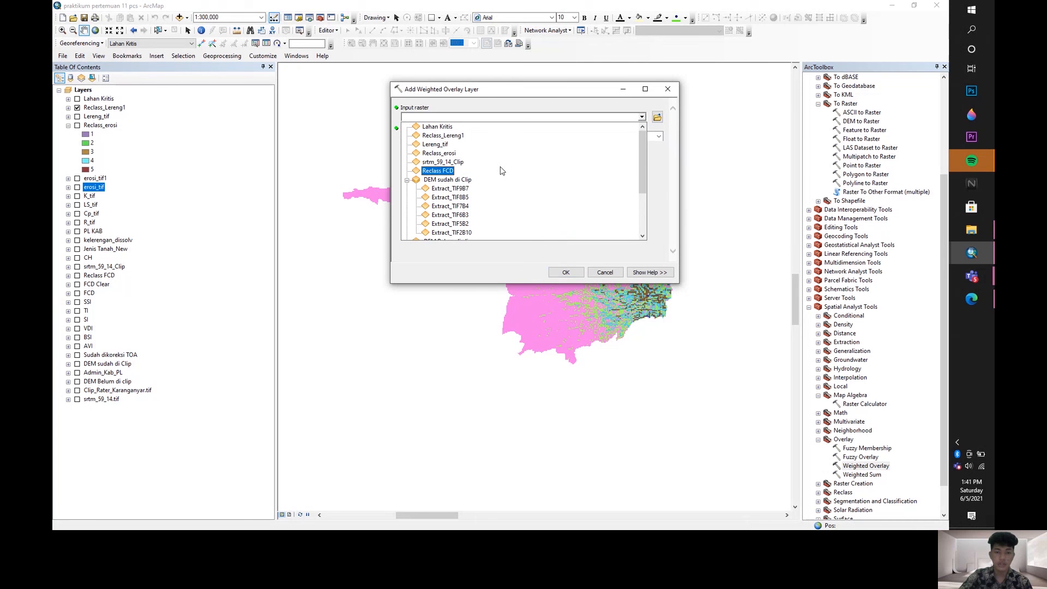
pyautogui.click(482, 155)
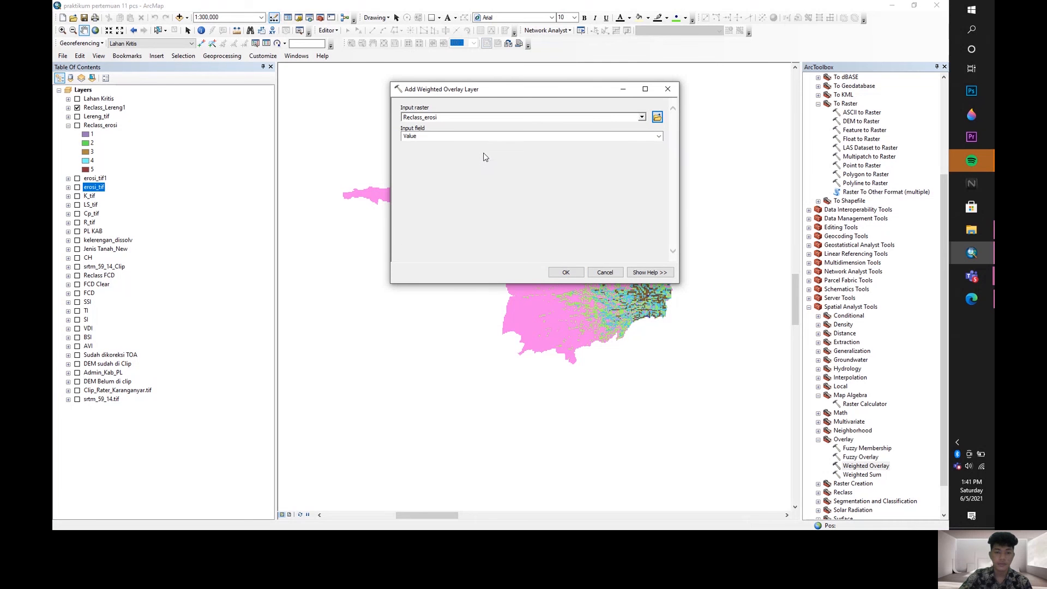
pyautogui.click(564, 273)
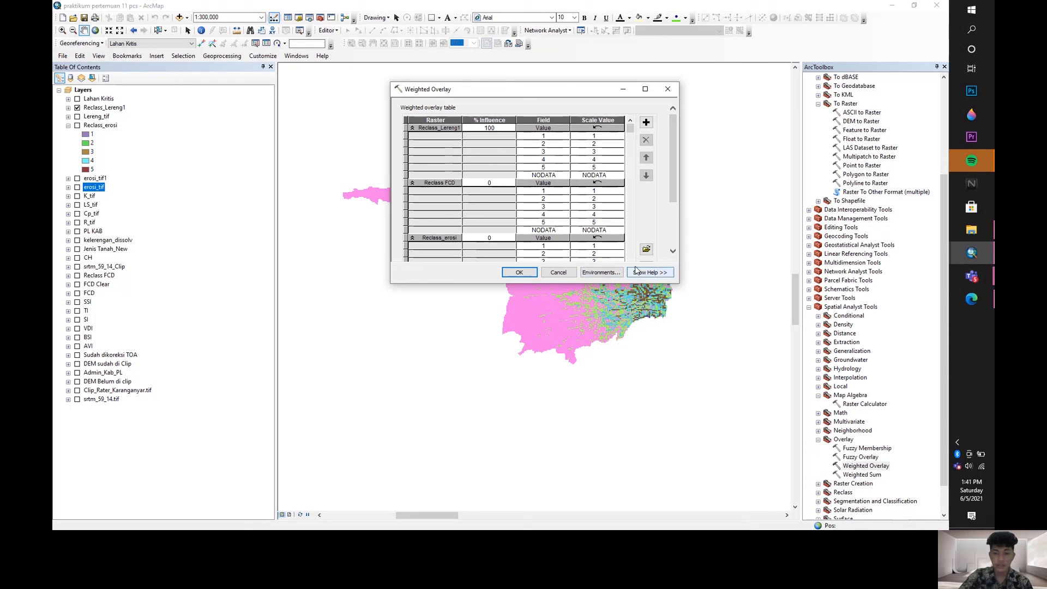
# - Give the three overlay rasters equal influence and set the evaluation scale from 1 to 5
pyautogui.scroll(-5, 578, 211)
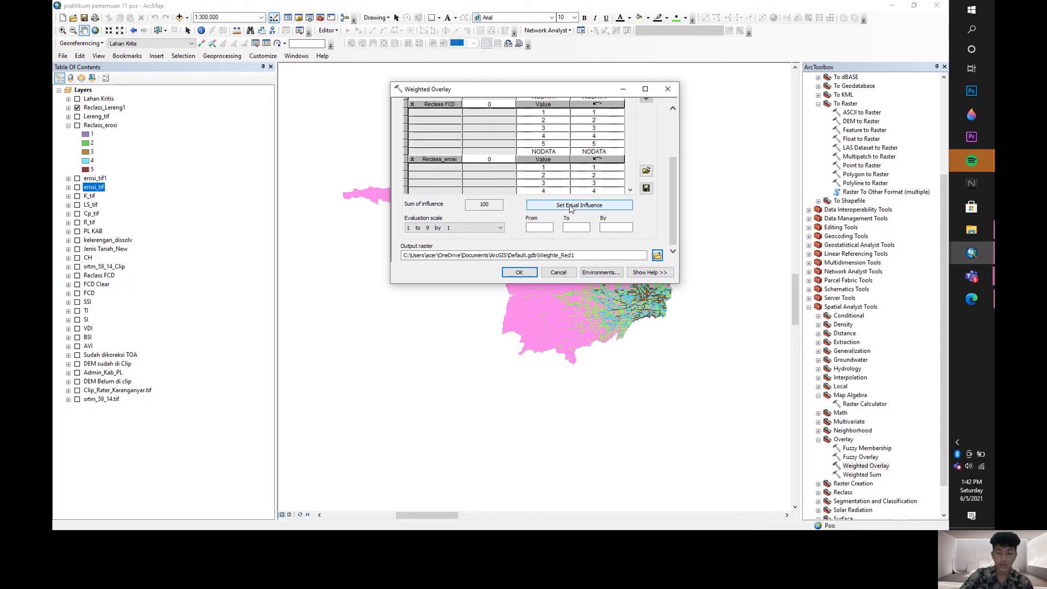
pyautogui.click(581, 210)
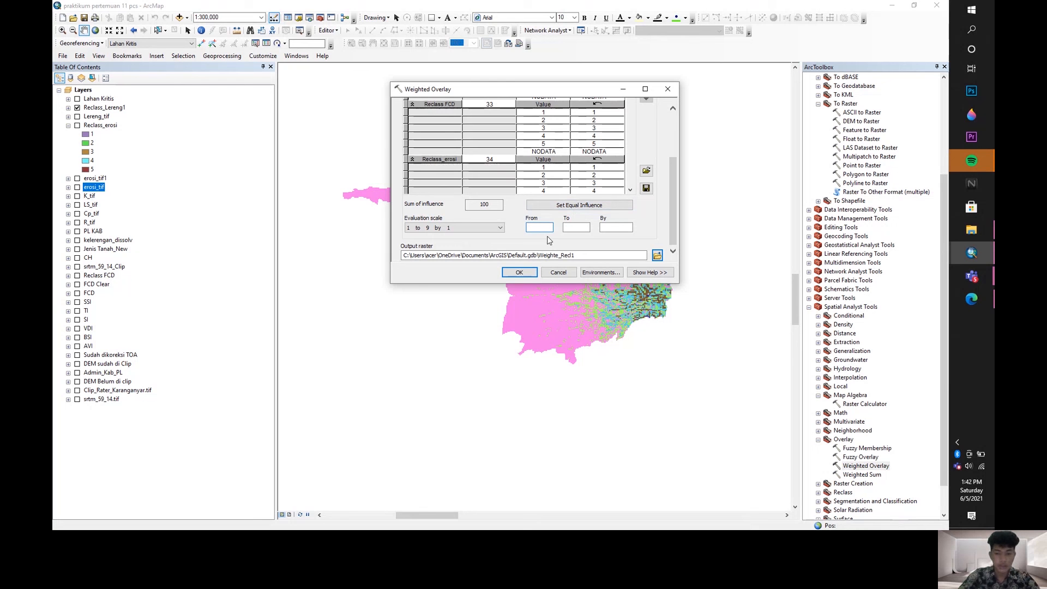
pyautogui.click(579, 227)
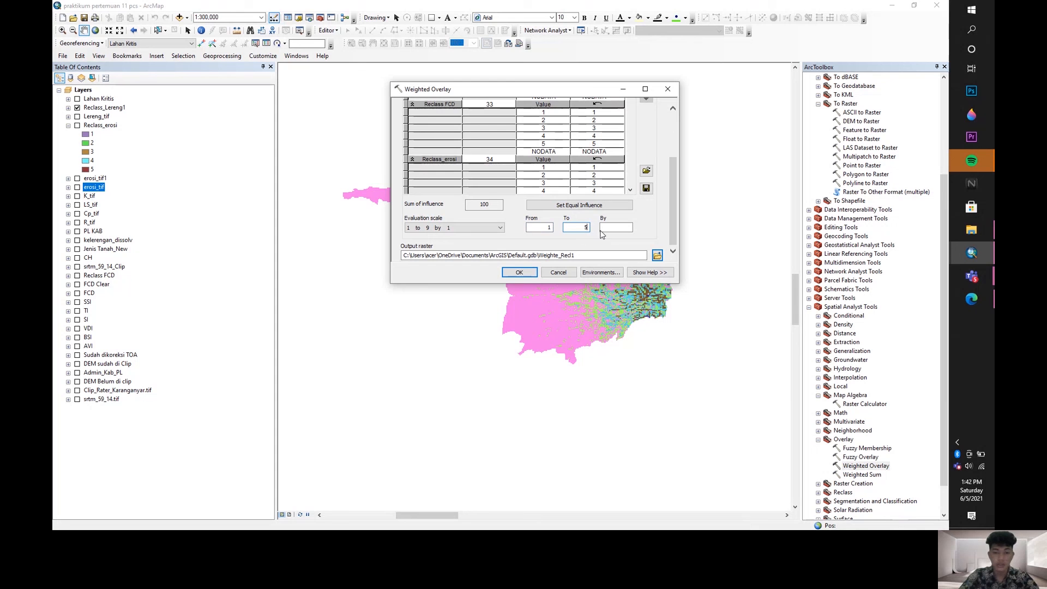
# - Name the output raster Lahan Kritis in Default.gdb and cancel the Weighted Overlay dialog
pyautogui.click(590, 256)
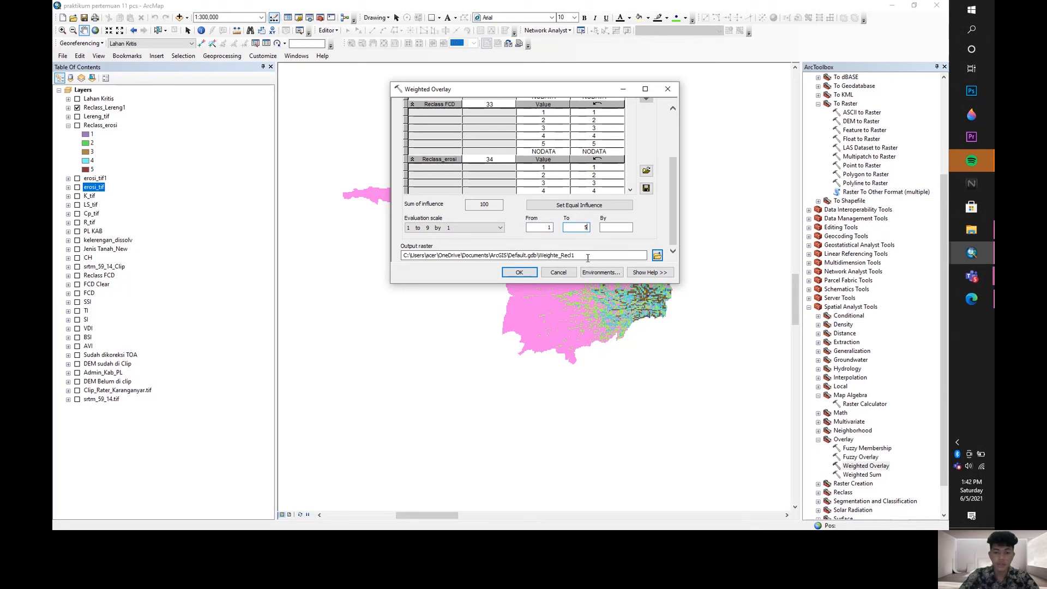
pyautogui.press('BackSpace')
pyautogui.press('BackSpace')
pyautogui.press('BackSpace')
pyautogui.press('BackSpace')
pyautogui.press('BackSpace')
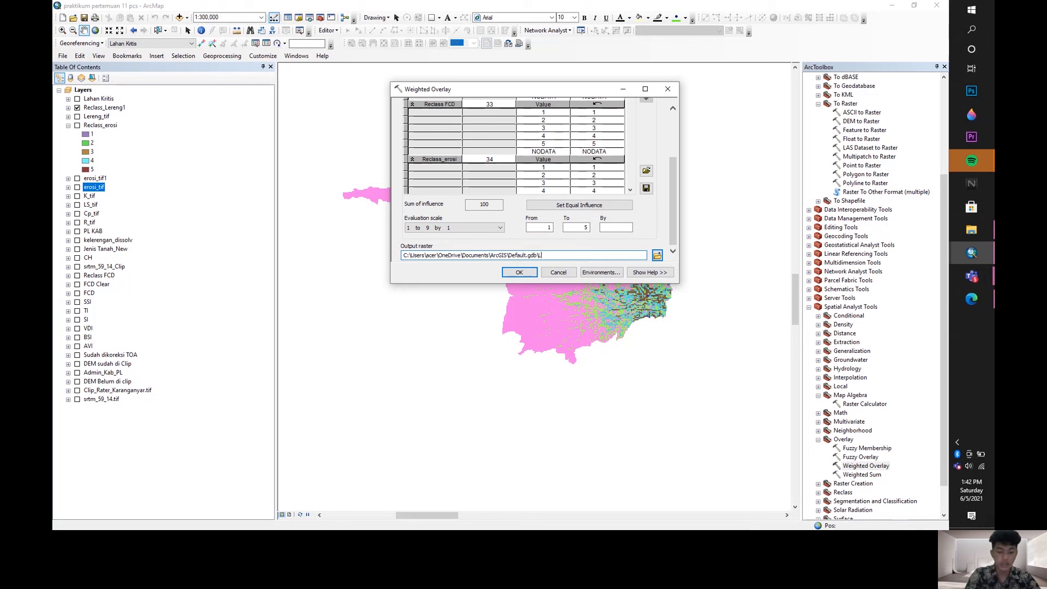
pyautogui.write('Lahan Kritis')
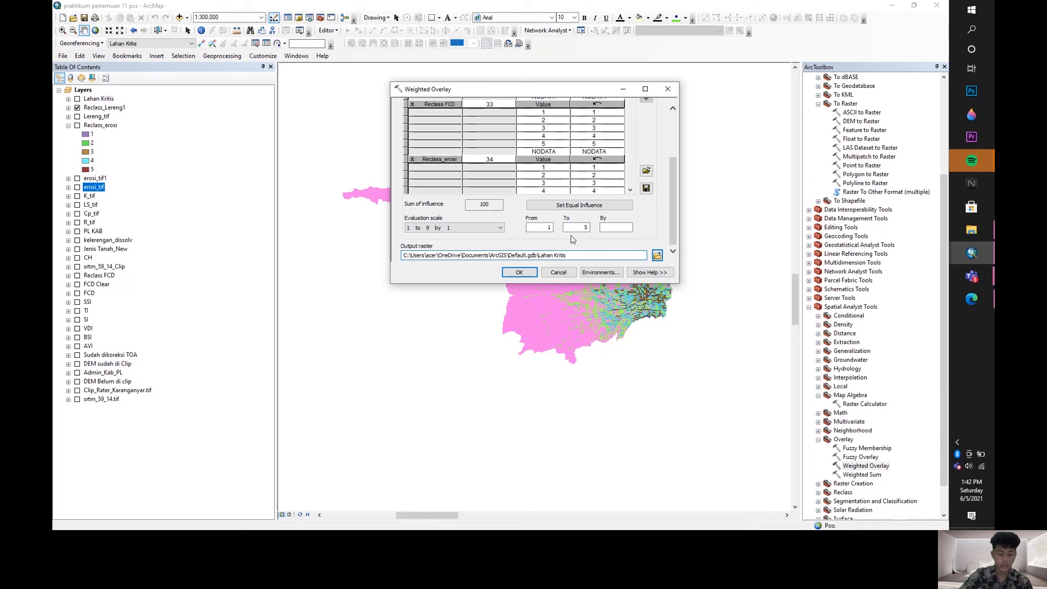
pyautogui.click(519, 272)
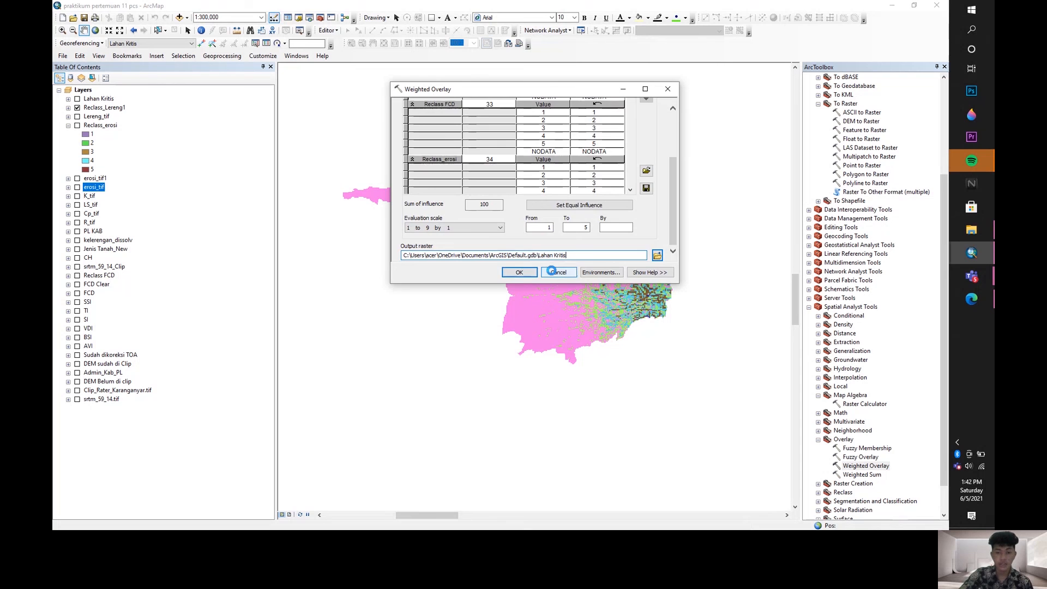
# - Hide Reclass_Lereng1, collapse the Reclass_erosi legend, and show the Lahan Kritis layer with its class legend expanded
pyautogui.click(77, 108)
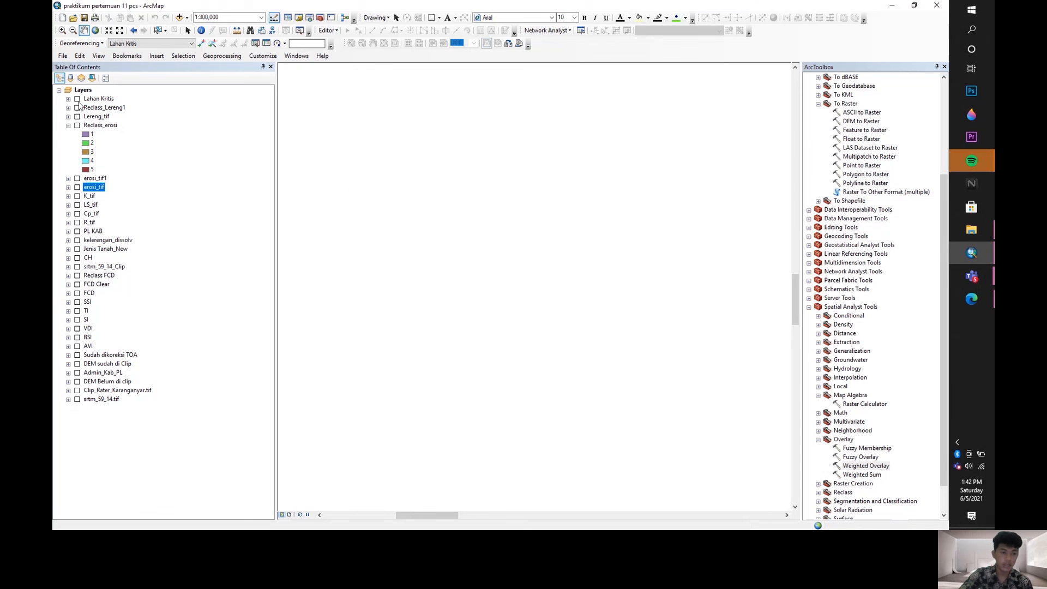
pyautogui.click(78, 98)
pyautogui.click(68, 125)
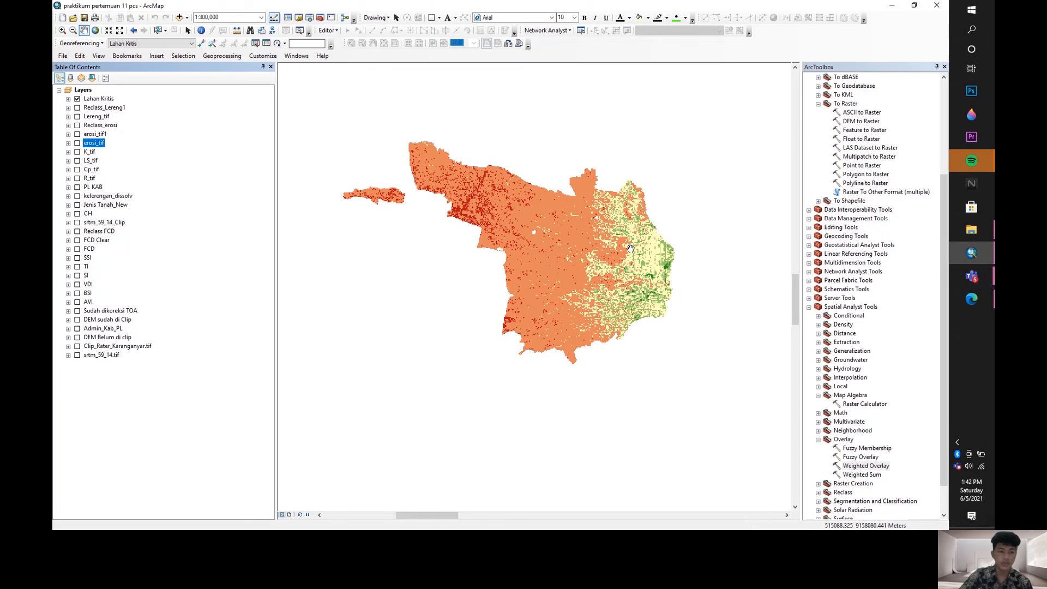
pyautogui.click(68, 98)
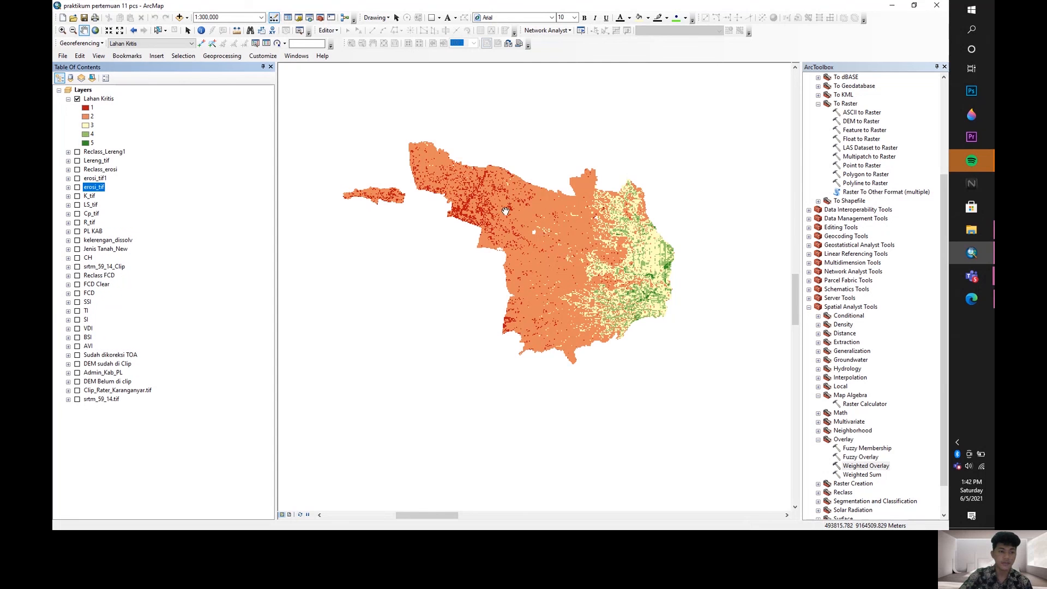
# - Examine how the five Lahan Kritis classes are distributed across the eastern and northwestern parts of the map
pyautogui.scroll(-1, 612, 254)
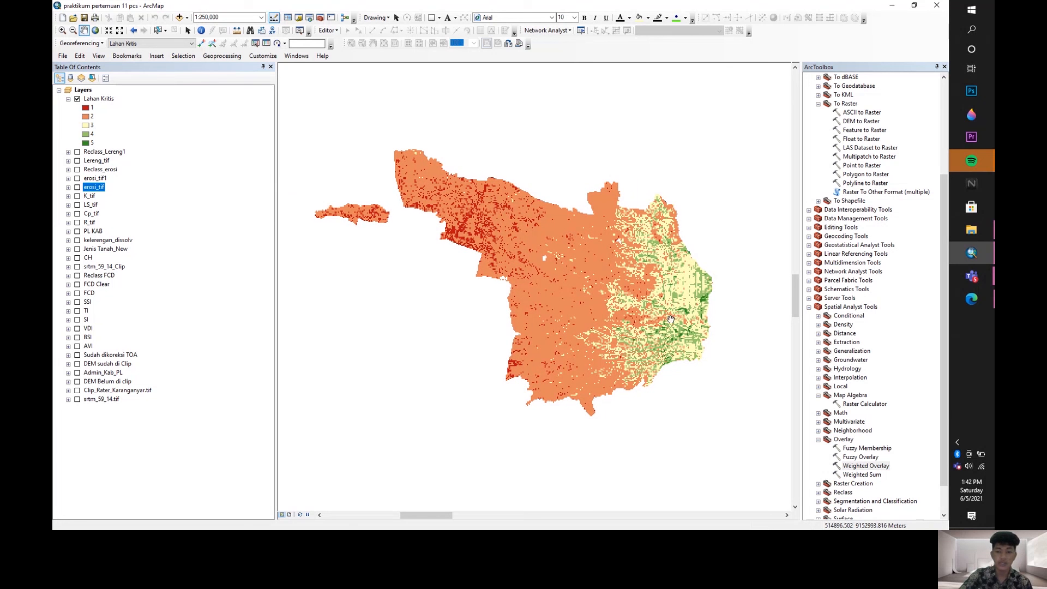
pyautogui.scroll(2, 703, 301)
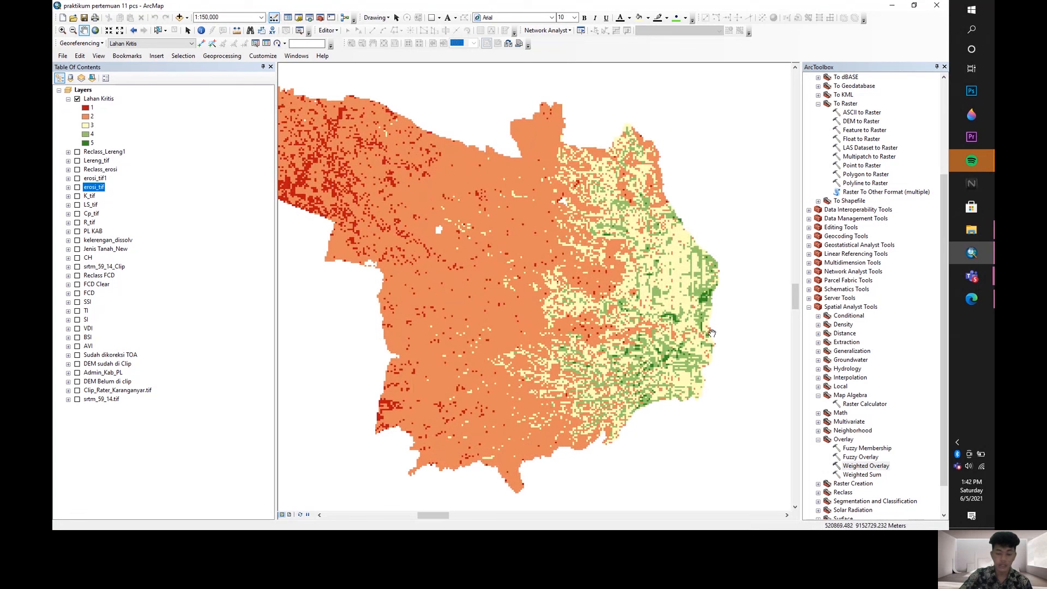
pyautogui.scroll(-1, 704, 336)
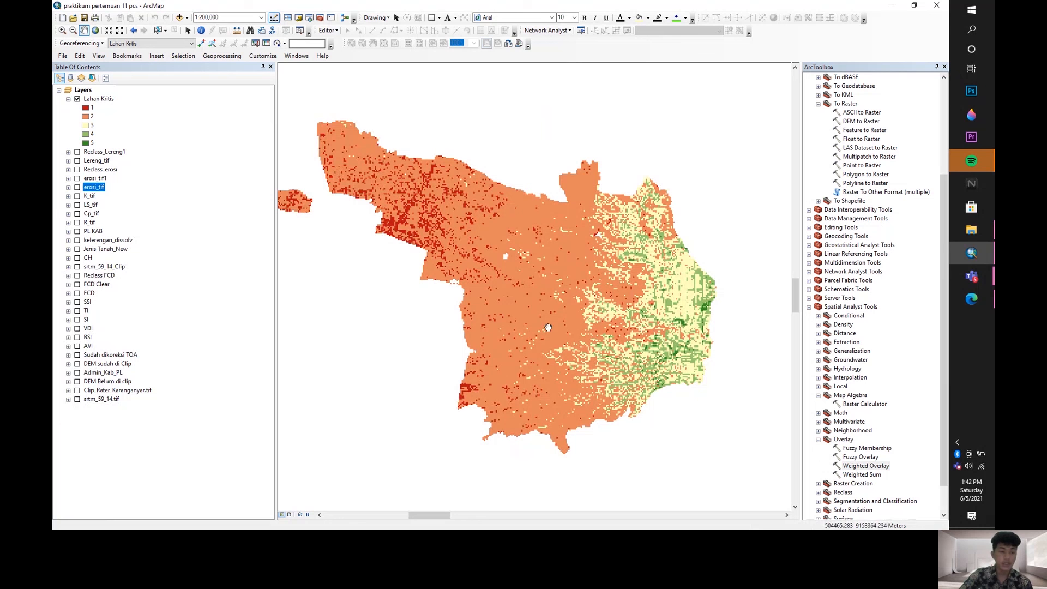
pyautogui.moveTo(502, 243); pyautogui.dragTo(556, 249)
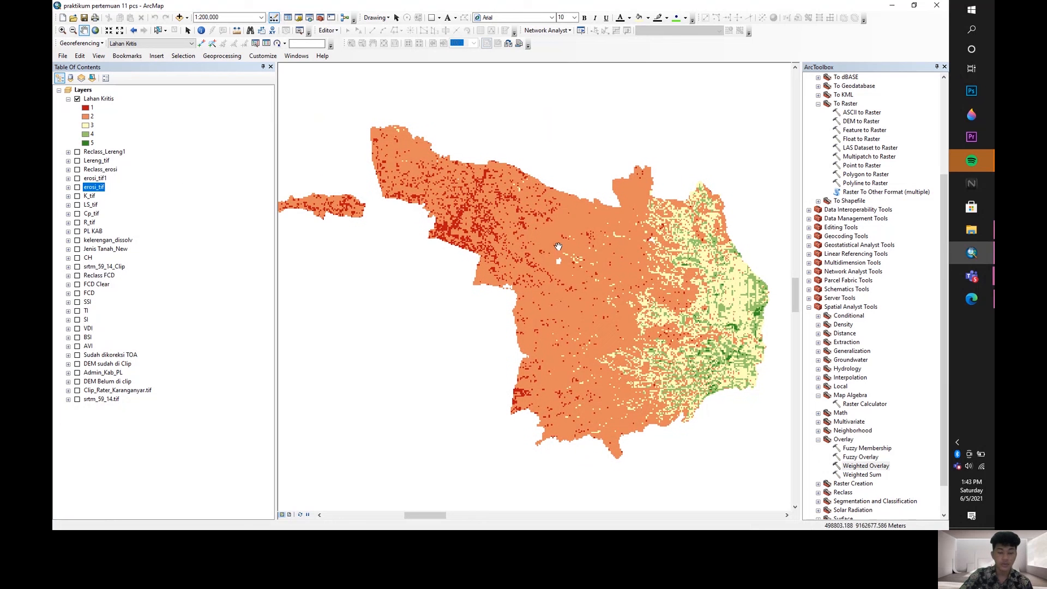
pyautogui.moveTo(434, 228); pyautogui.dragTo(510, 249)
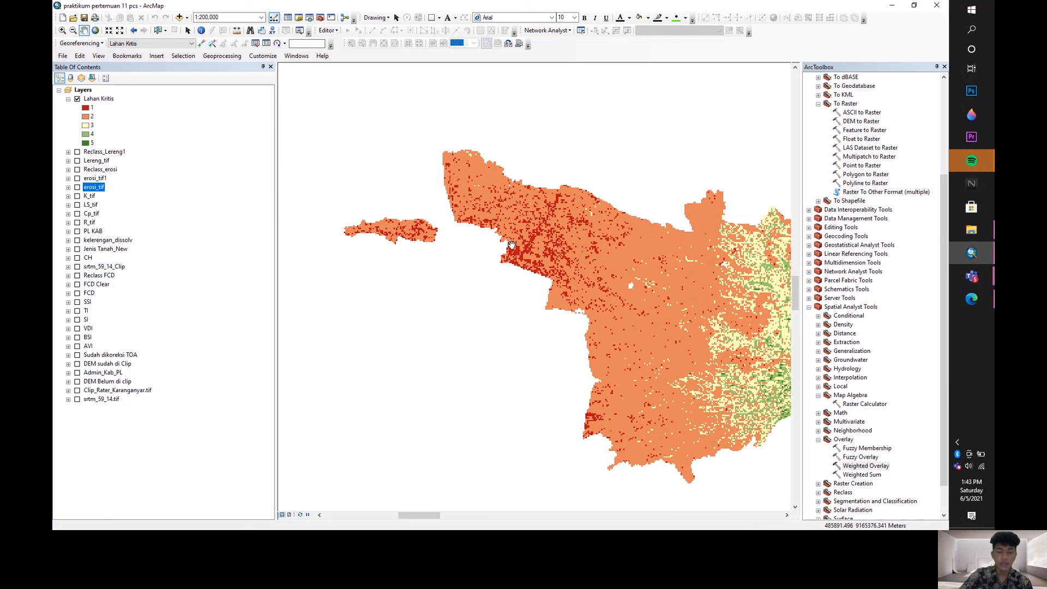
pyautogui.scroll(2, 515, 238)
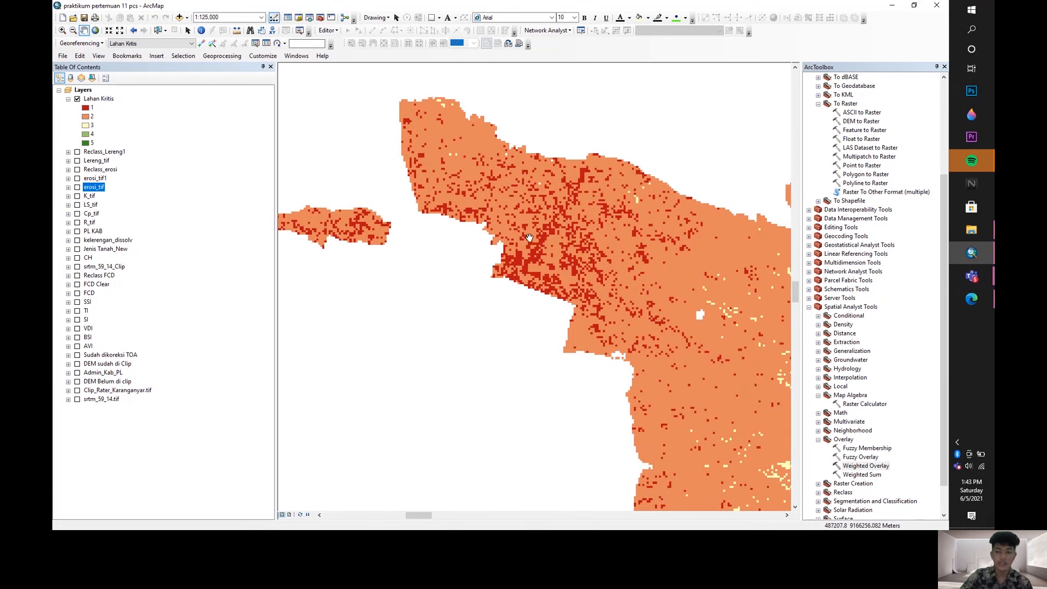
pyautogui.scroll(-2, 552, 227)
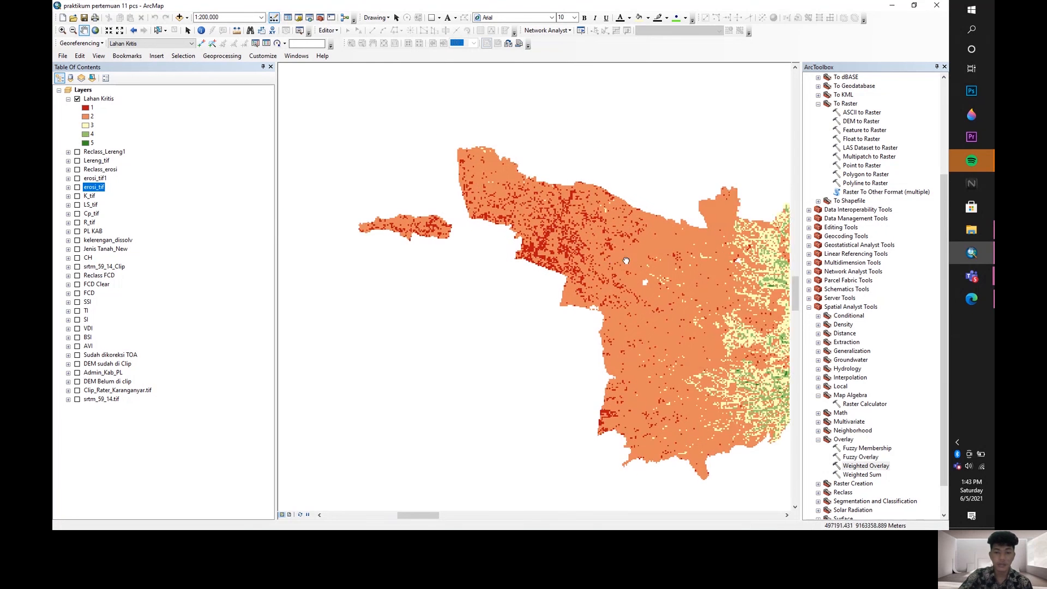